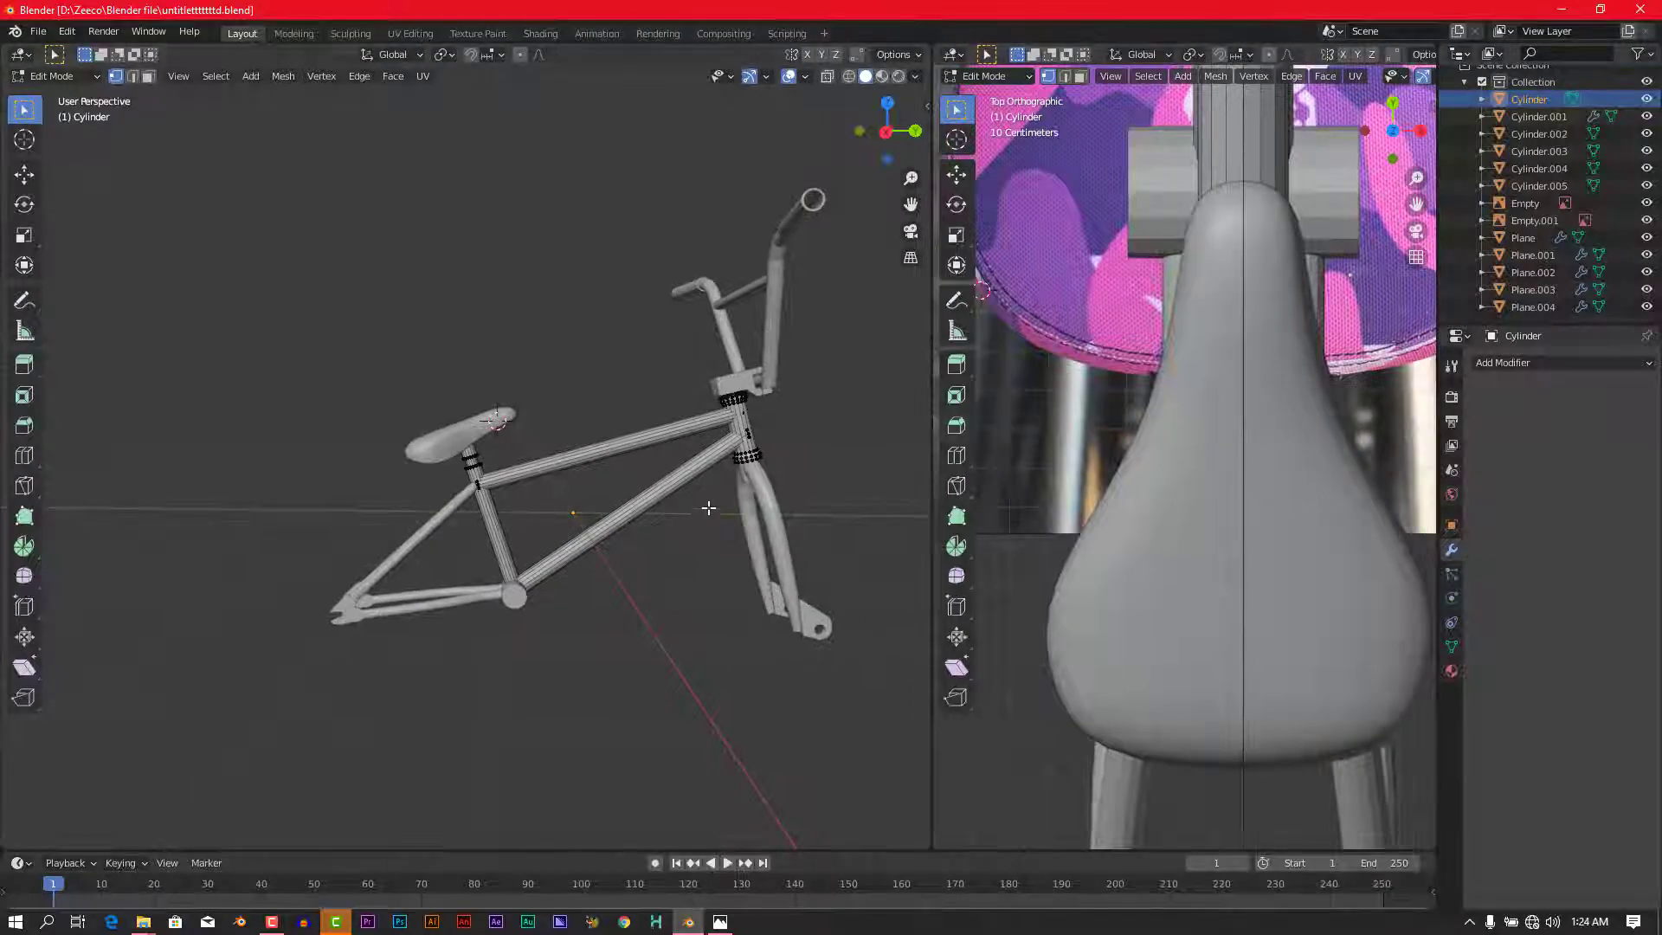
# - Delete the purple camouflage seat background image from the scene in Object Mode
pyautogui.scroll(1, 768, 517)
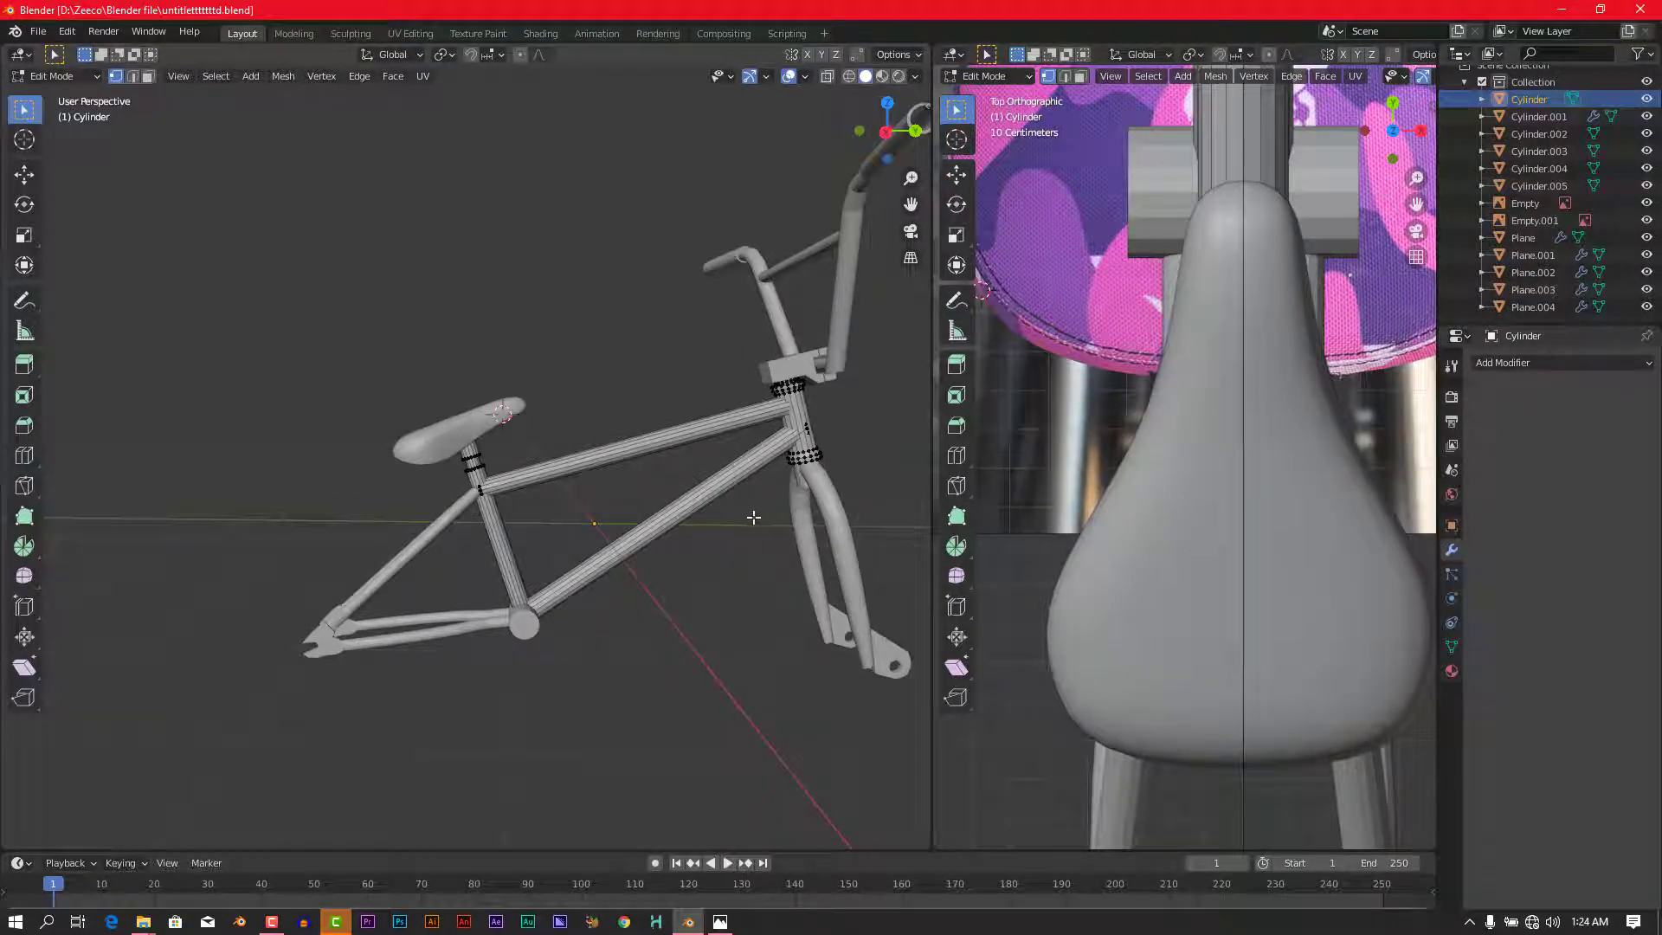
pyautogui.press('KP_3')
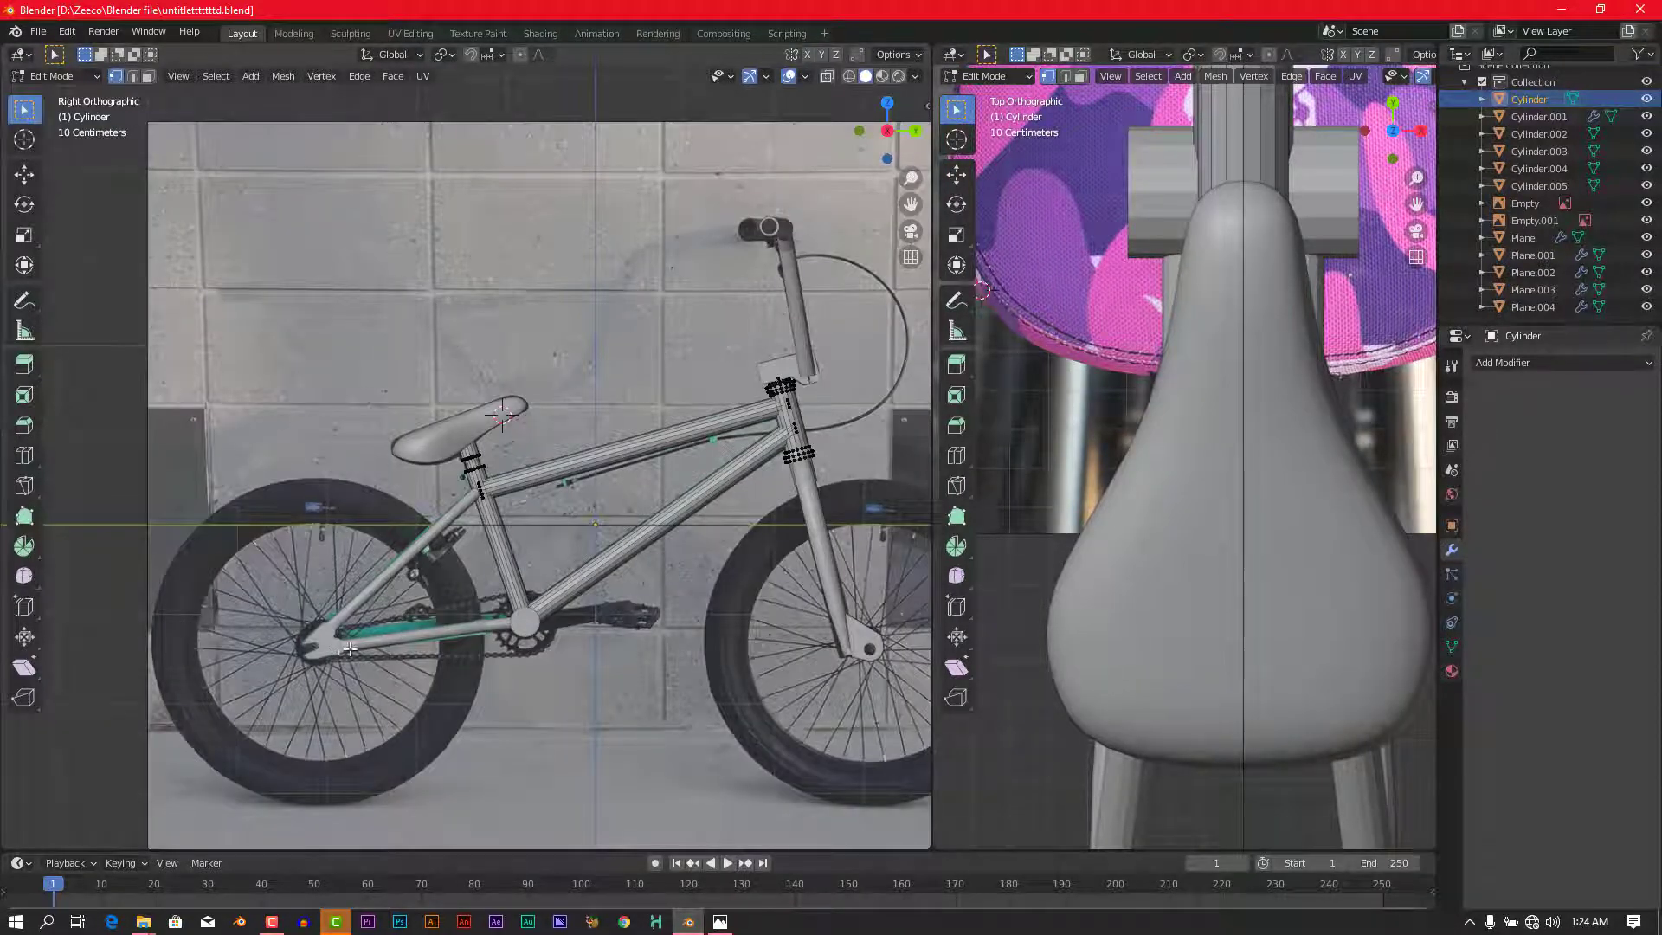
pyautogui.scroll(-7, 1325, 543)
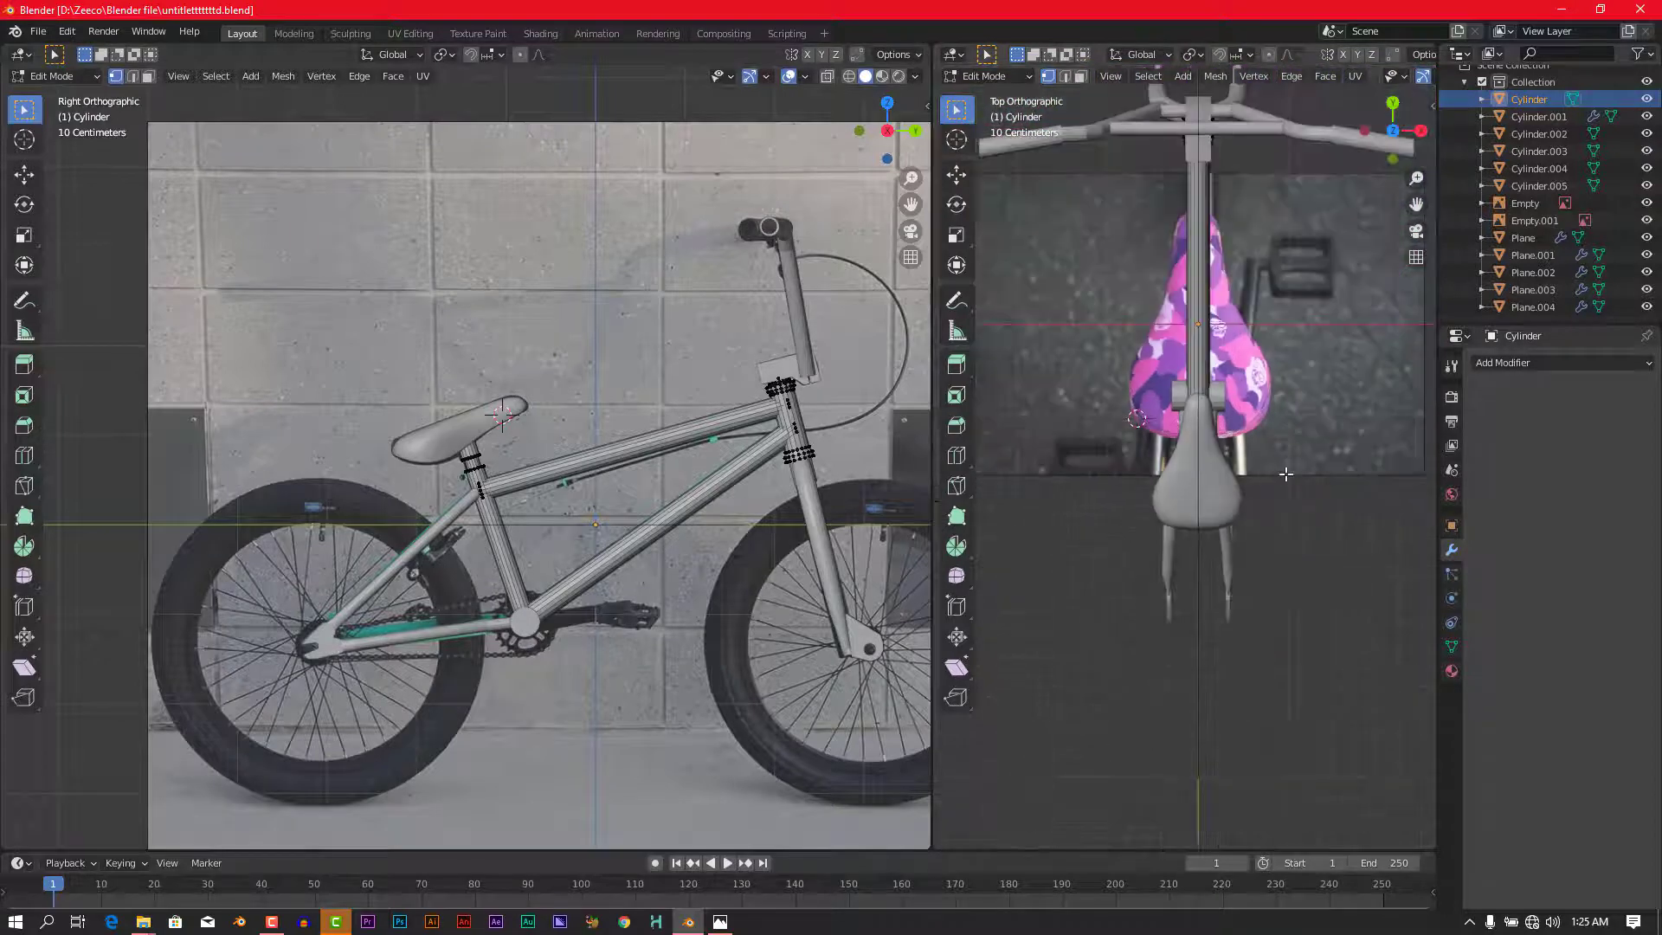
pyautogui.scroll(2, 1363, 381)
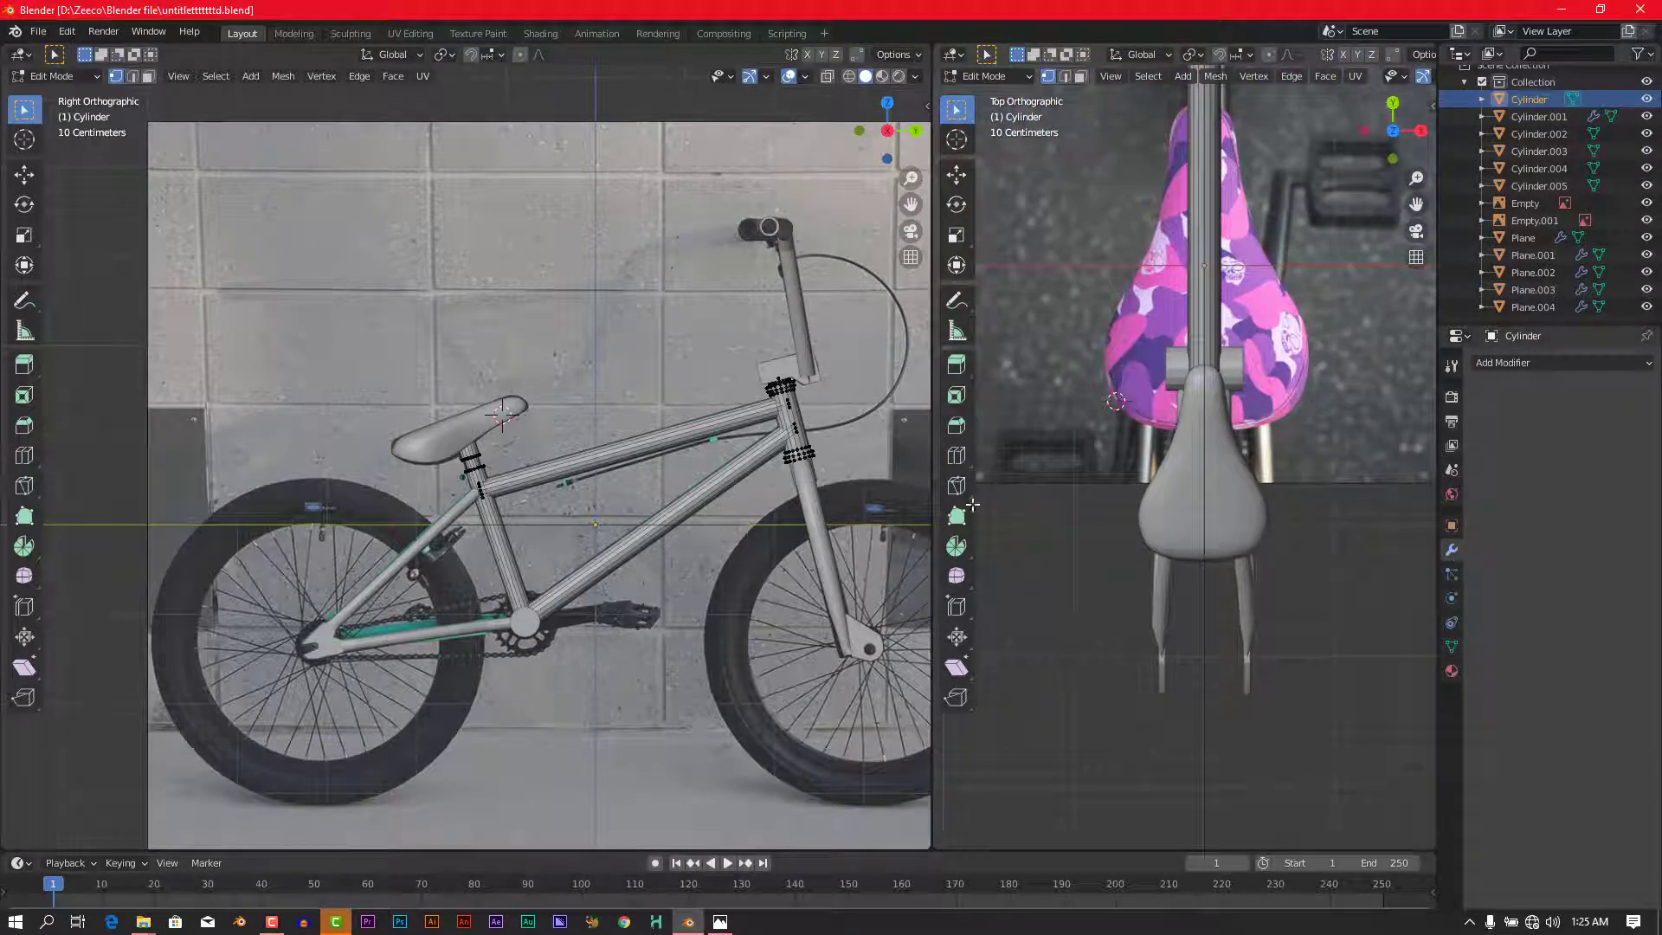
pyautogui.press('Tab')
pyautogui.press('Tab')
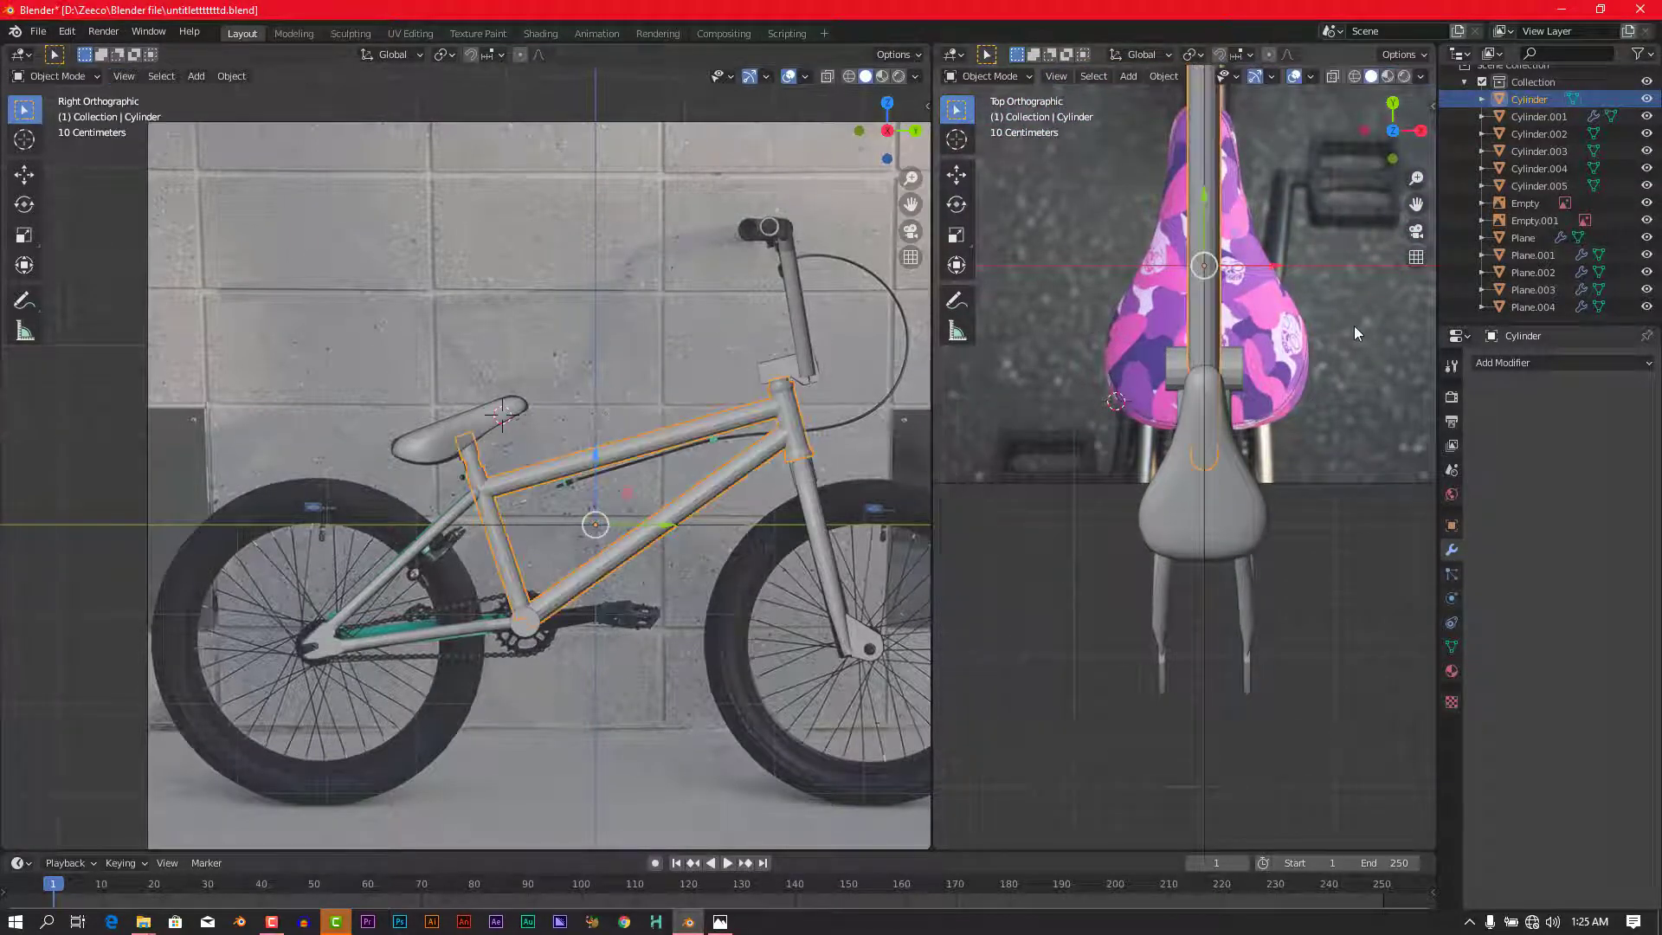
pyautogui.click(1347, 320)
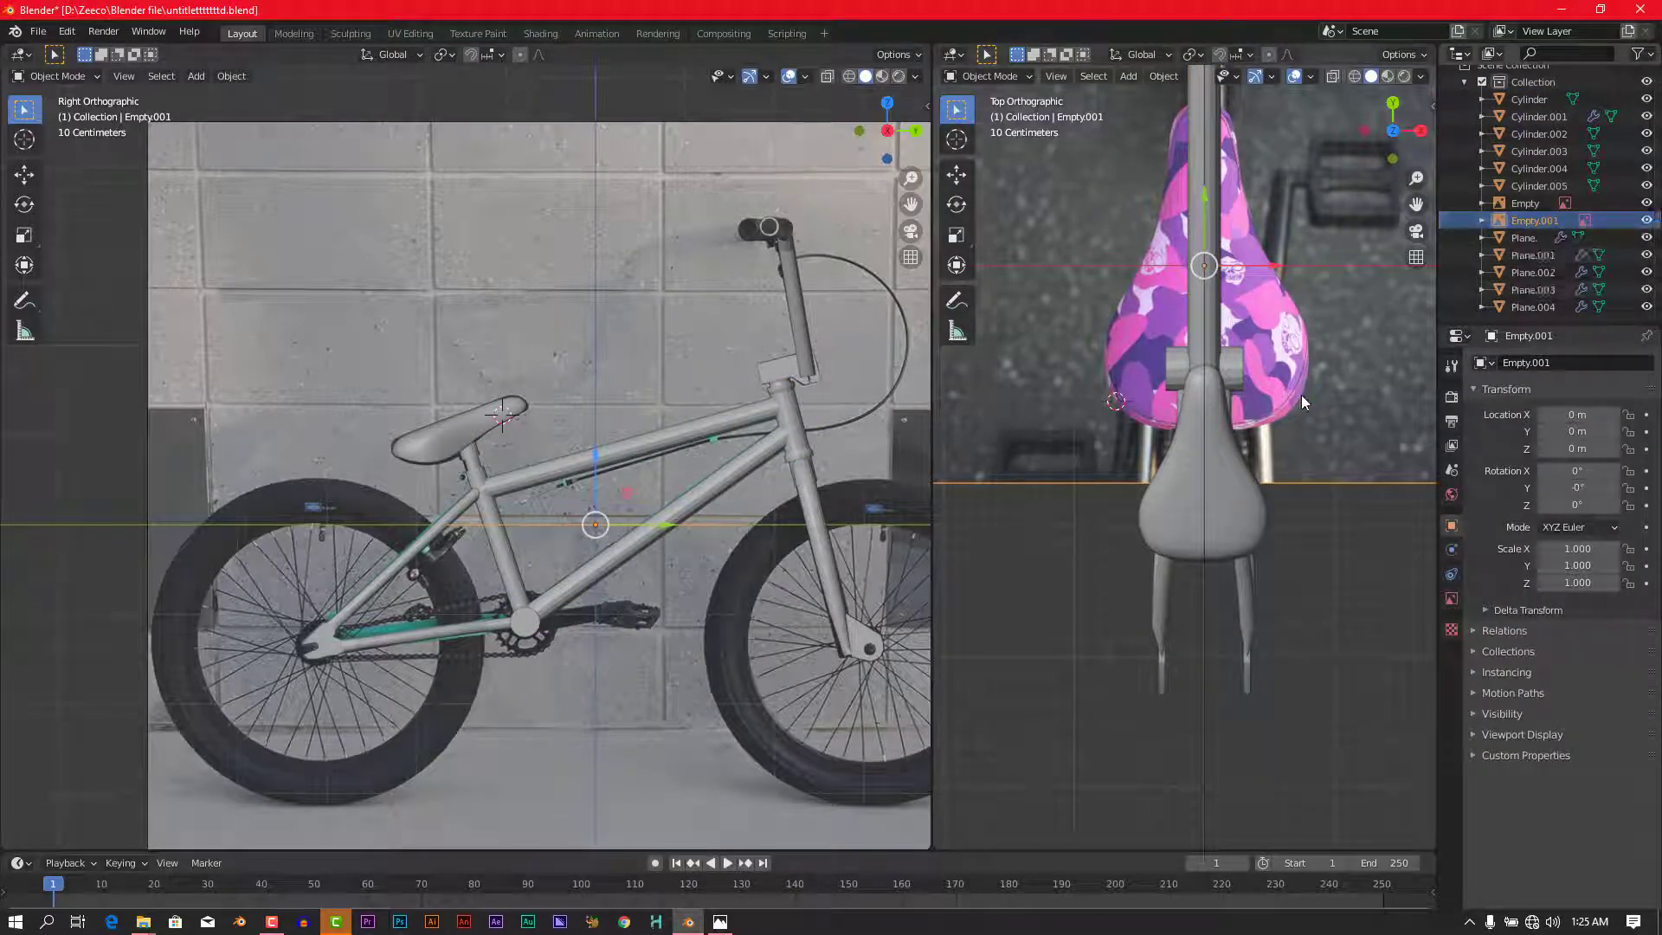
pyautogui.press('x')
pyautogui.click(1241, 434)
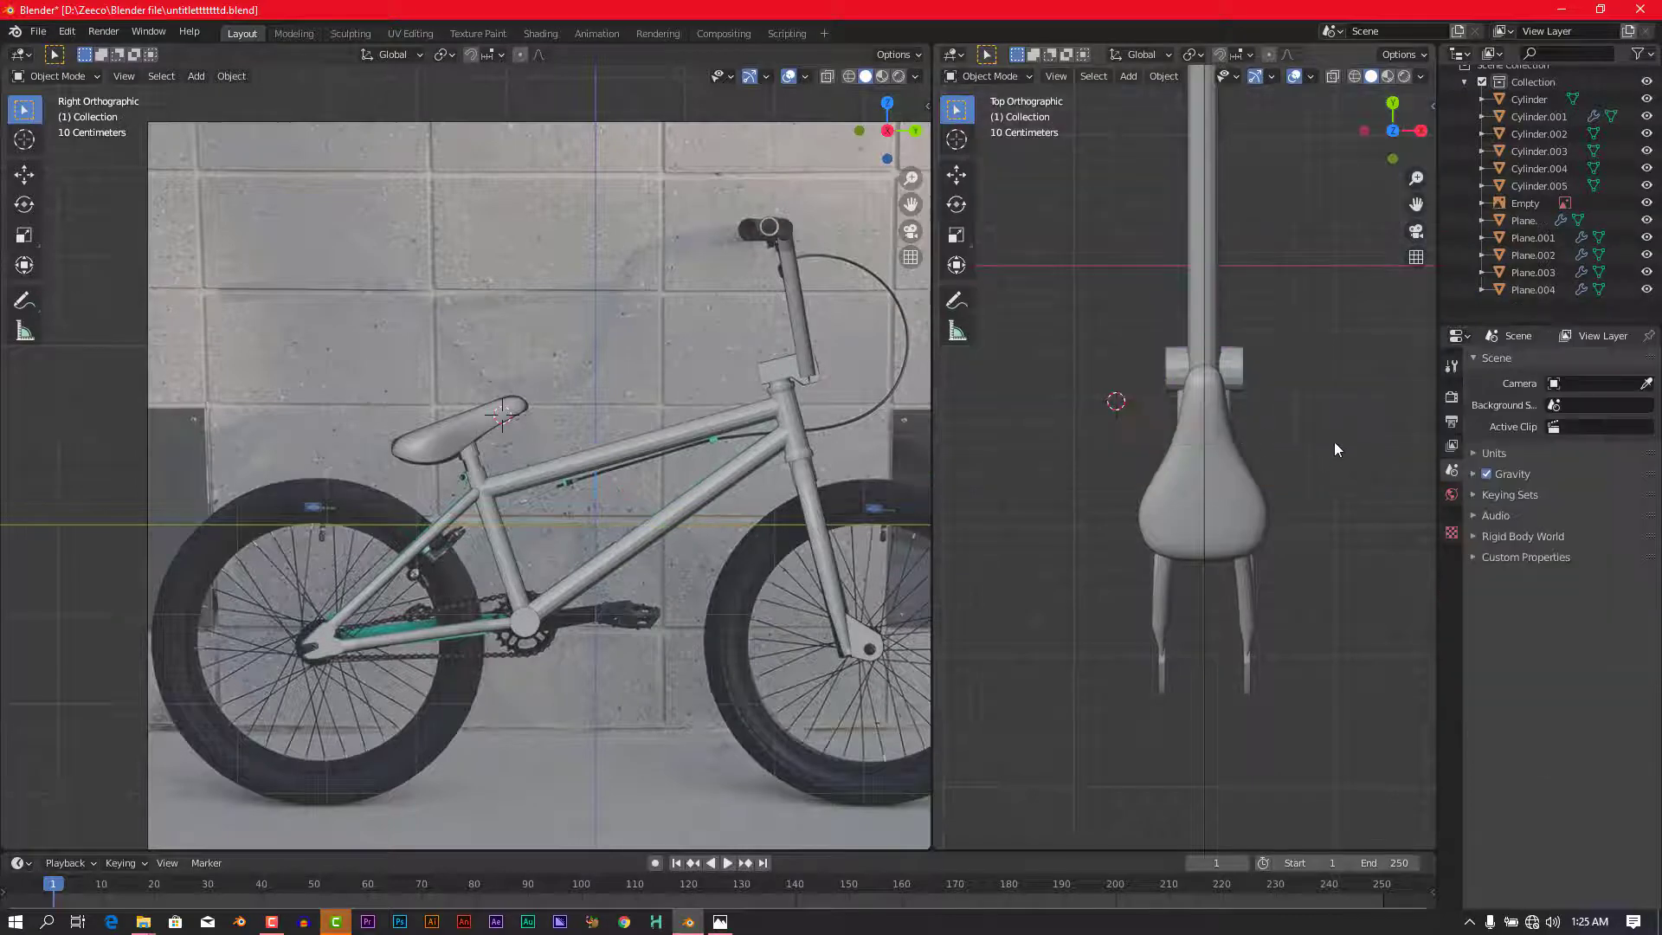
# - Load the side-on hub photo without the cone-shaped guard as a background image from the BMX Bike\Hubs\Back Hub folder
pyautogui.scroll(-2, 649, 610)
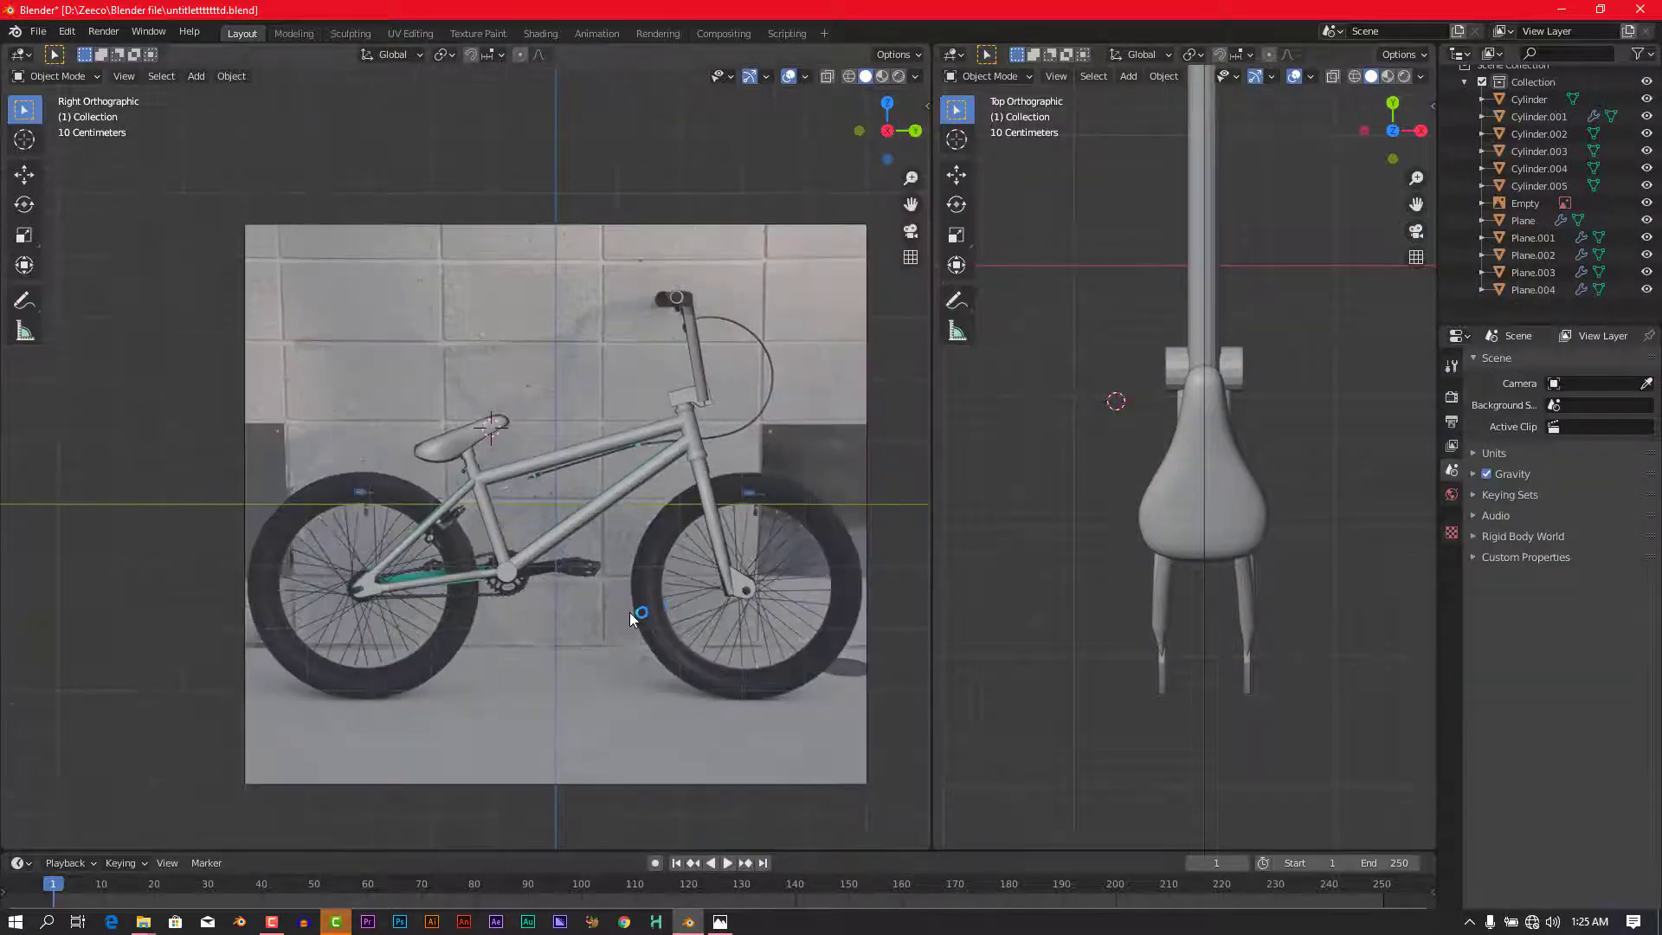
pyautogui.scroll(2, 627, 594)
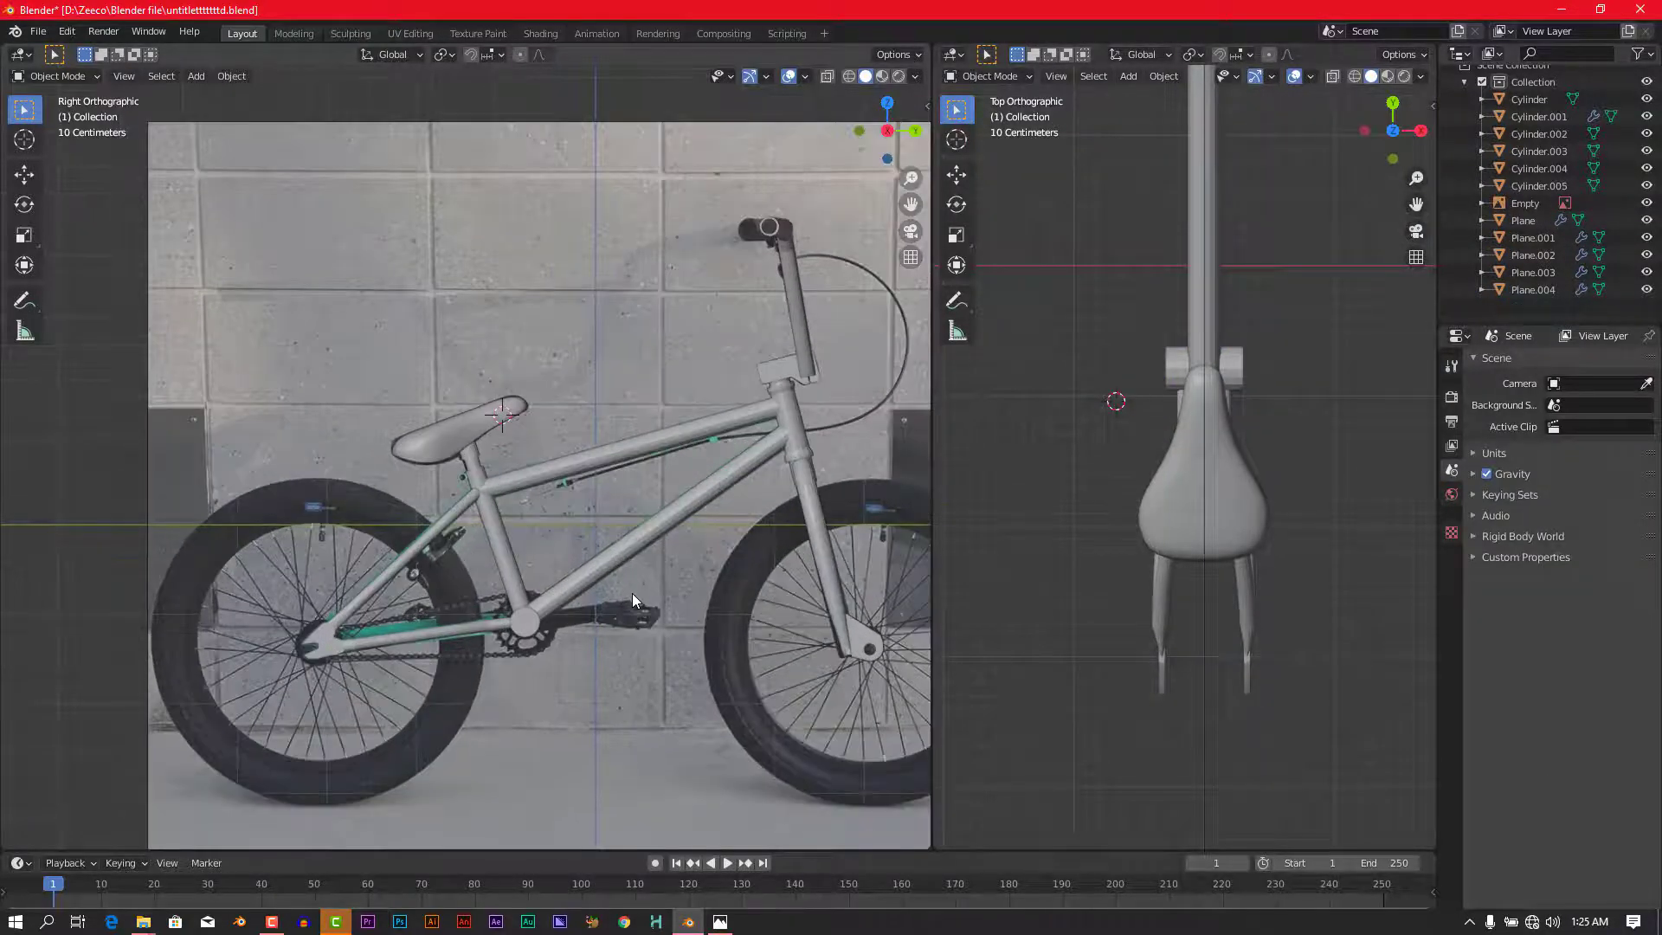
pyautogui.scroll(-2, 632, 594)
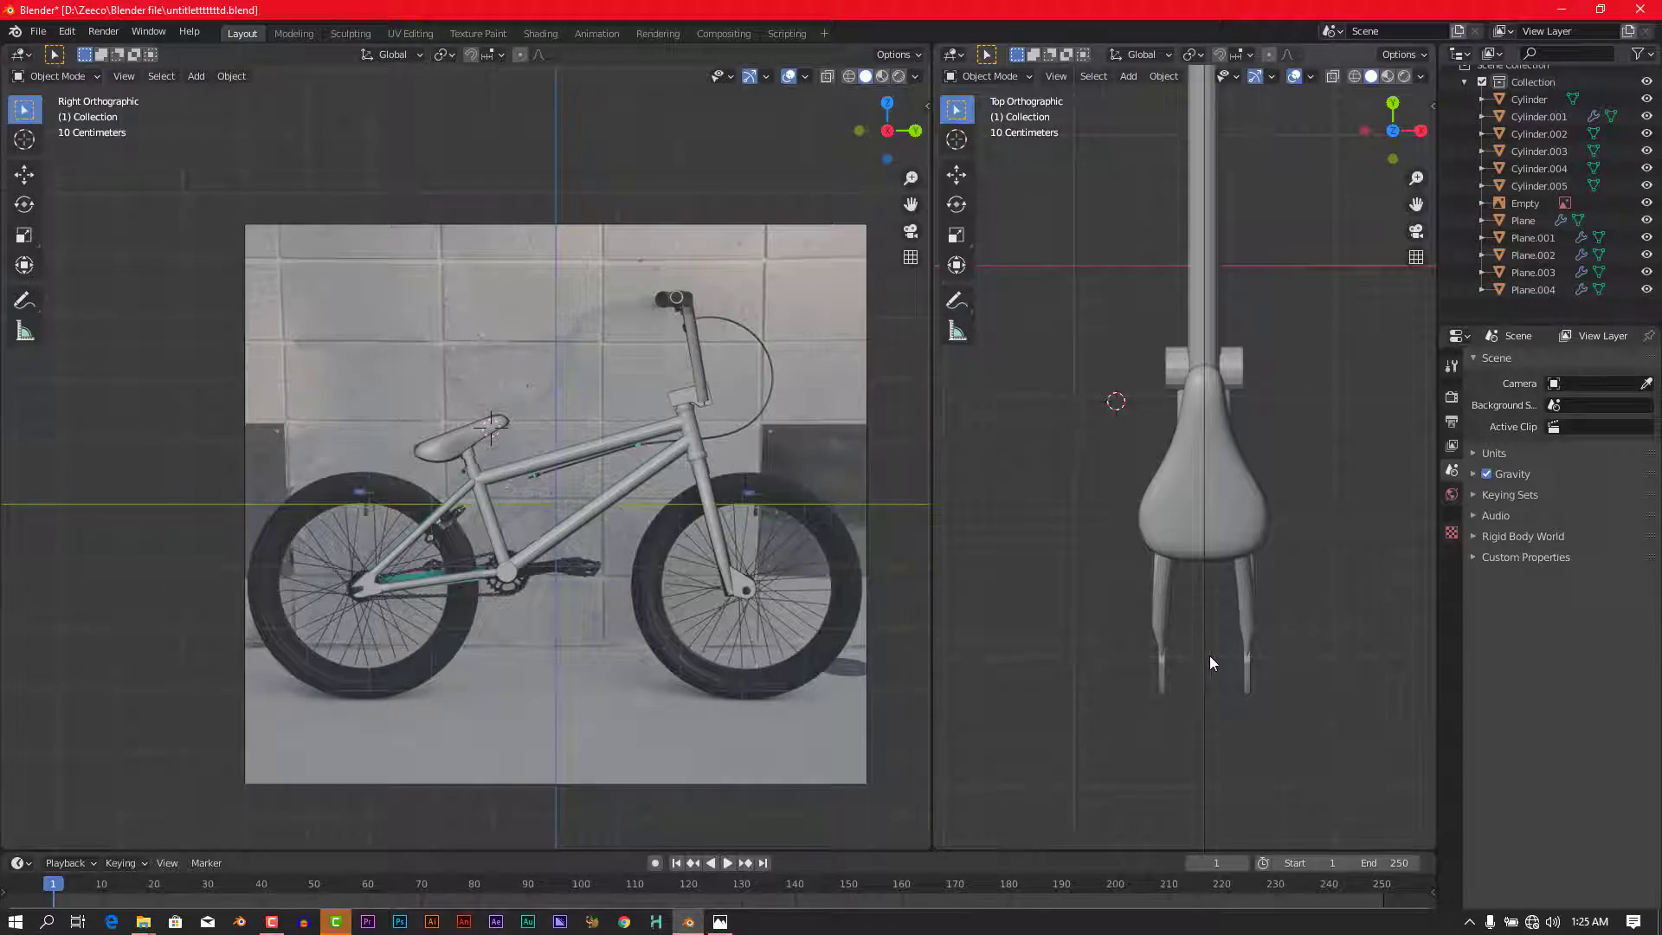
pyautogui.hotkey('shift', 'a')
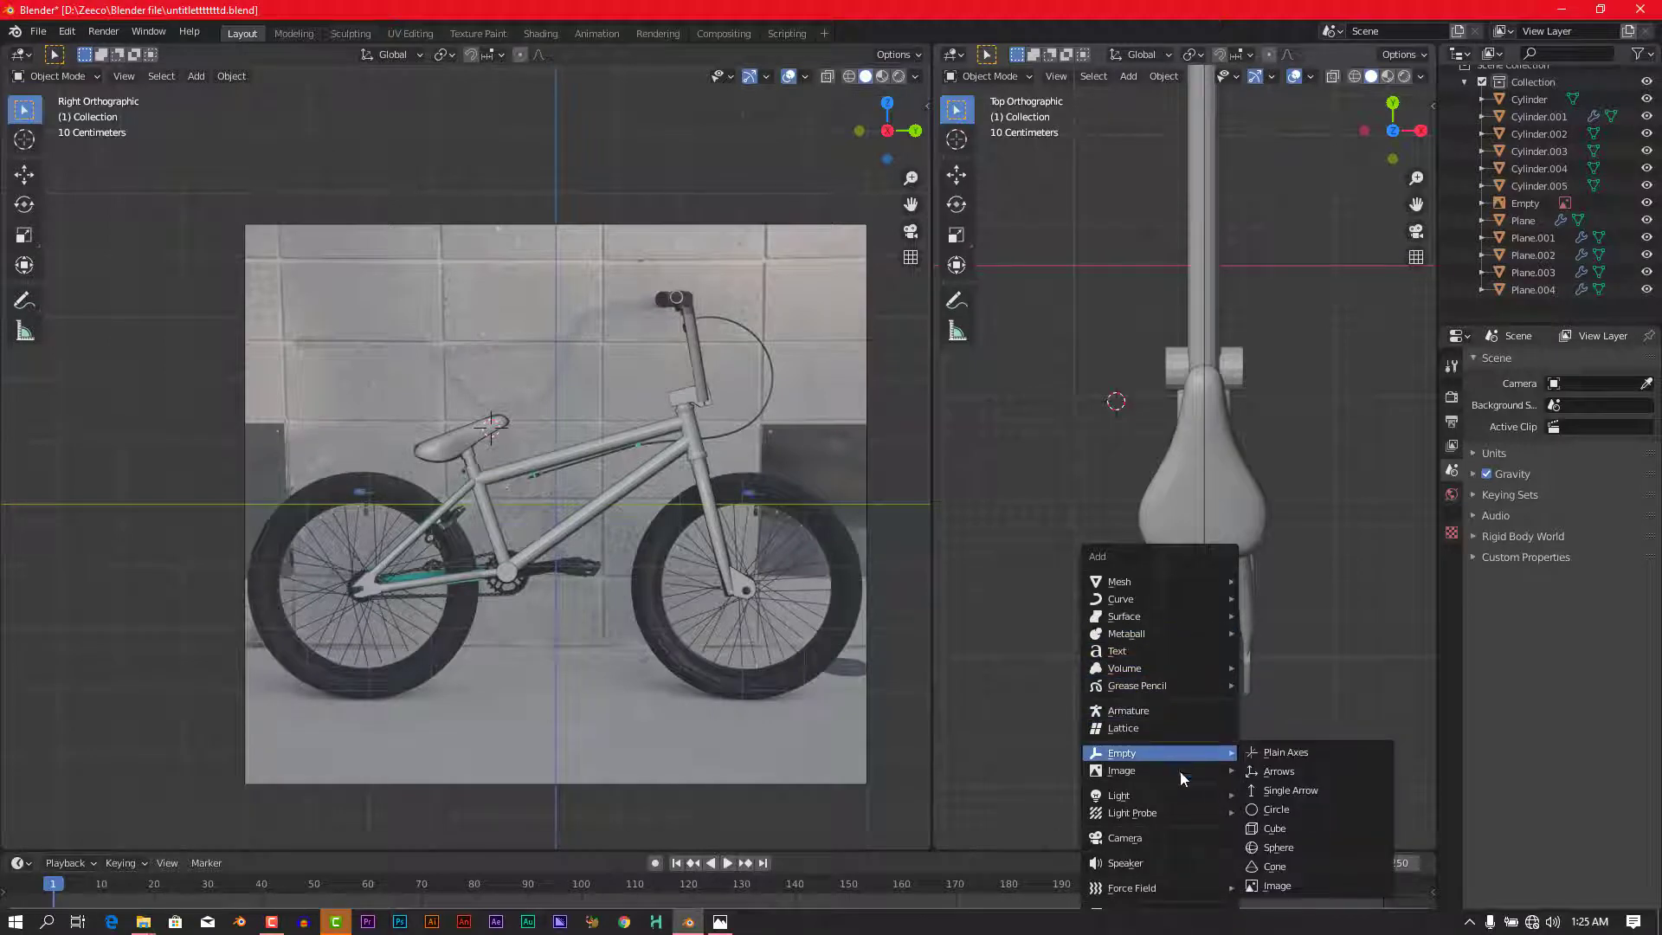
pyautogui.moveTo(1199, 776)
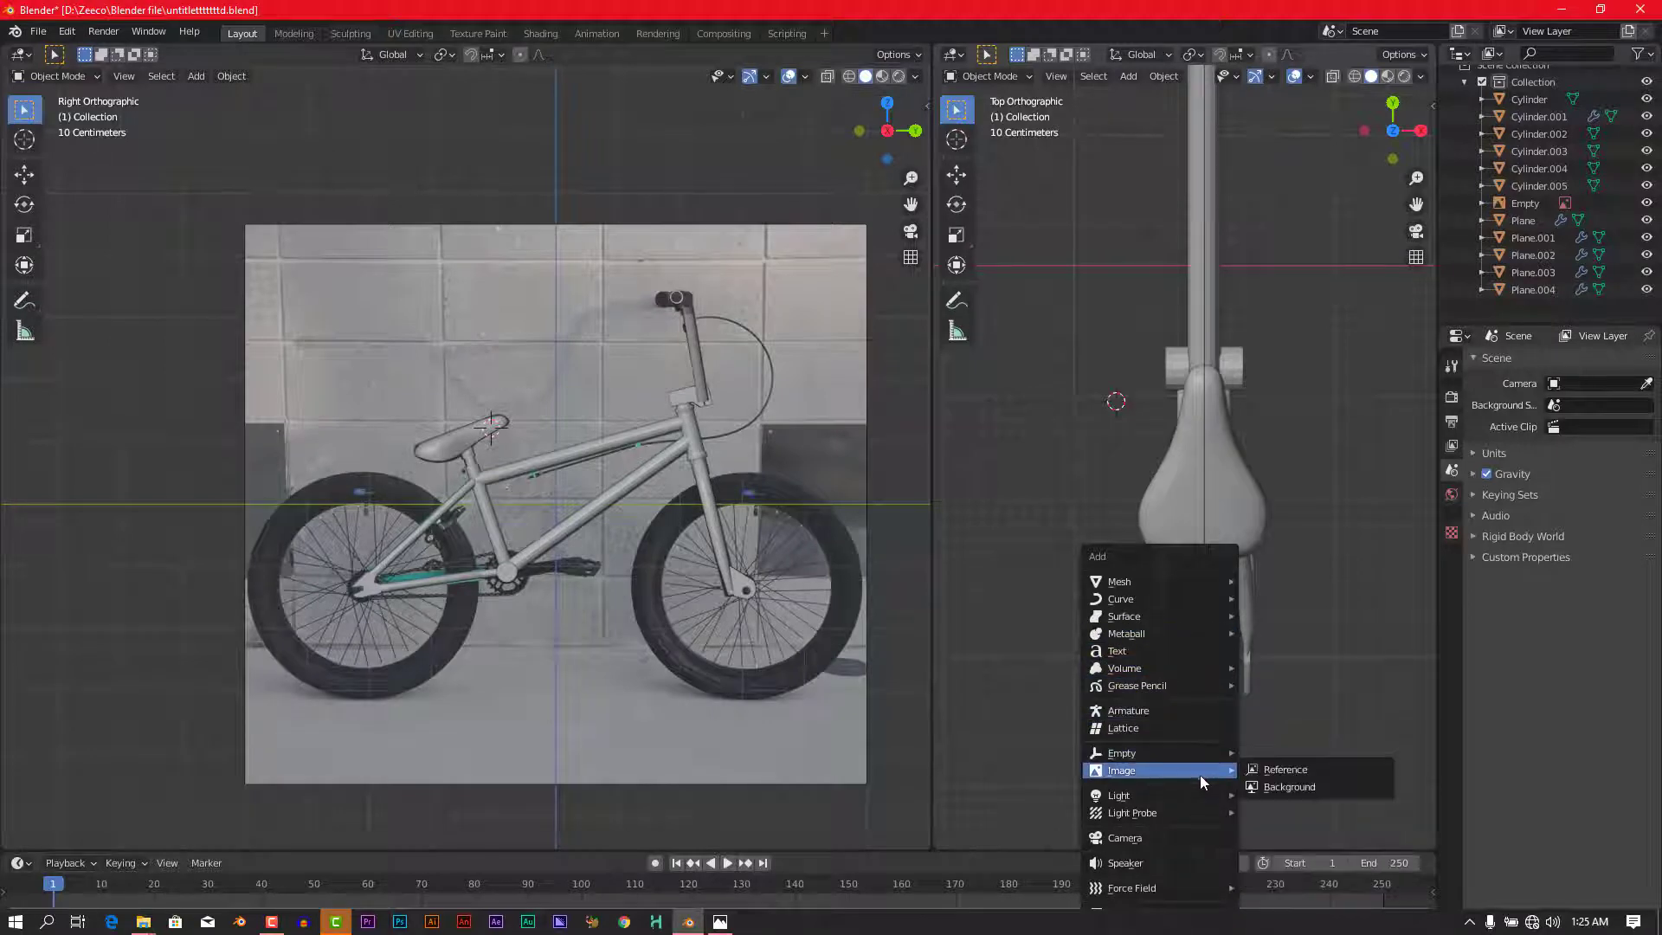
pyautogui.click(1301, 787)
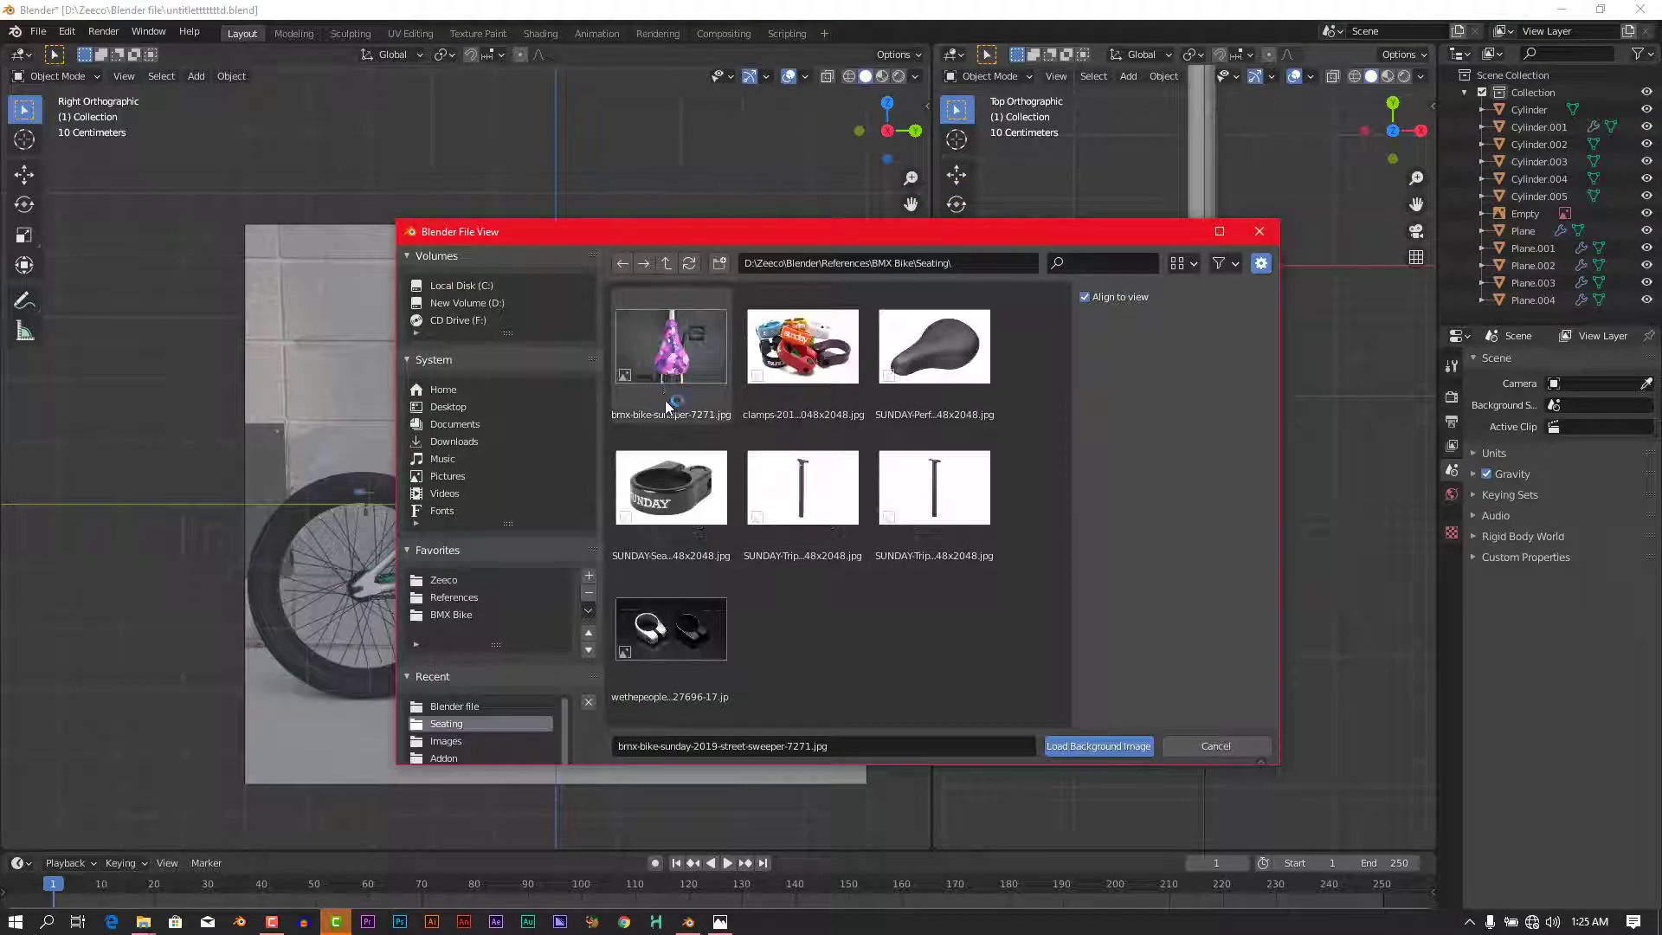
pyautogui.click(451, 614)
pyautogui.scroll(-8, 808, 621)
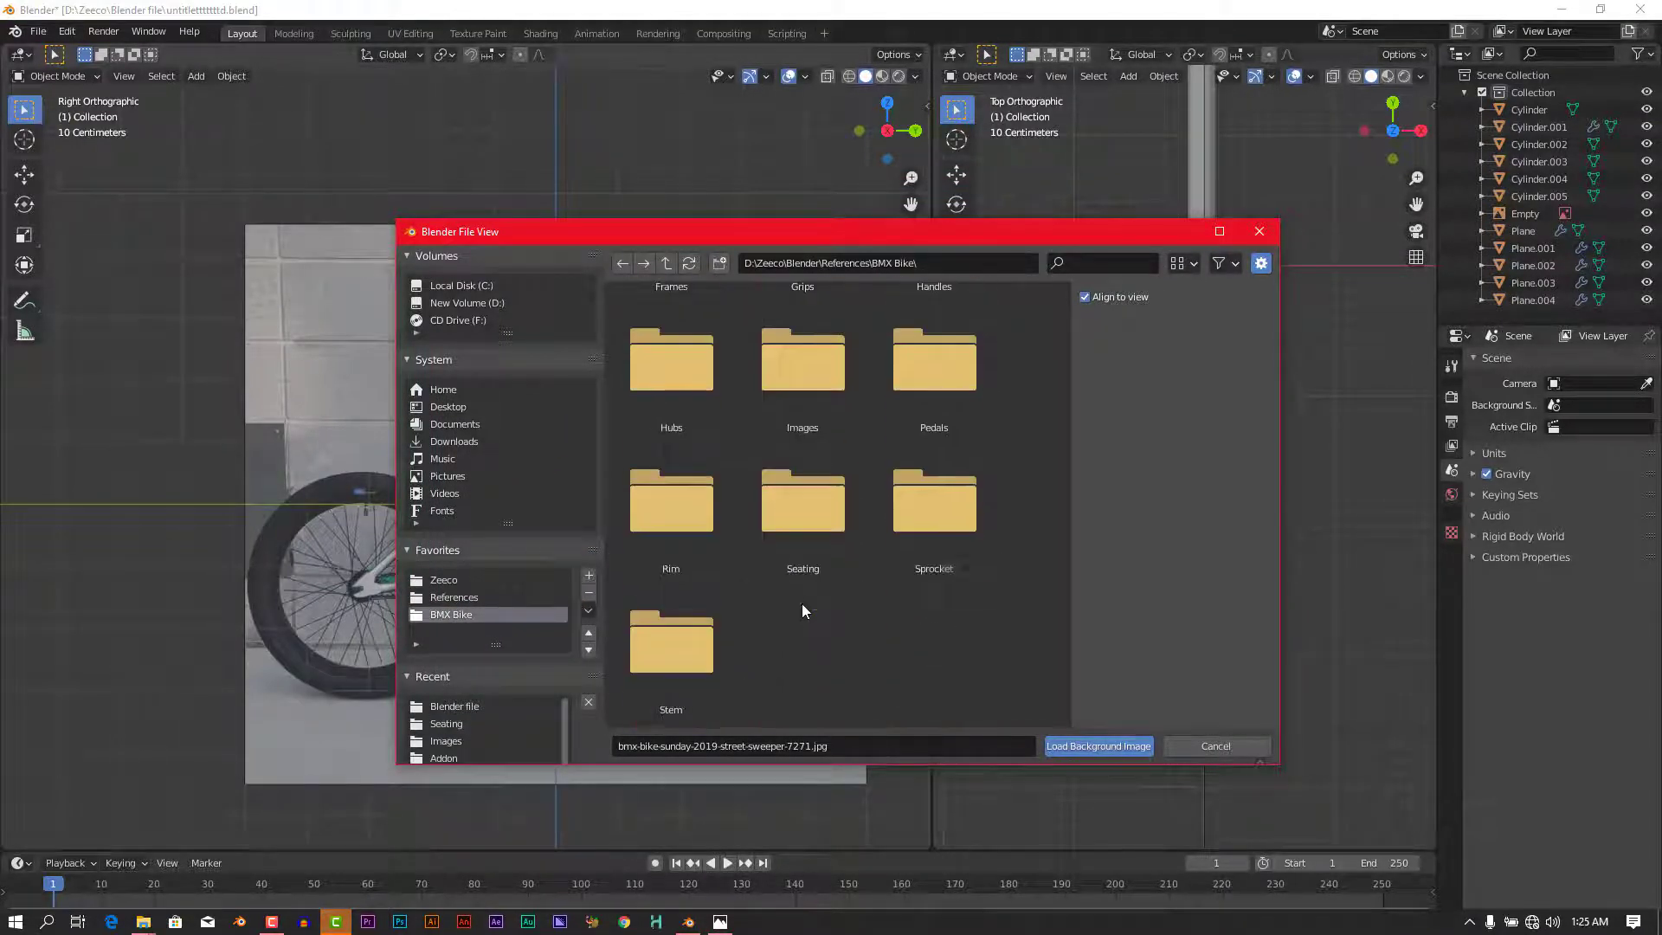
pyautogui.doubleClick(650, 362)
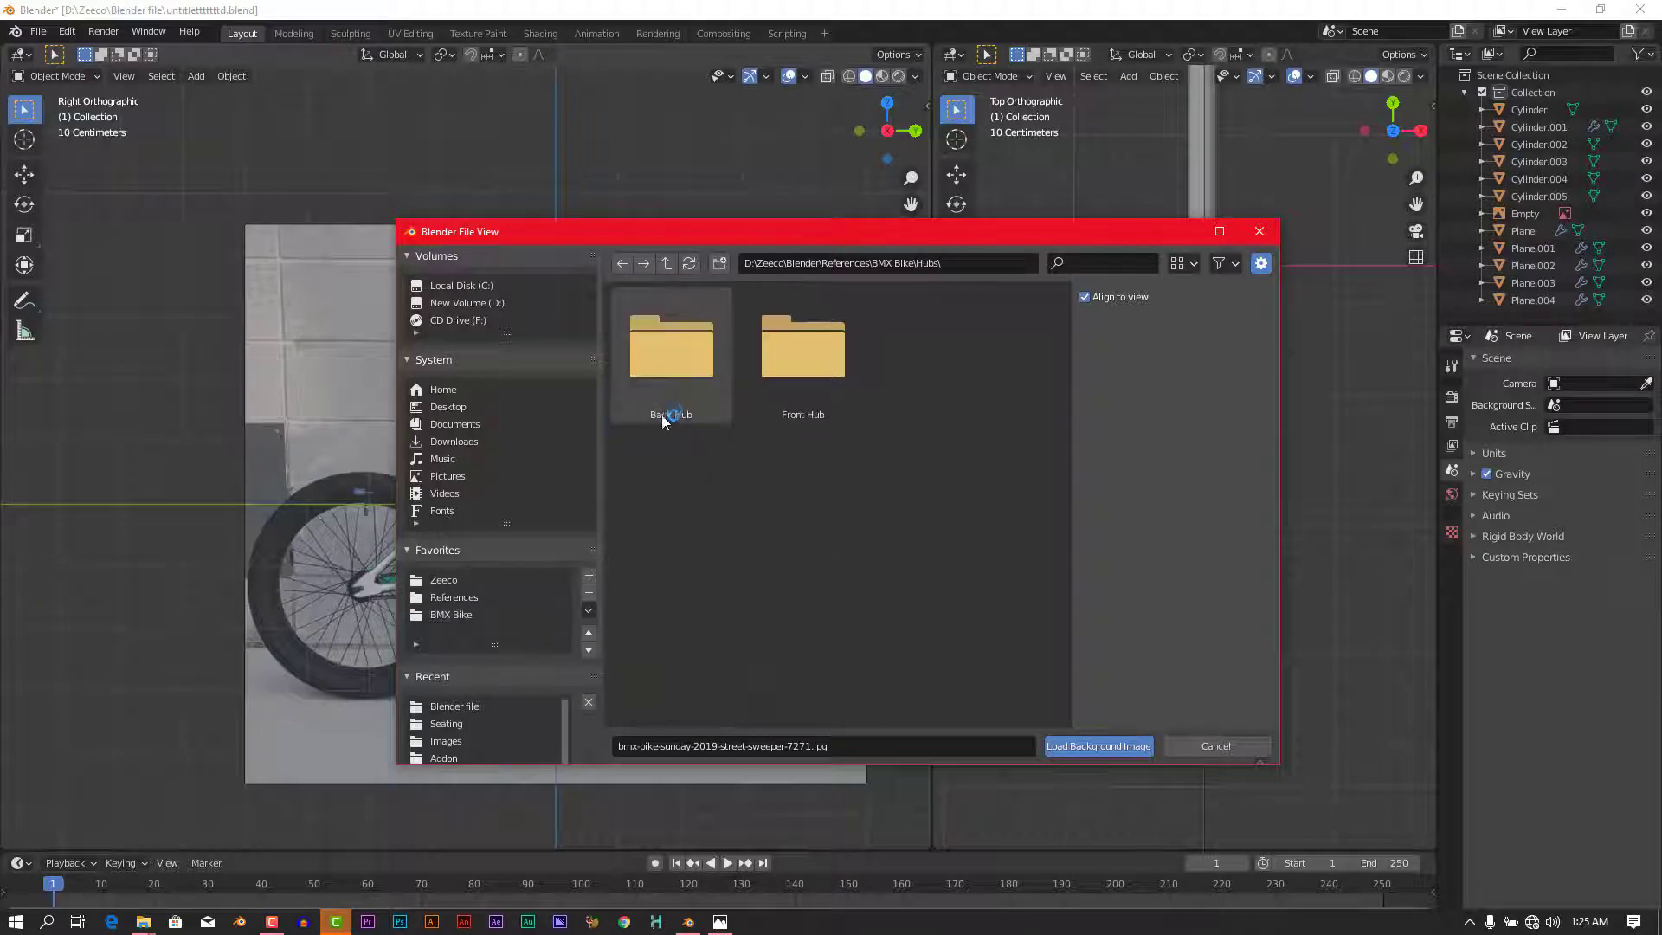
pyautogui.doubleClick(698, 393)
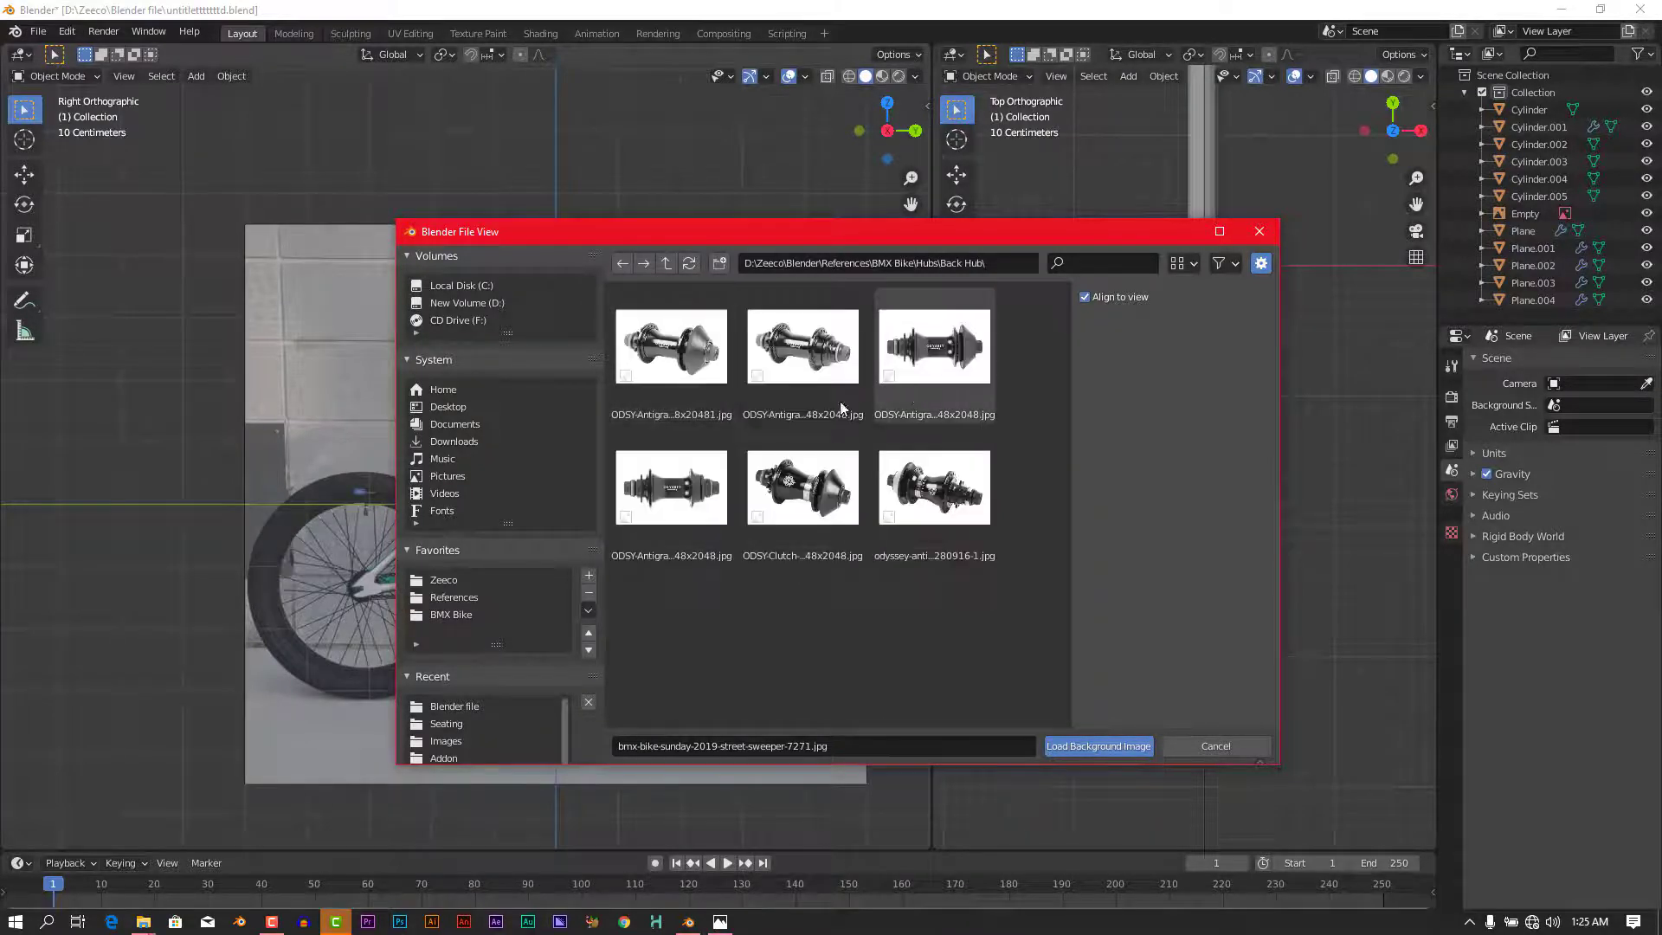
pyautogui.doubleClick(676, 506)
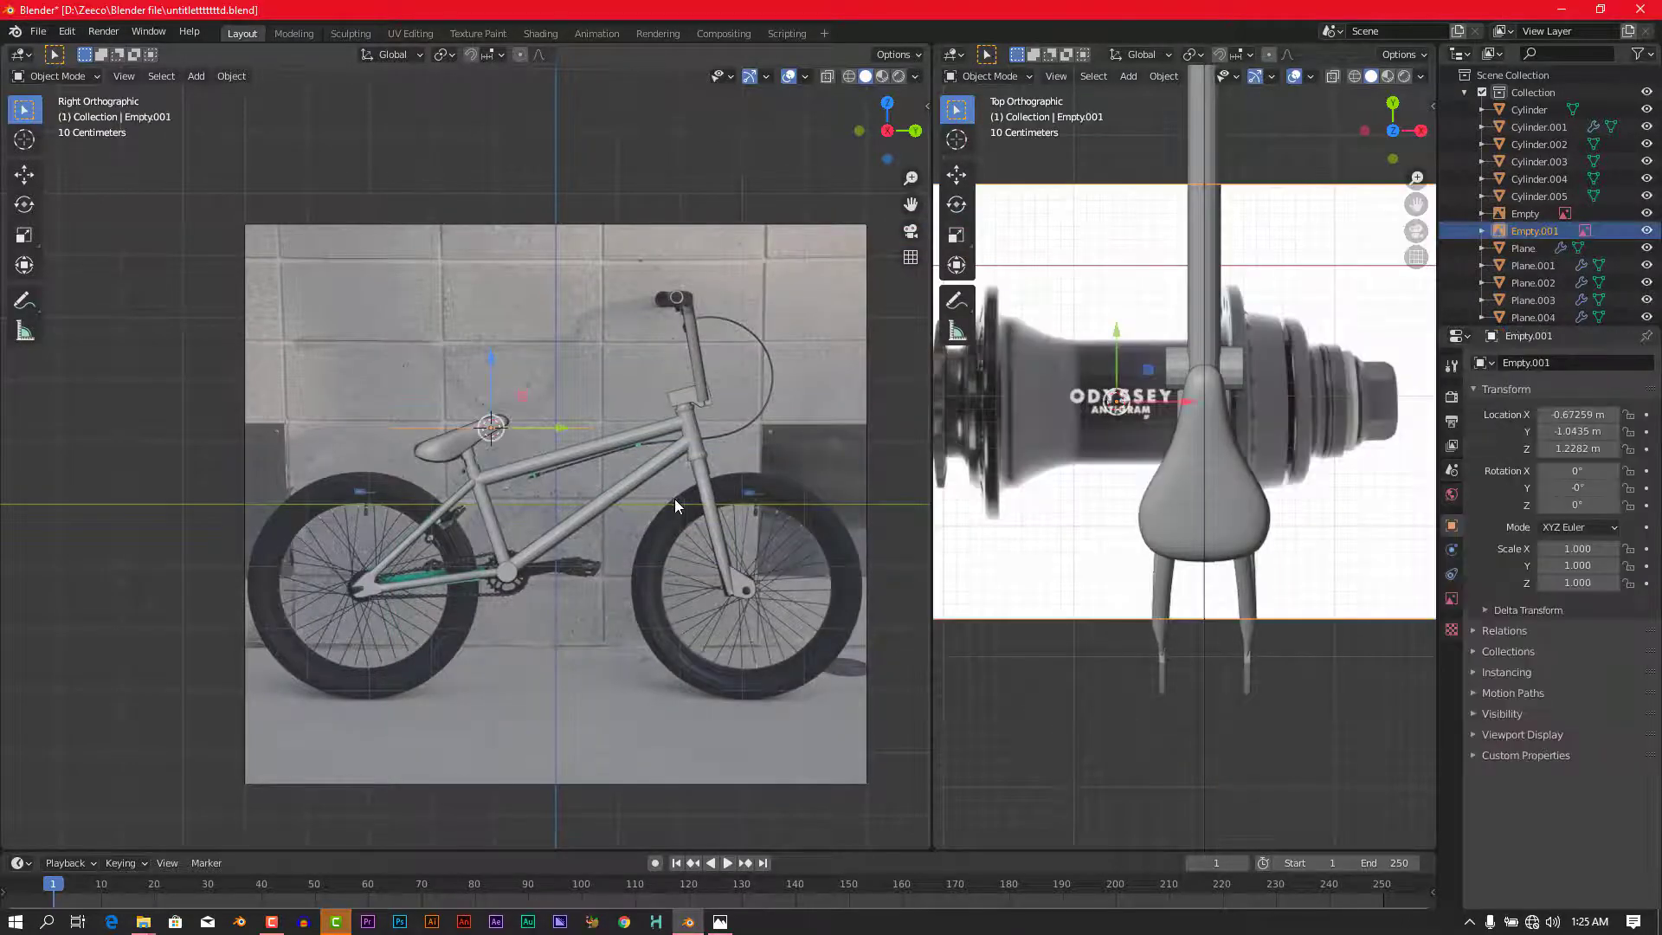
# - Hide all the modelled bike parts, keeping only the bicycle and hub reference images visible
pyautogui.scroll(-3, 1185, 433)
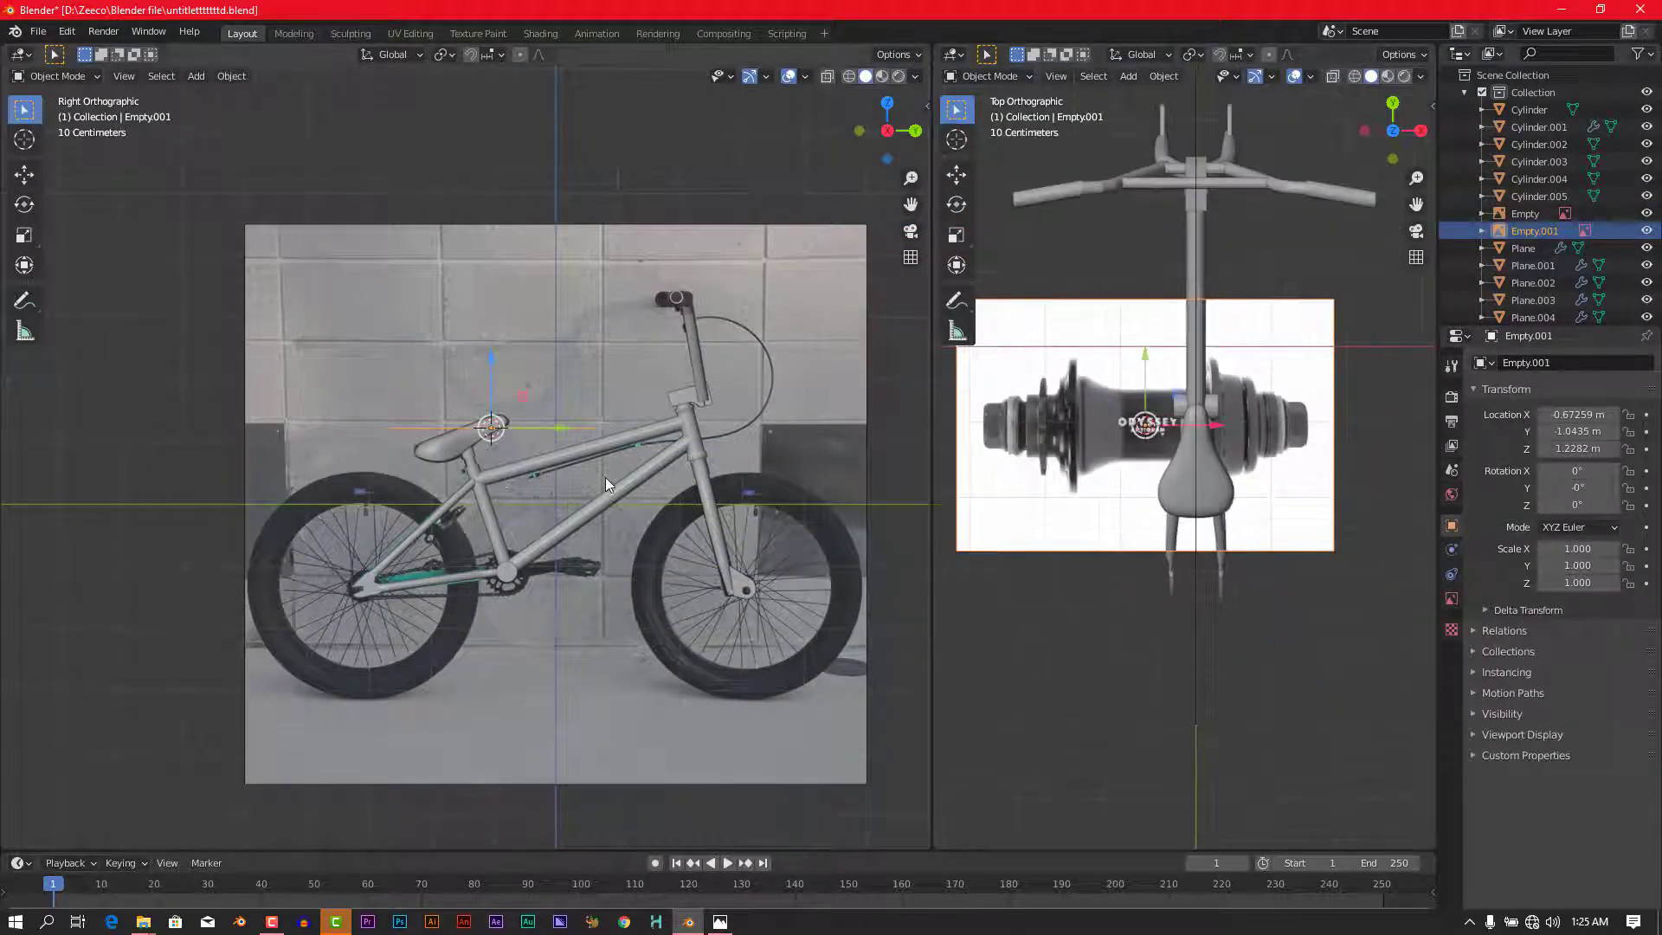
pyautogui.press('a')
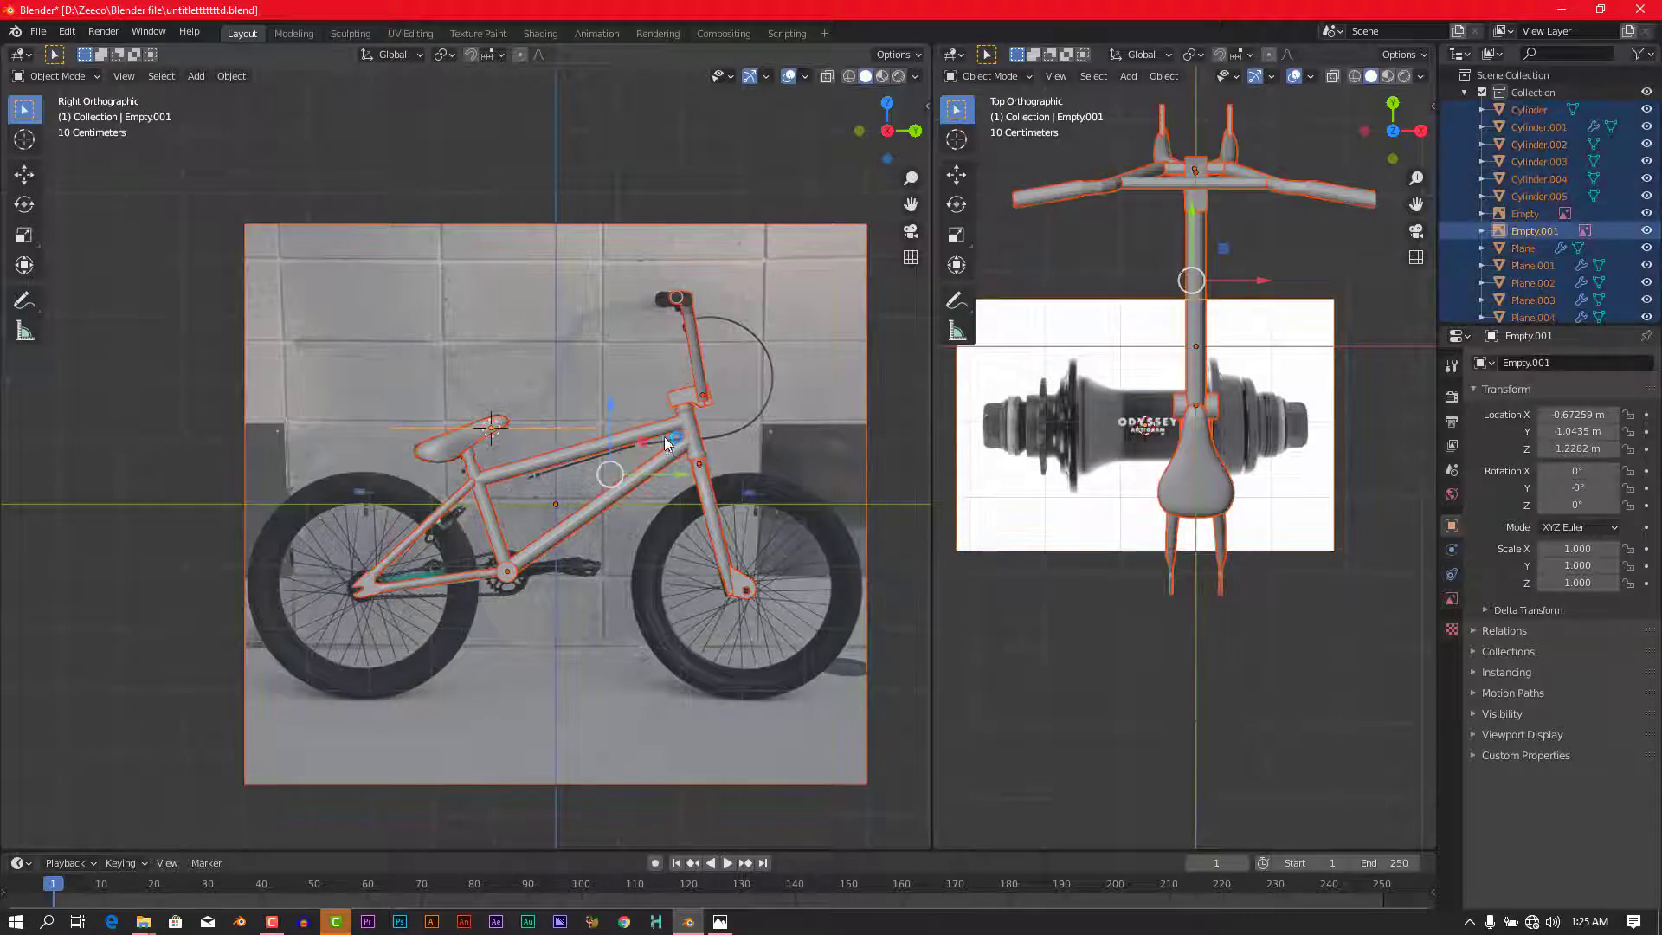
pyautogui.keyDown('shift'); pyautogui.click(791, 364); pyautogui.keyUp('shift')
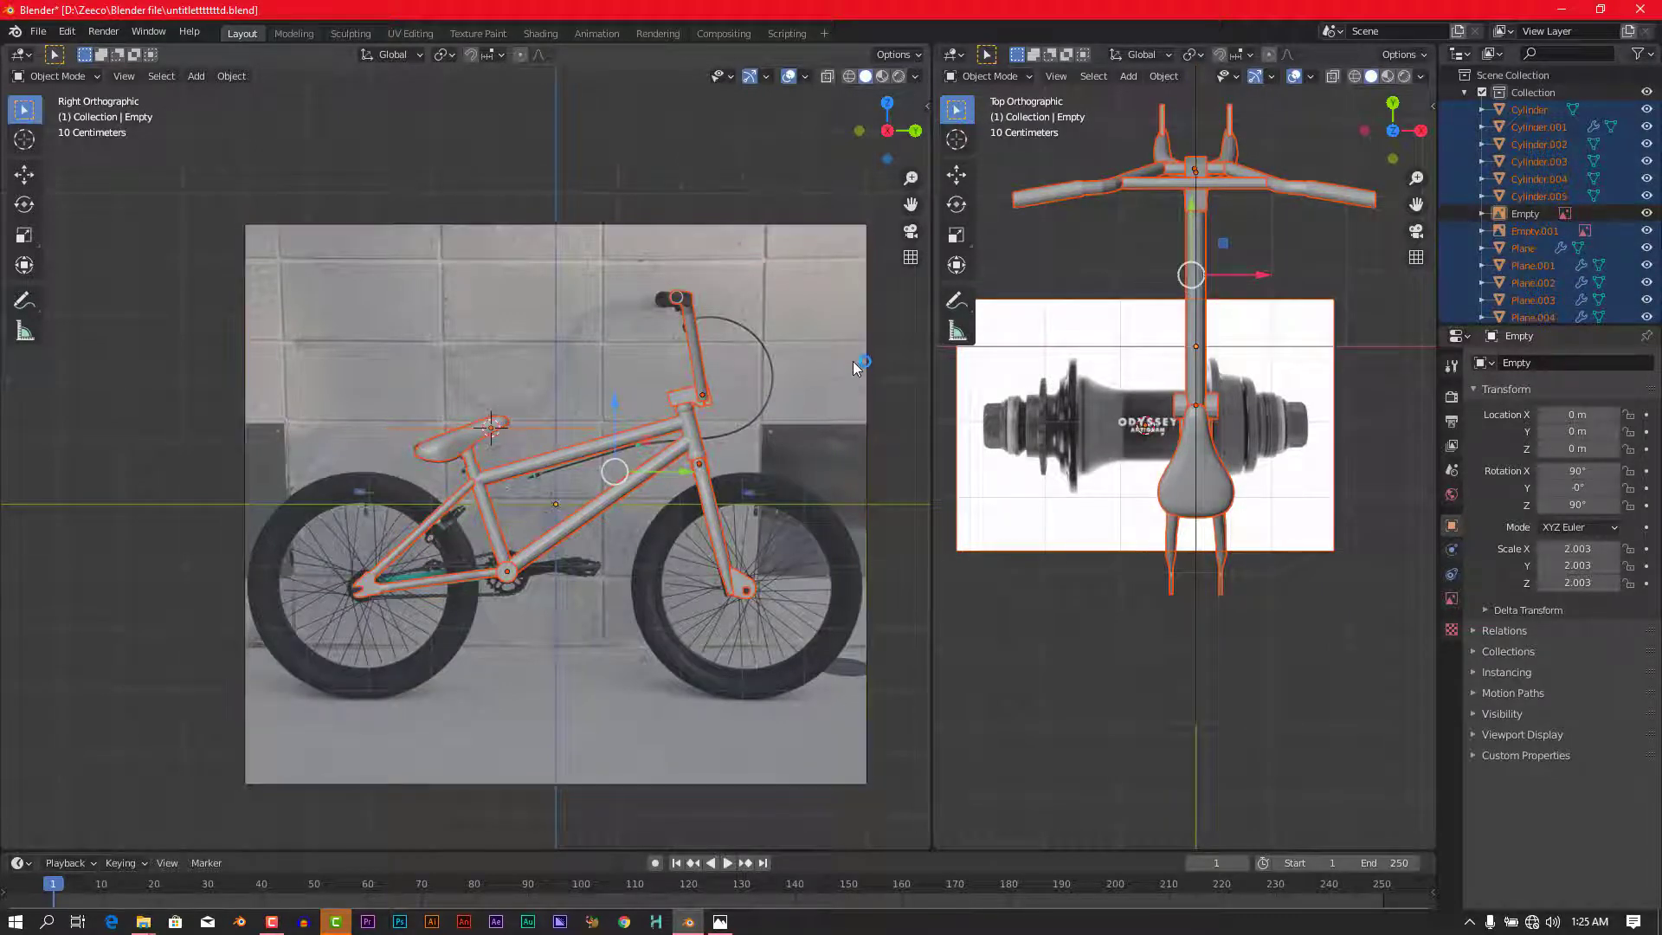
pyautogui.keyDown('shift'); pyautogui.click(1313, 387); pyautogui.keyUp('shift')
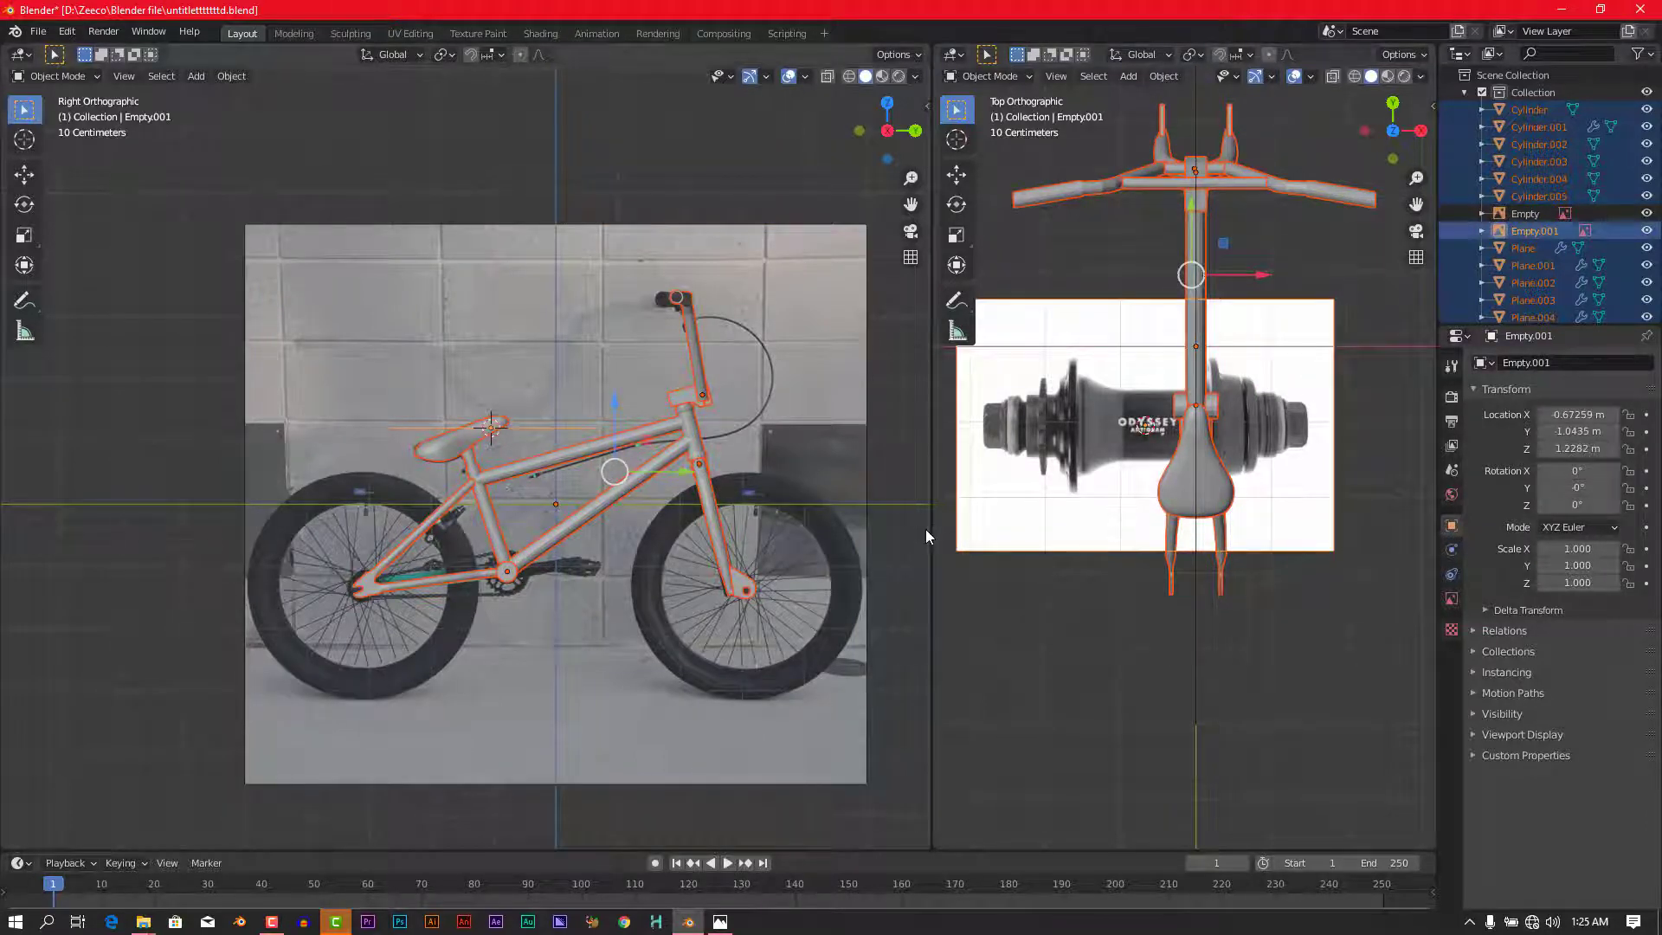
pyautogui.press('h')
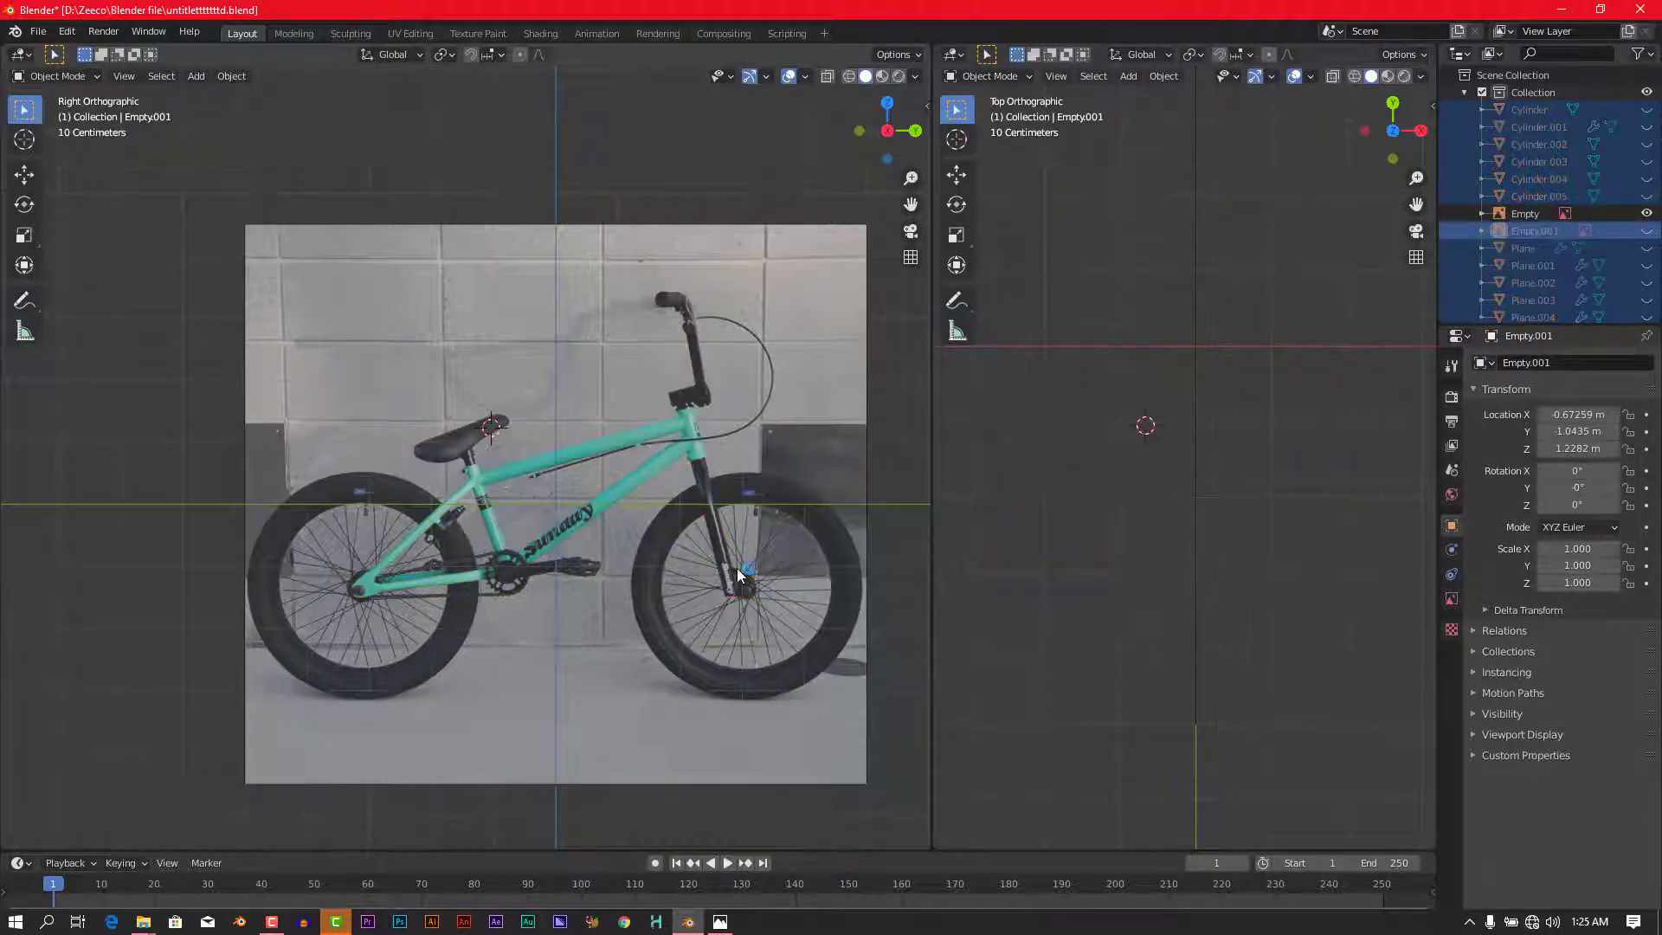
pyautogui.hotkey('alt', 'h')
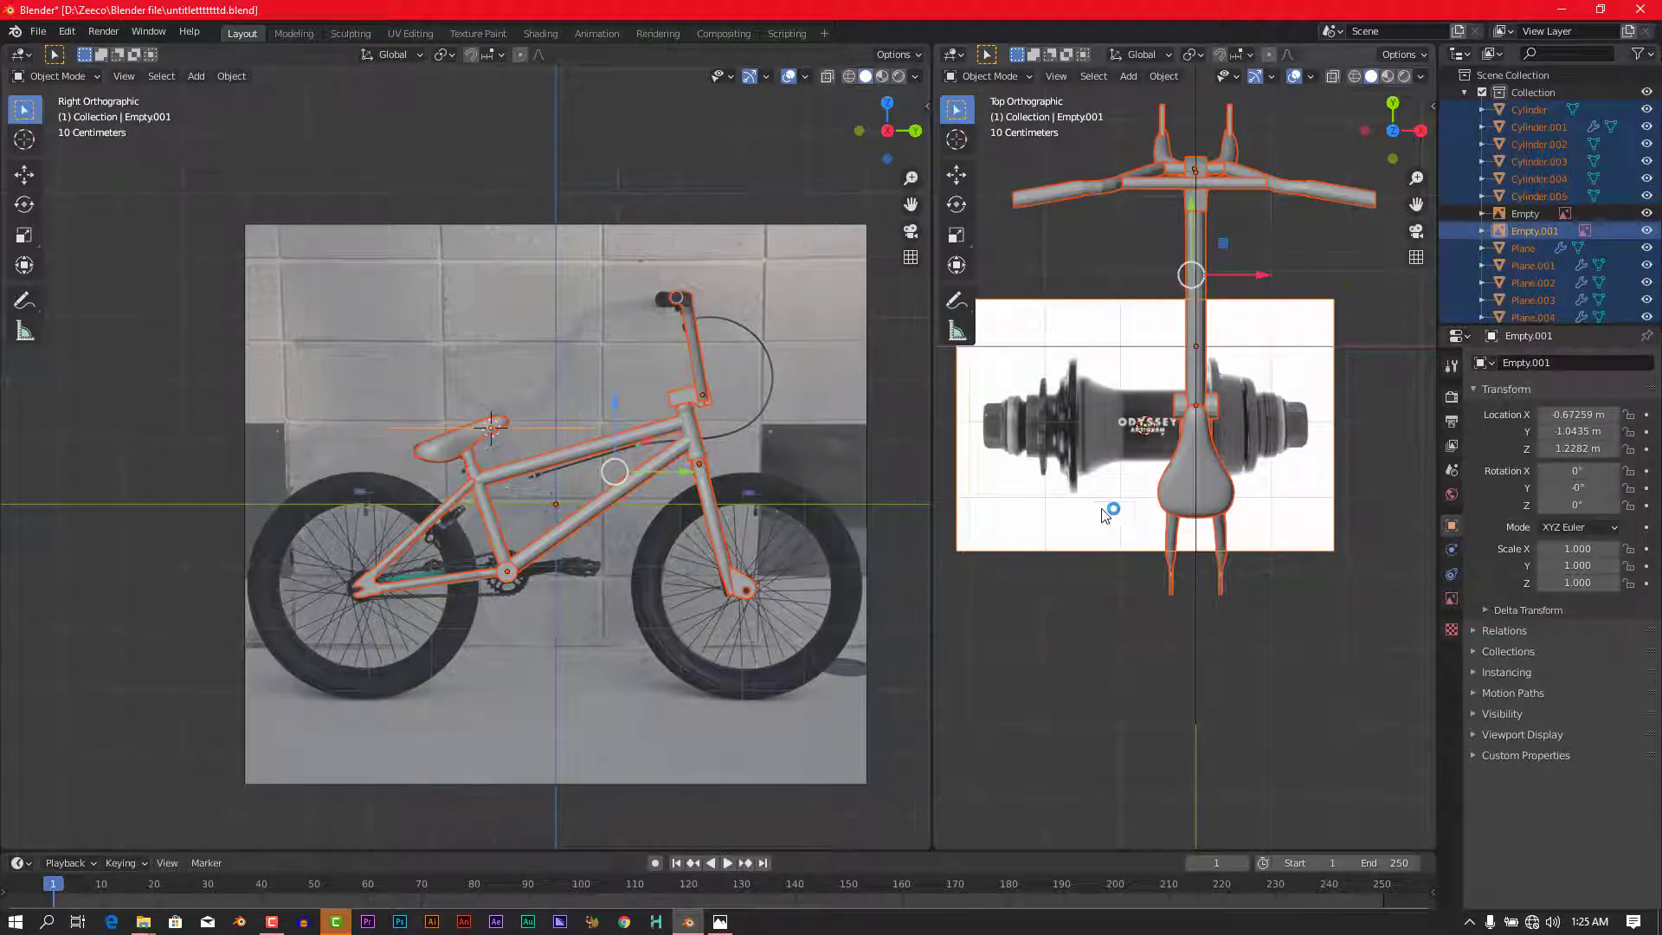
pyautogui.press('h')
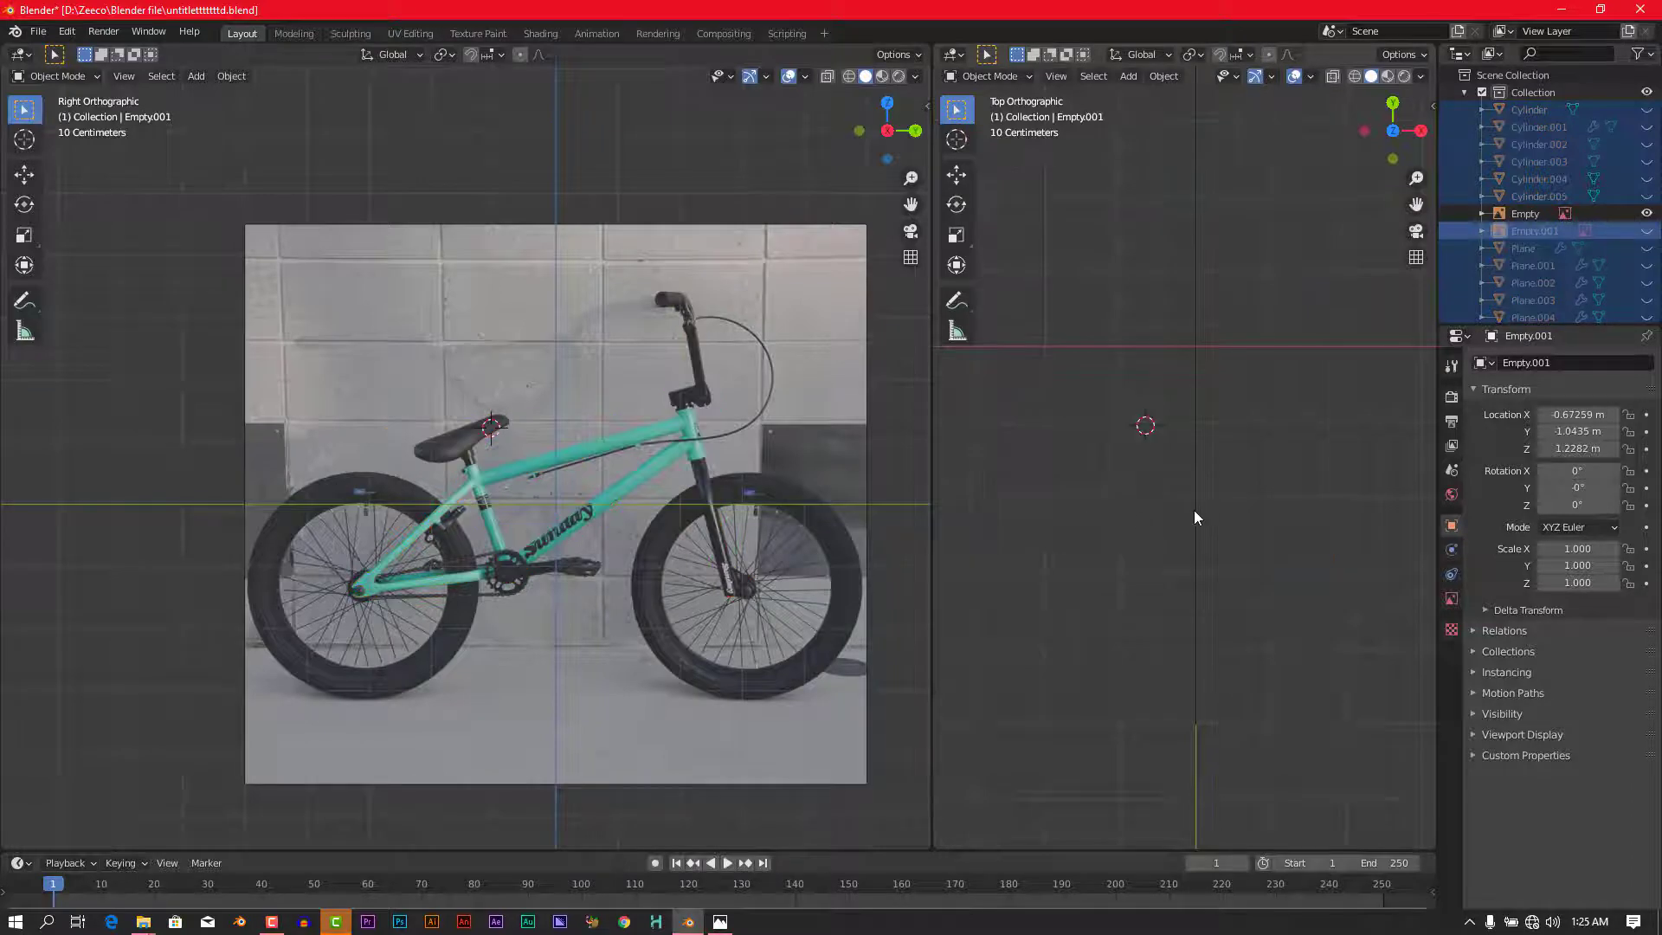
pyautogui.hotkey('alt', 'h')
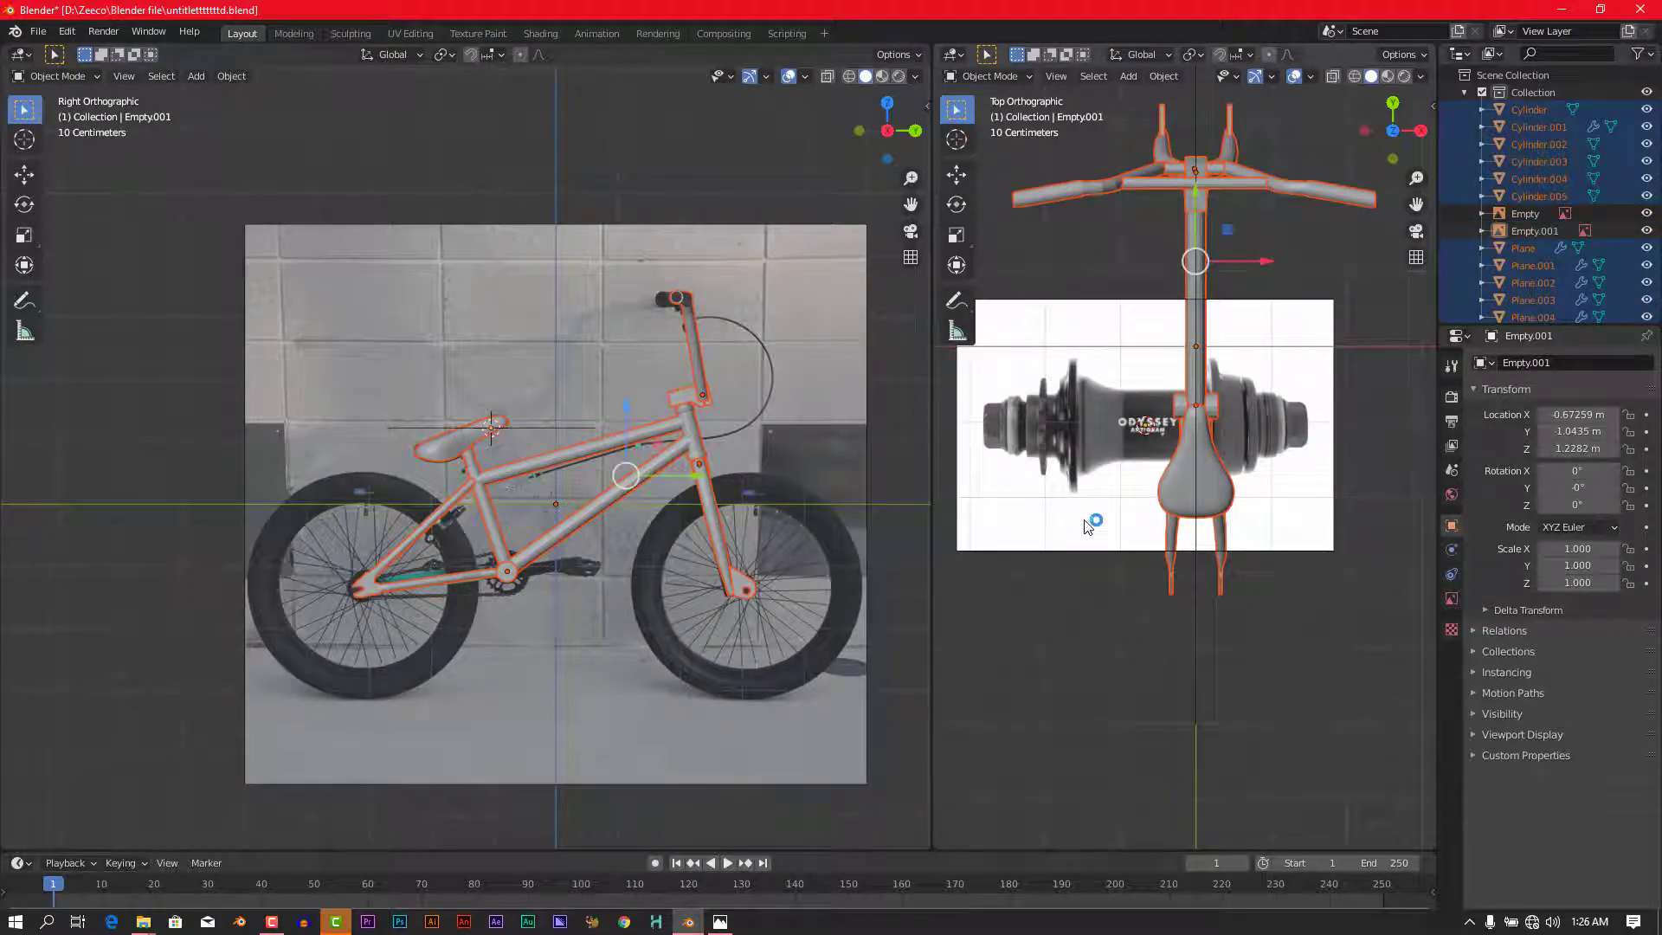
pyautogui.press('h')
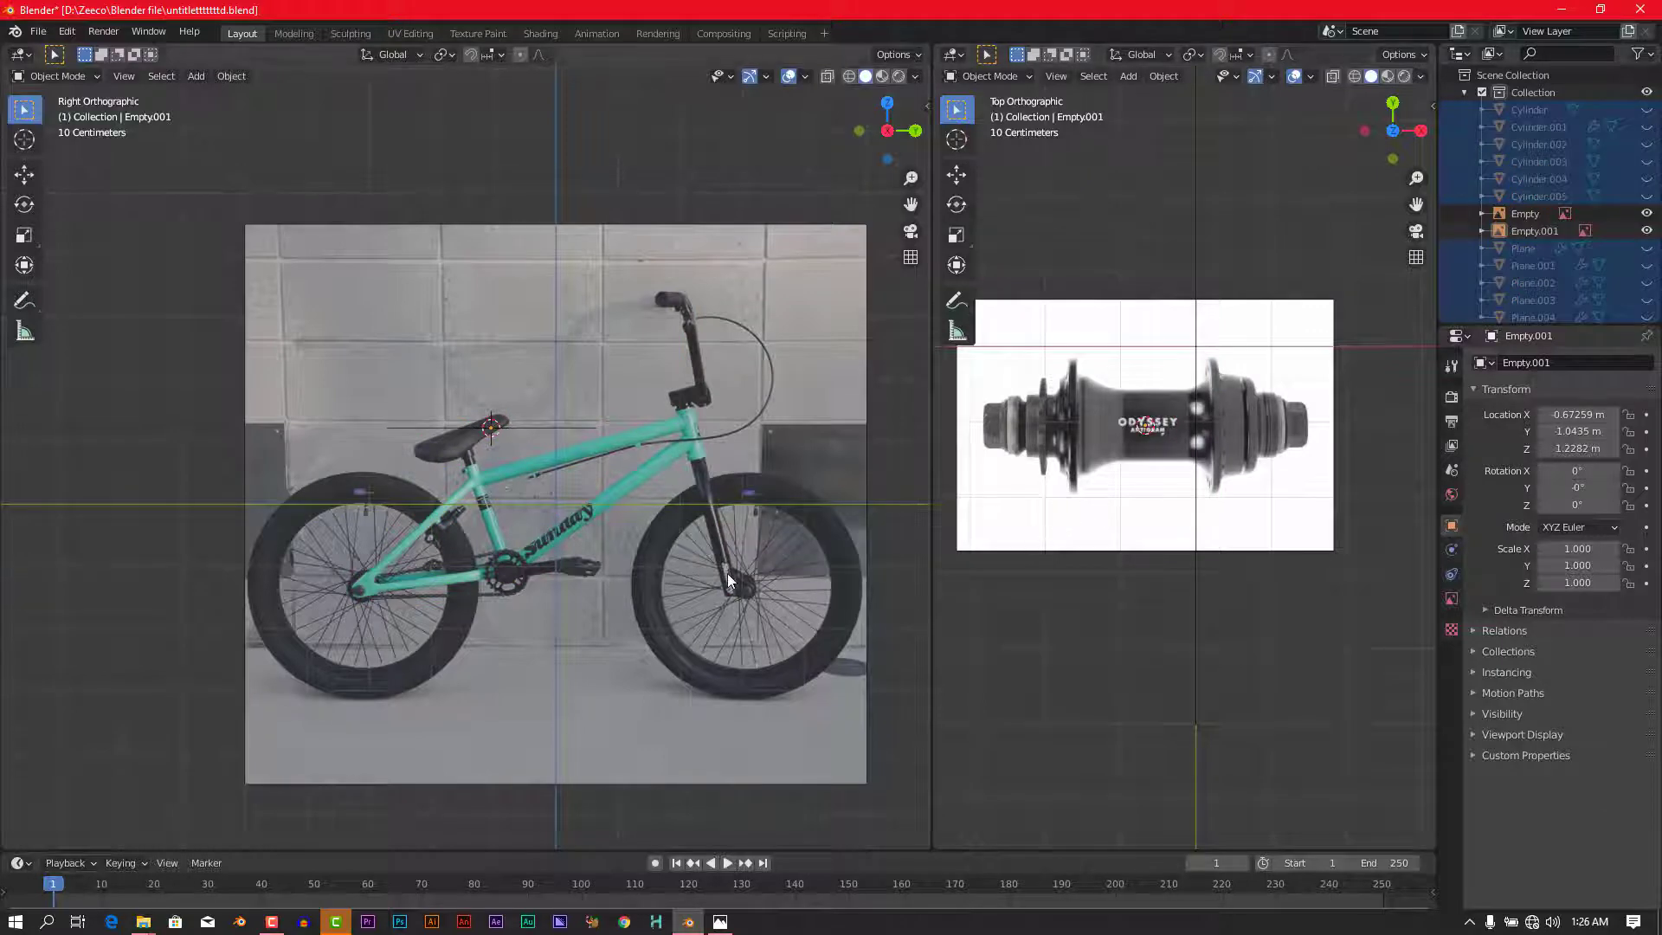
# - Widen the top orthographic viewport until the whole hub reference image fits beside the bicycle side view
pyautogui.scroll(4, 727, 573)
pyautogui.scroll(-3, 726, 573)
pyautogui.scroll(3, 1172, 492)
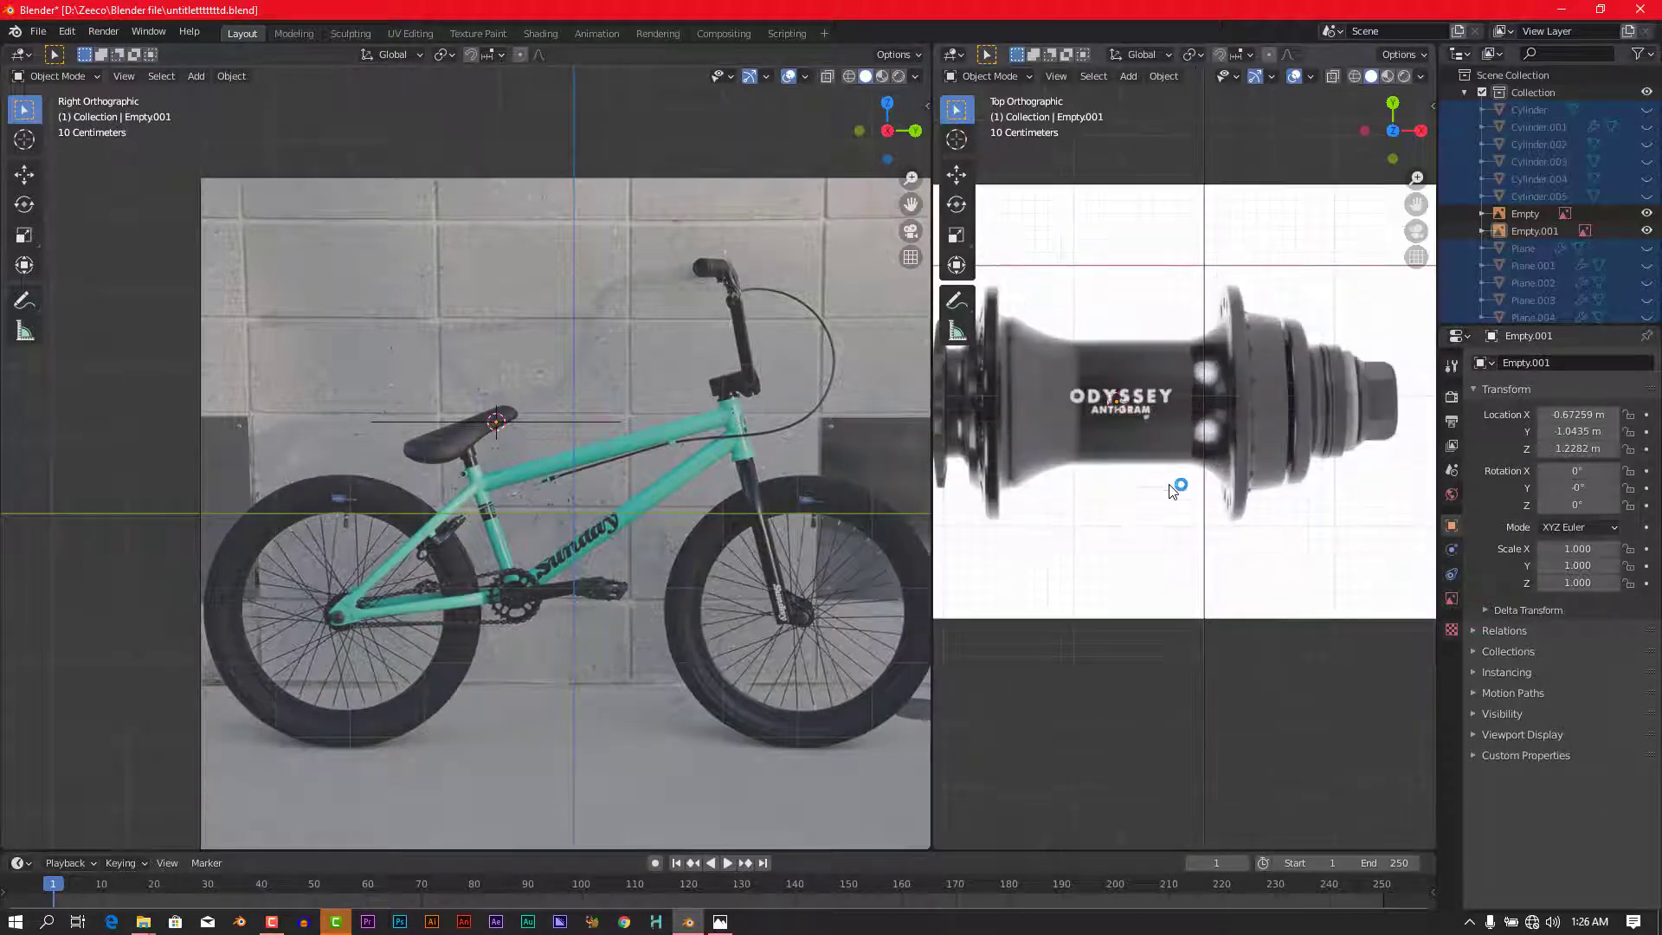
pyautogui.keyDown('shift'); pyautogui.moveTo(1158, 463); pyautogui.dragTo(1258, 569, button='middle'); pyautogui.keyUp('shift')
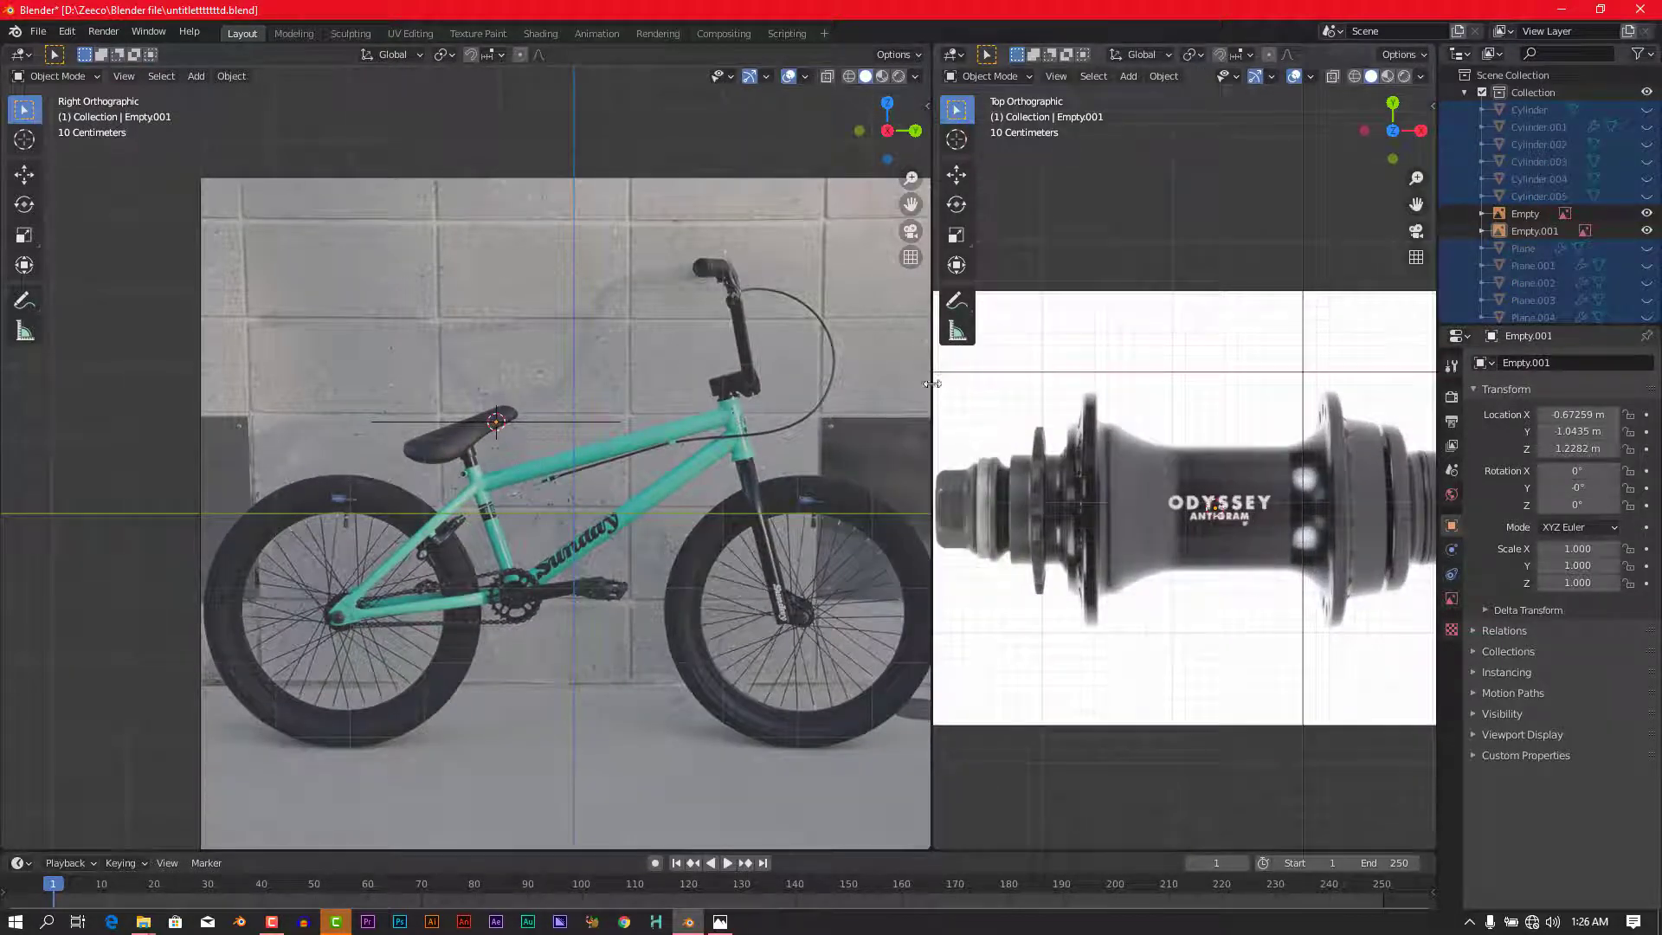
pyautogui.moveTo(933, 381); pyautogui.dragTo(798, 381)
pyautogui.moveTo(1198, 474); pyautogui.dragTo(1196, 478)
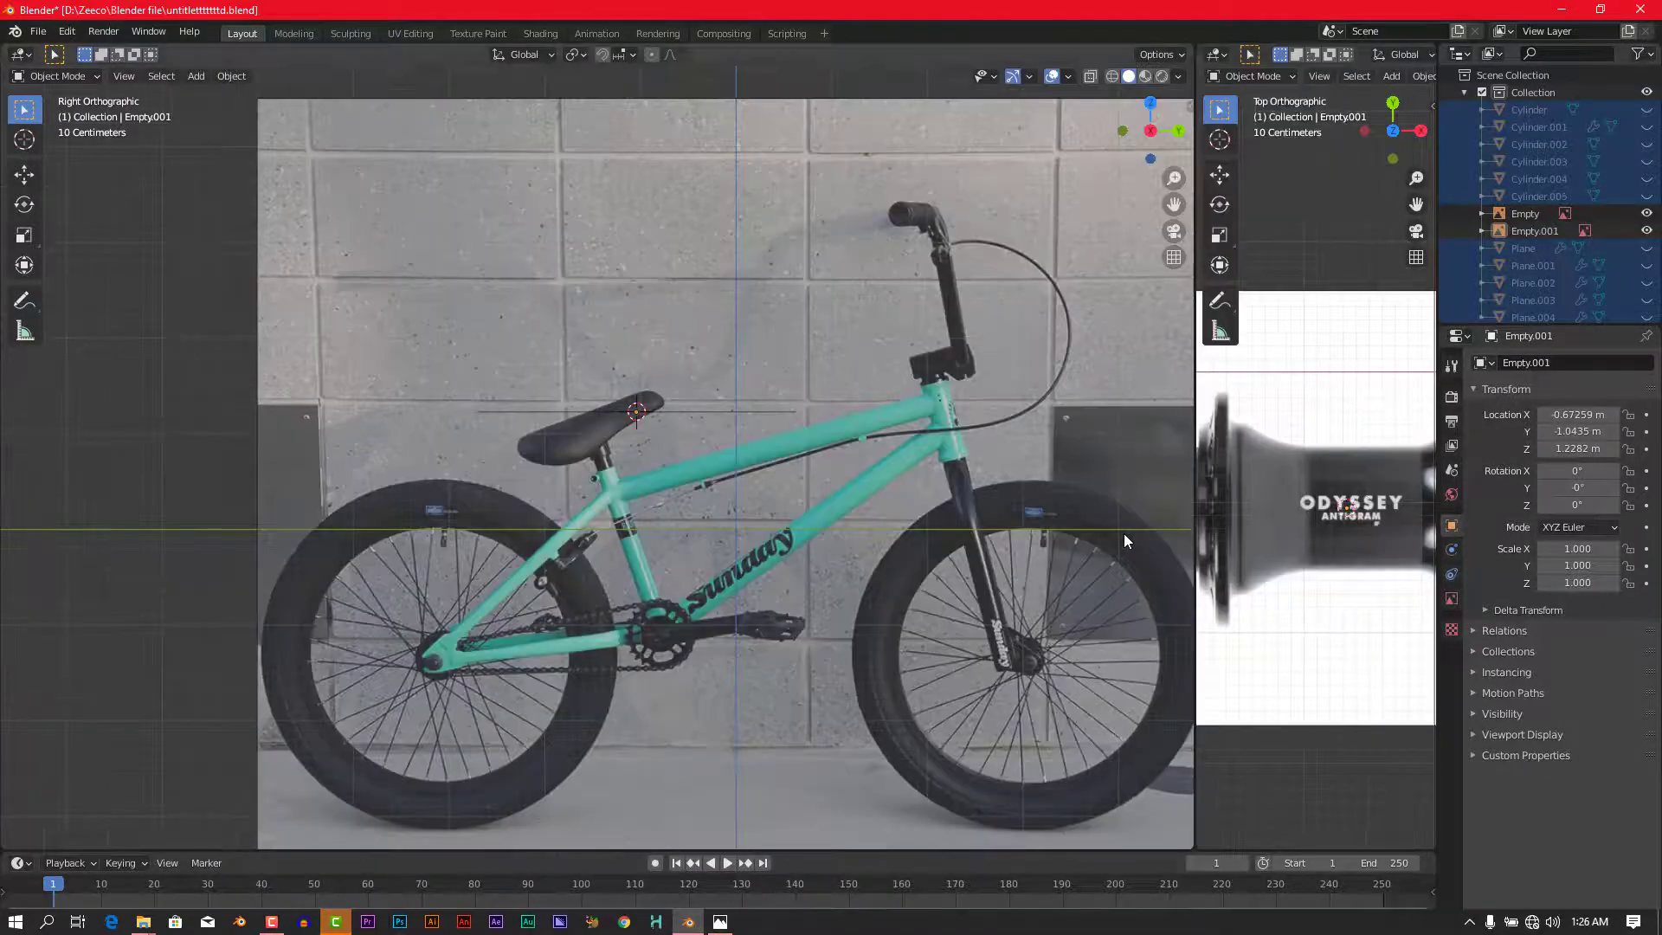
pyautogui.scroll(-2, 1312, 512)
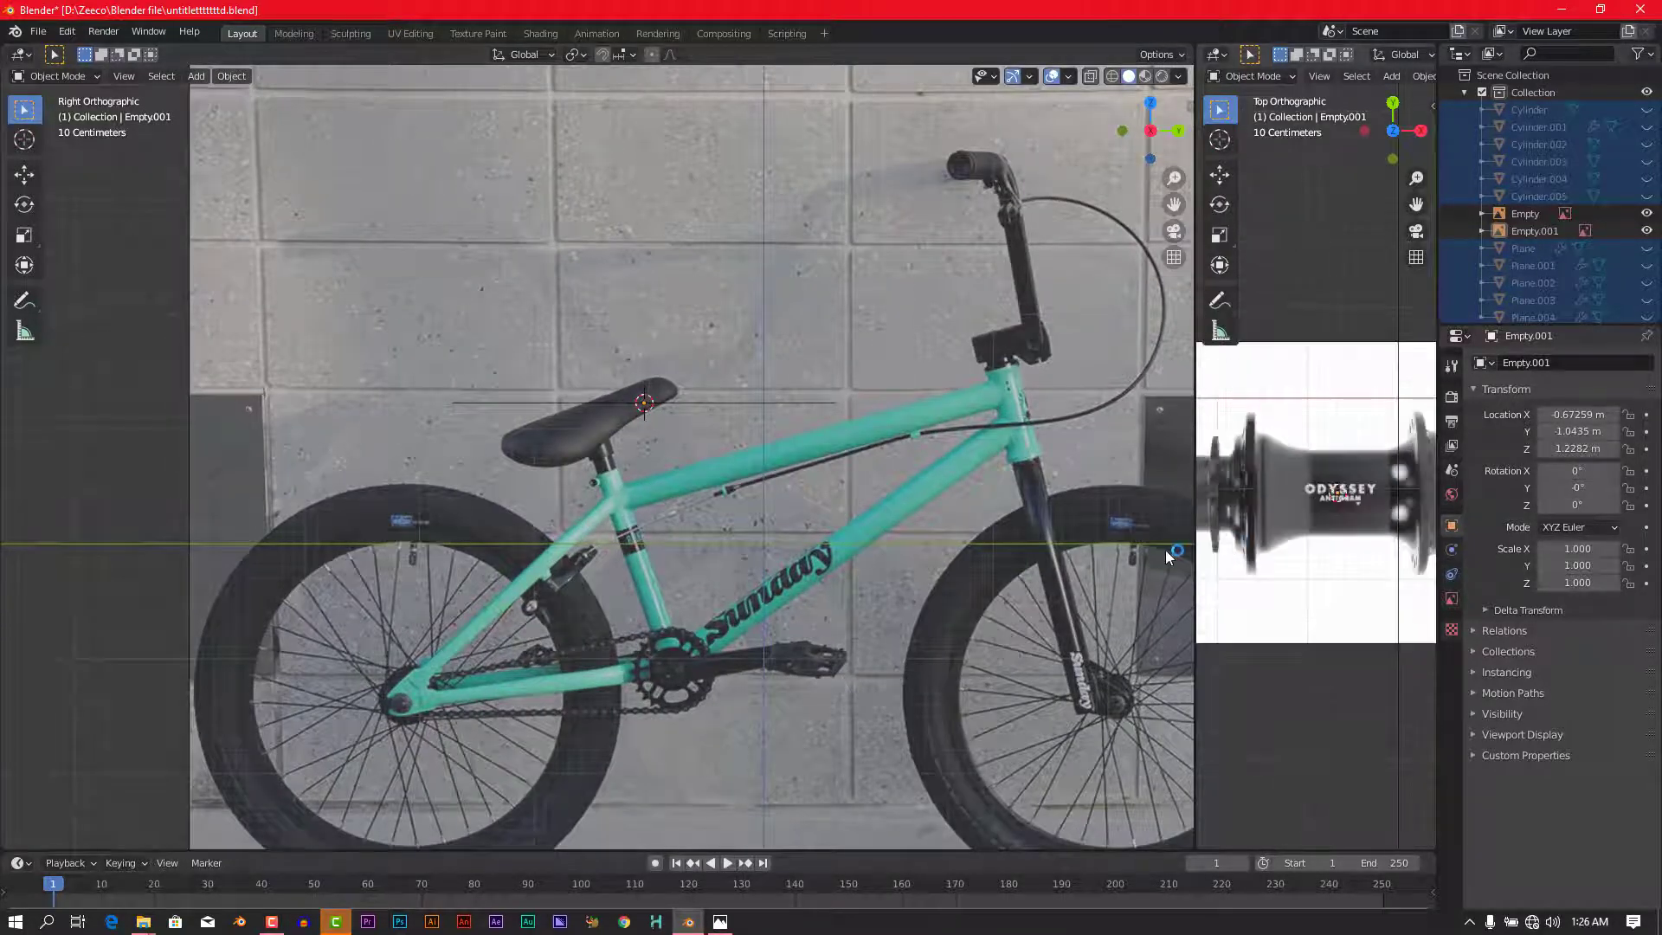
pyautogui.moveTo(1074, 478); pyautogui.dragTo(788, 492)
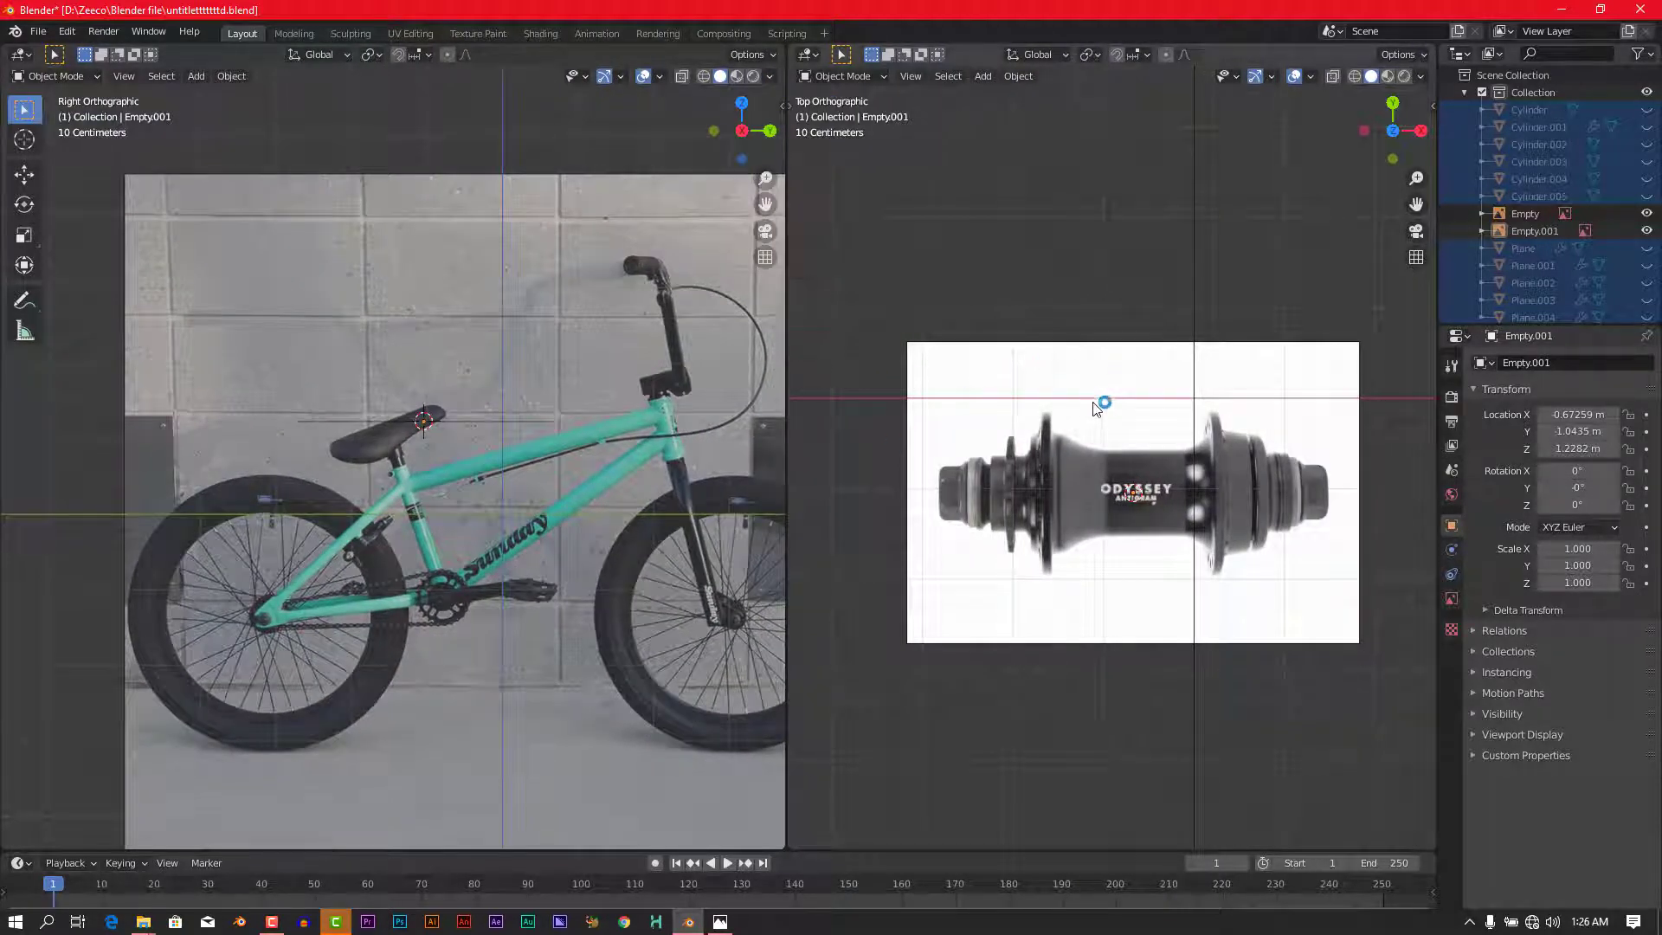
pyautogui.scroll(2, 1099, 389)
pyautogui.press('t')
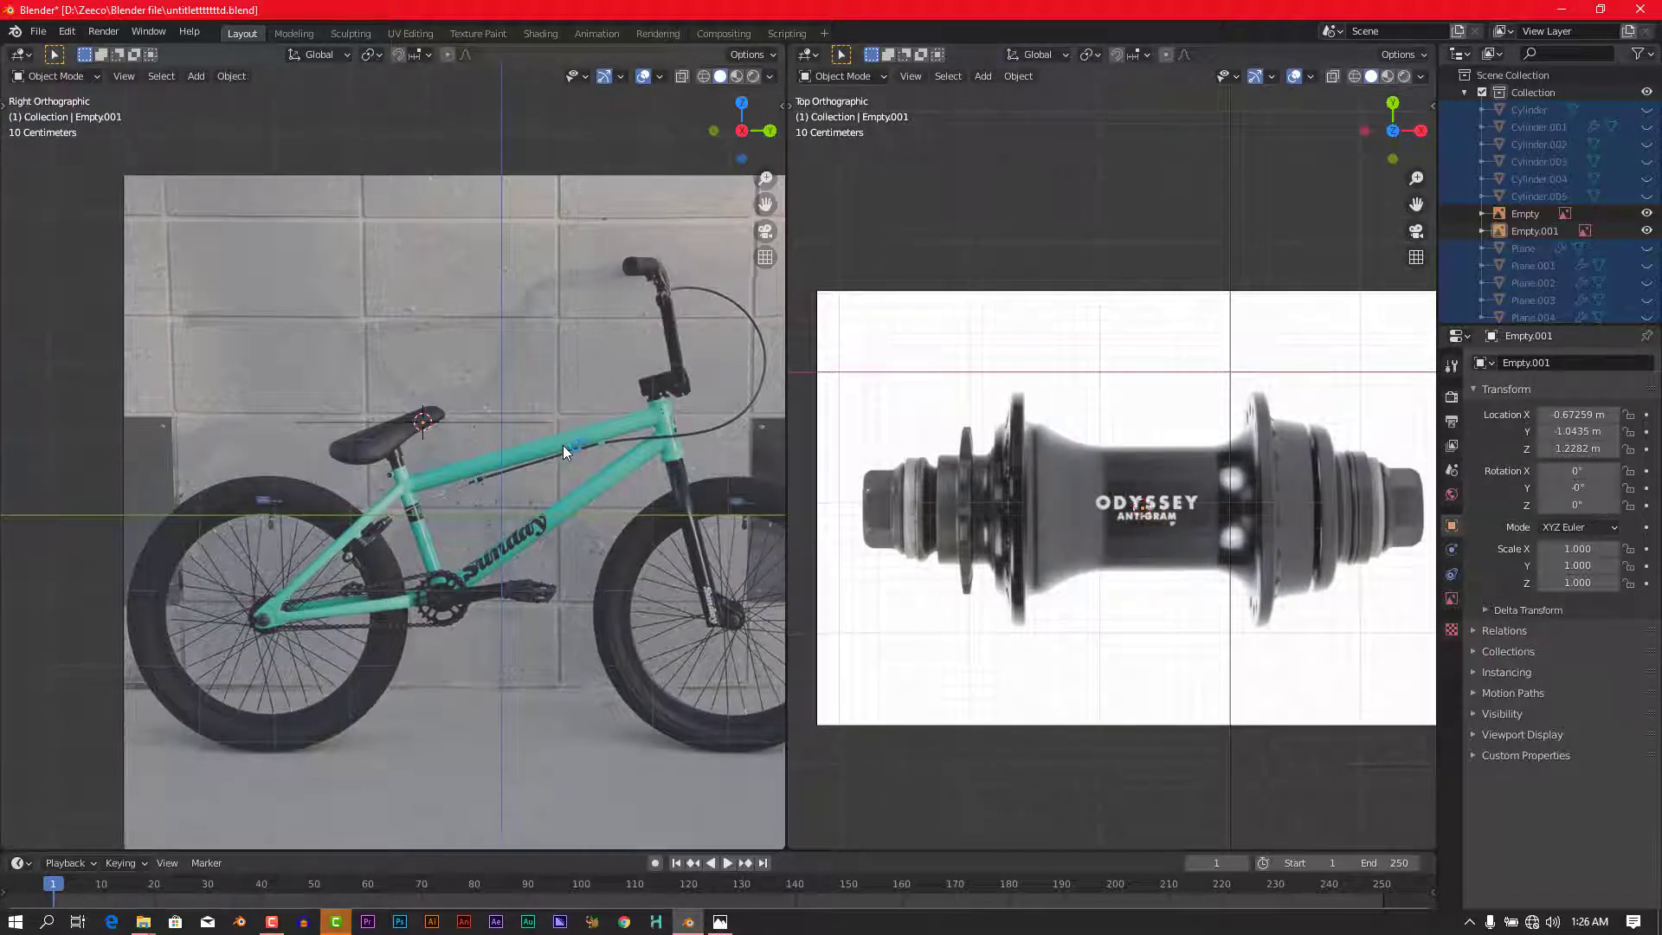
# - Frame the whole bicycle in the side view and the hub's central body close up in the top view
pyautogui.keyDown('shift'); pyautogui.moveTo(562, 445); pyautogui.dragTo(408, 419, button='middle'); pyautogui.keyUp('shift')
pyautogui.moveTo(1213, 464); pyautogui.dragTo(1183, 464, button='middle')
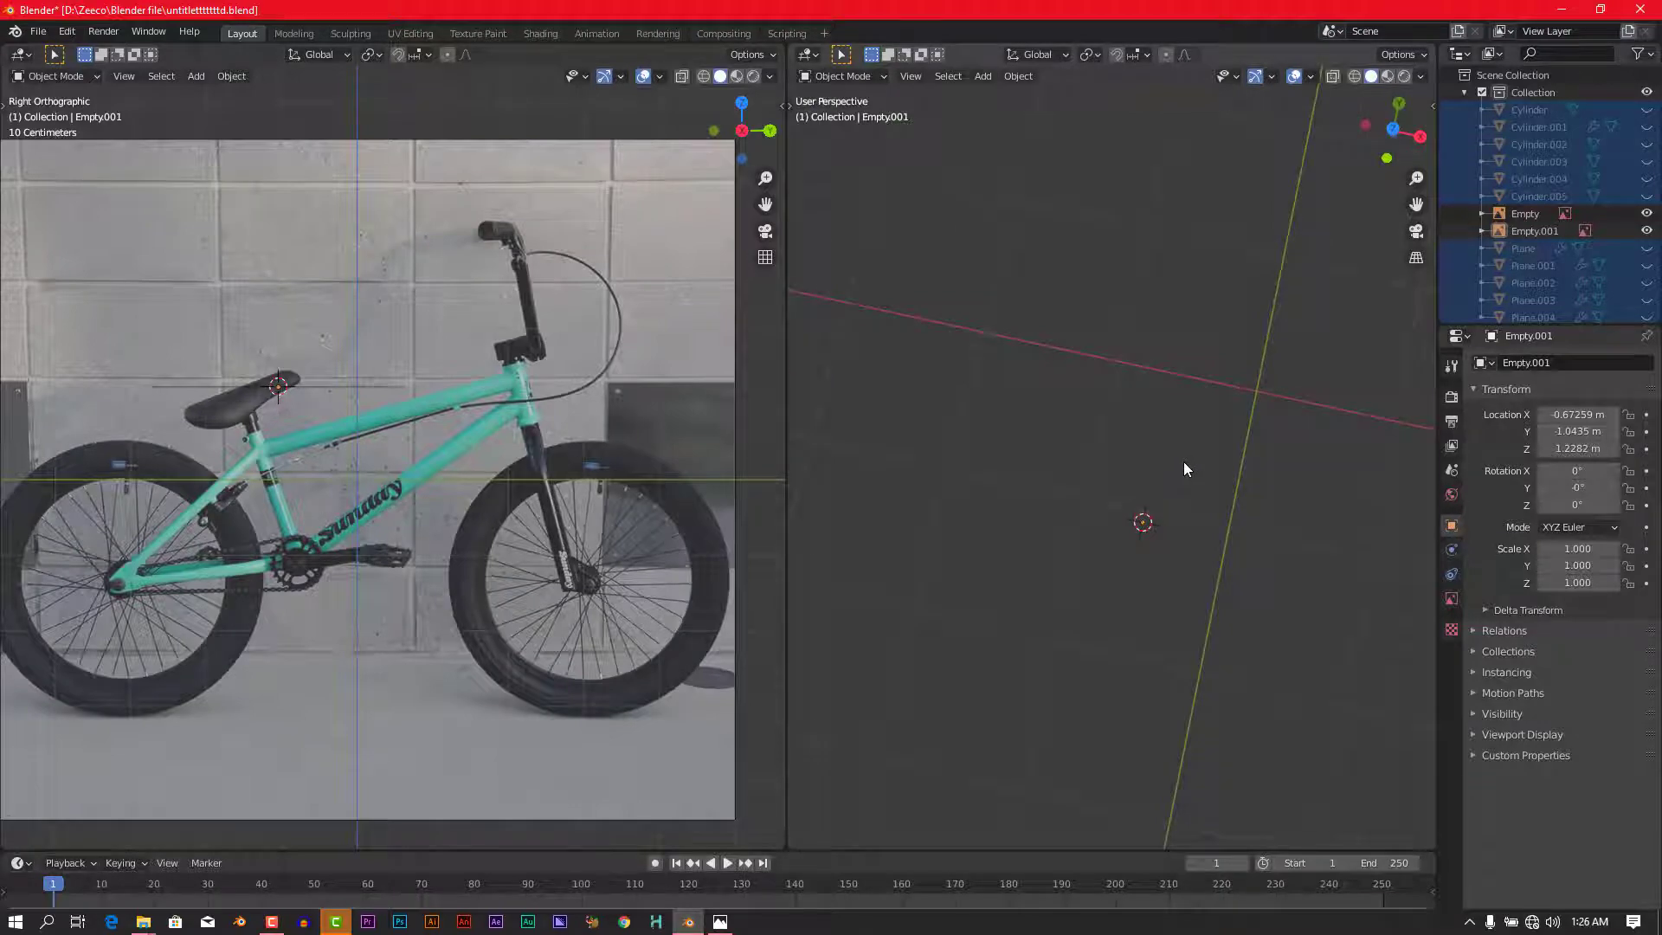
pyautogui.press('KP_7')
pyautogui.scroll(1, 1169, 499)
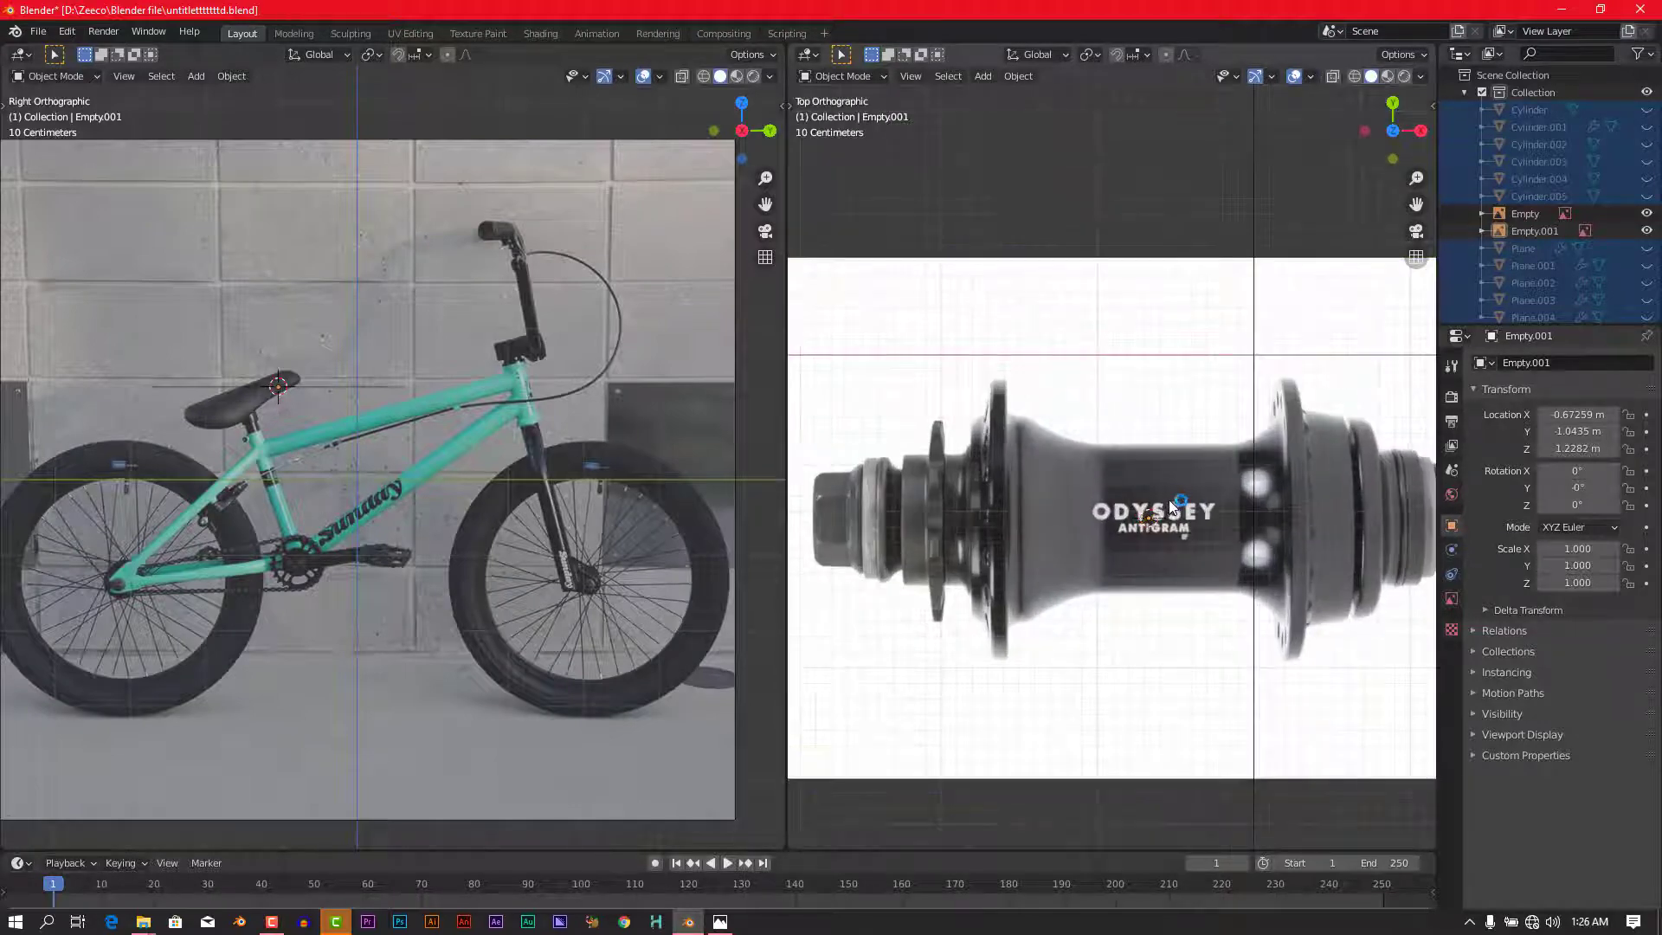
pyautogui.keyDown('shift'); pyautogui.moveTo(1169, 500); pyautogui.dragTo(1149, 412, button='middle'); pyautogui.keyUp('shift')
pyautogui.scroll(3, 1189, 417)
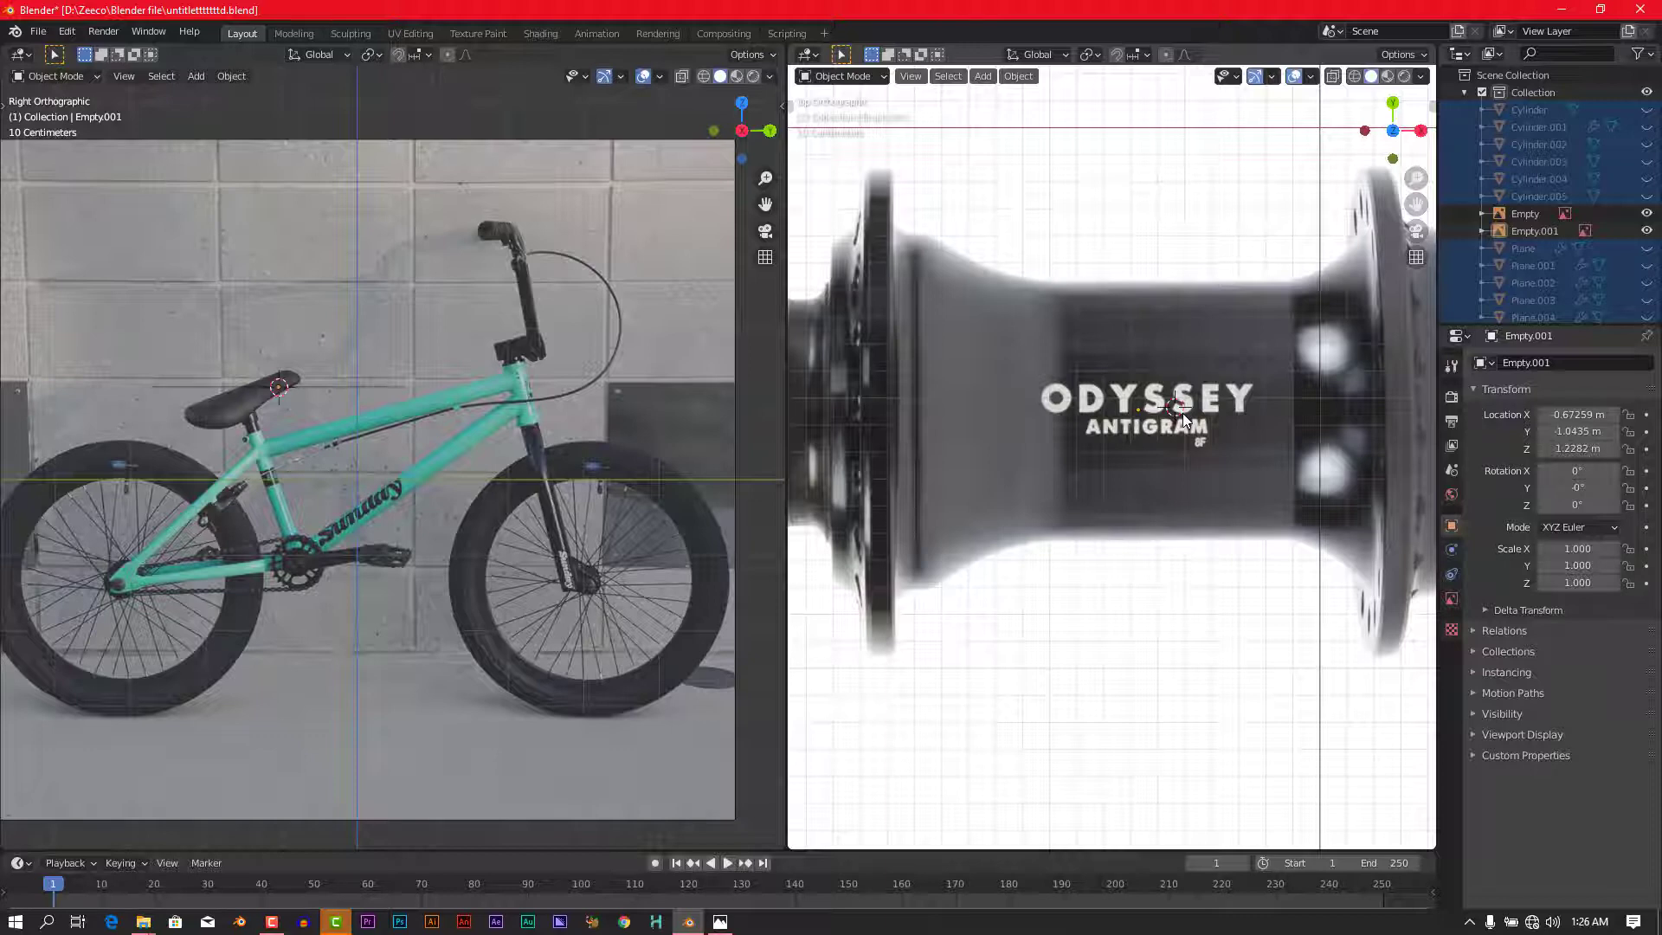
# - Add a 16-vertex cylinder mesh over the hub reference image and enter Edit Mode on it
pyautogui.hotkey('shift', 'a')
pyautogui.moveTo(1151, 227)
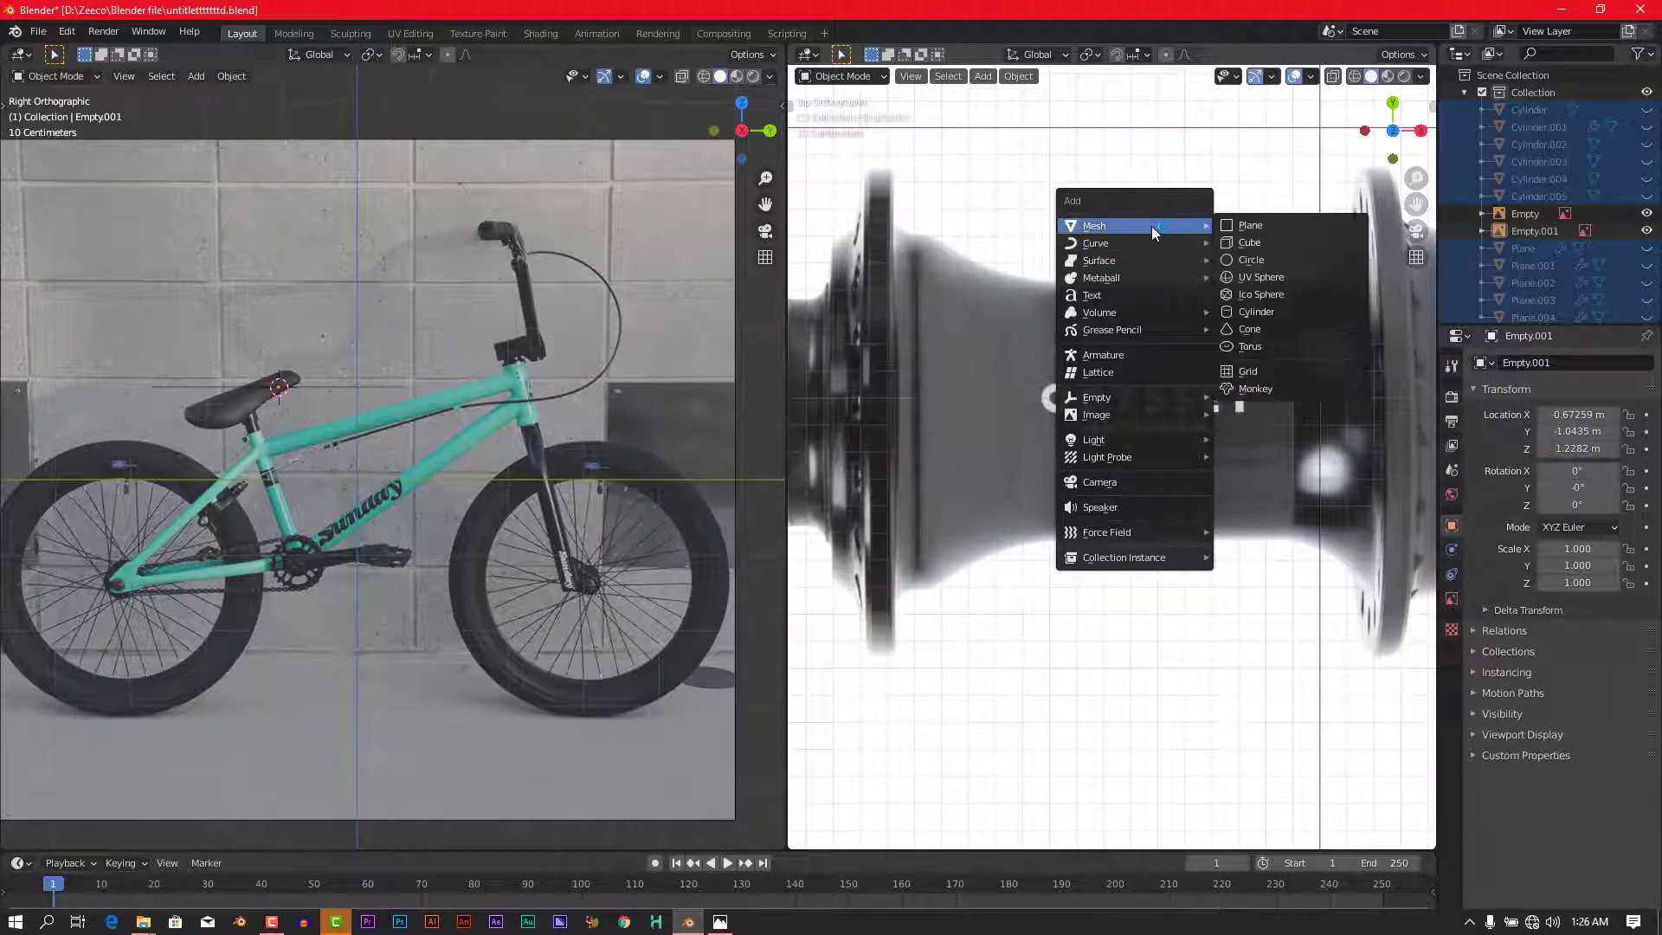
pyautogui.click(1249, 311)
pyautogui.scroll(-4, 1216, 416)
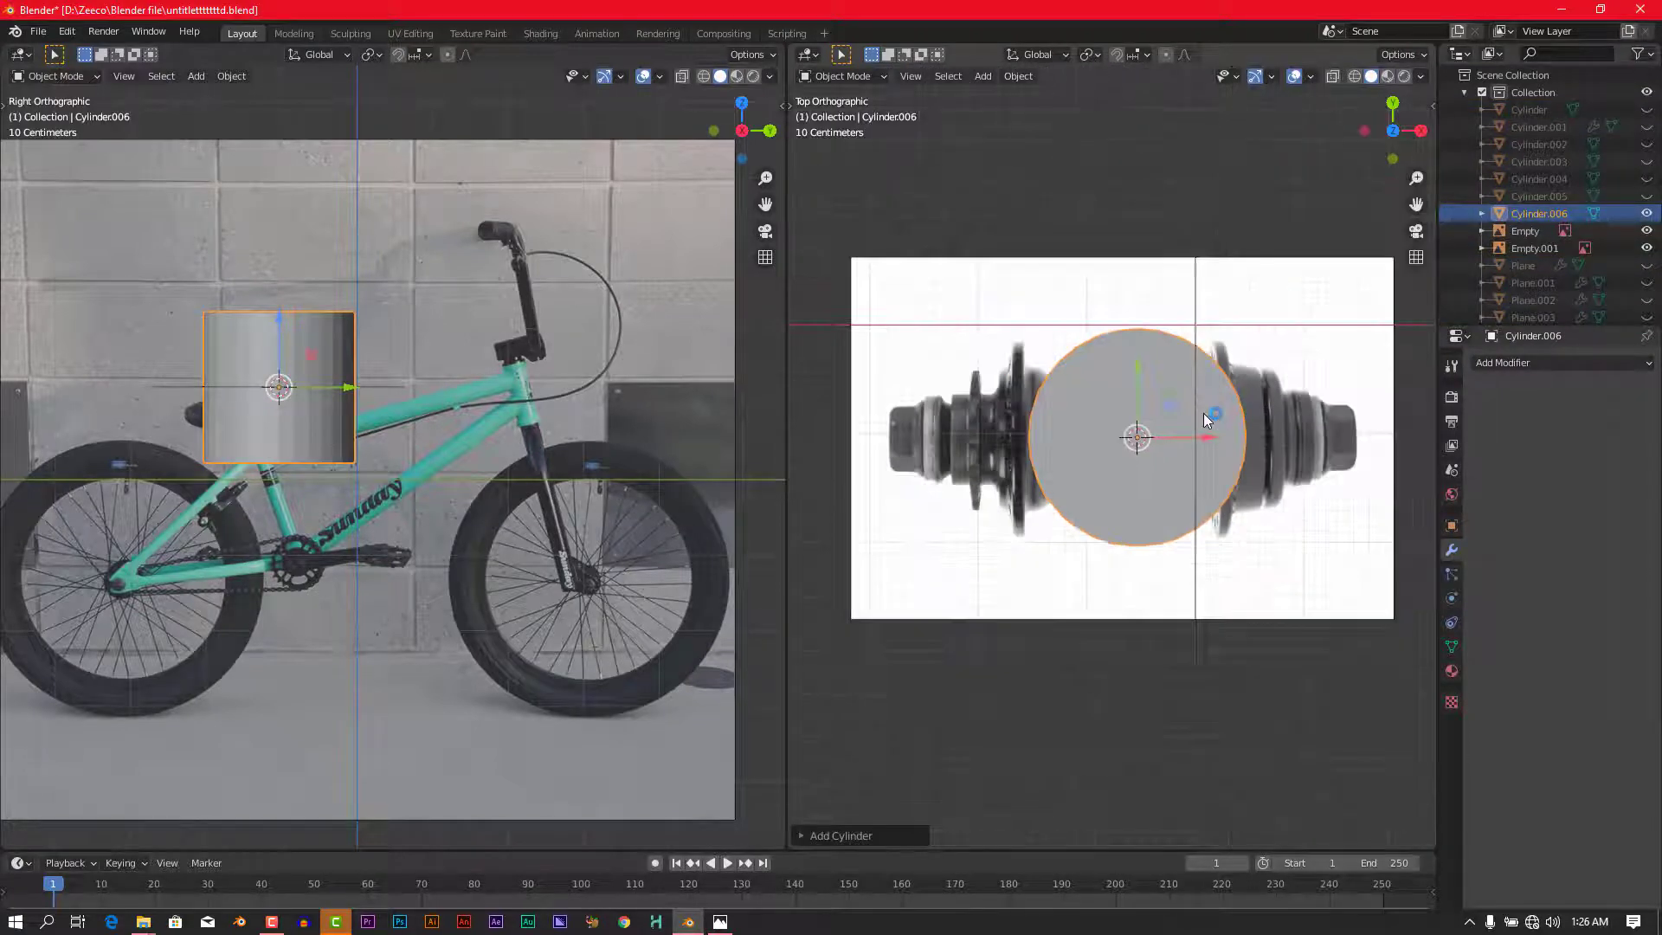
pyautogui.scroll(-2, 1203, 413)
pyautogui.click(866, 834)
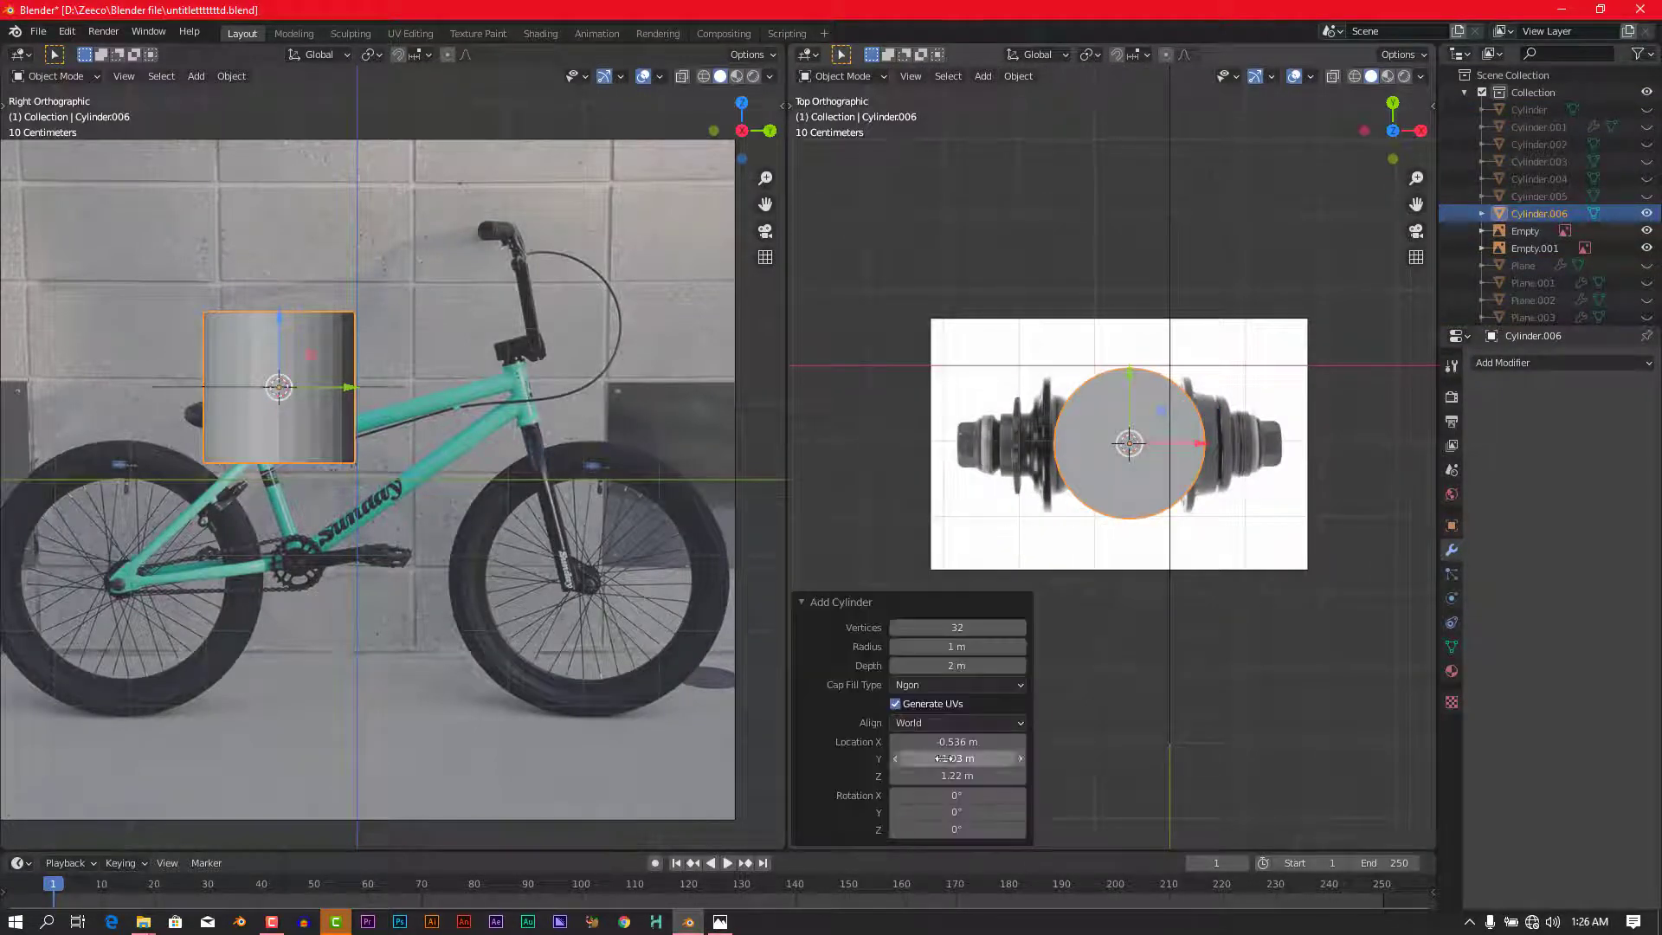
pyautogui.click(956, 627)
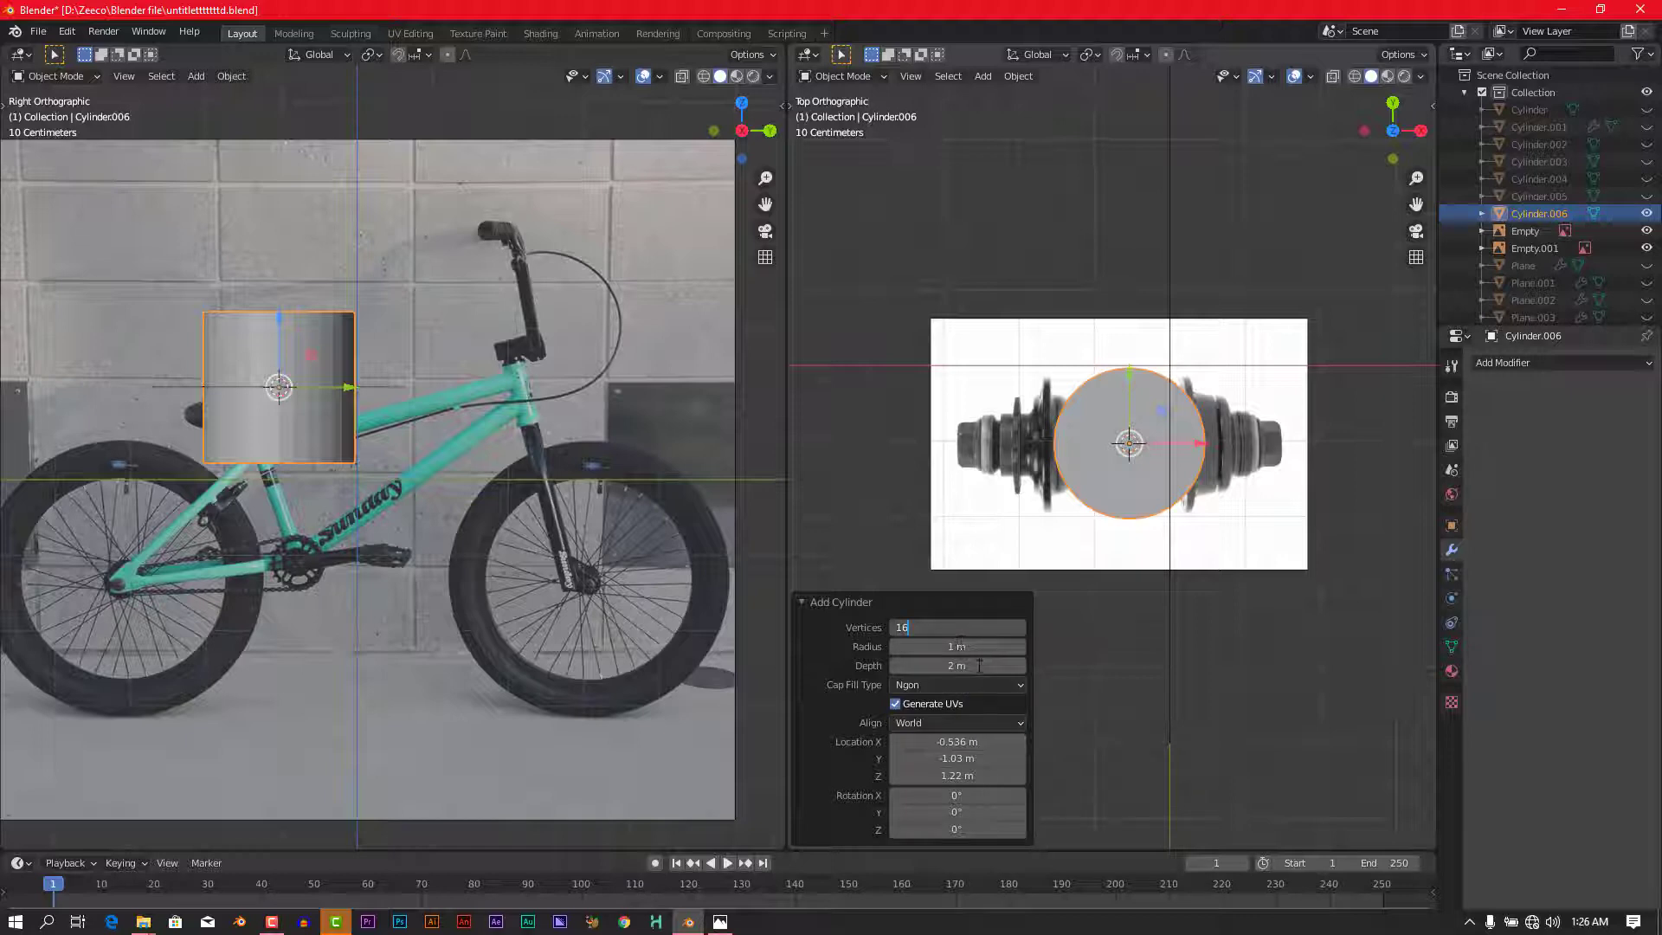
pyautogui.press('Return')
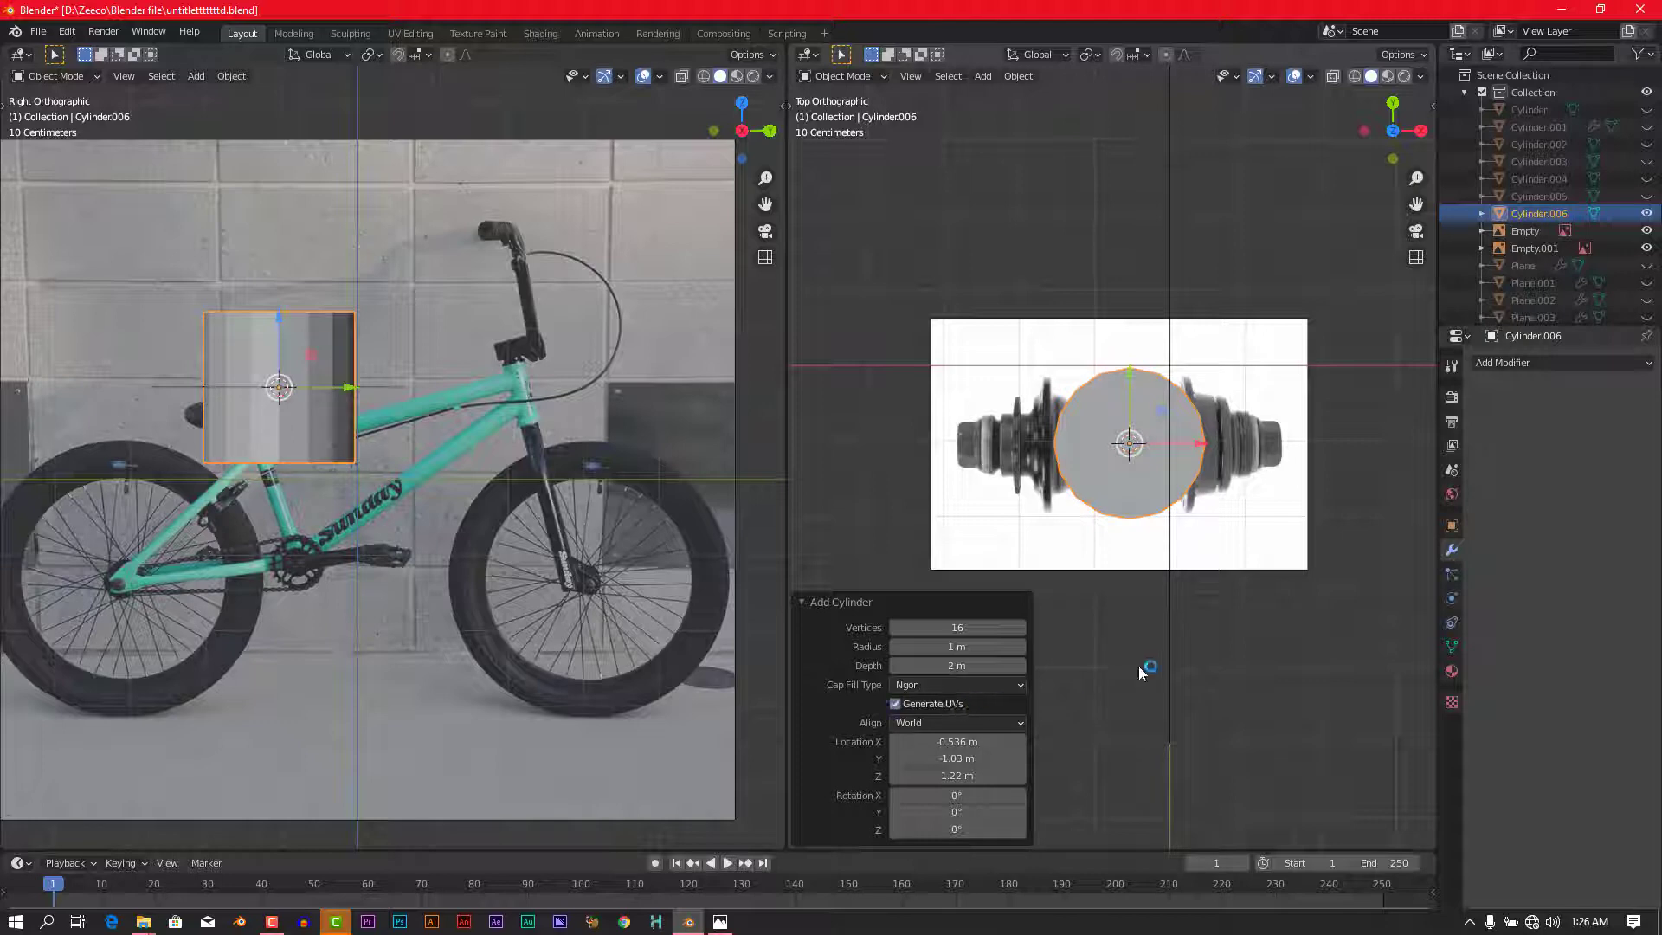
pyautogui.click(936, 703)
pyautogui.click(1212, 624)
pyautogui.scroll(3, 1153, 459)
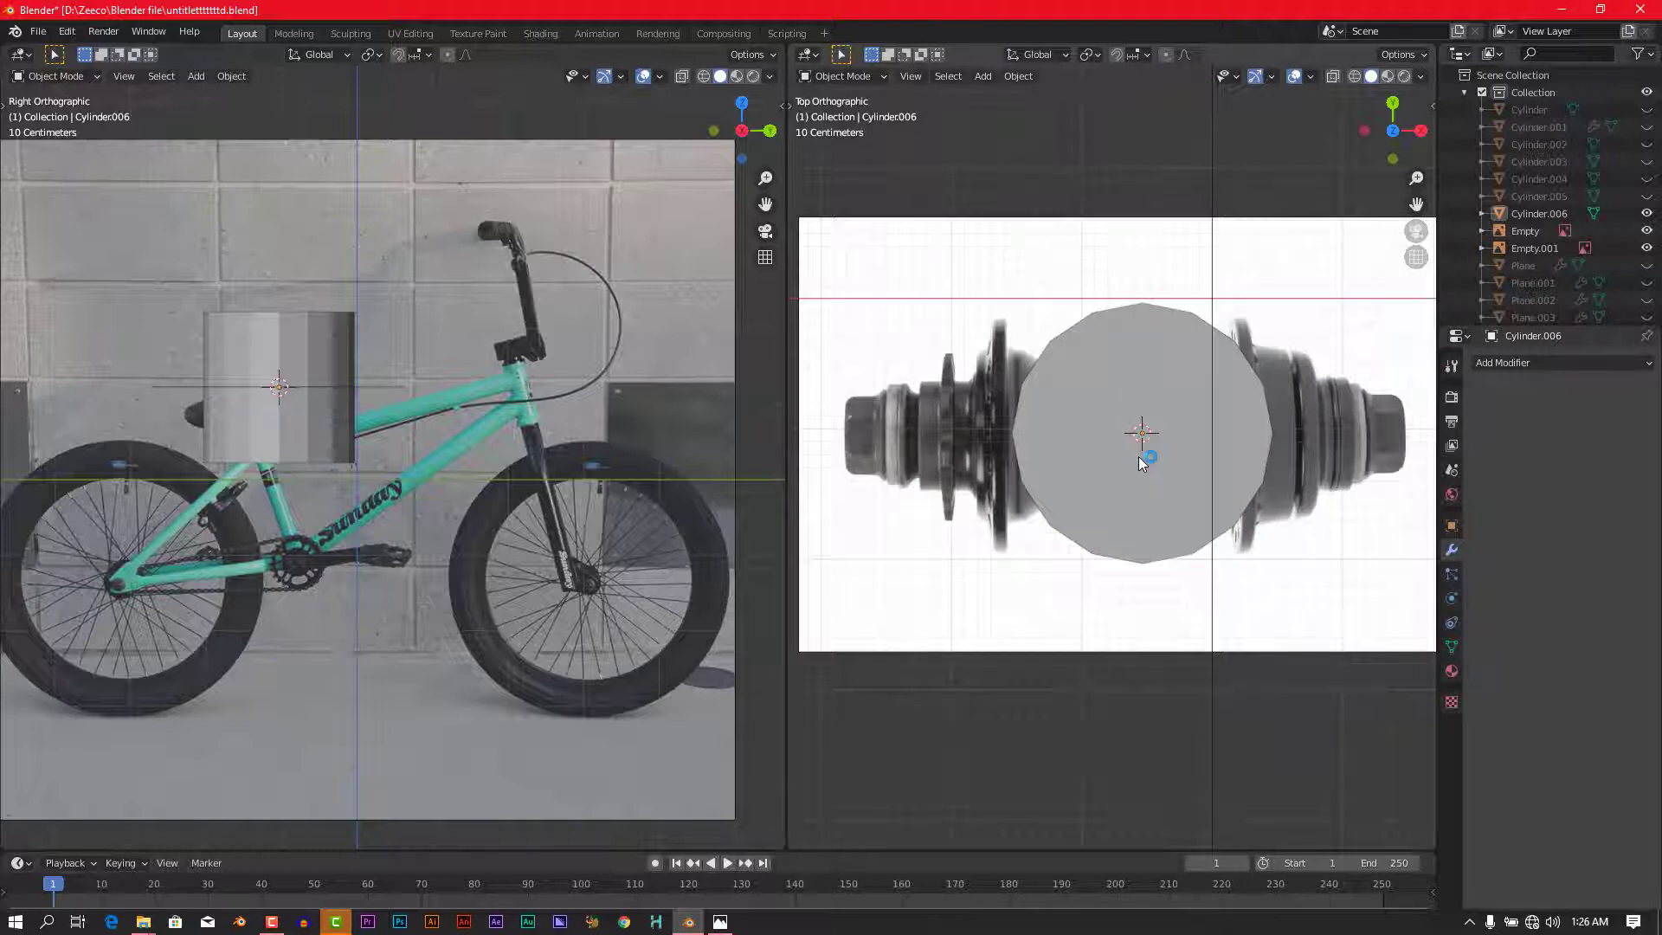
pyautogui.press('Tab')
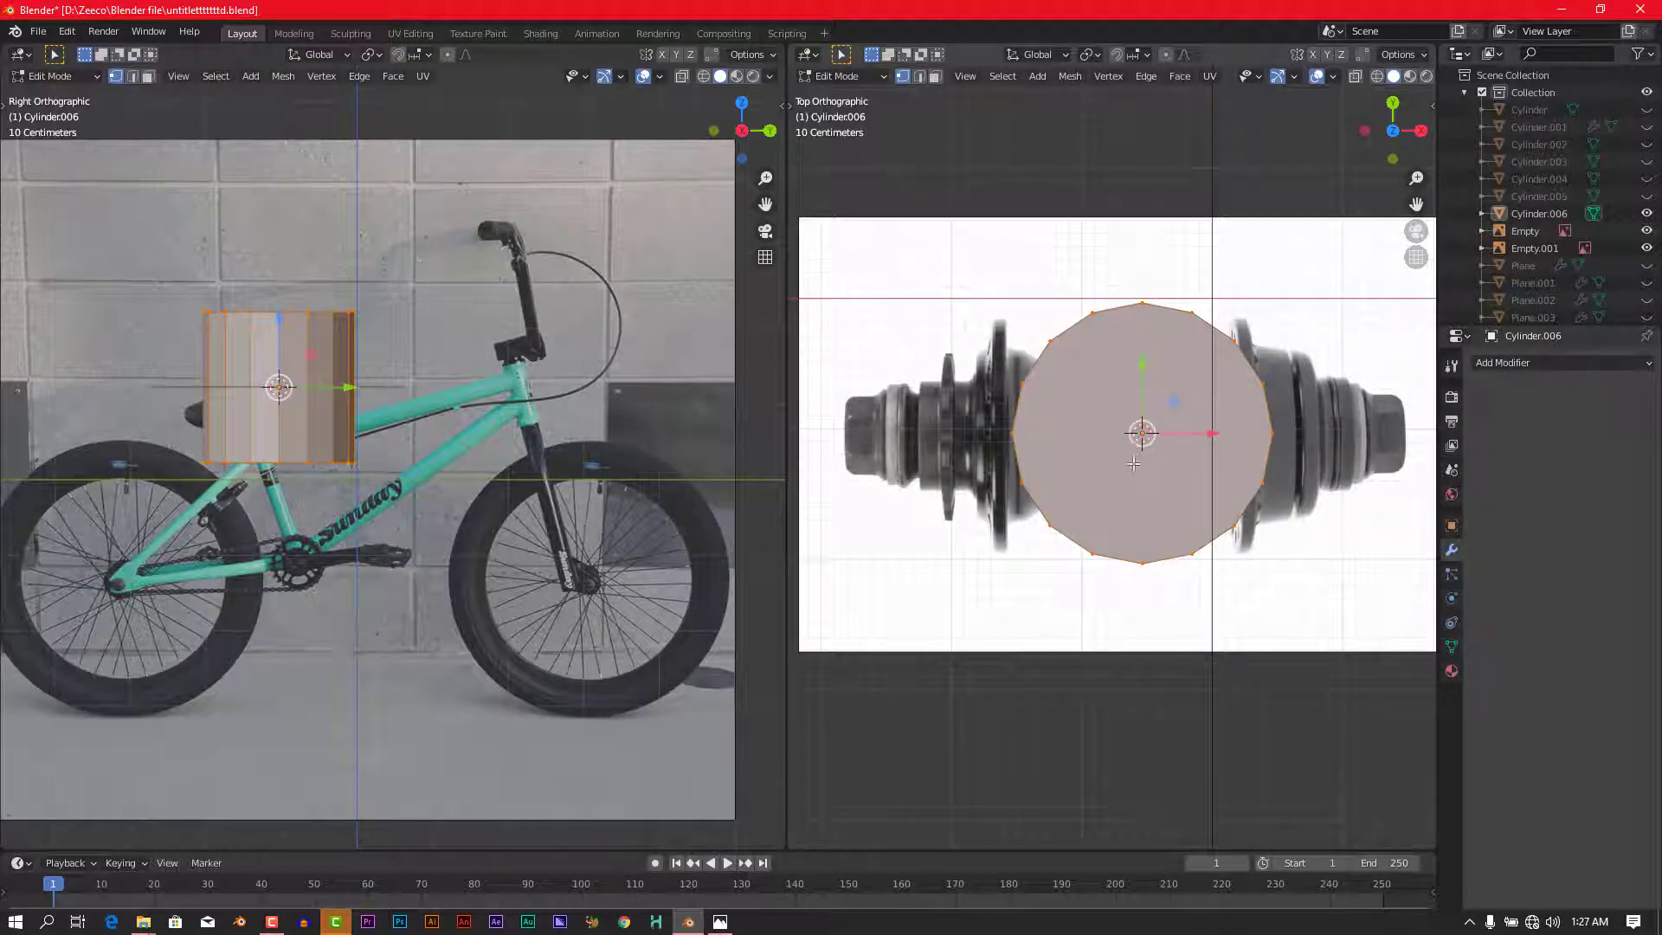
pyautogui.press('r')
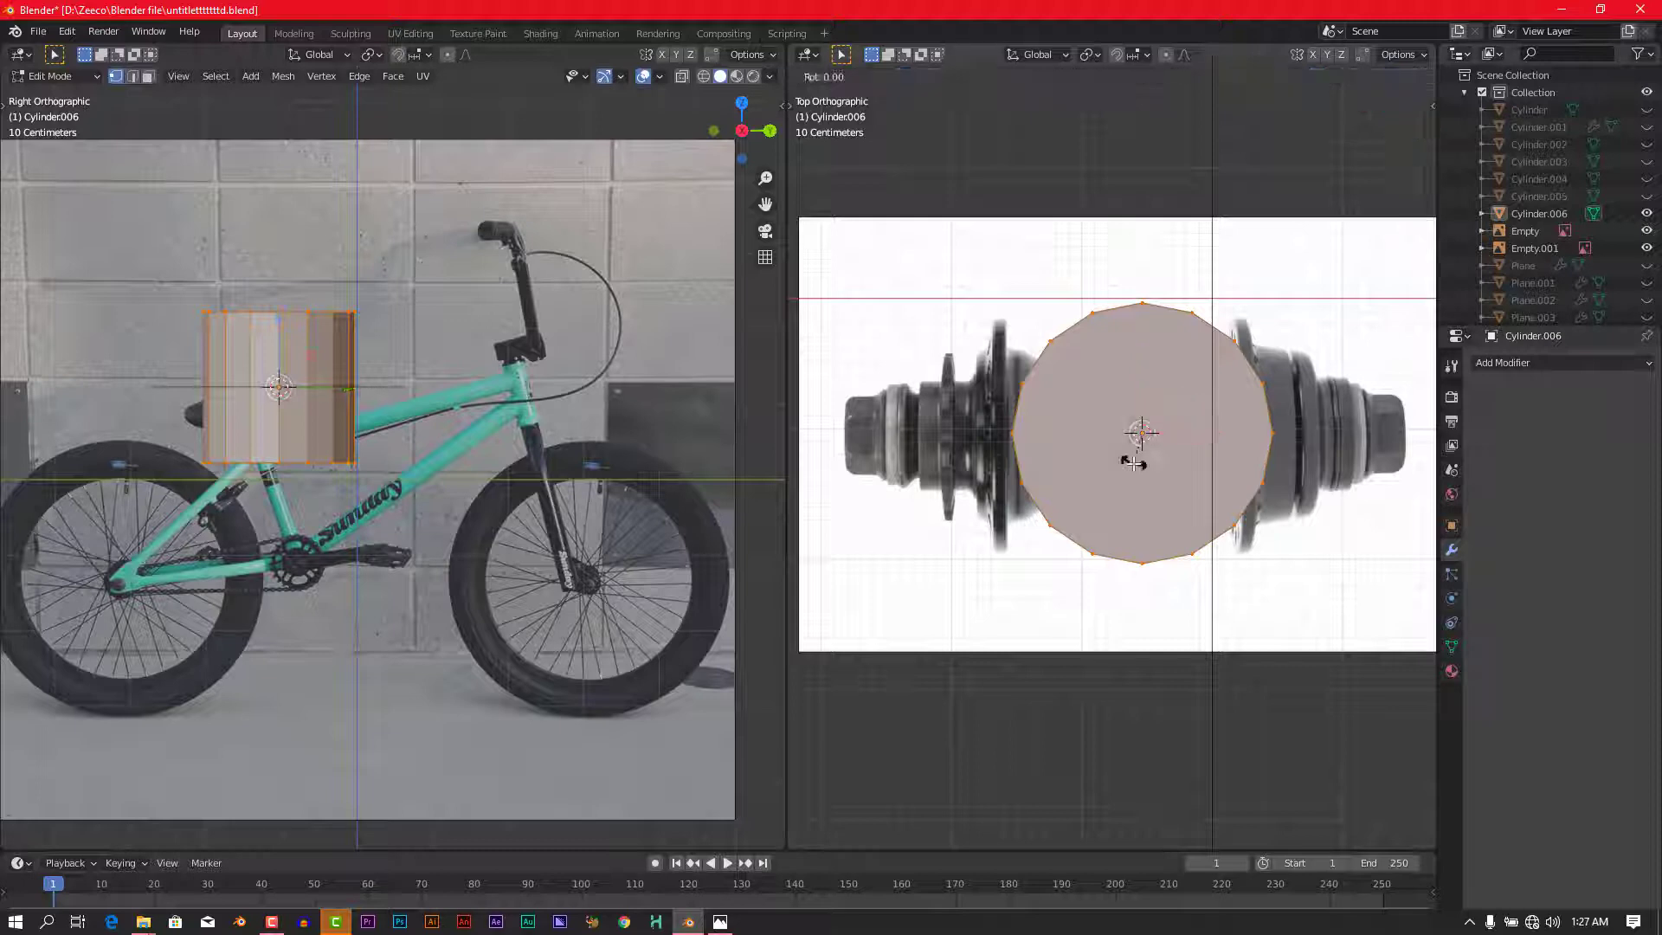
pyautogui.press('z')
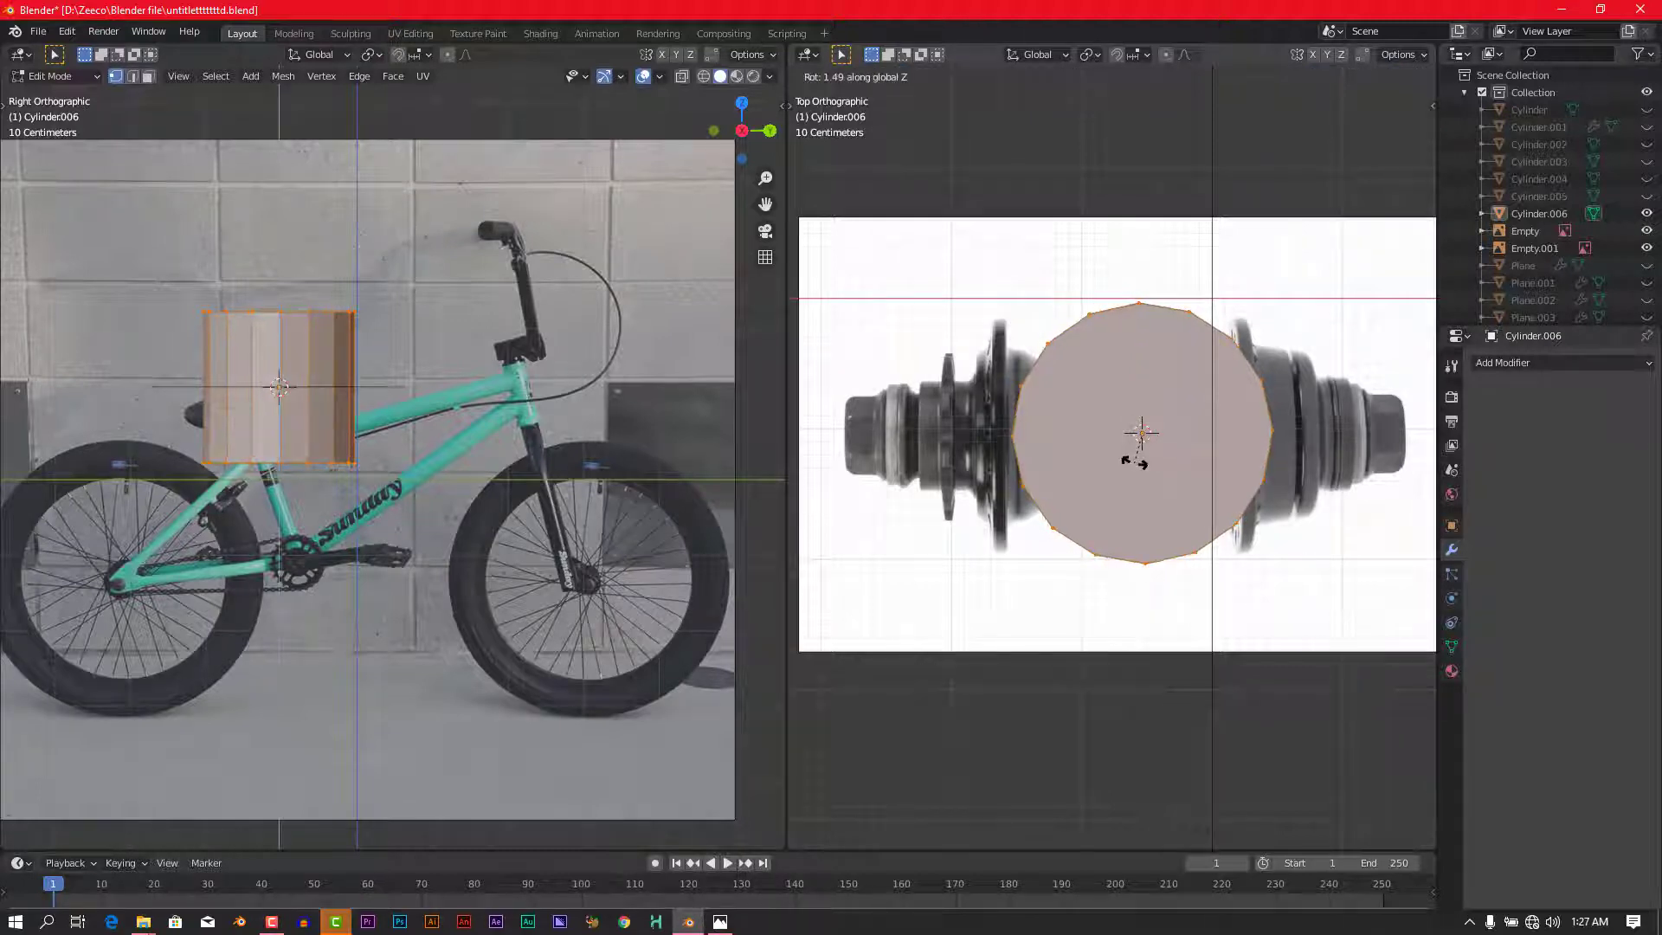
pyautogui.click(1259, 422)
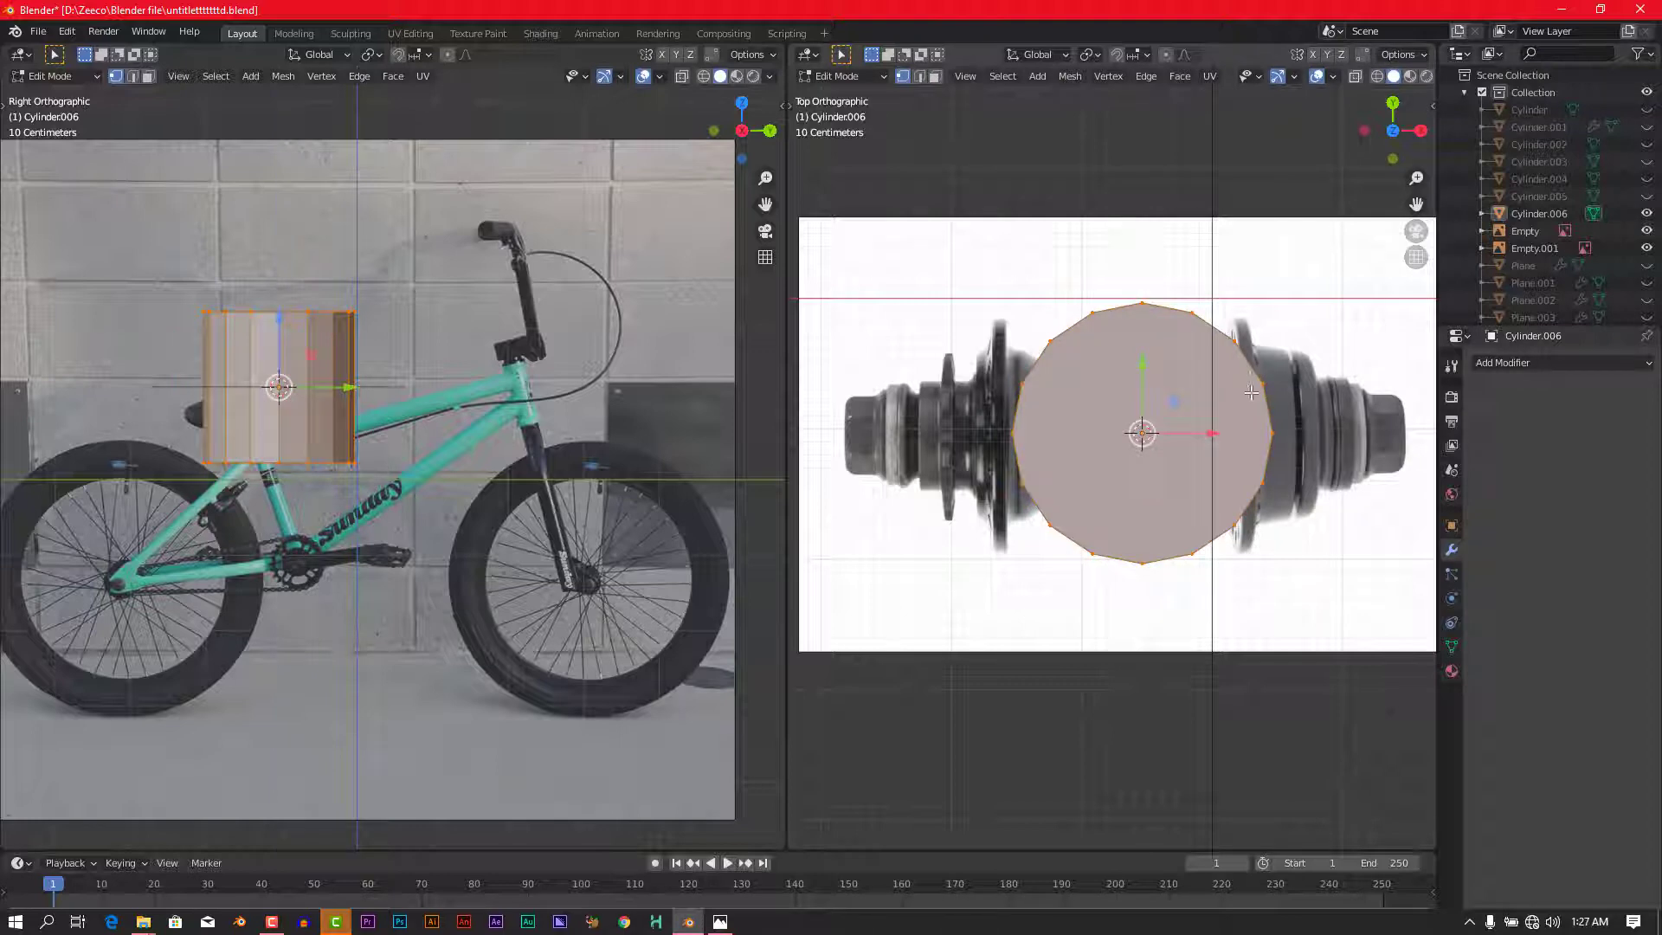
# - Rotate the cylinder's geometry 90° about the global Y axis so it lies along the hub
pyautogui.press('r')
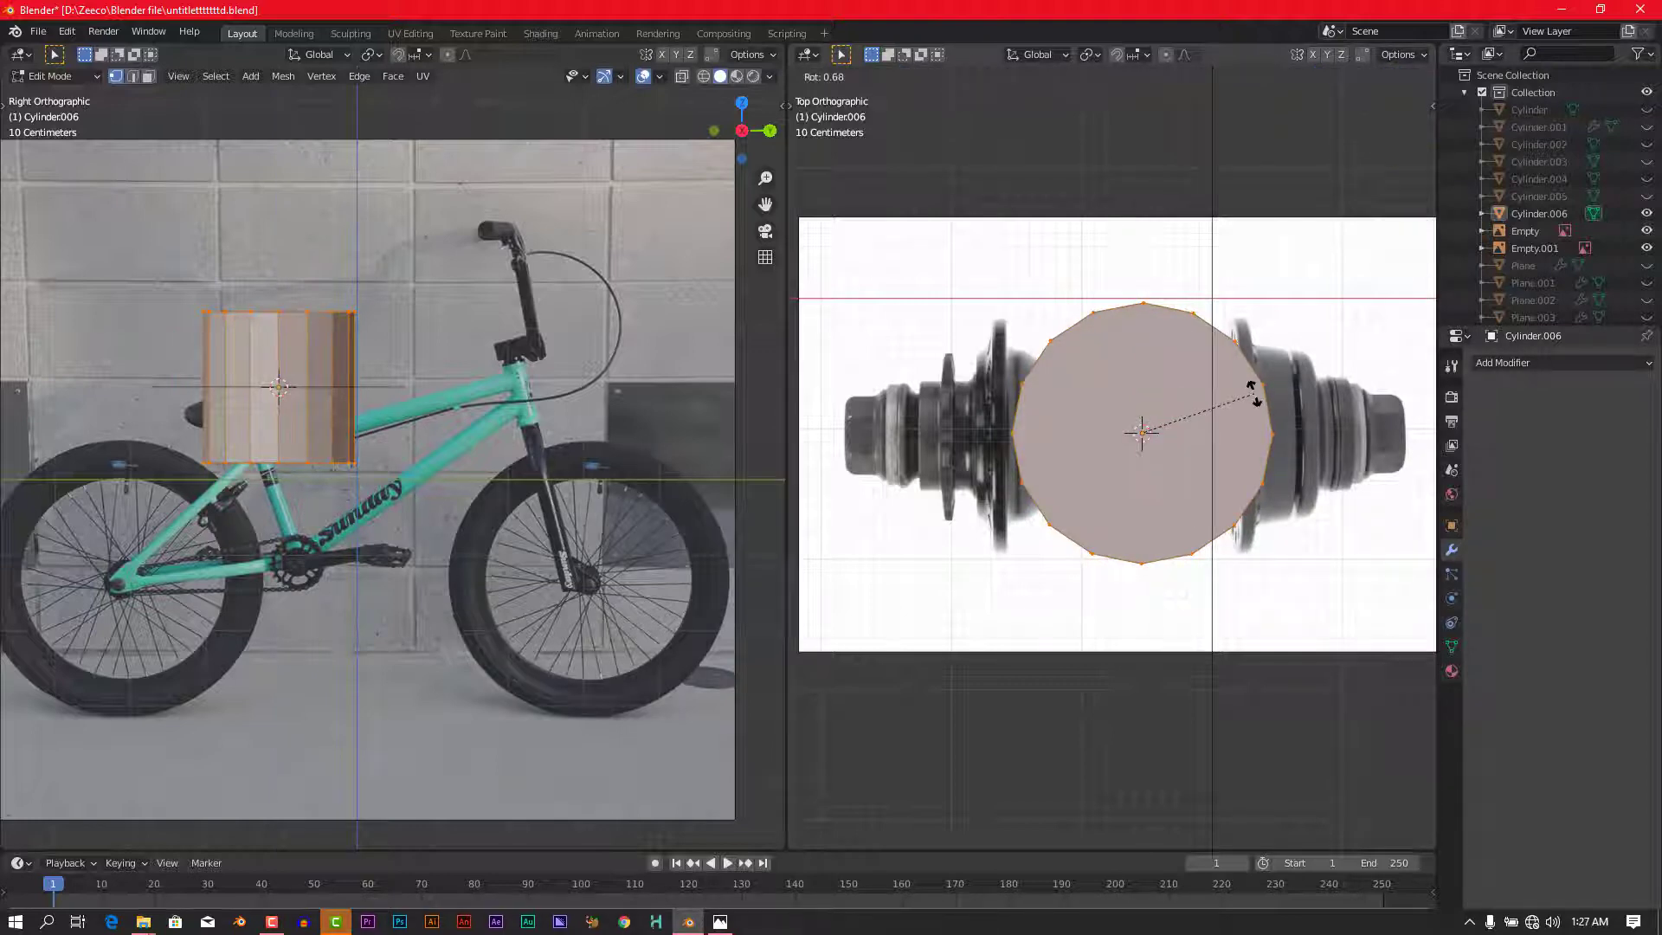
pyautogui.press('x')
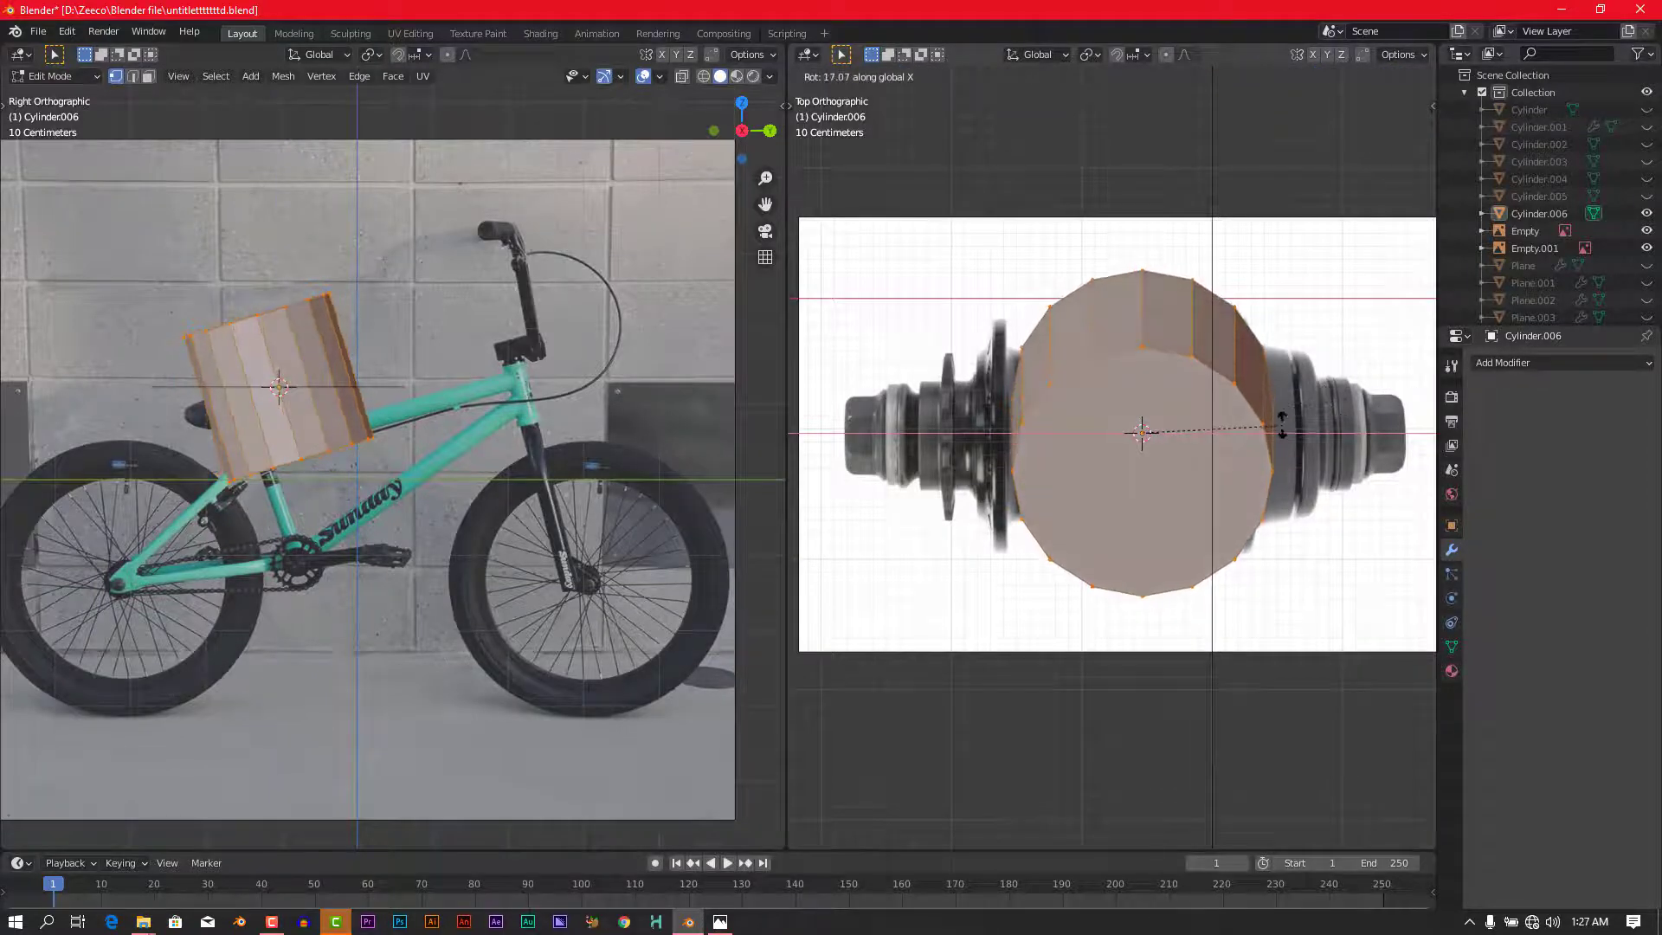
pyautogui.press('y')
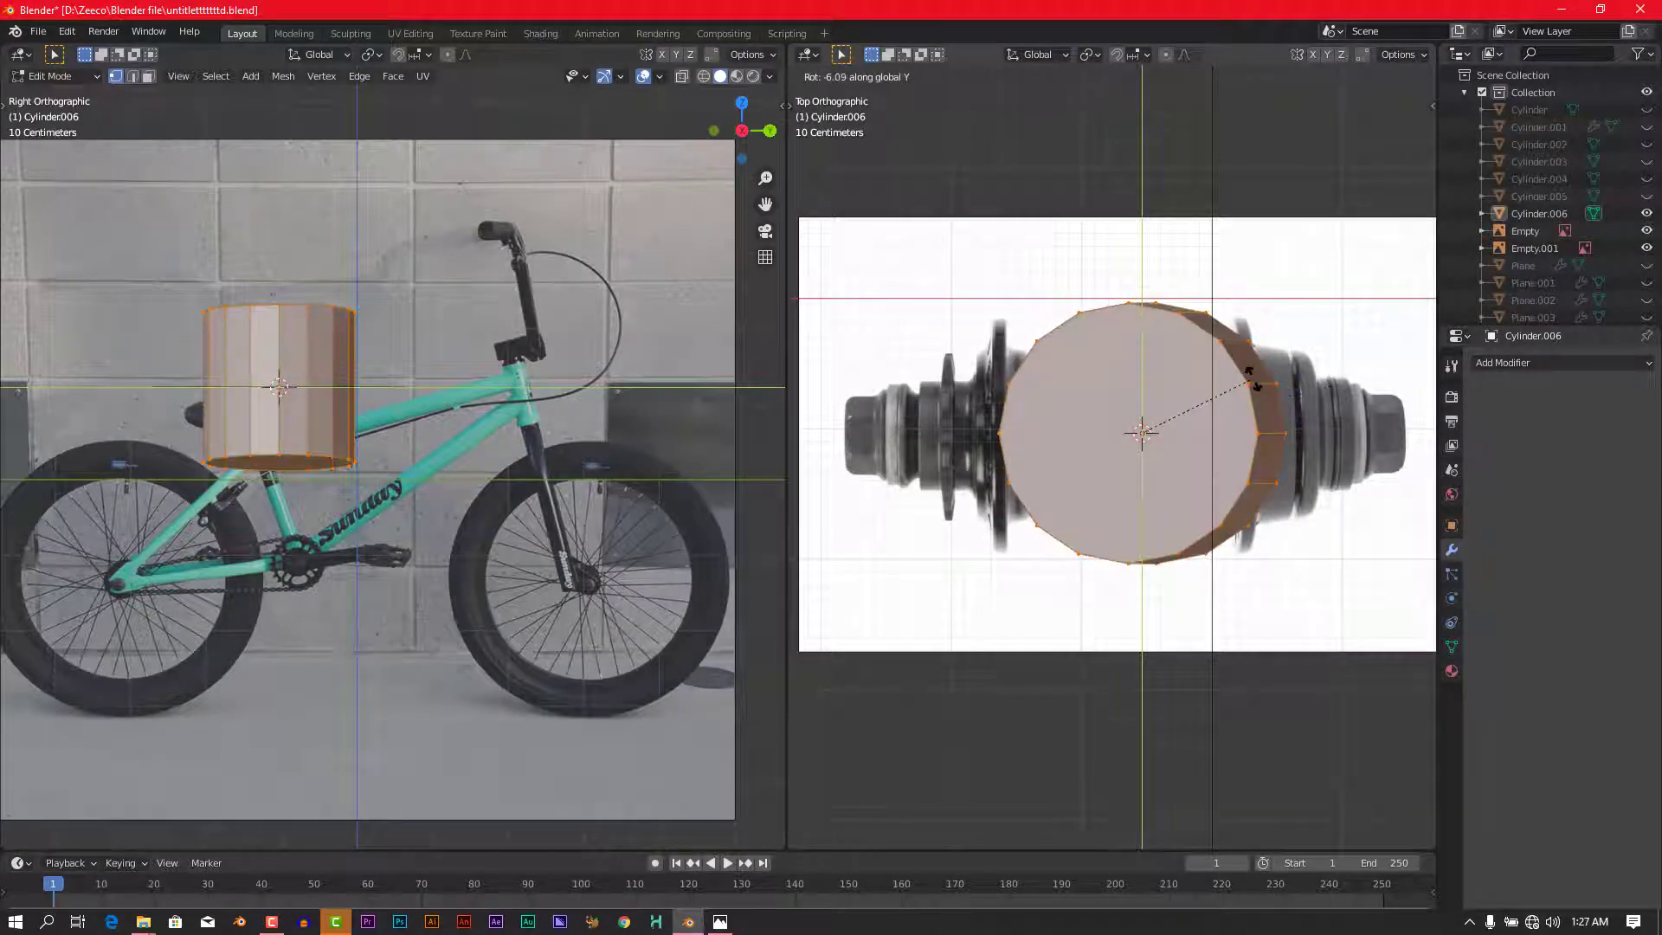
pyautogui.write('90')
pyautogui.press('Return')
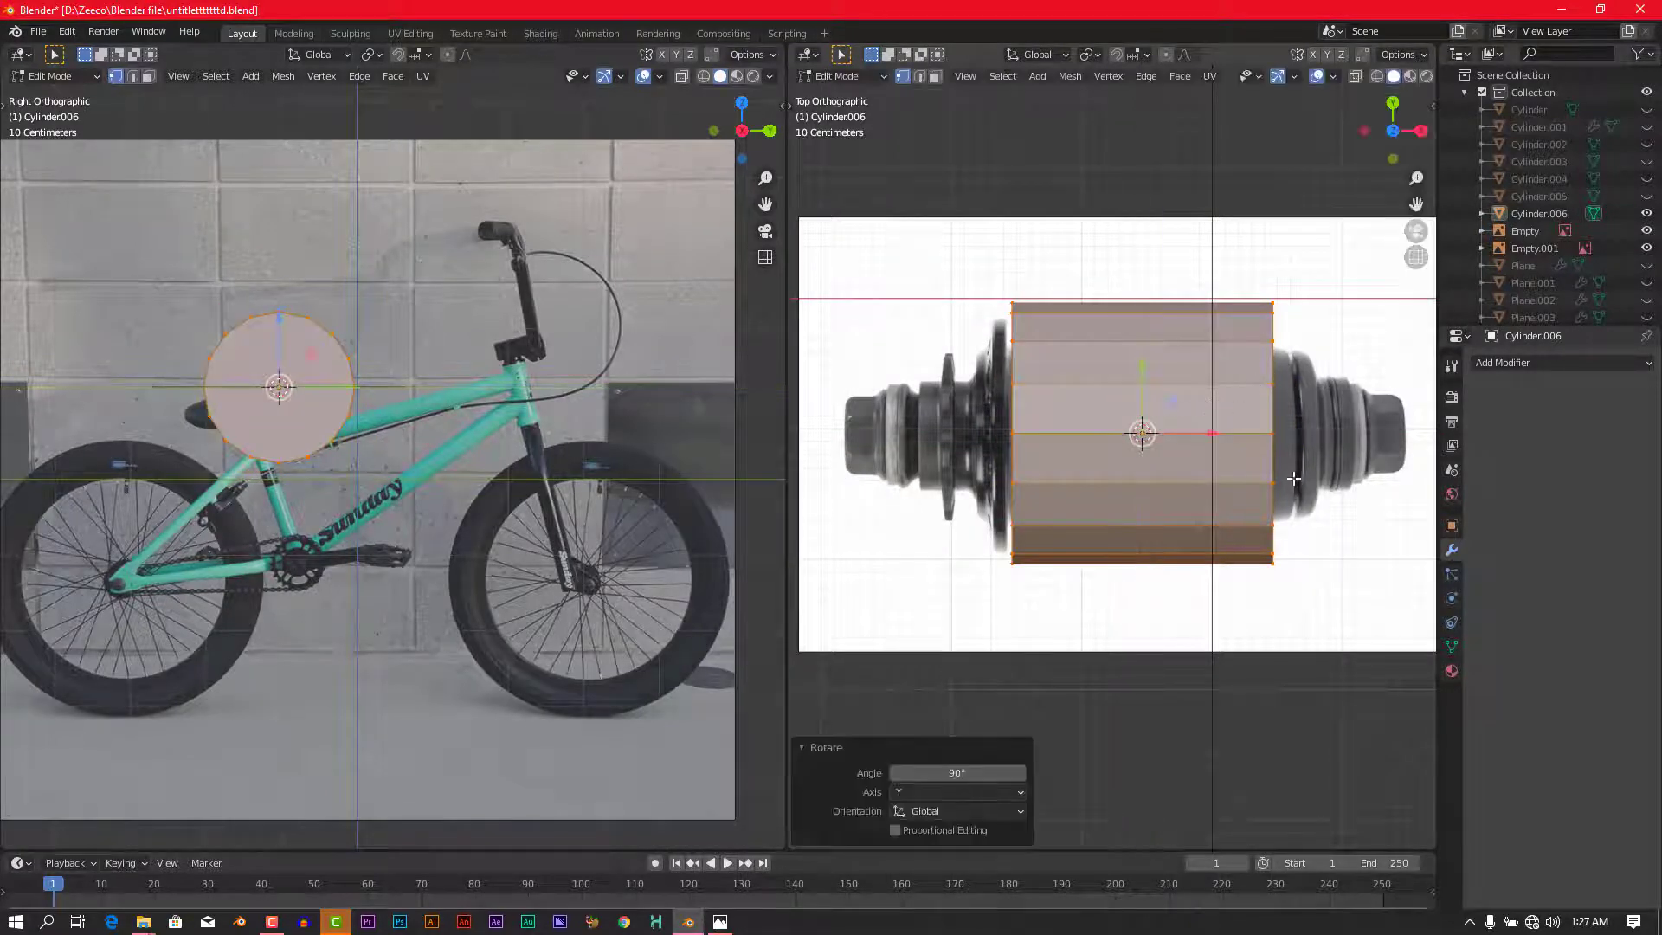
# - Show the top view in wireframe and scale the cylinder to 0.446 to match the hub's central barrel diameter
pyautogui.press('z')
pyautogui.click(1170, 492)
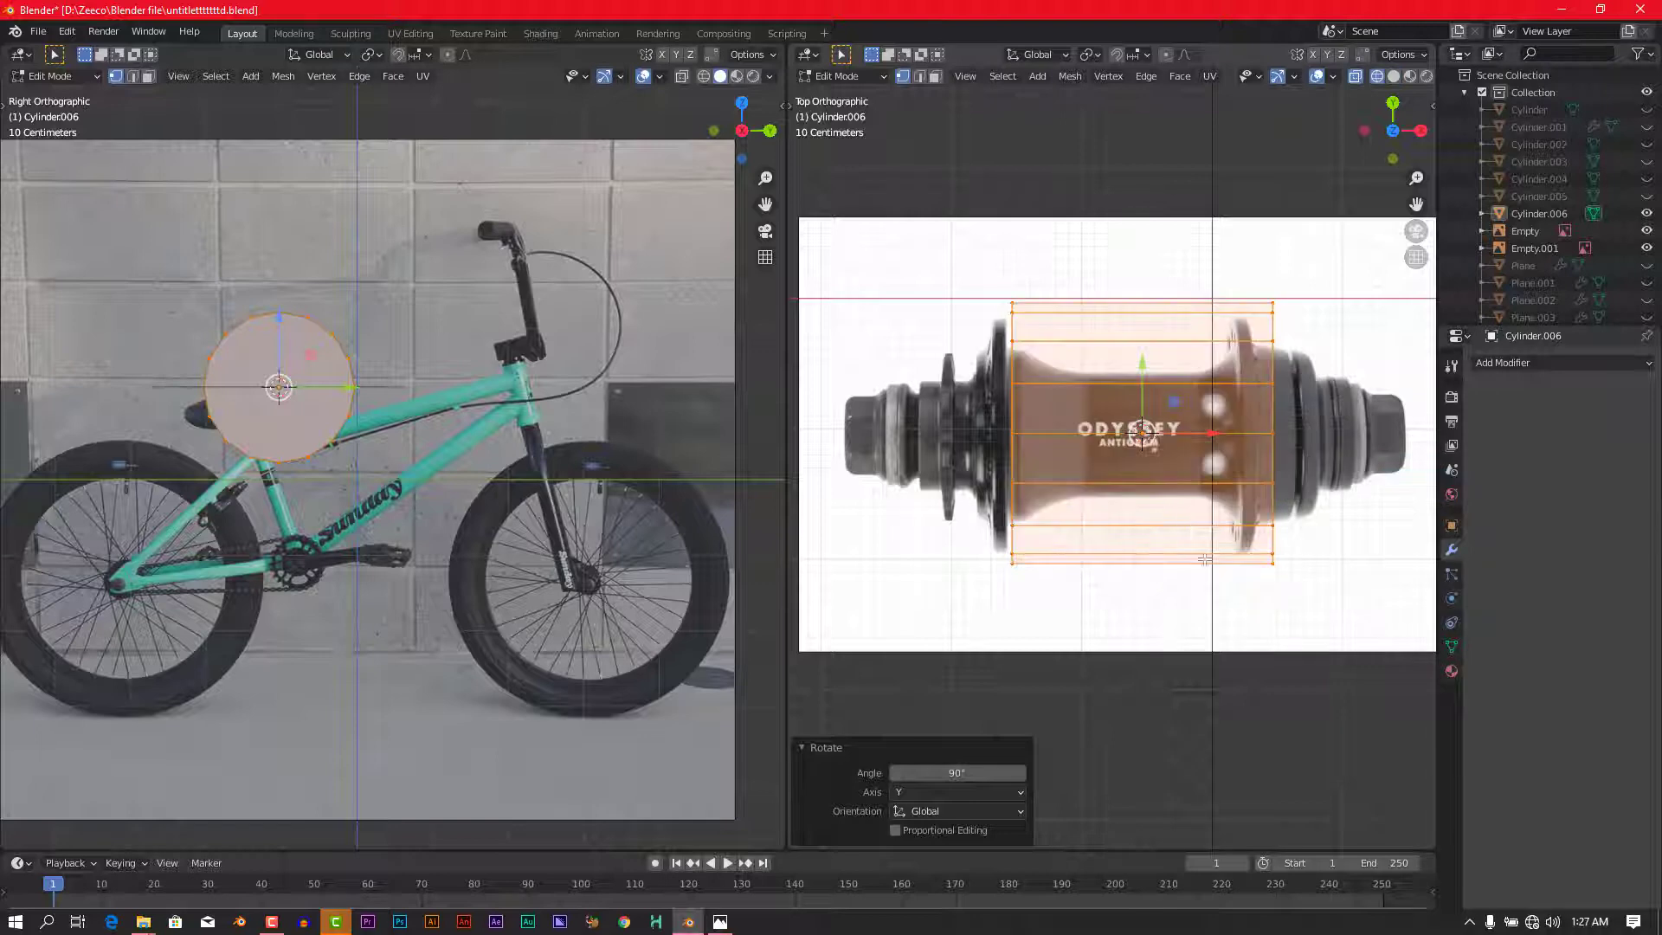
pyautogui.press('s')
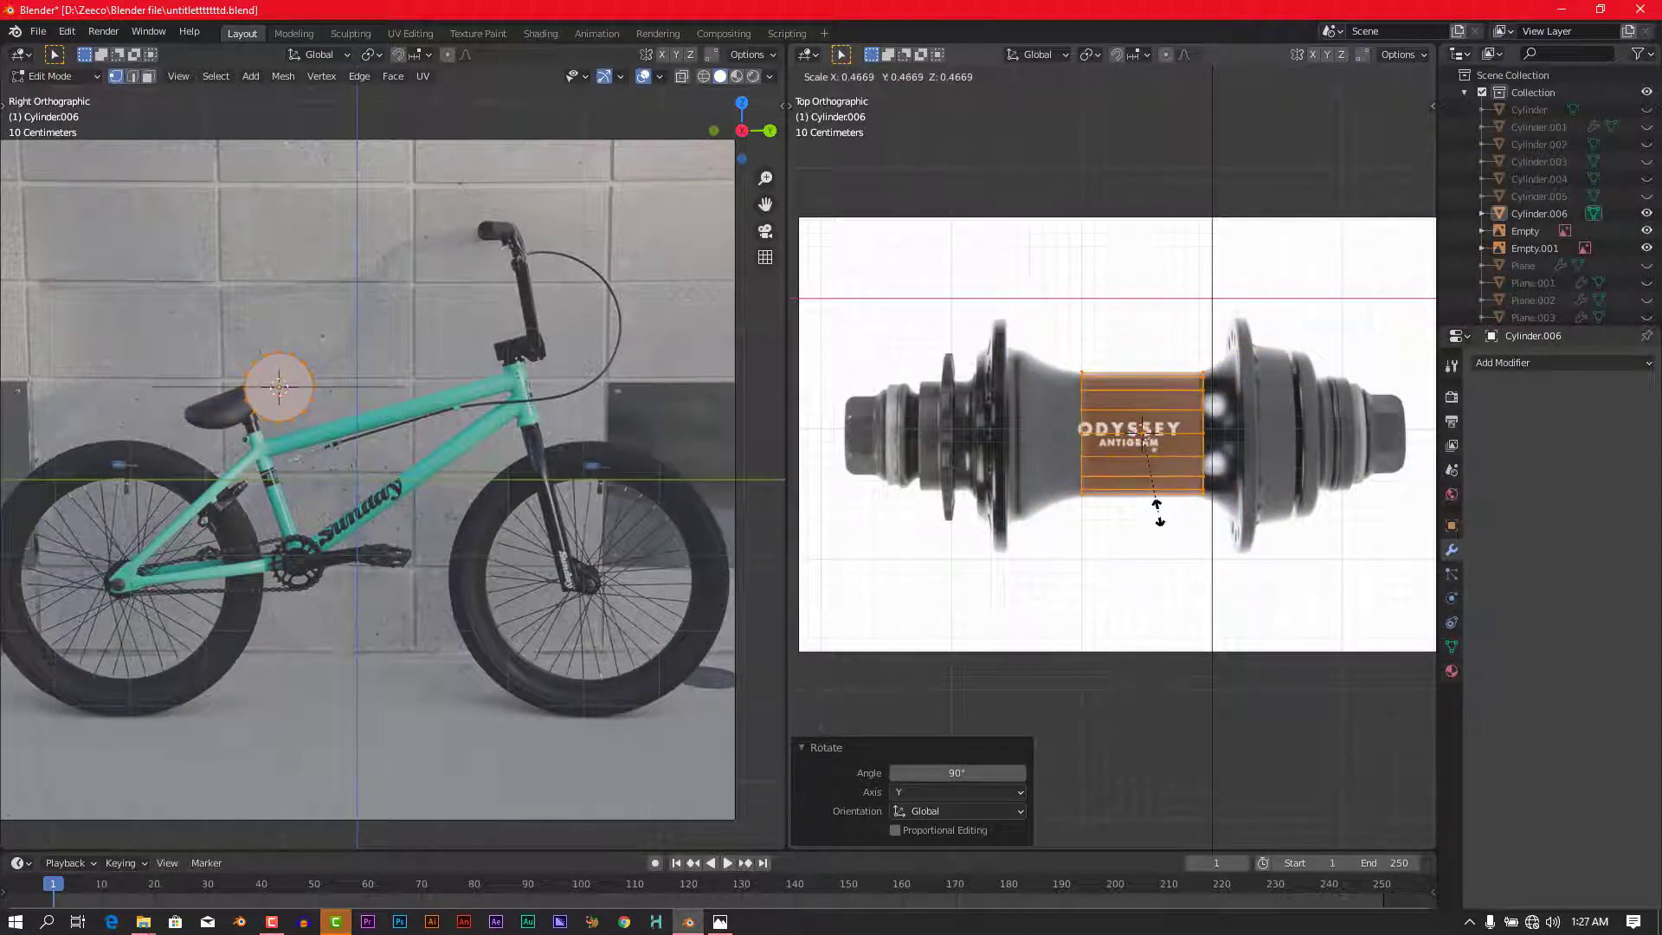
pyautogui.click(1159, 516)
pyautogui.scroll(1, 1173, 494)
pyautogui.scroll(4, 1173, 494)
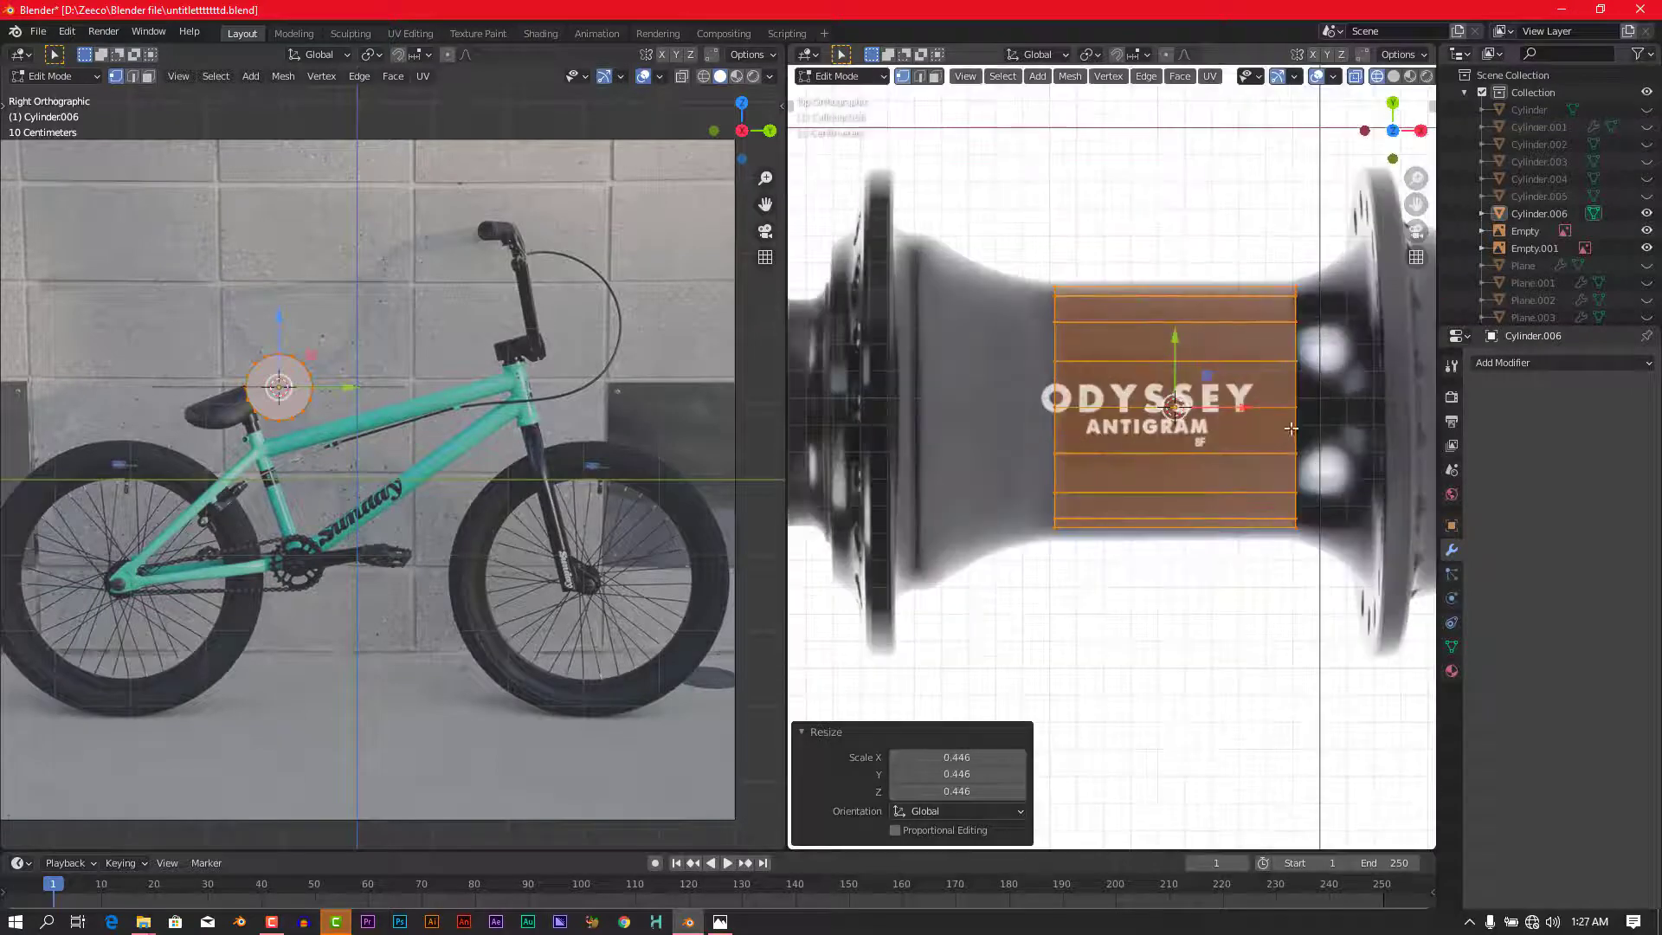
pyautogui.keyDown('shift'); pyautogui.moveTo(1194, 461); pyautogui.dragTo(1214, 418, button='middle'); pyautogui.keyUp('shift')
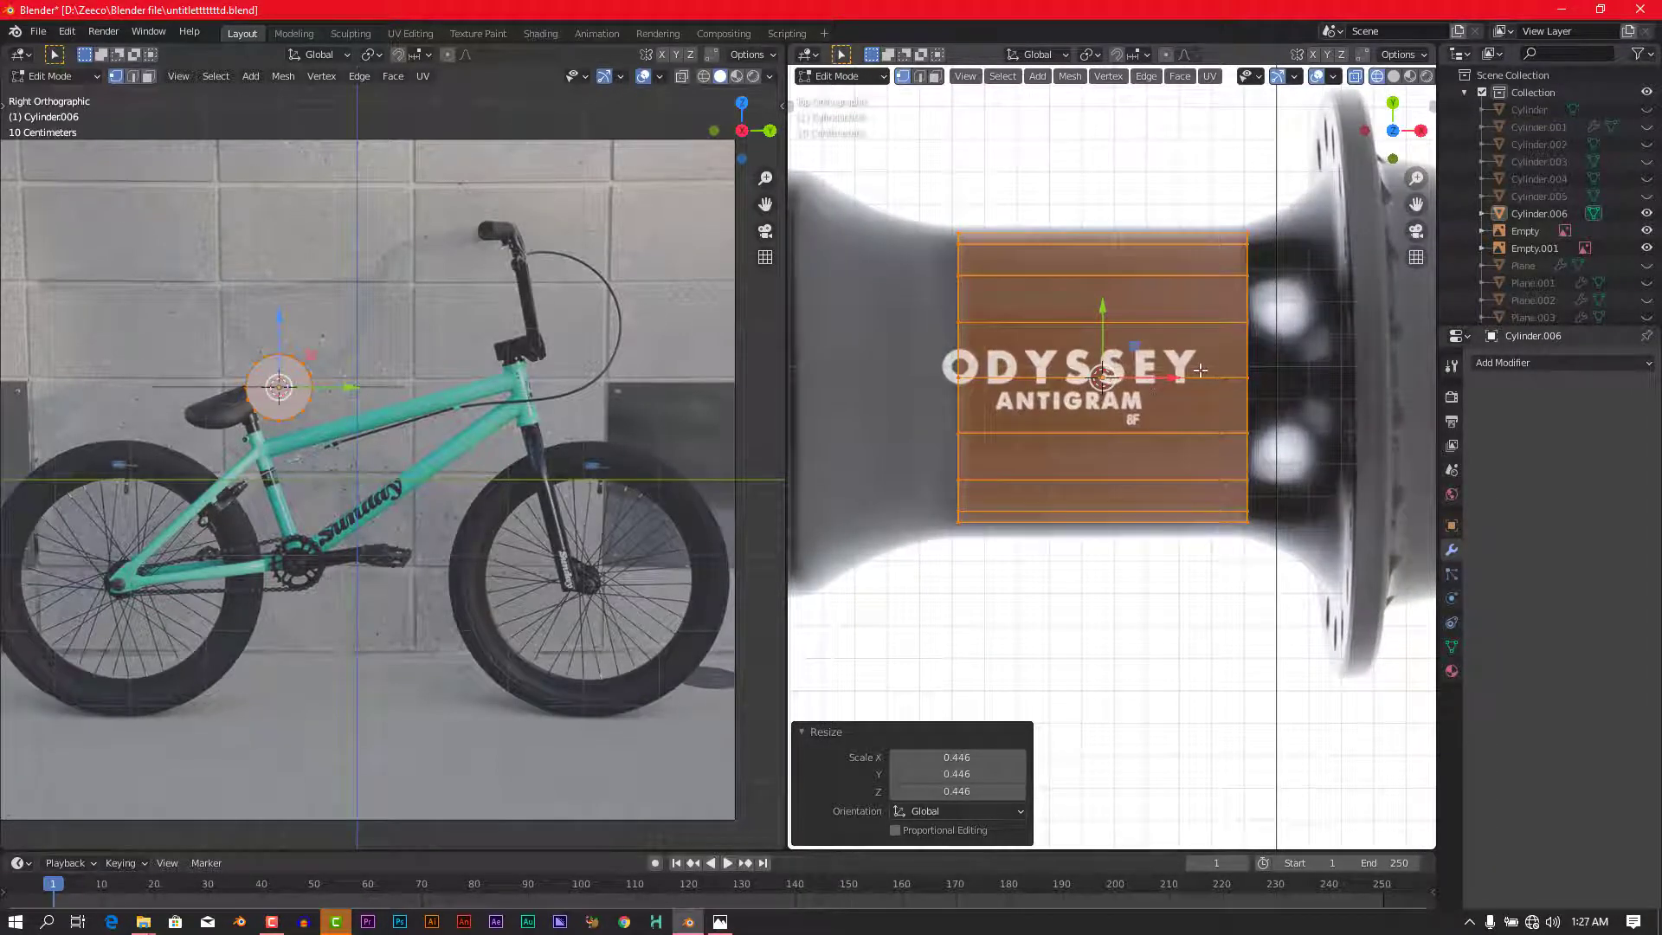
# - Shift the cylinder slightly in the negative X direction along the hub's straight central barrel
pyautogui.press('g')
pyautogui.press('x')
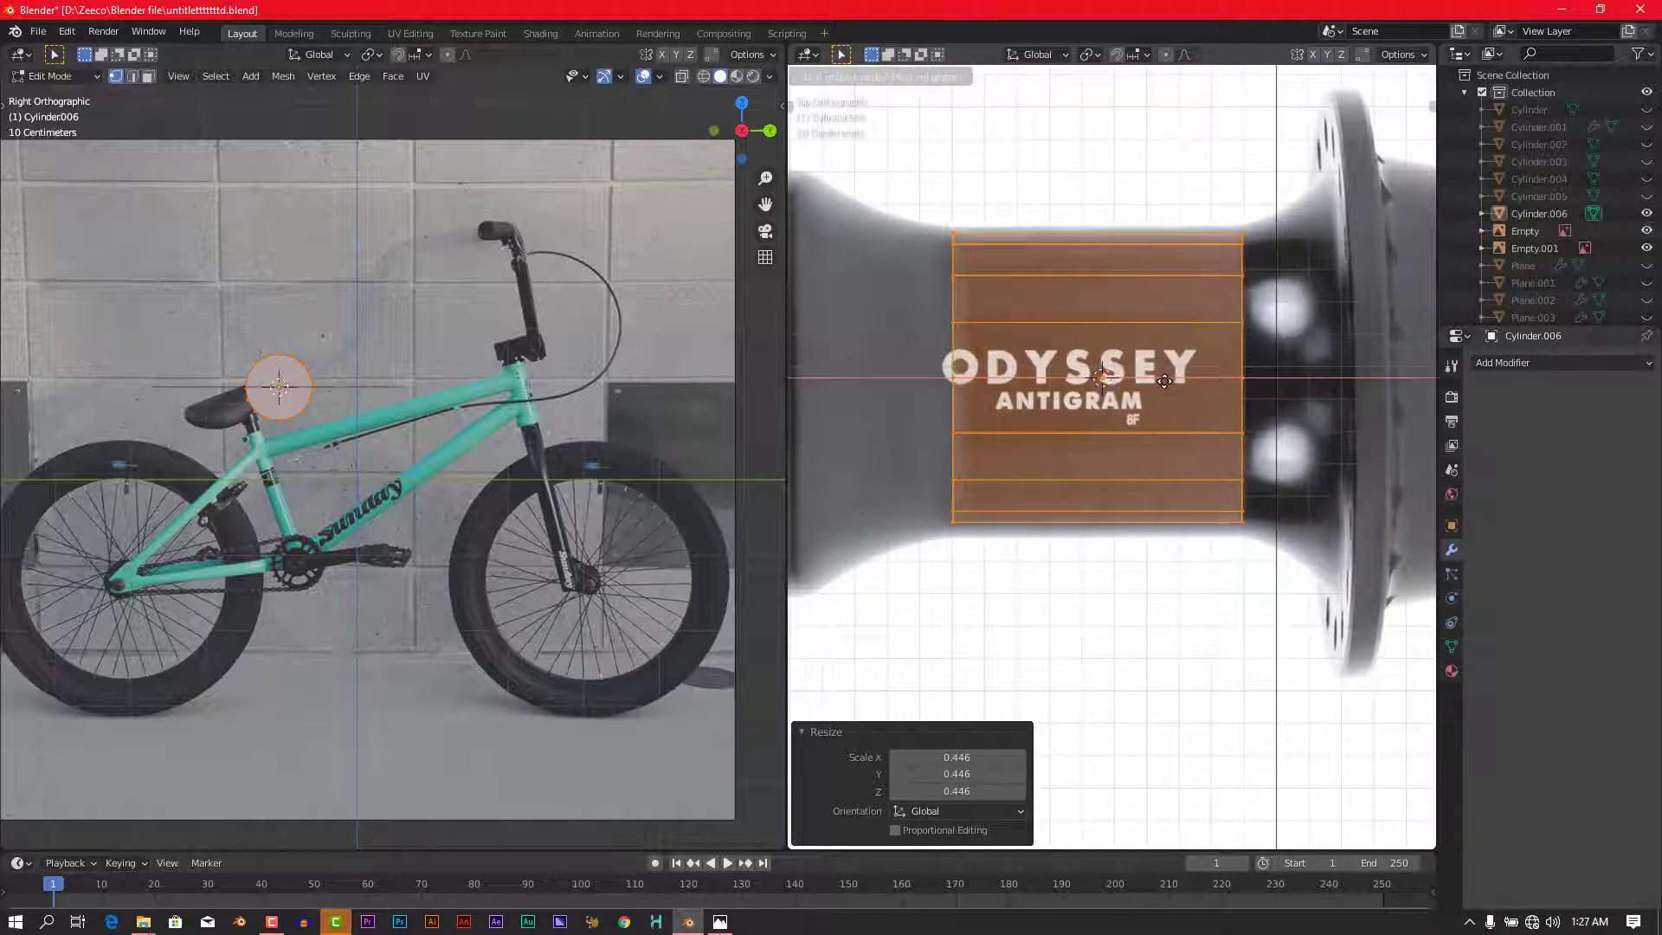
pyautogui.click(1227, 390)
# - Extrude the cylinder's right end loop 0.1548 m outward and scale it by 1.206 to follow the barrel's flare
pyautogui.keyDown('alt'); pyautogui.click(1235, 361); pyautogui.keyUp('alt')
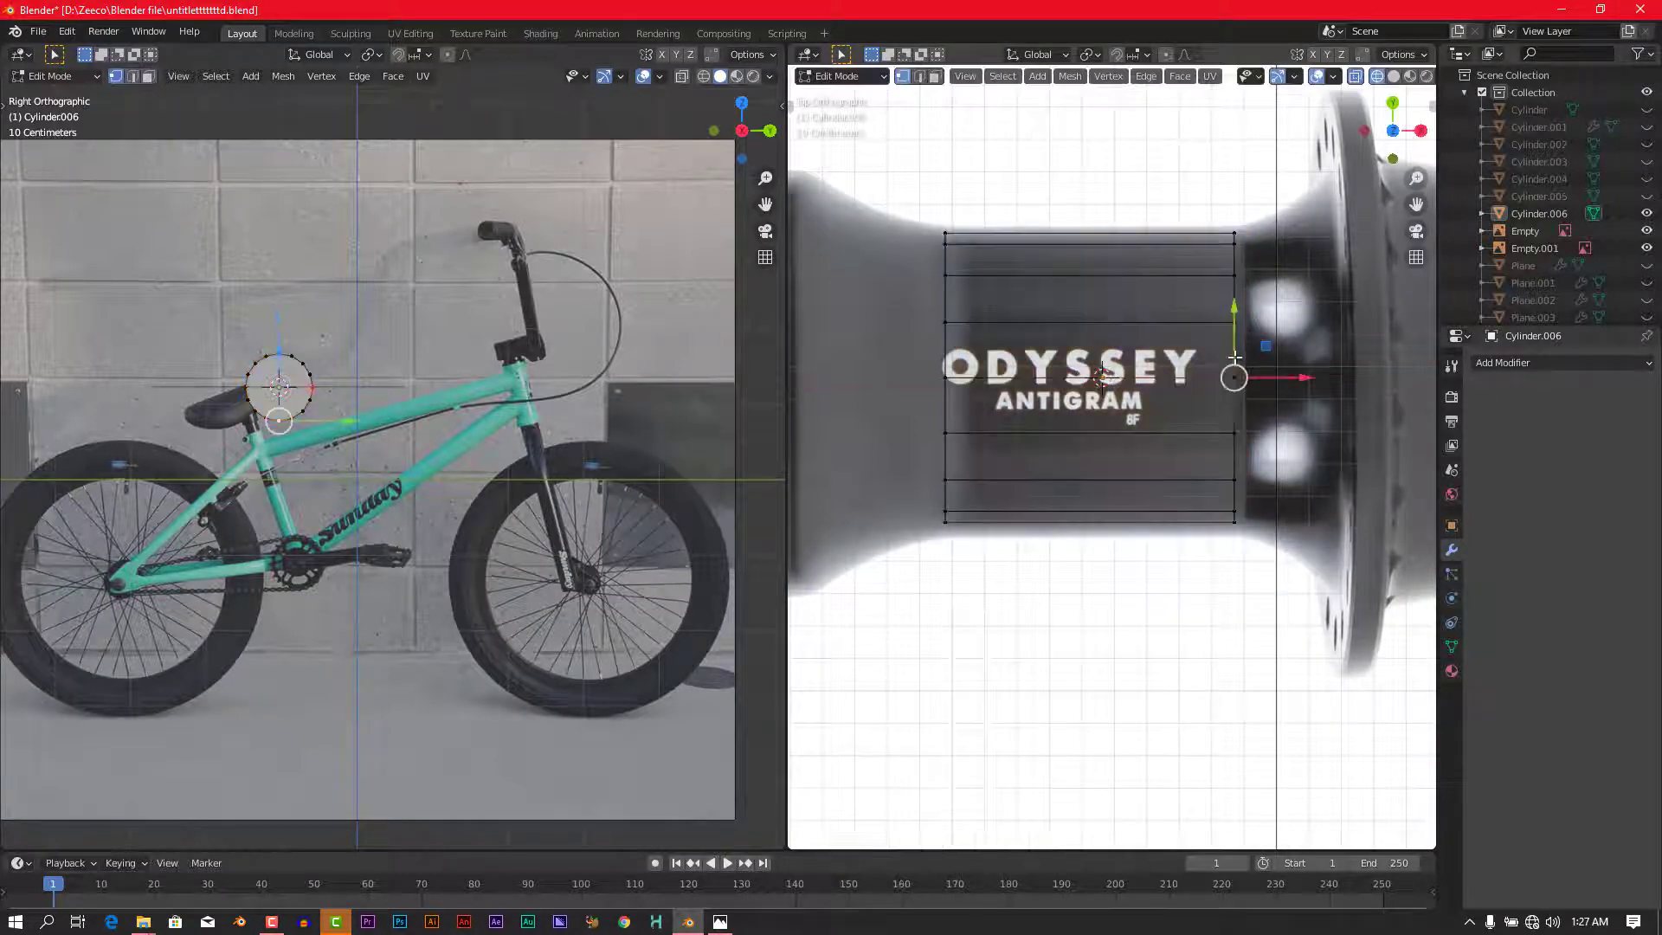
pyautogui.keyDown('shift'); pyautogui.moveTo(1227, 361); pyautogui.dragTo(1005, 366, button='middle'); pyautogui.keyUp('shift')
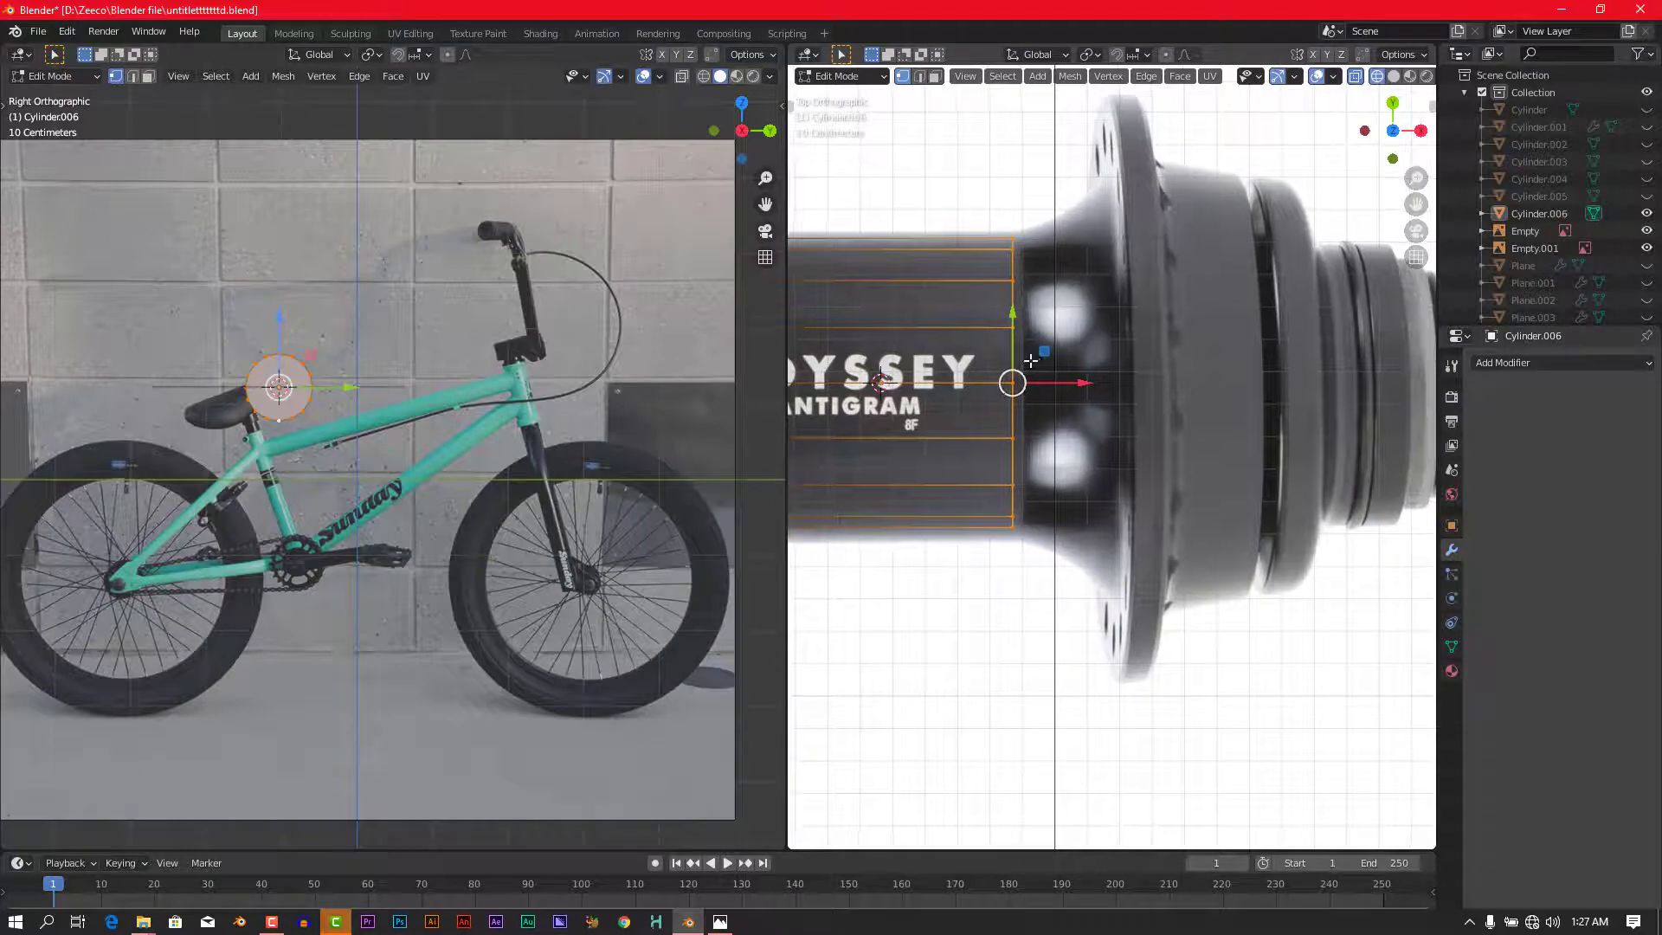
pyautogui.press('e')
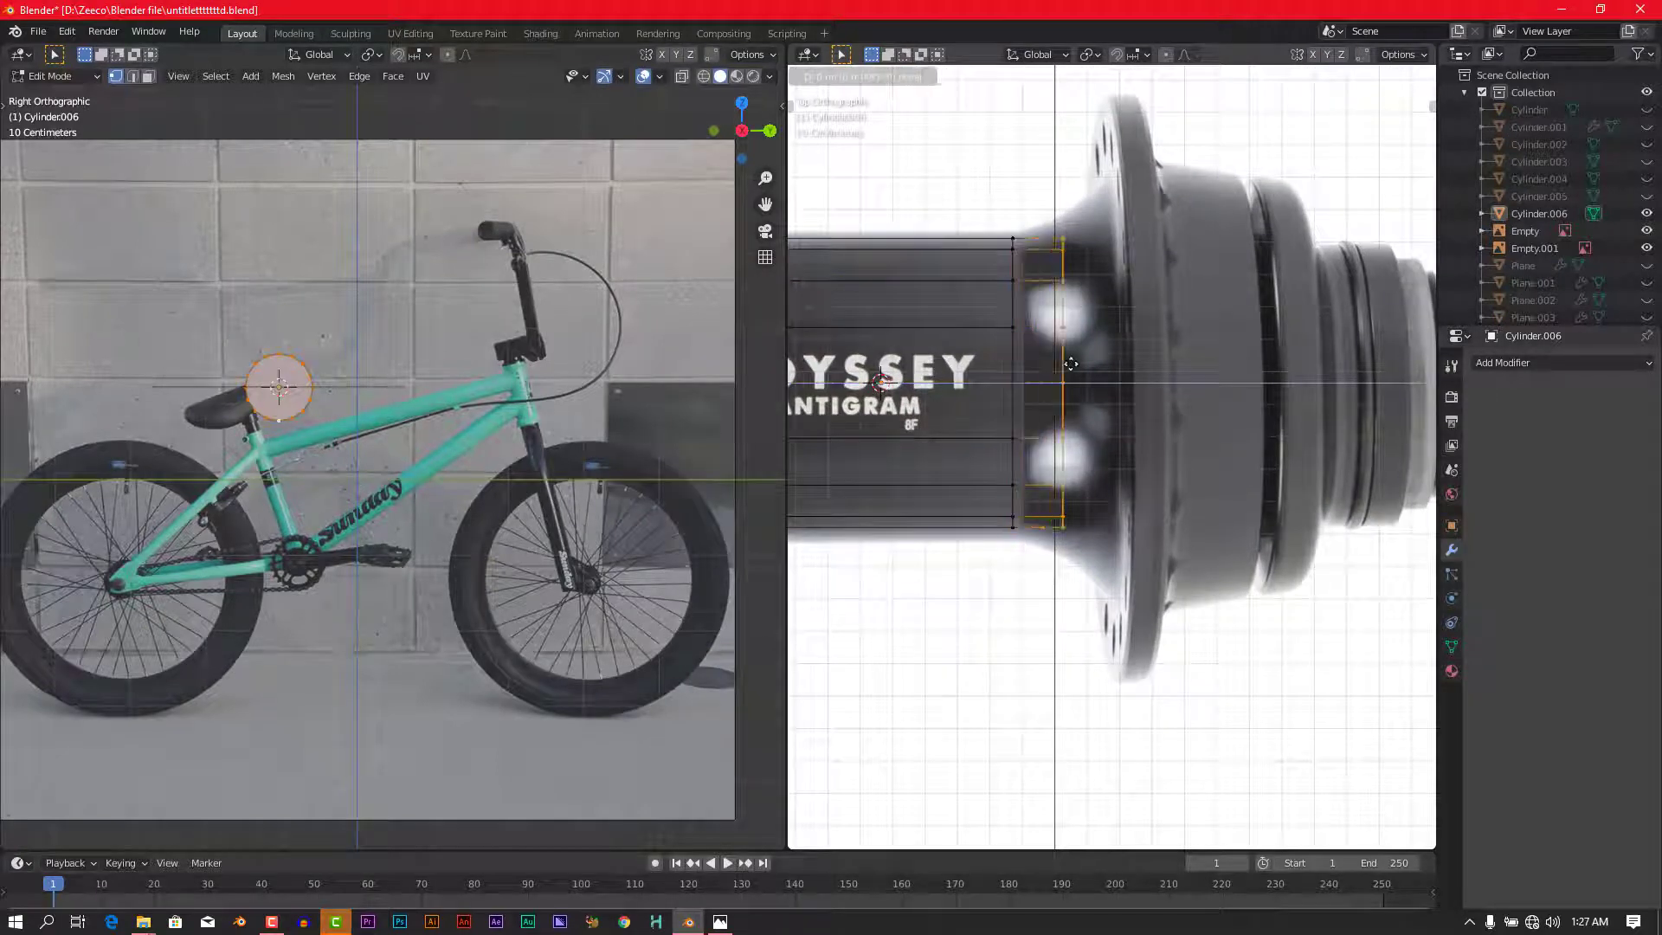
pyautogui.click(1071, 364)
pyautogui.press('s')
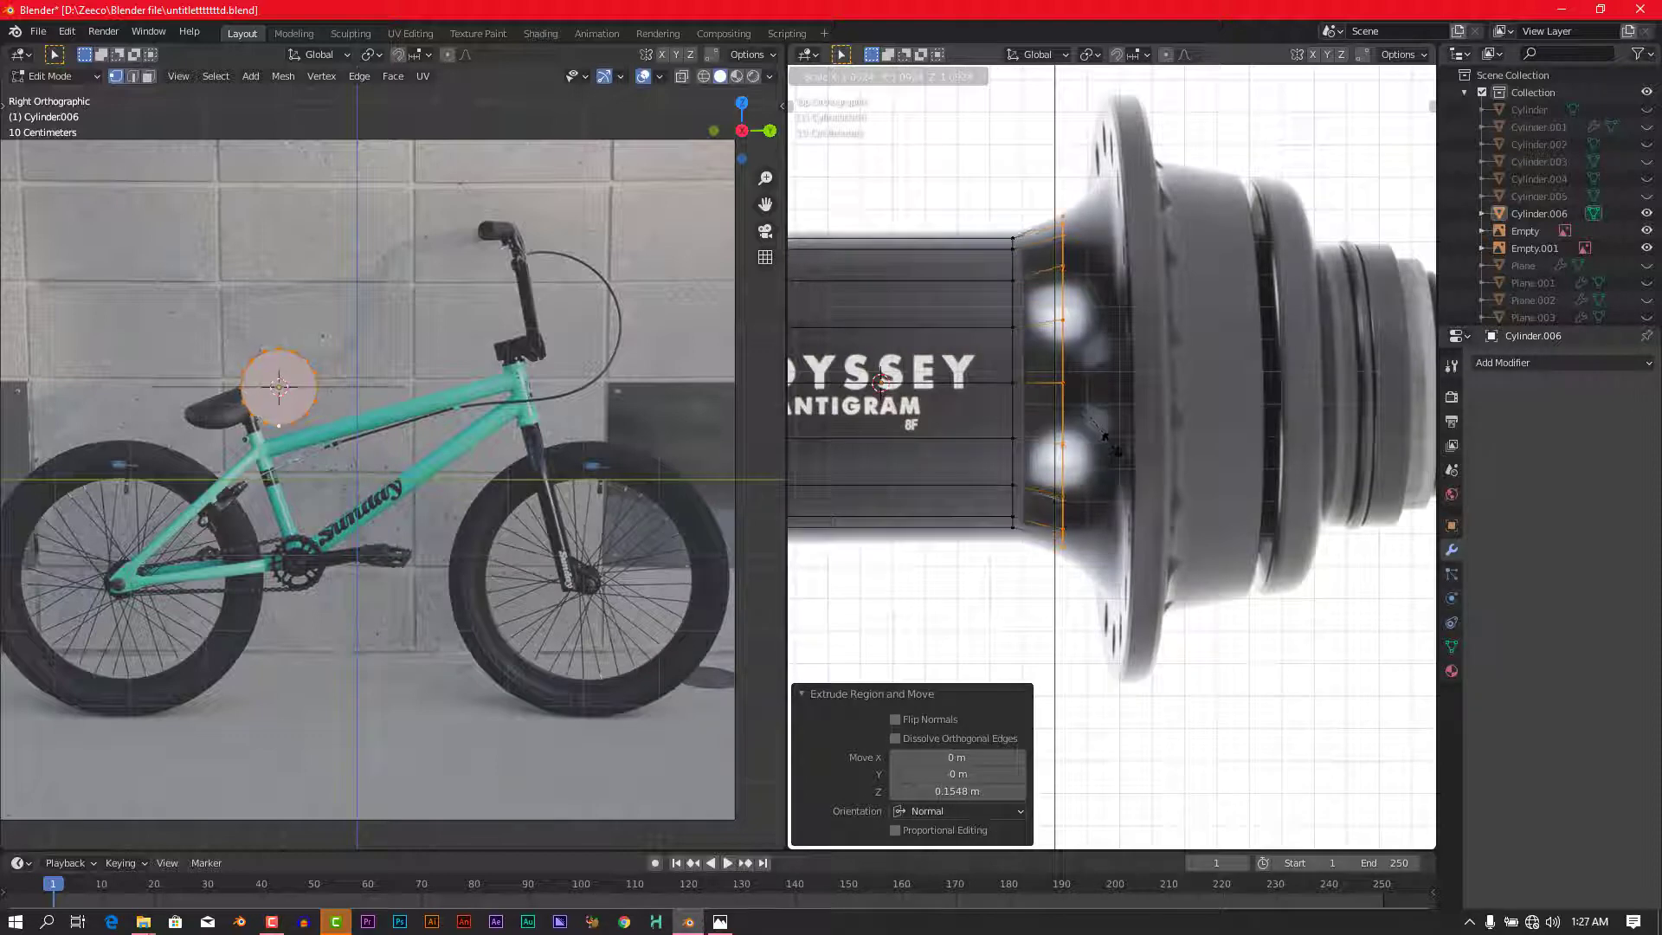
pyautogui.click(1114, 448)
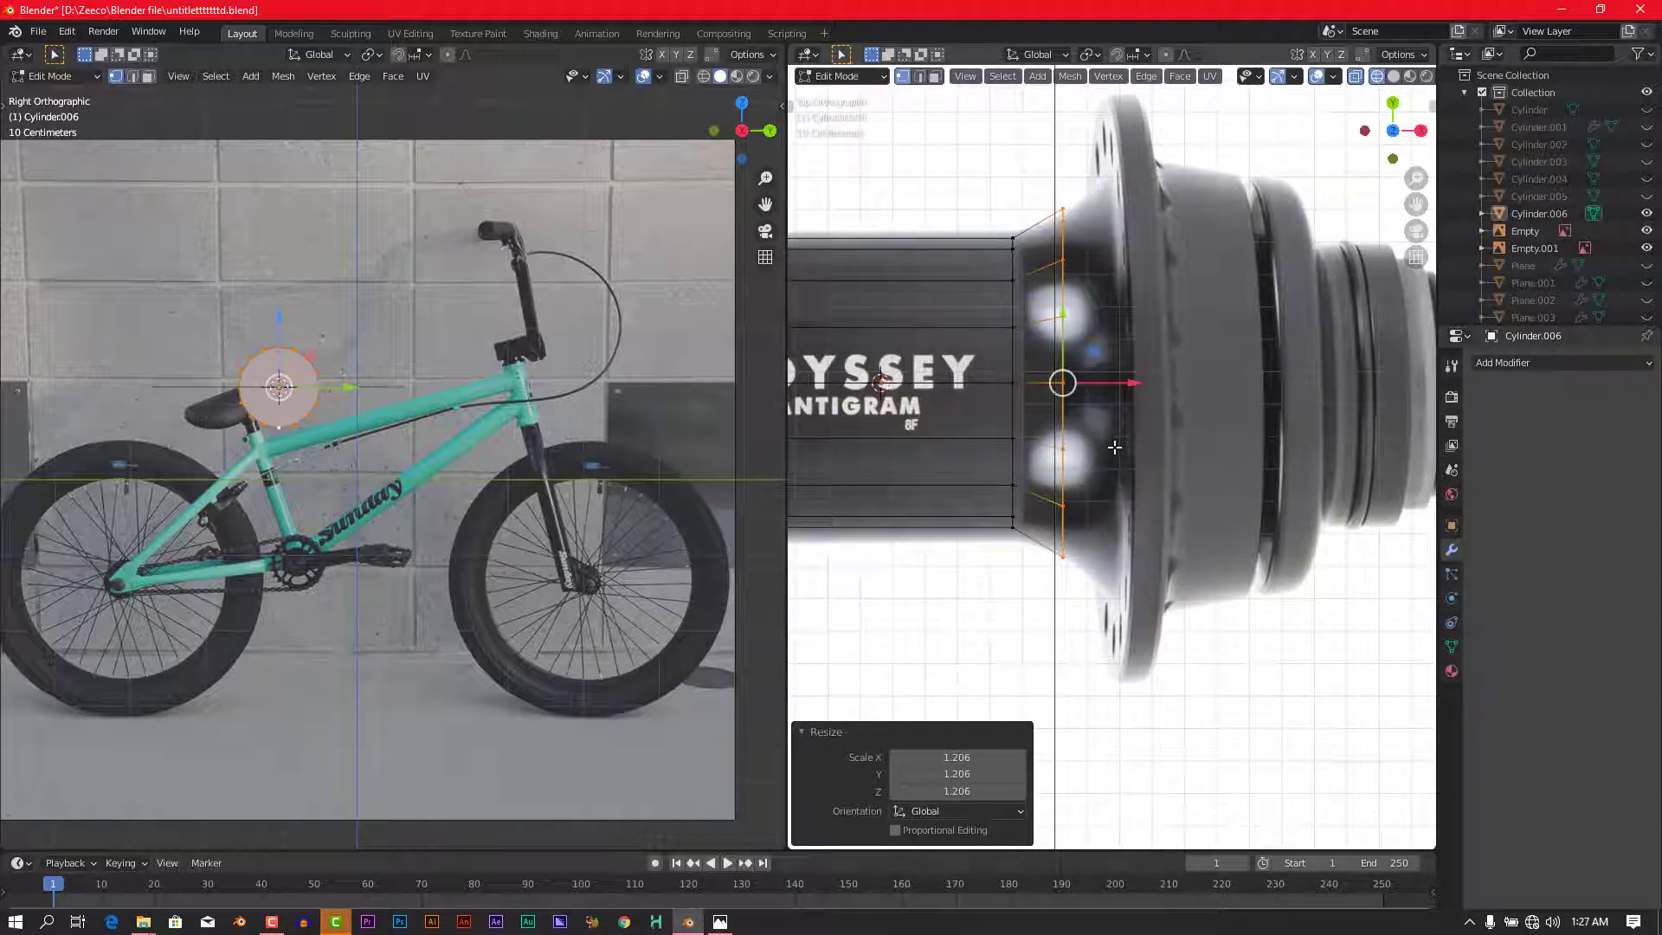
# - Extrude the flared end again, move it 0.1548 m along X and scale it by 1.219 to meet the flange
pyautogui.press('e')
pyautogui.rightClick(1120, 452)
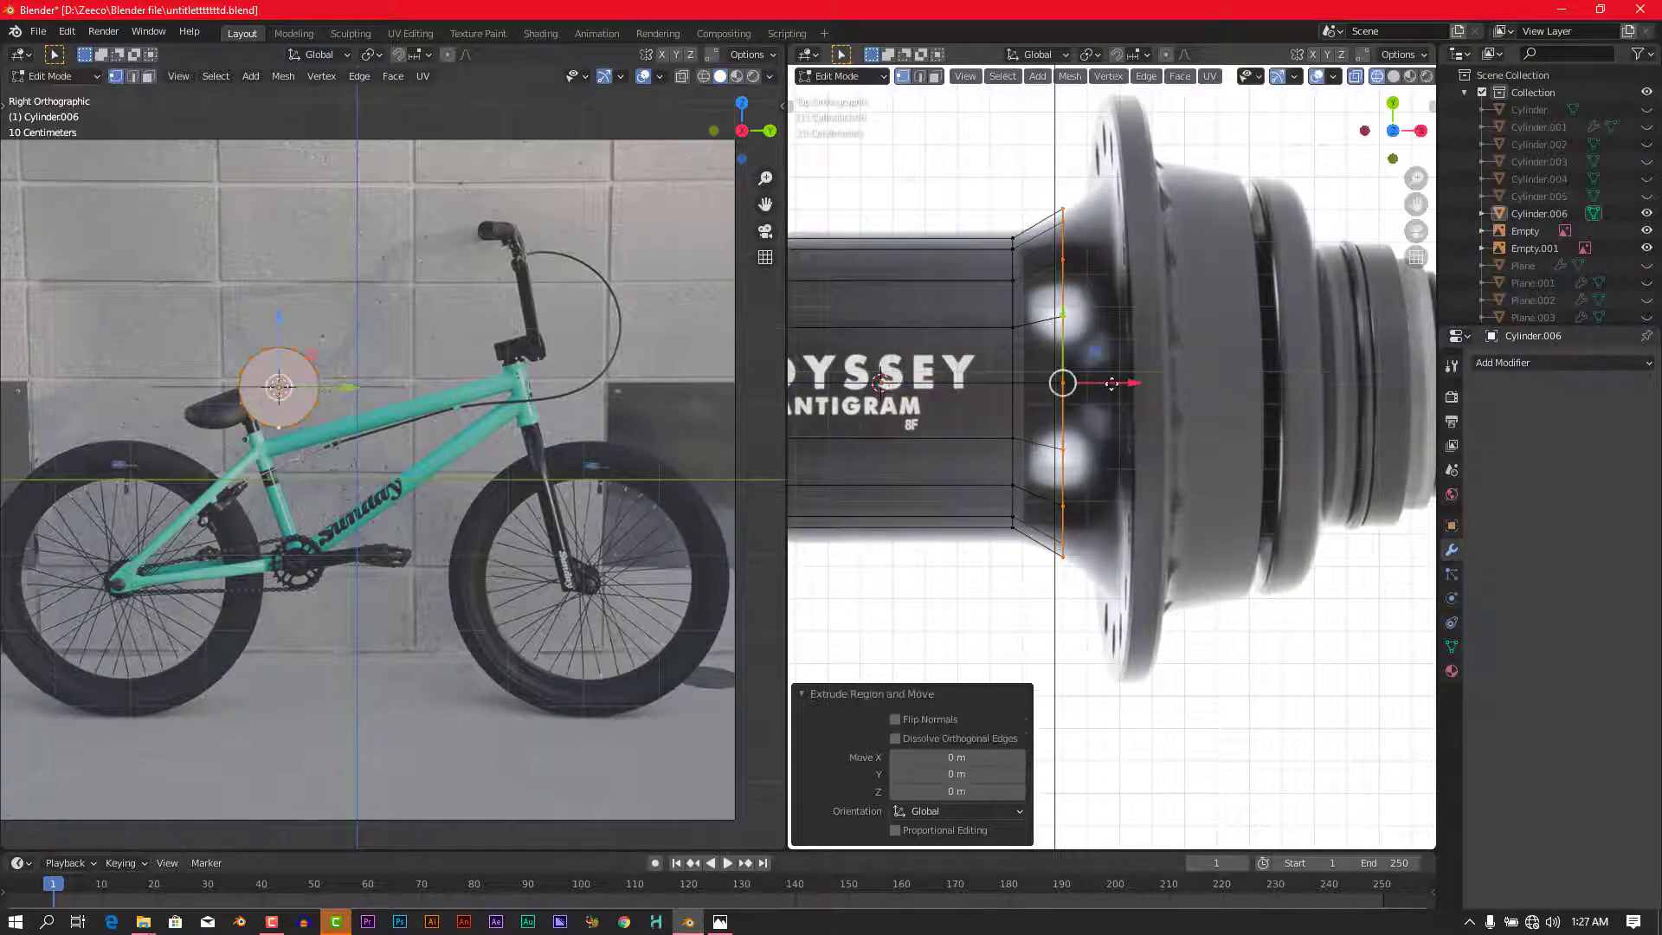
pyautogui.moveTo(1111, 383); pyautogui.dragTo(1160, 384)
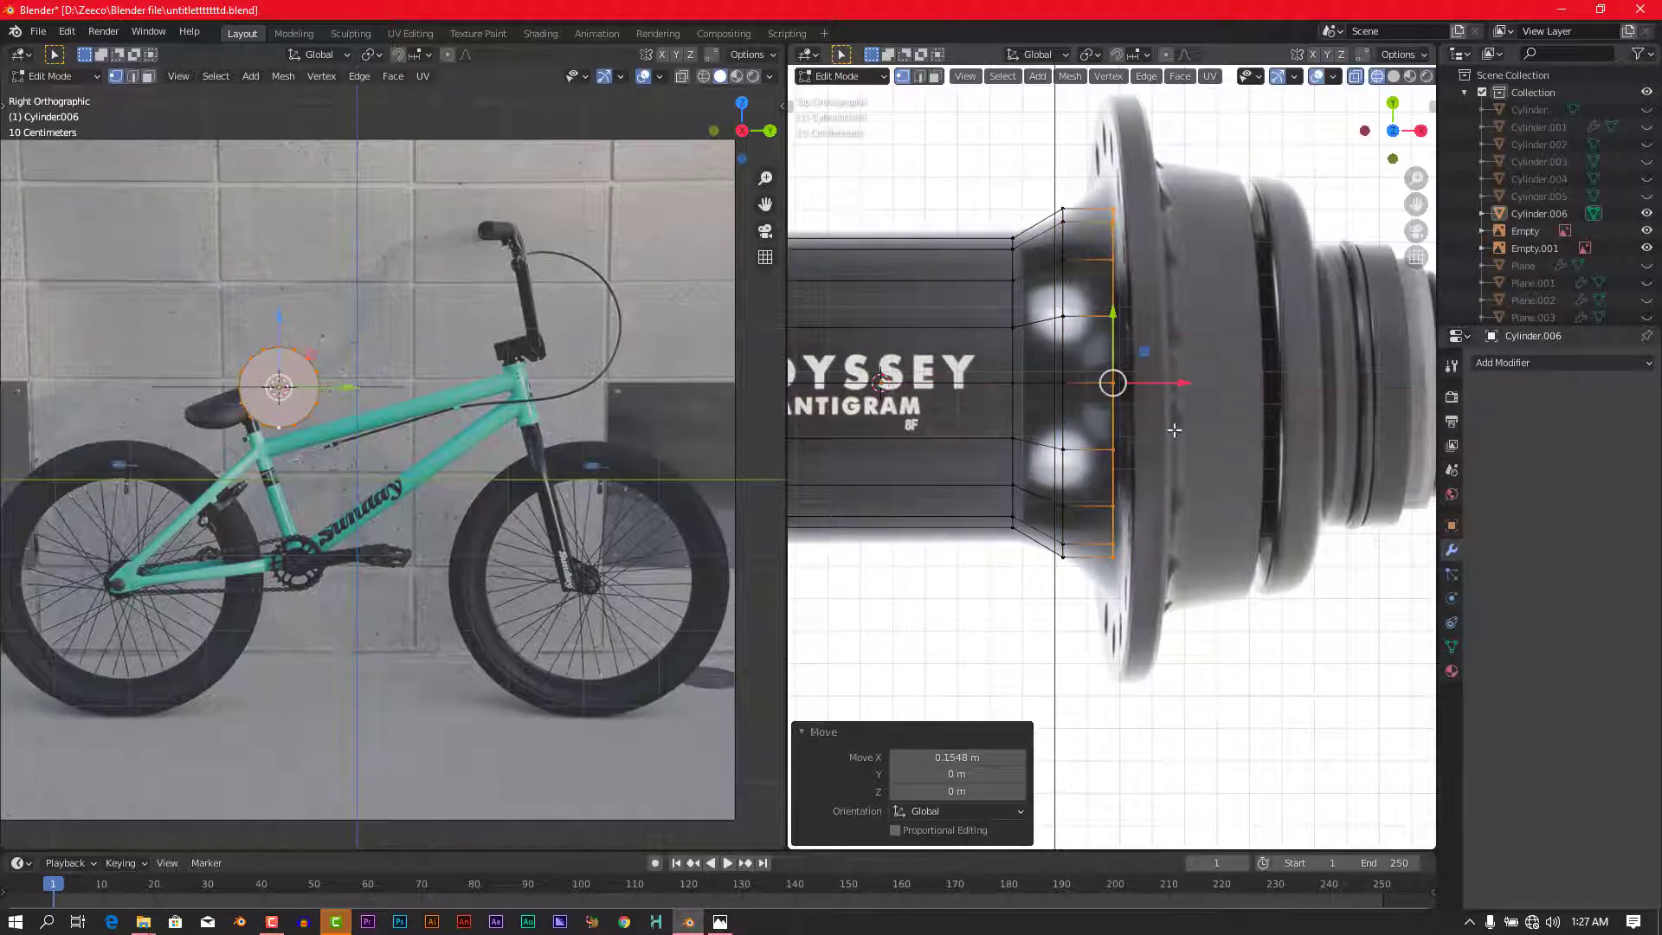
pyautogui.press('s')
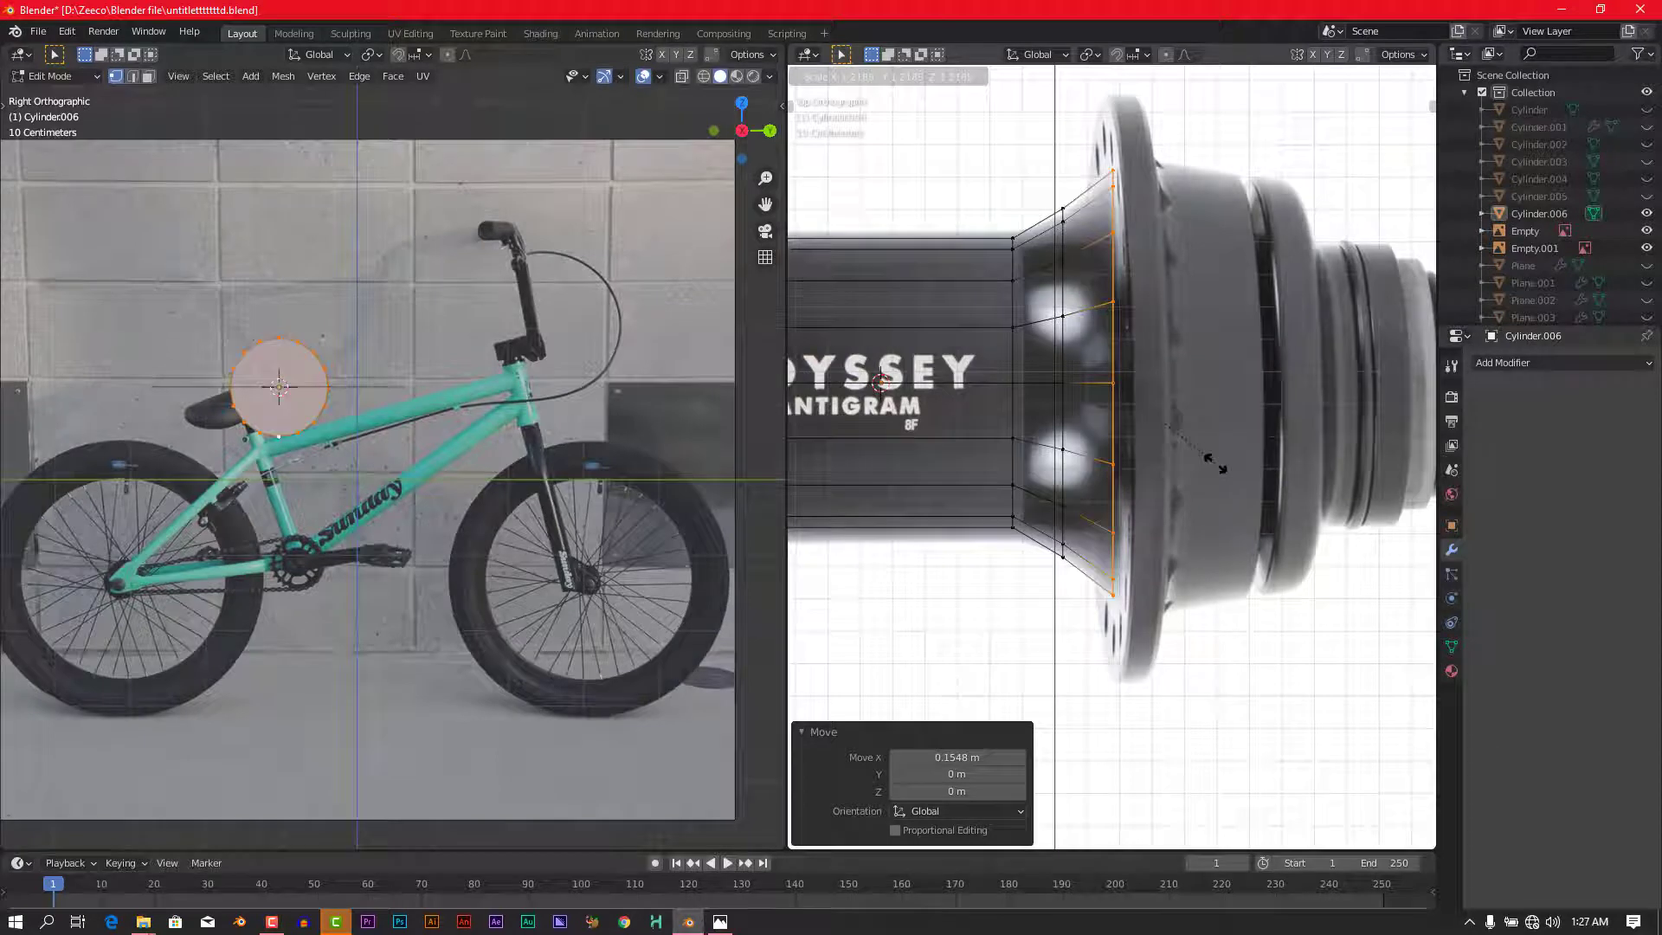
pyautogui.click(1212, 461)
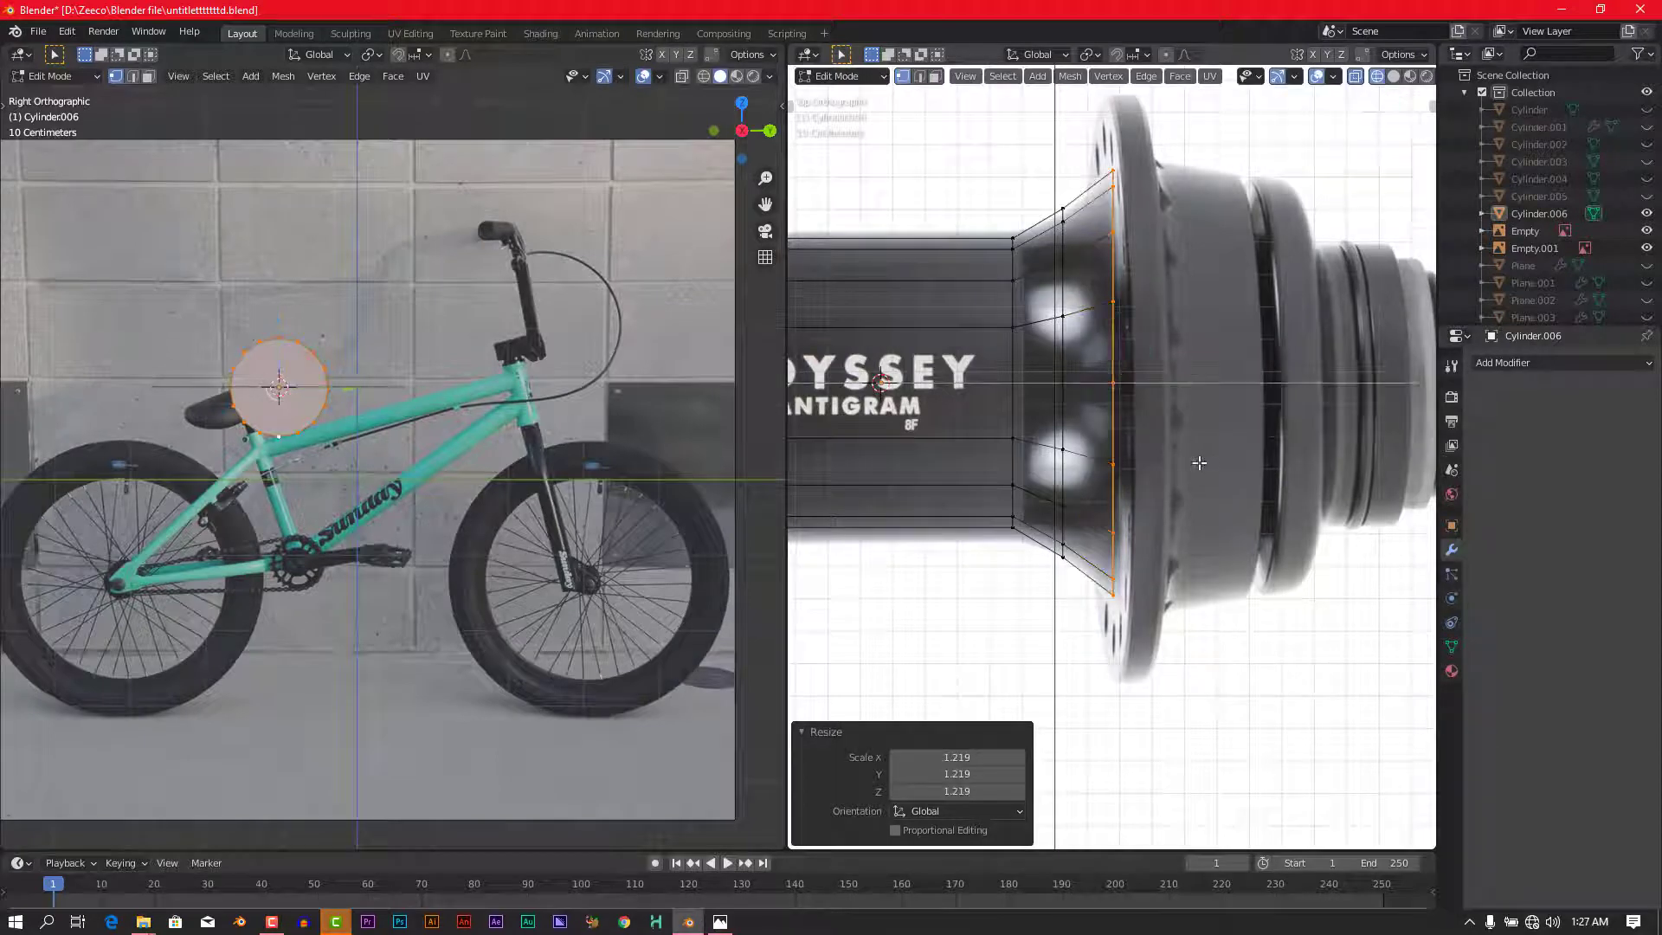
# - Extrude the end loop 0.016 m, then extrude it in place and scale by 1.383 to the flange's outer rim
pyautogui.press('g')
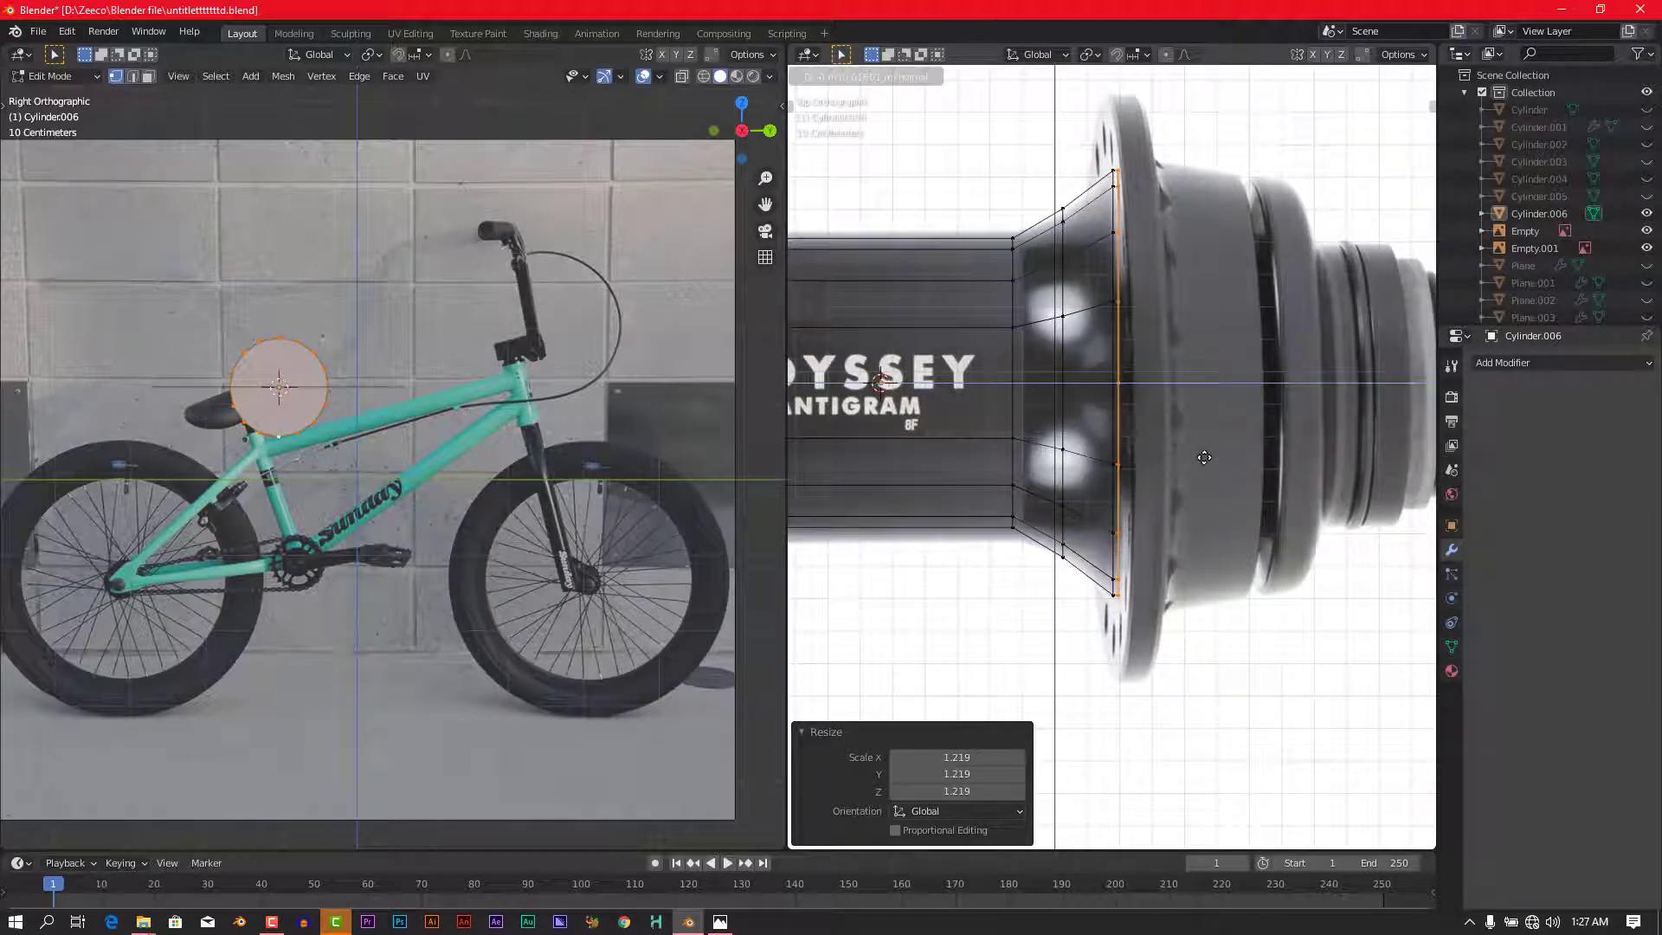
pyautogui.click(1204, 457)
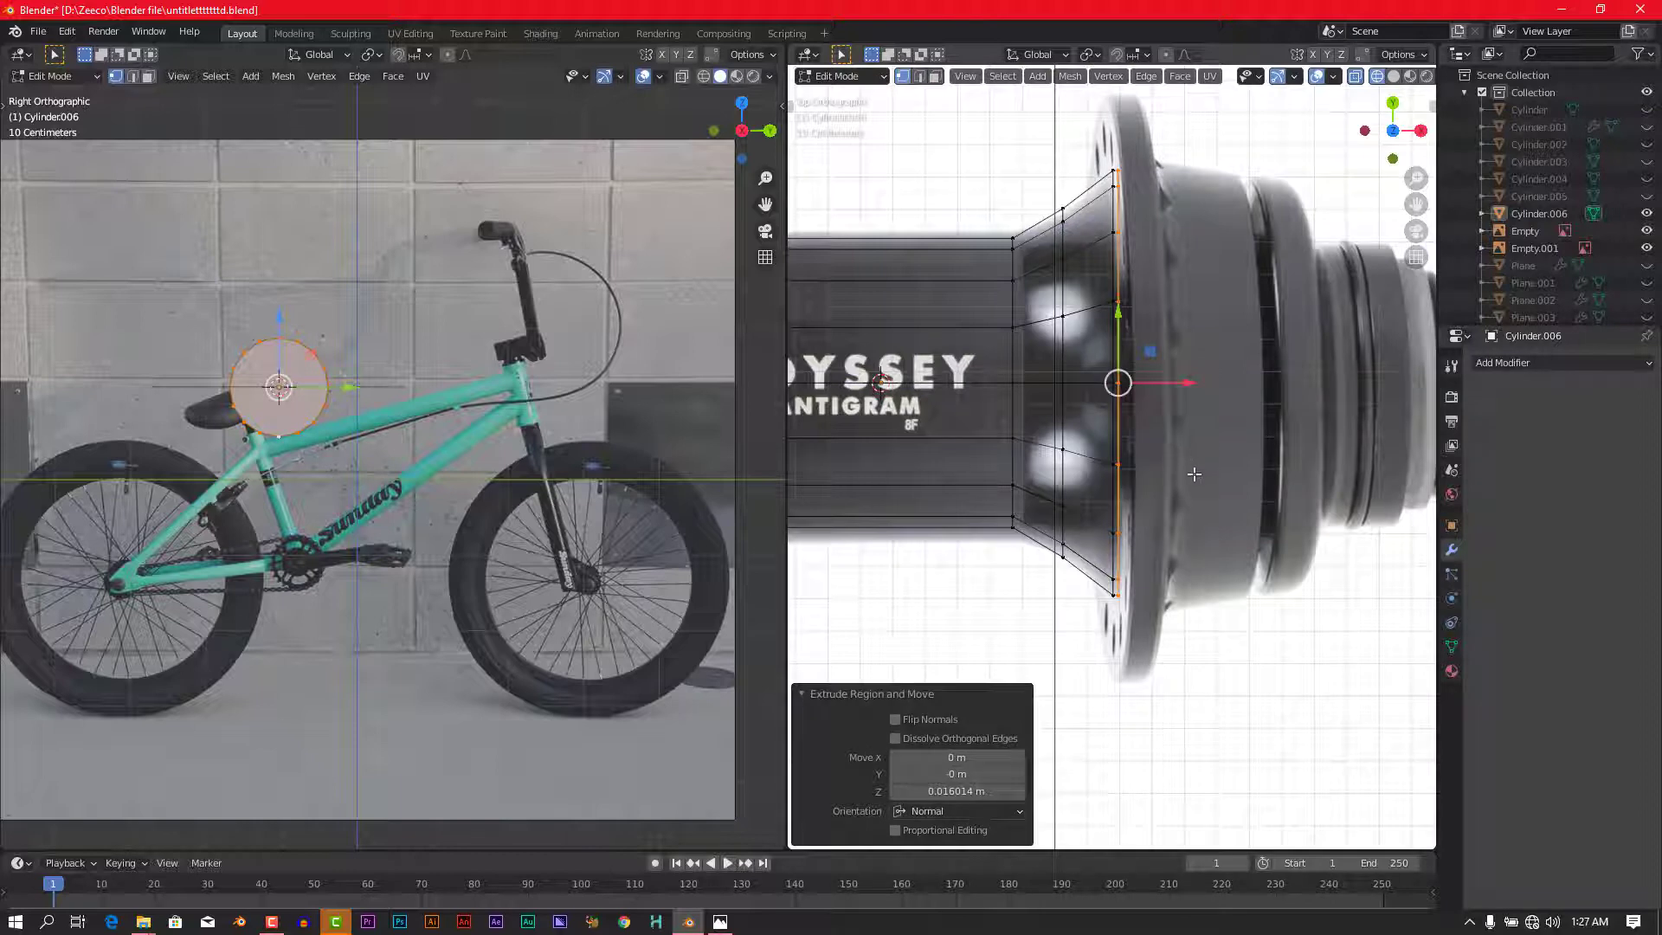
pyautogui.press('e')
pyautogui.rightClick(1221, 485)
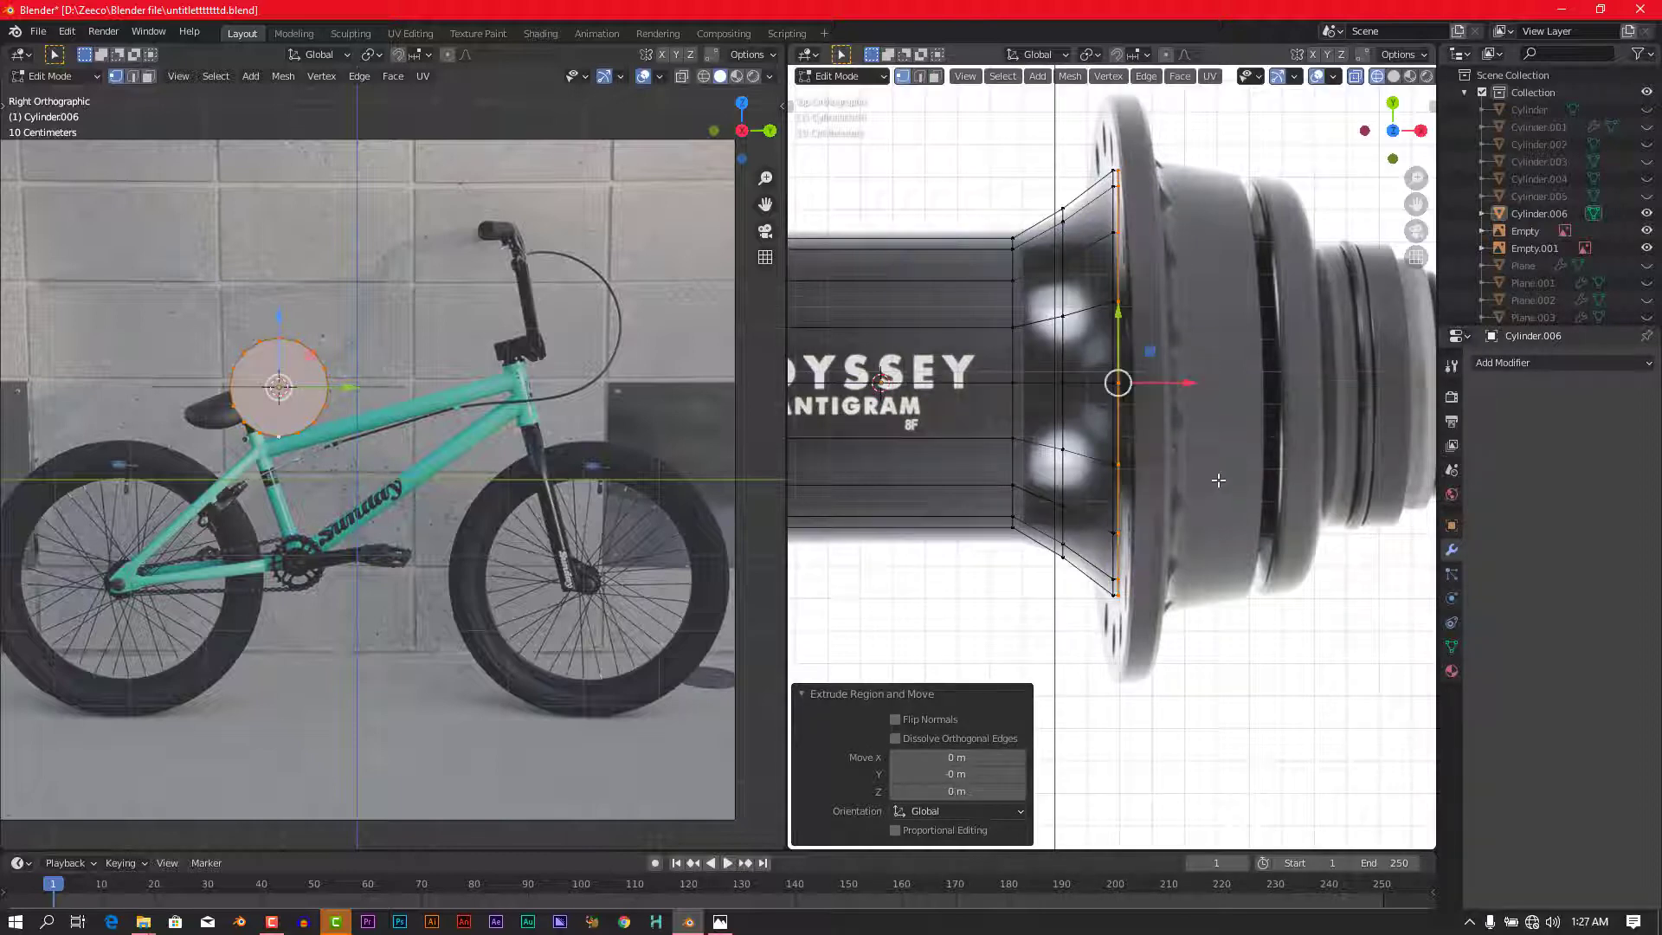
pyautogui.press('s')
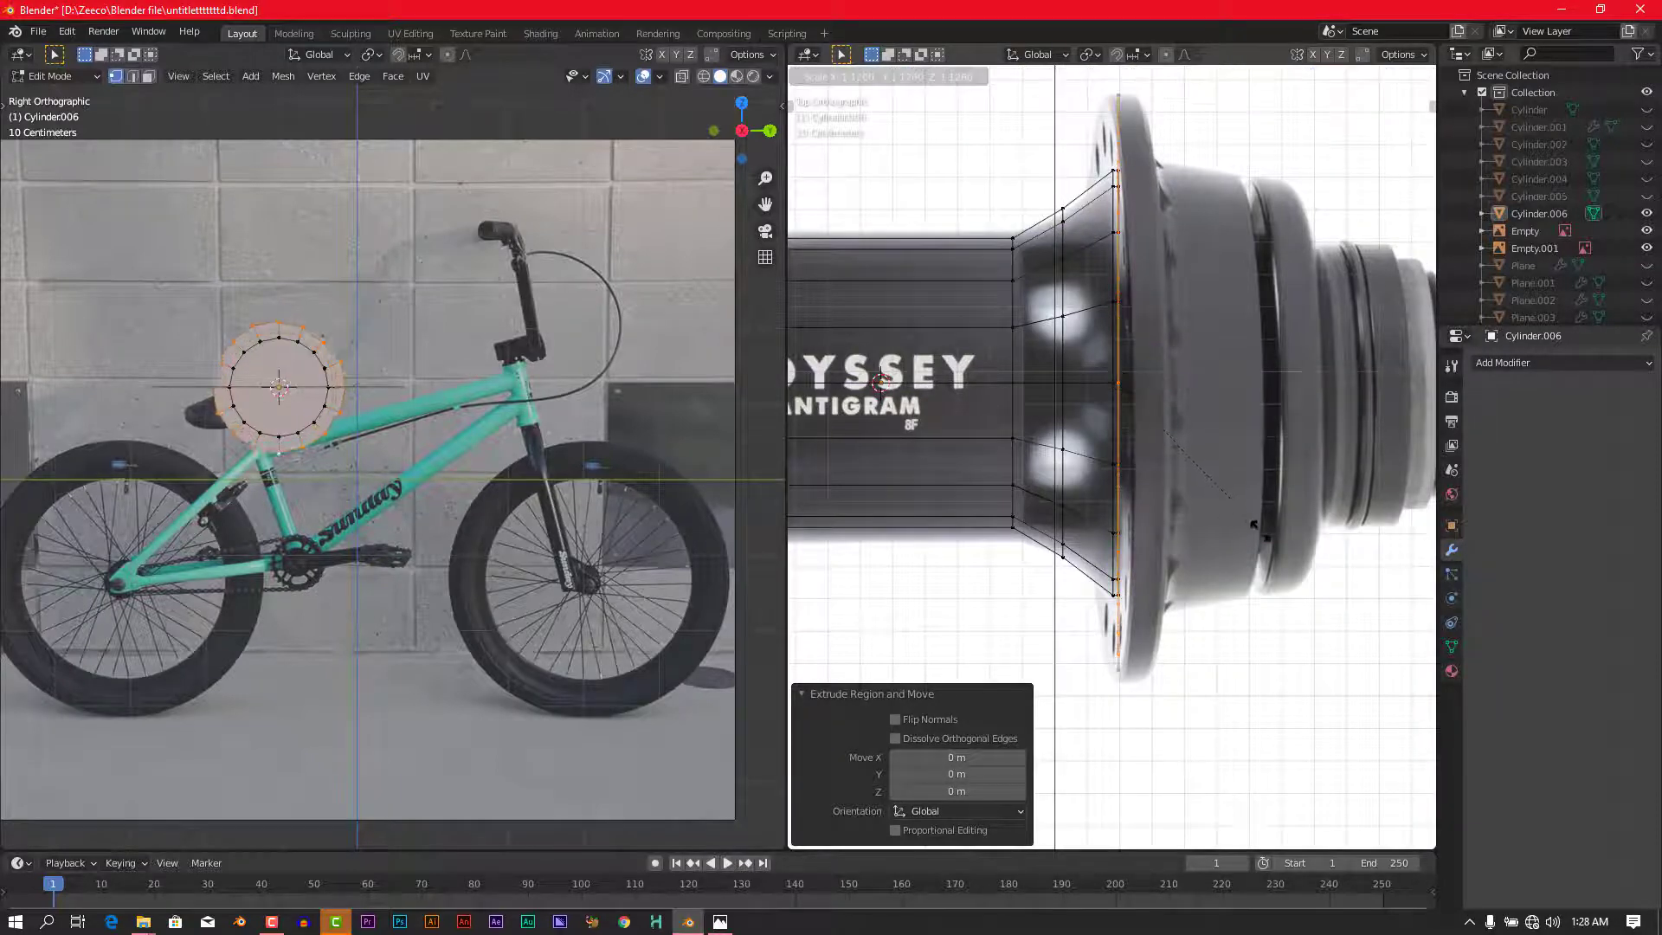
pyautogui.click(1260, 530)
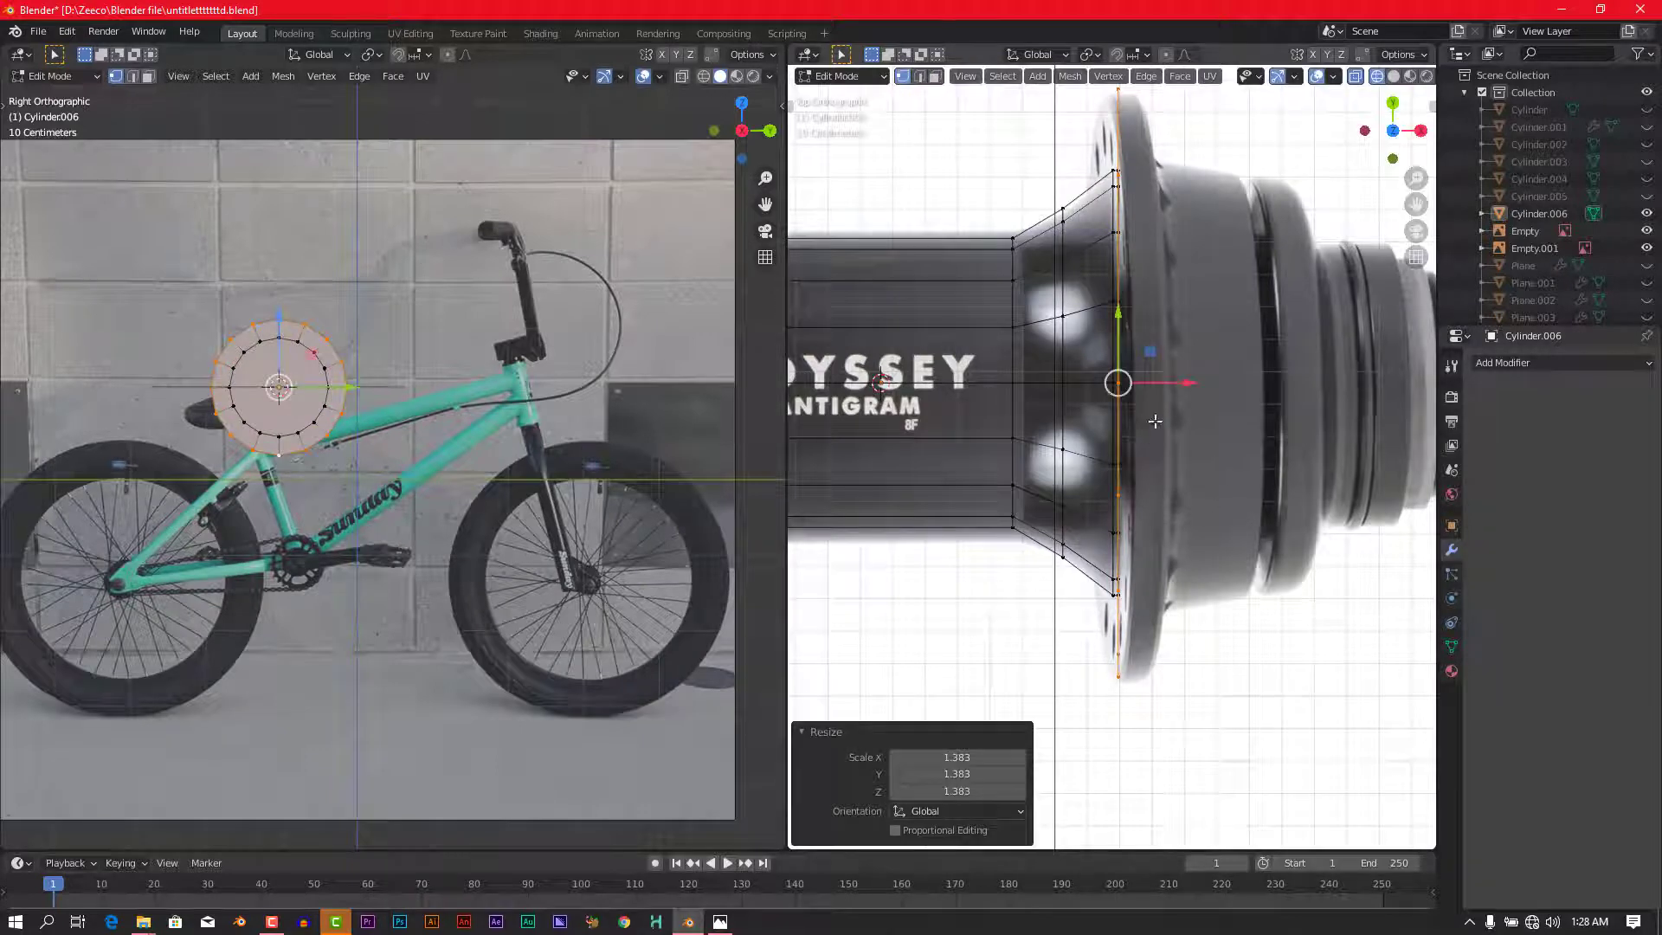
# - Move the flange rim loop 0.0214 m along X and extrude it 0.0907 m to form the flange's thickness
pyautogui.press('g')
pyautogui.press('x')
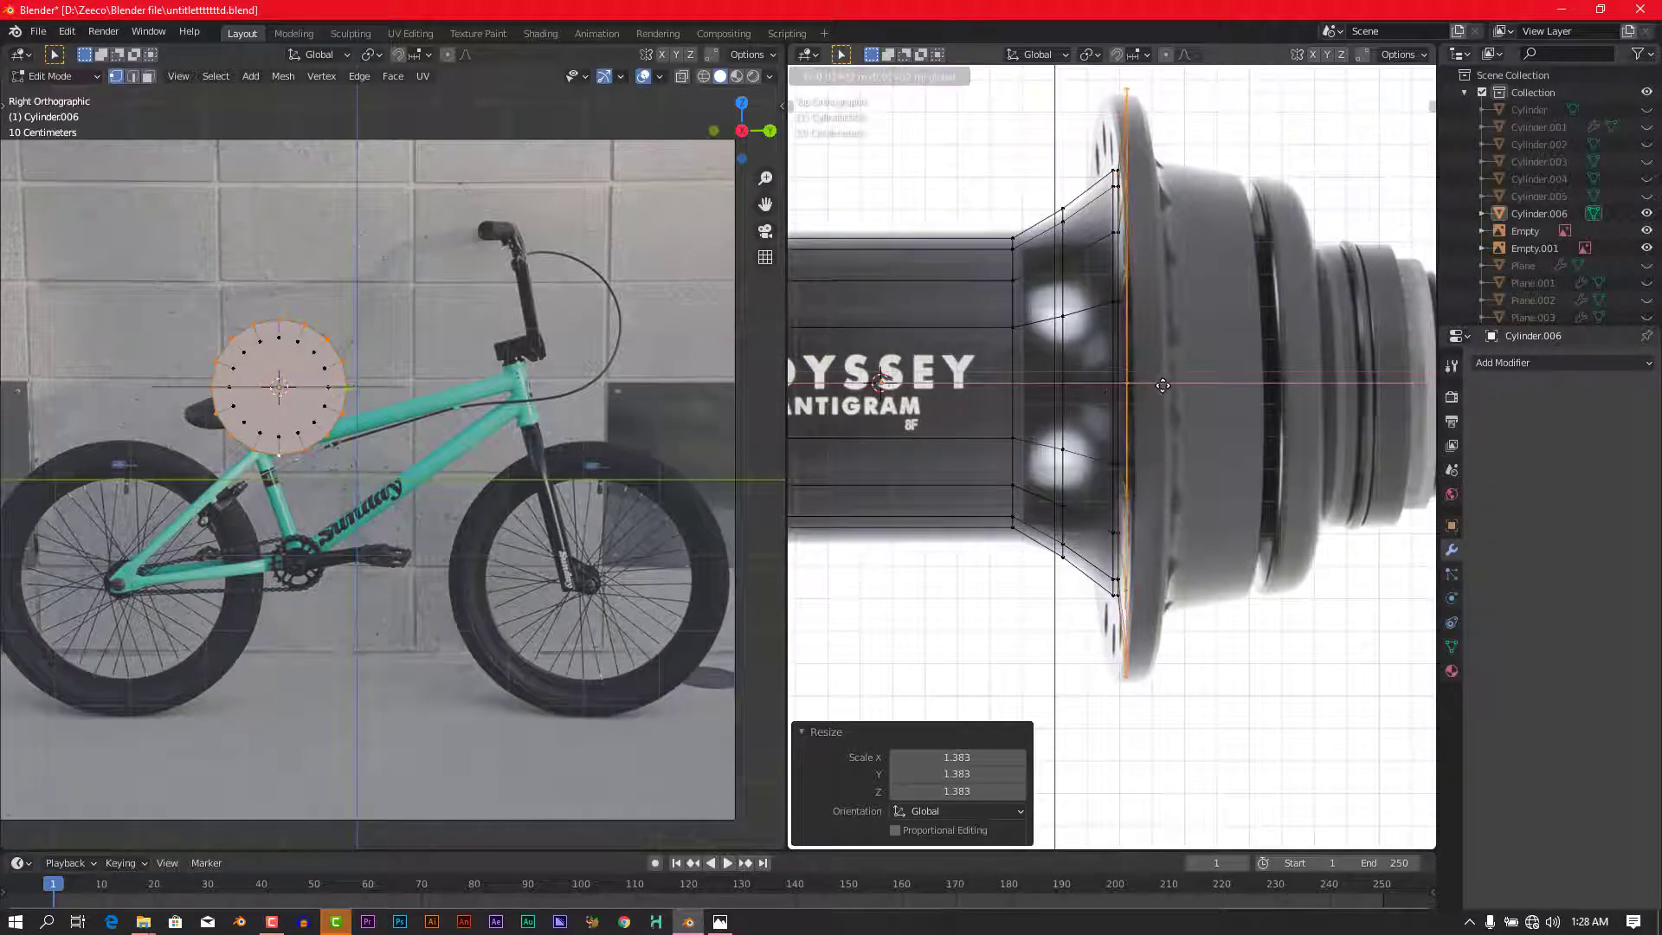
pyautogui.click(1164, 390)
pyautogui.press('e')
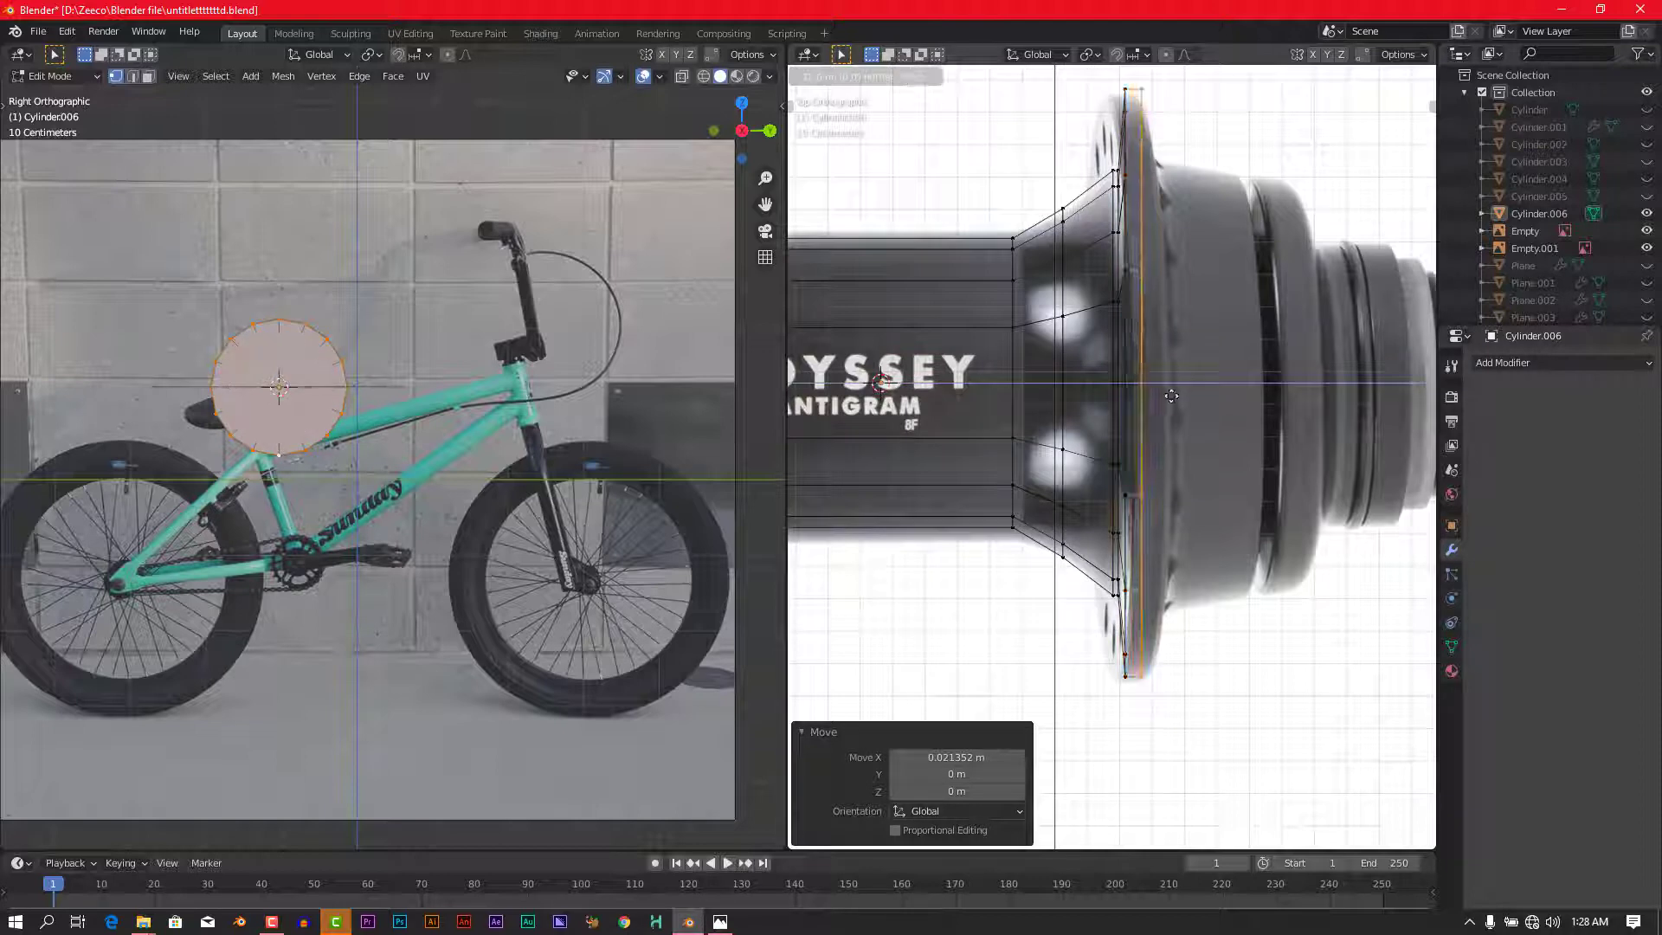
pyautogui.click(1182, 398)
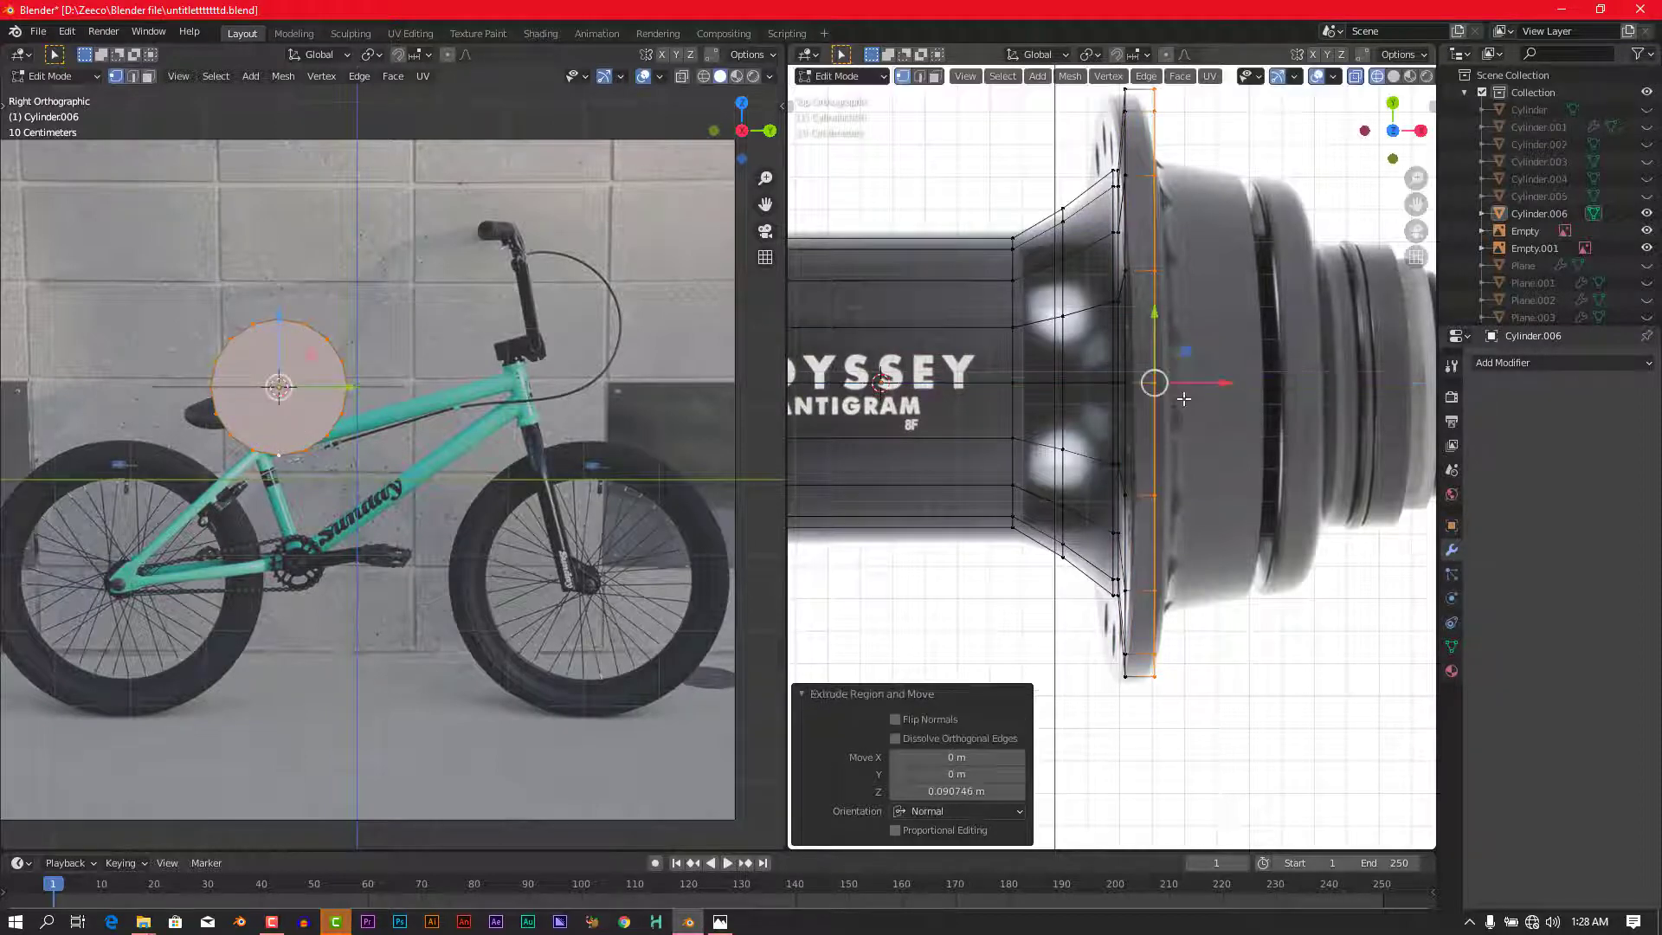
# - Extrude the flange's outer end face in place and scale it by 0.775 to inset it
pyautogui.press('s')
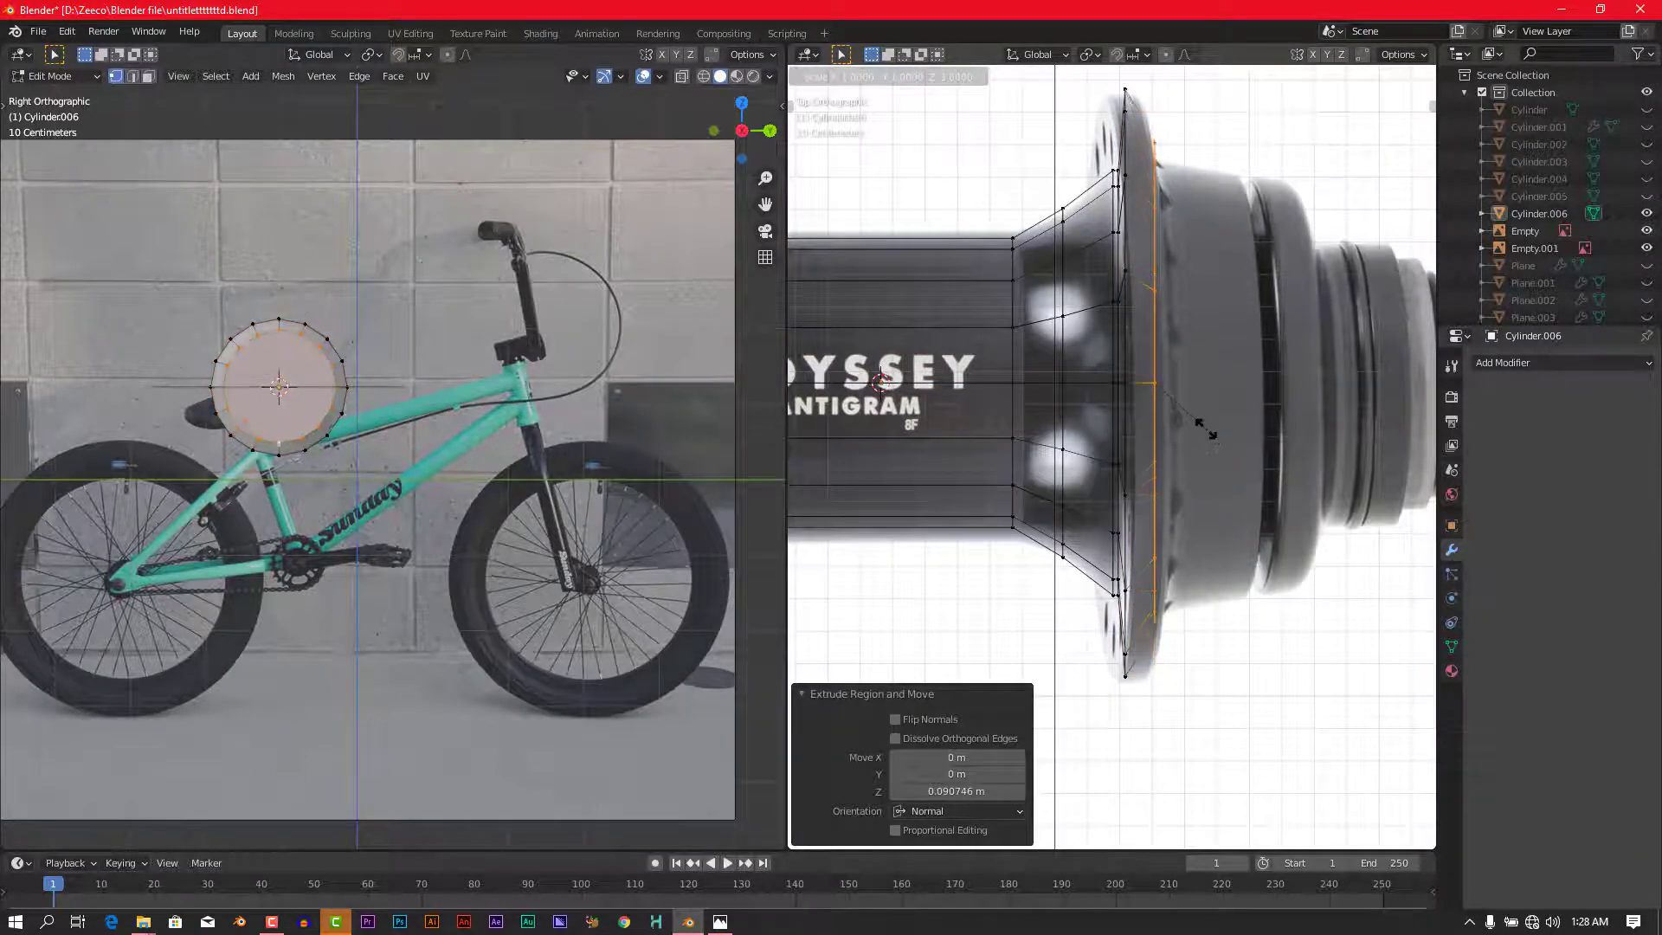
pyautogui.rightClick(1223, 447)
pyautogui.press('e')
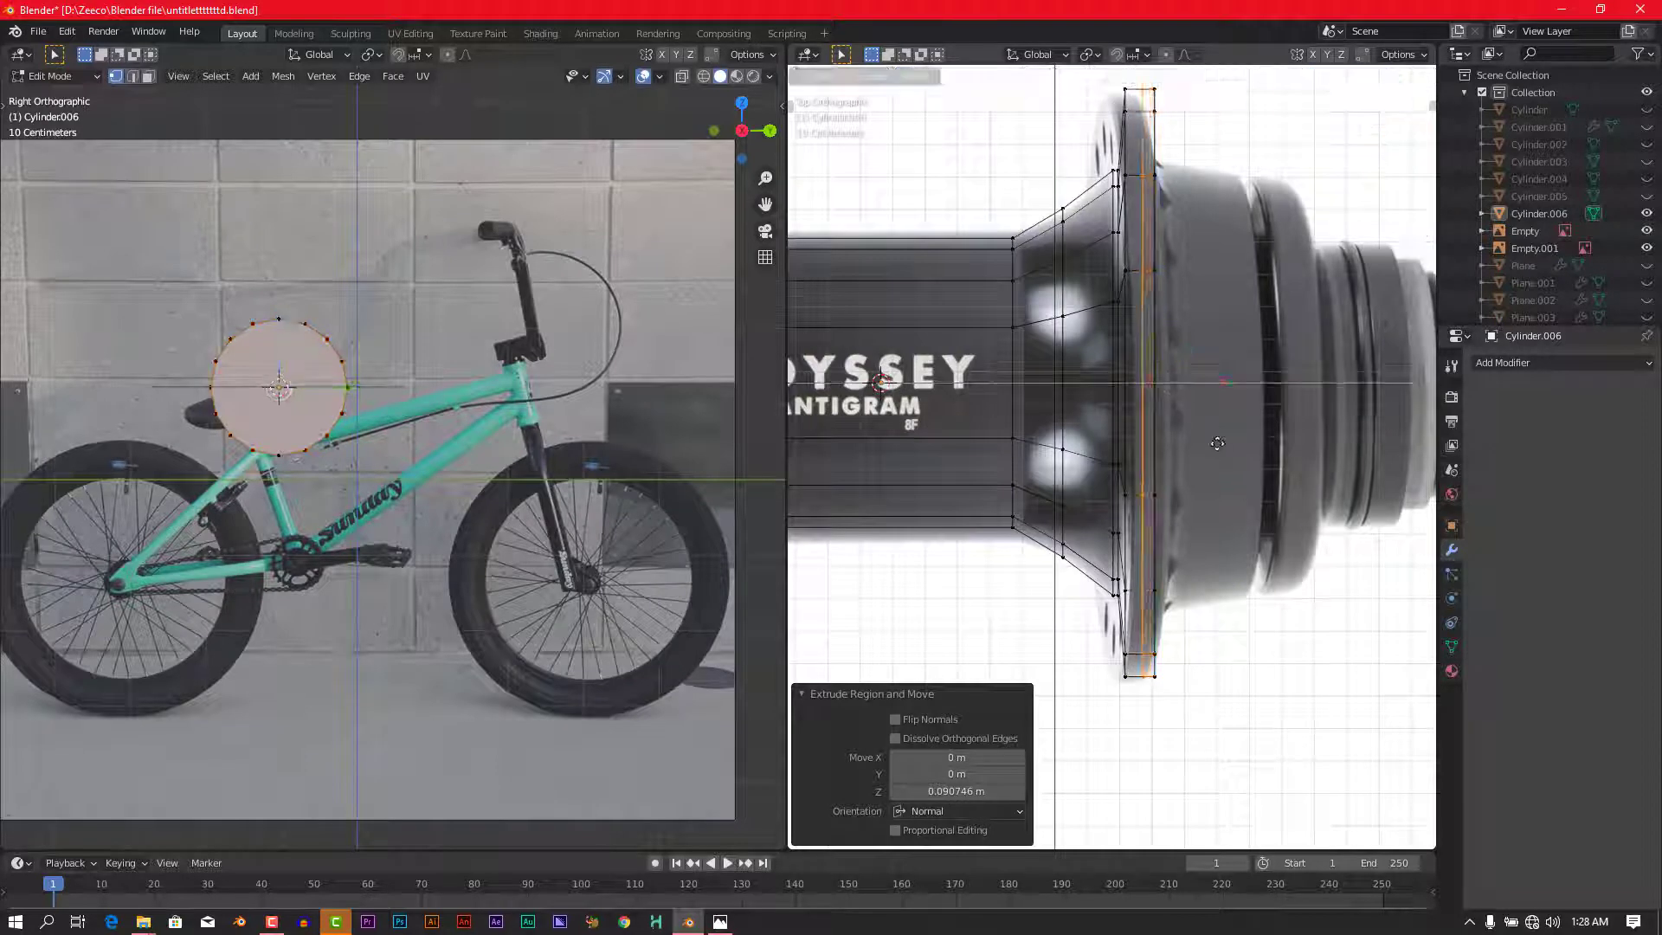
pyautogui.rightClick(1239, 459)
pyautogui.press('s')
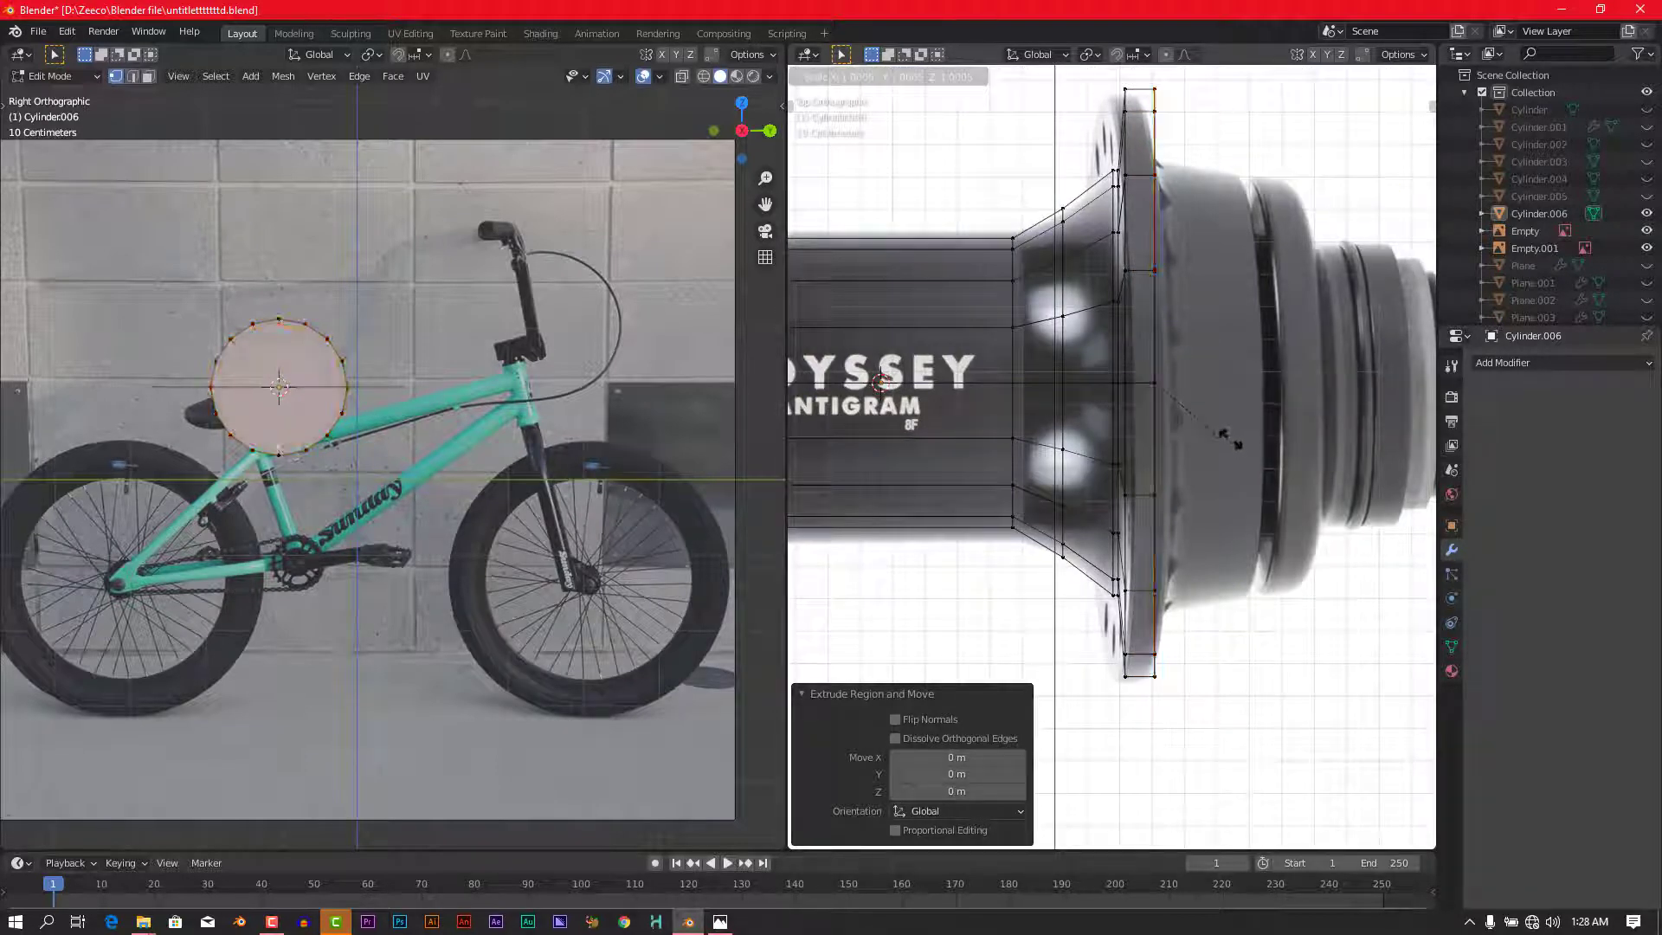
pyautogui.click(1231, 425)
# - Extrude the inset face in place again and scale it by 0.812 as the base of the next hub section
pyautogui.moveTo(1225, 427); pyautogui.dragTo(1031, 307, button='middle')
pyautogui.scroll(-8, 1204, 404)
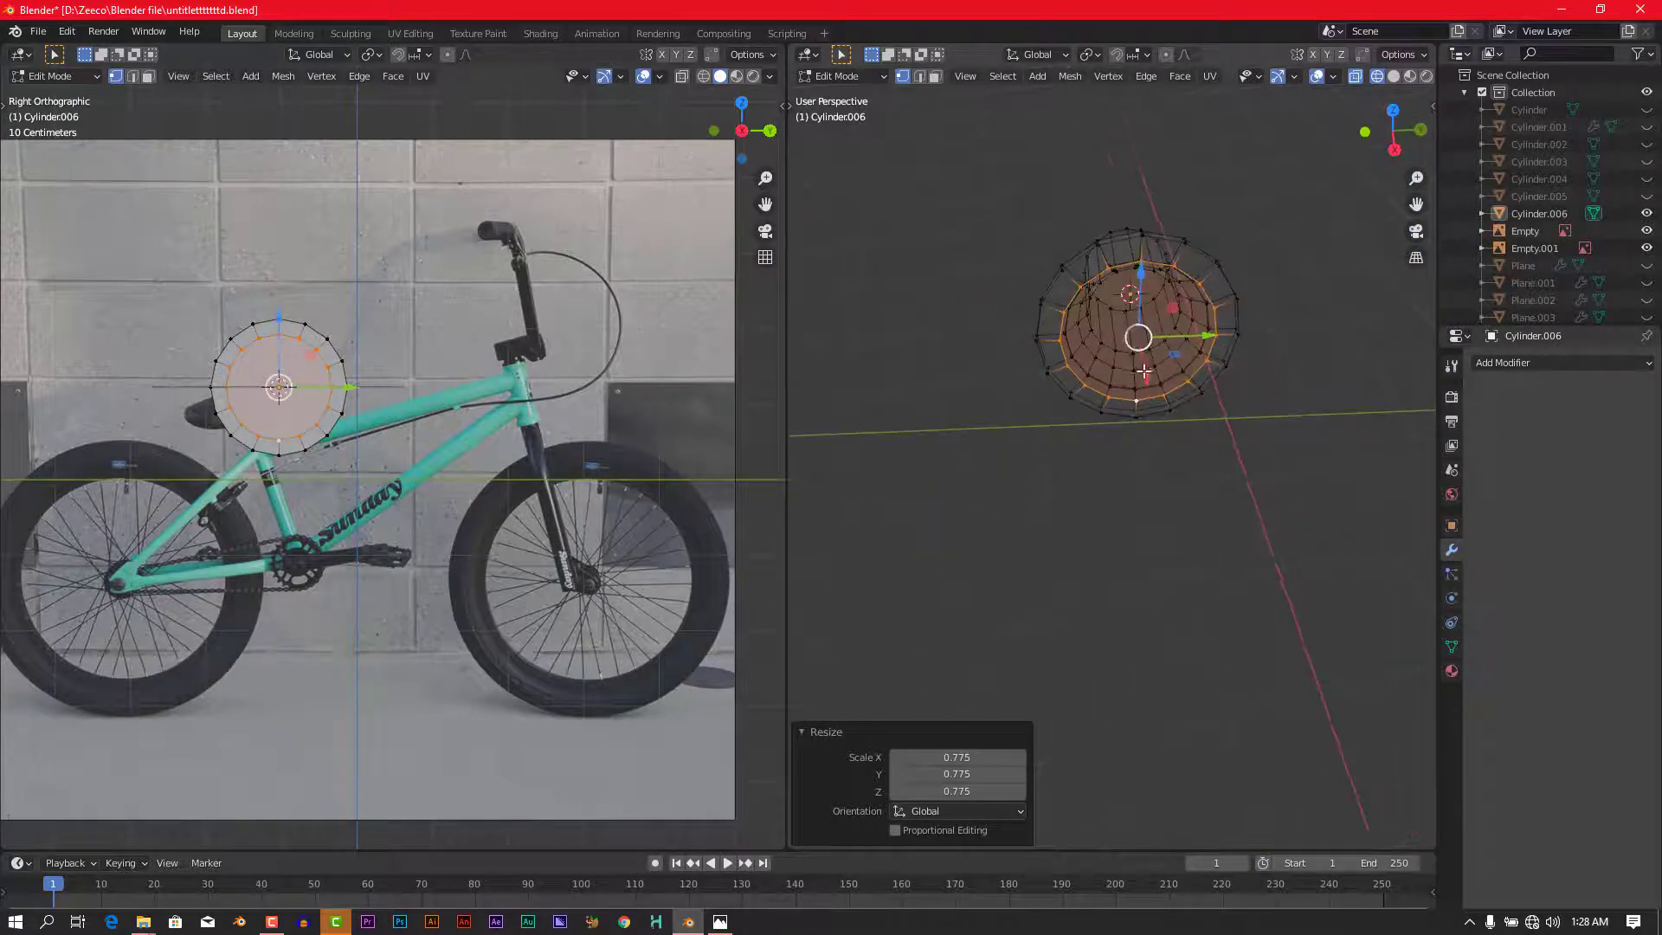
pyautogui.scroll(4, 1145, 364)
pyautogui.scroll(-1, 1145, 365)
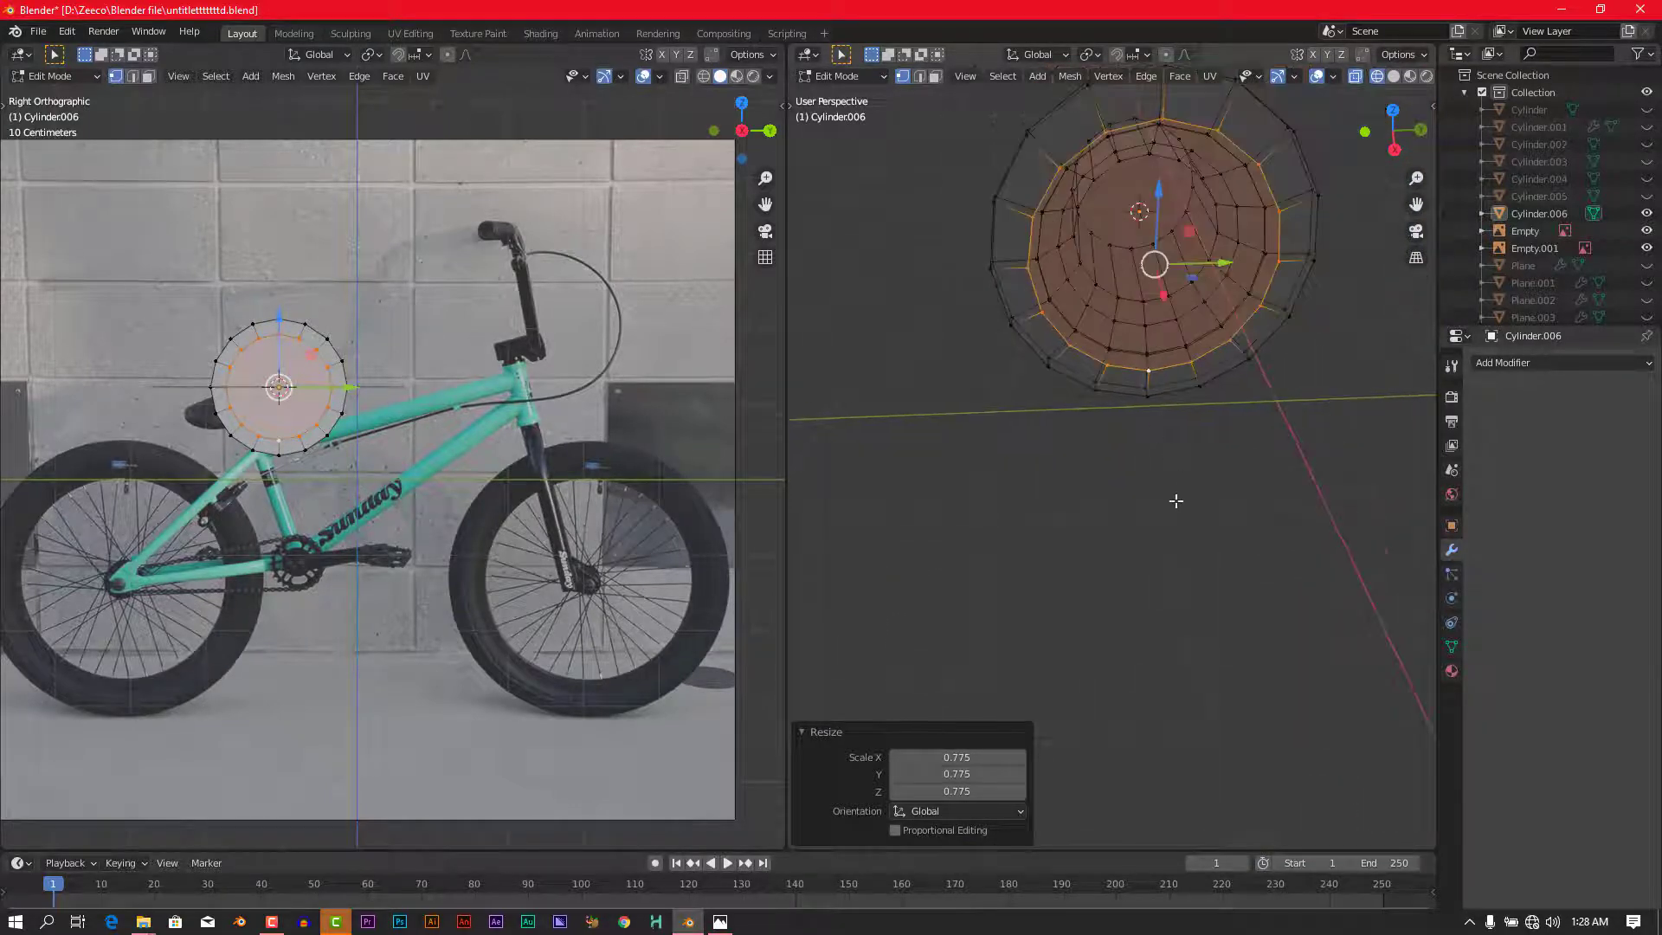
pyautogui.press('e')
pyautogui.press('s')
pyautogui.click(1190, 475)
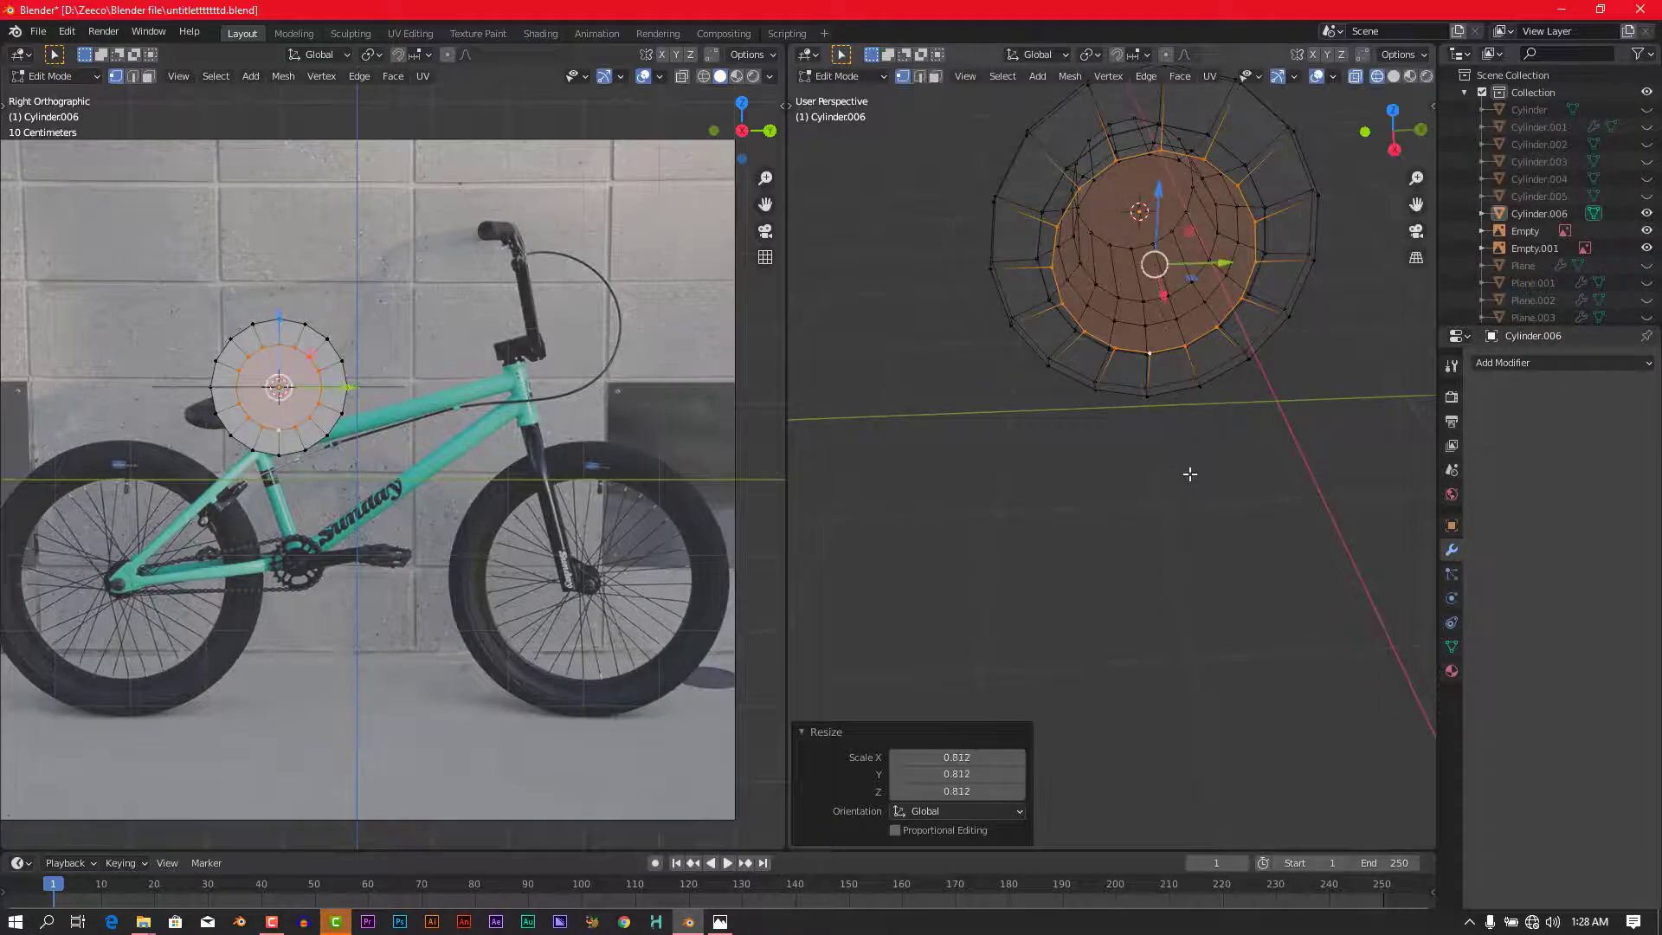
# - In top view, scale the inner end loop by 1.021 and move it 0.0307 m along X onto the reference
pyautogui.press('KP_7')
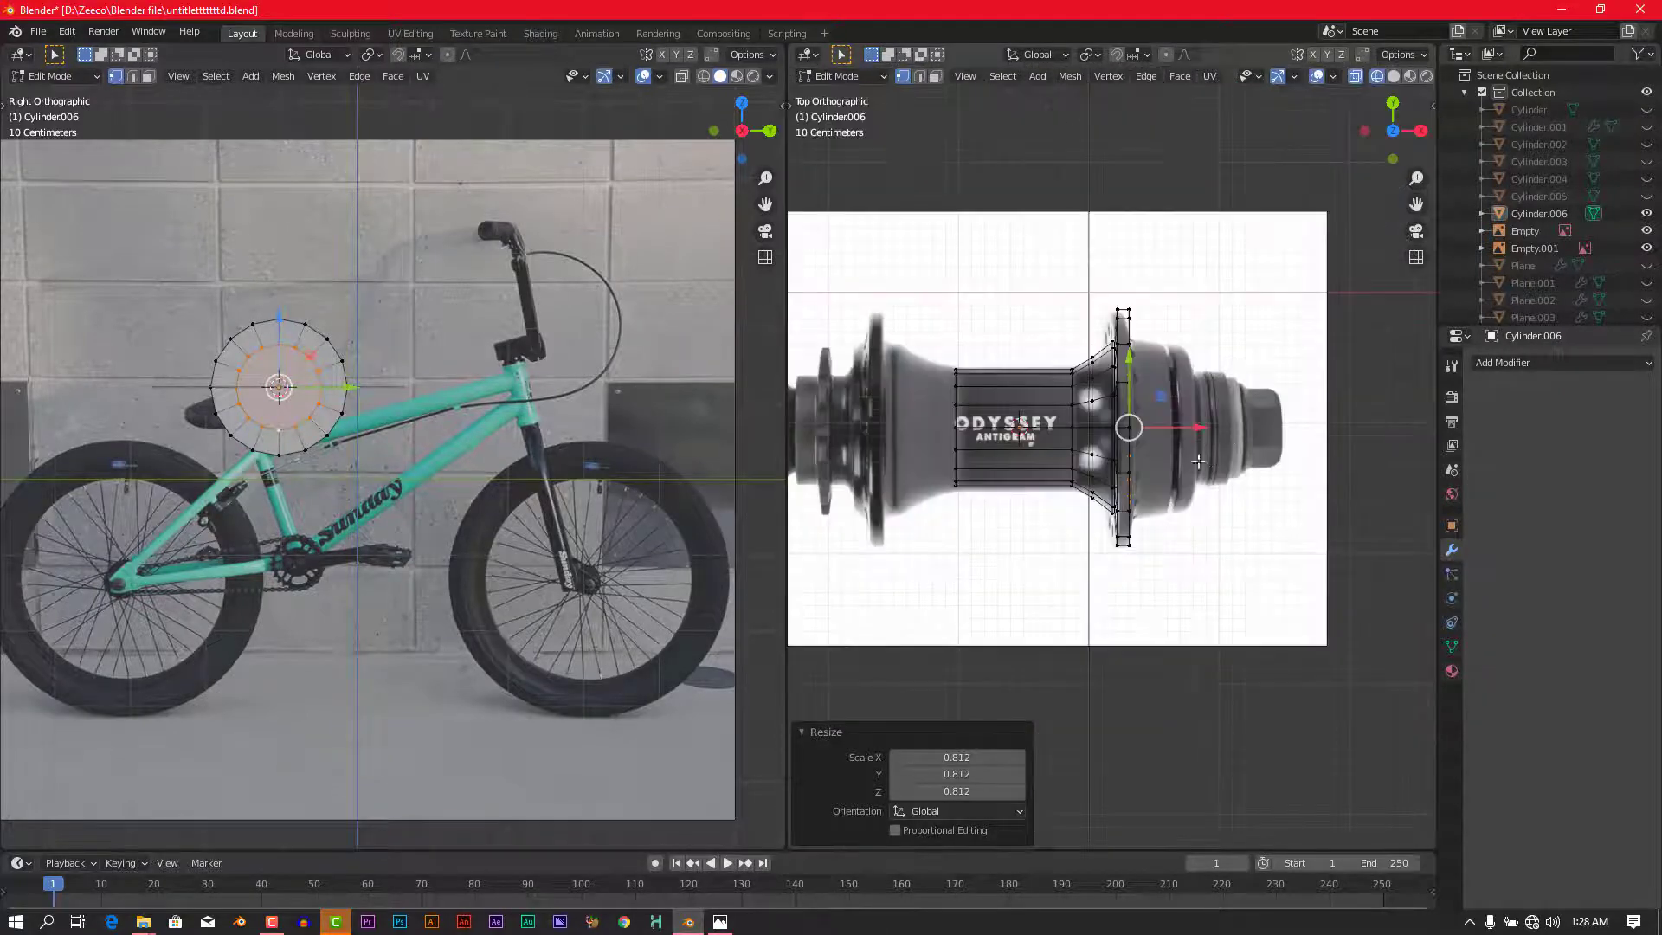
pyautogui.scroll(3, 1197, 461)
pyautogui.keyDown('shift'); pyautogui.moveTo(1193, 443); pyautogui.dragTo(1072, 419, button='middle'); pyautogui.keyUp('shift')
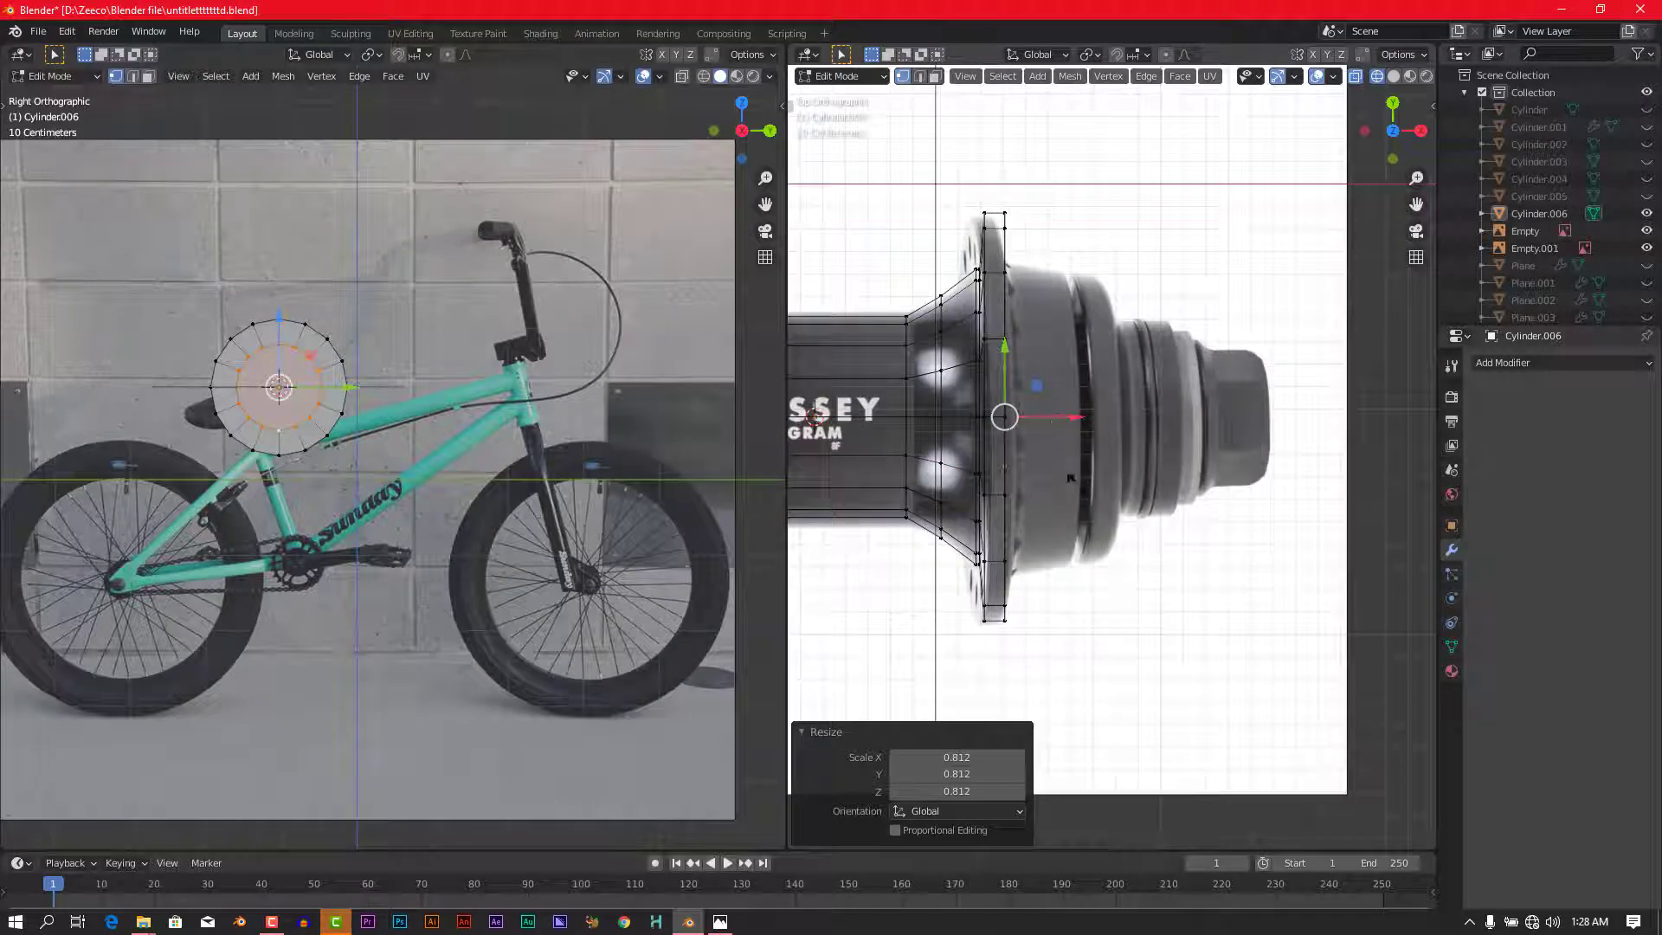
pyautogui.press('s')
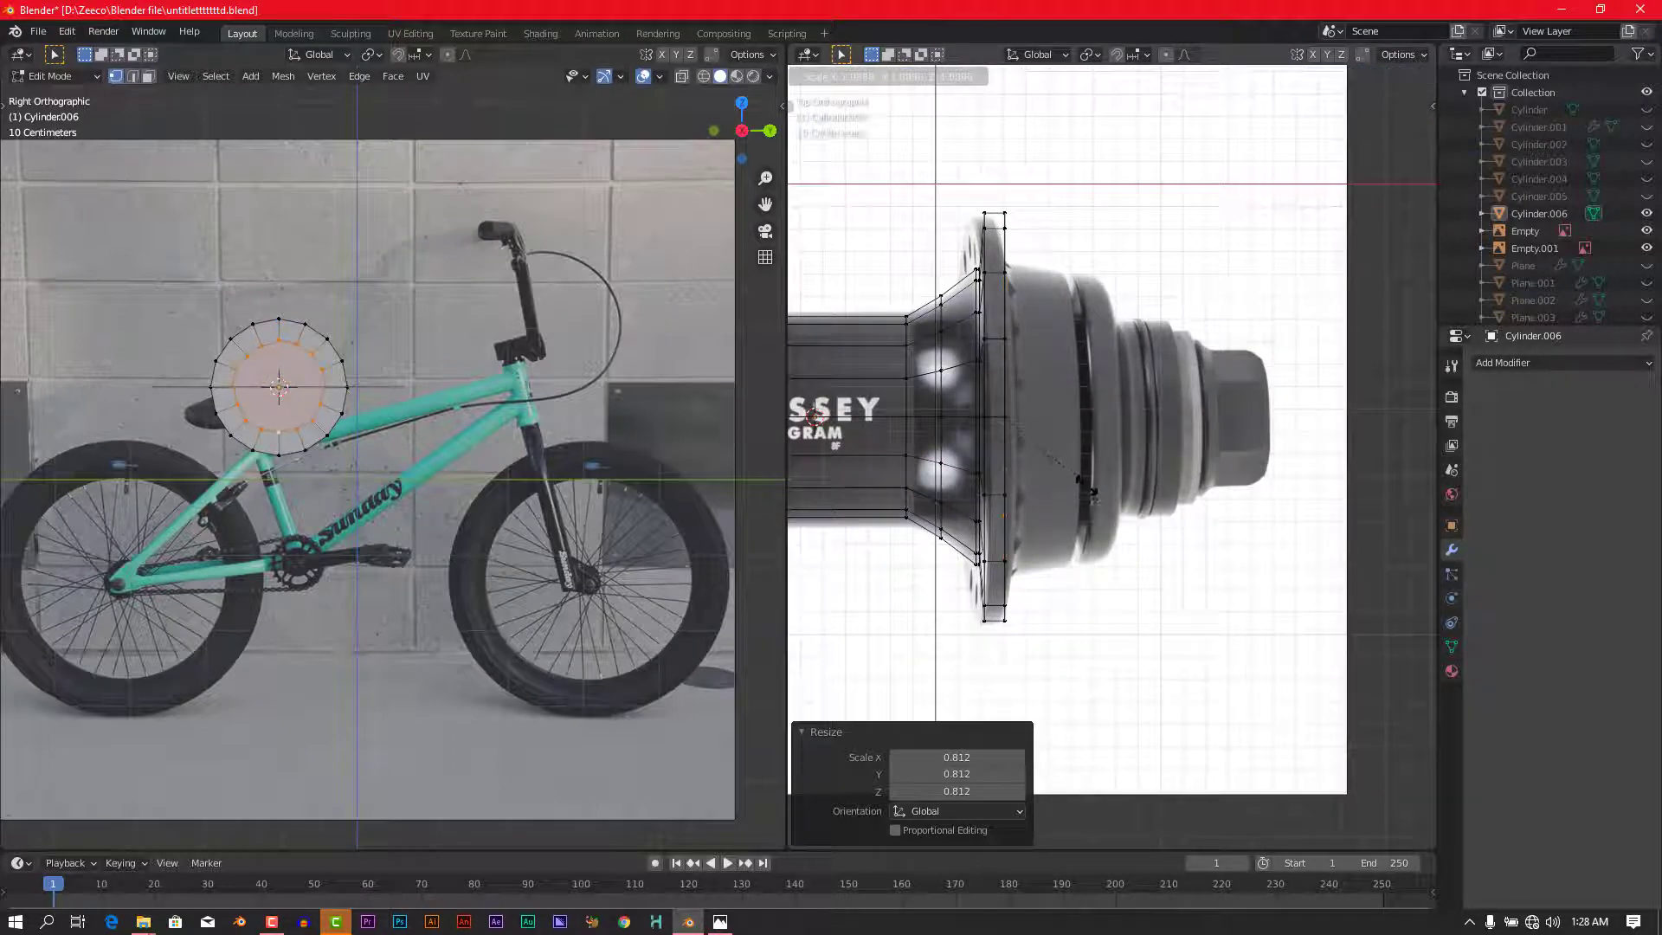
pyautogui.click(1084, 481)
pyautogui.press('g')
pyautogui.press('x')
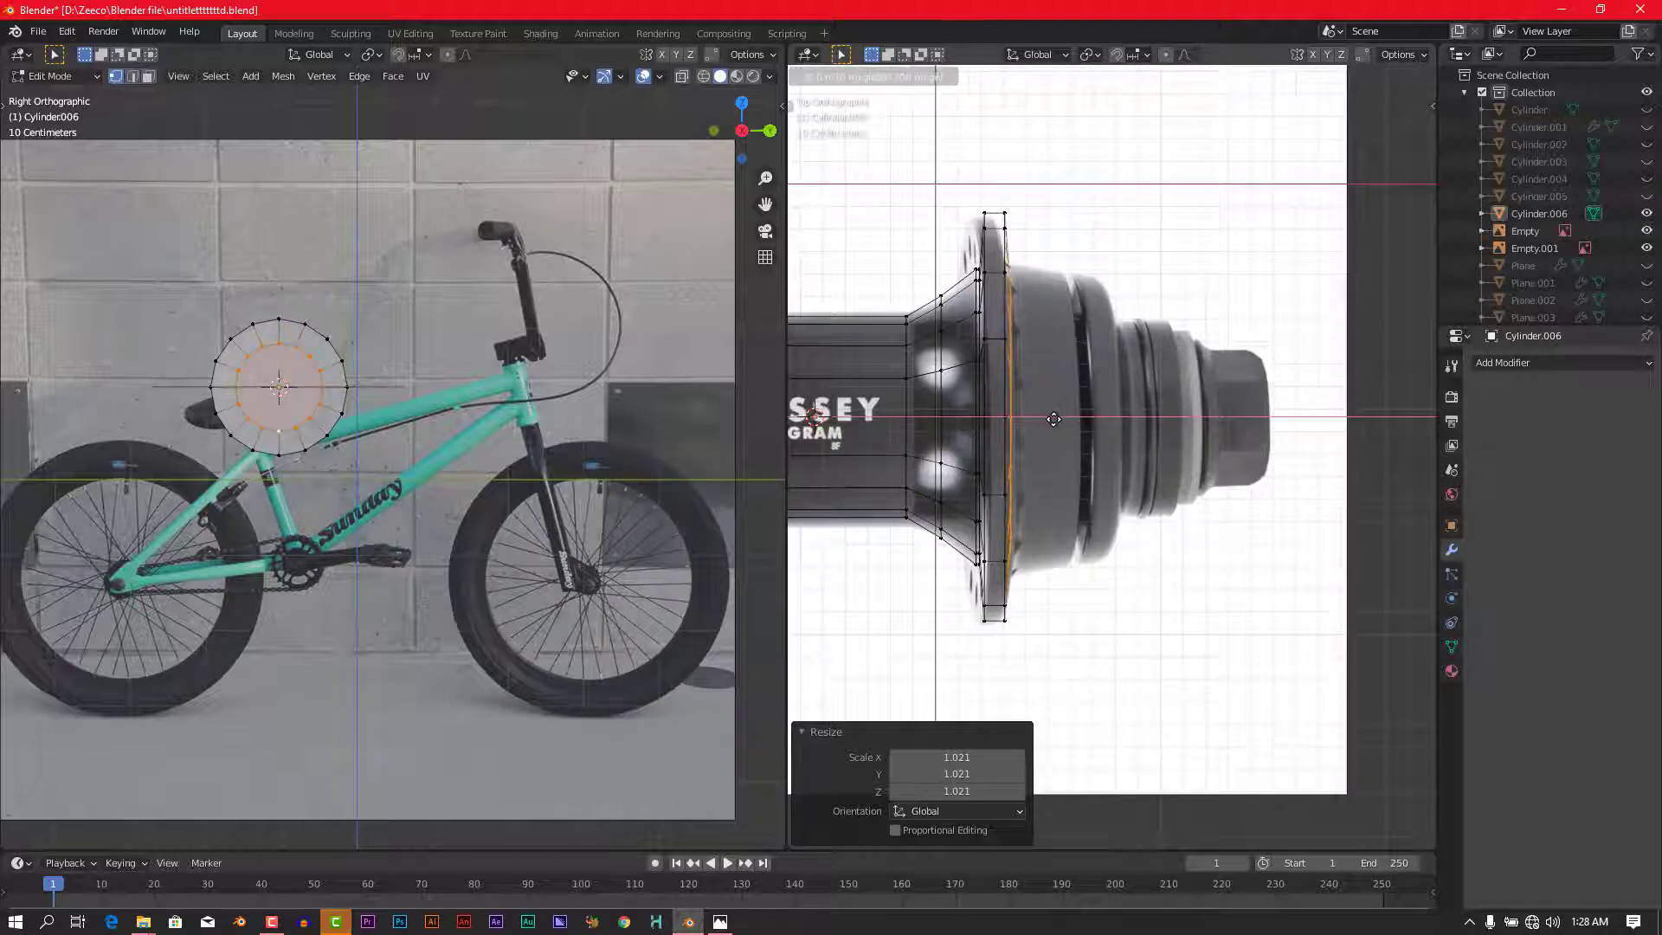
pyautogui.click(1056, 420)
# - Extrude the end loop outward three times, by 0.2575 m, 0.0653 m and 0.1422 m, following the stepped section beyond the flange
pyautogui.press('e')
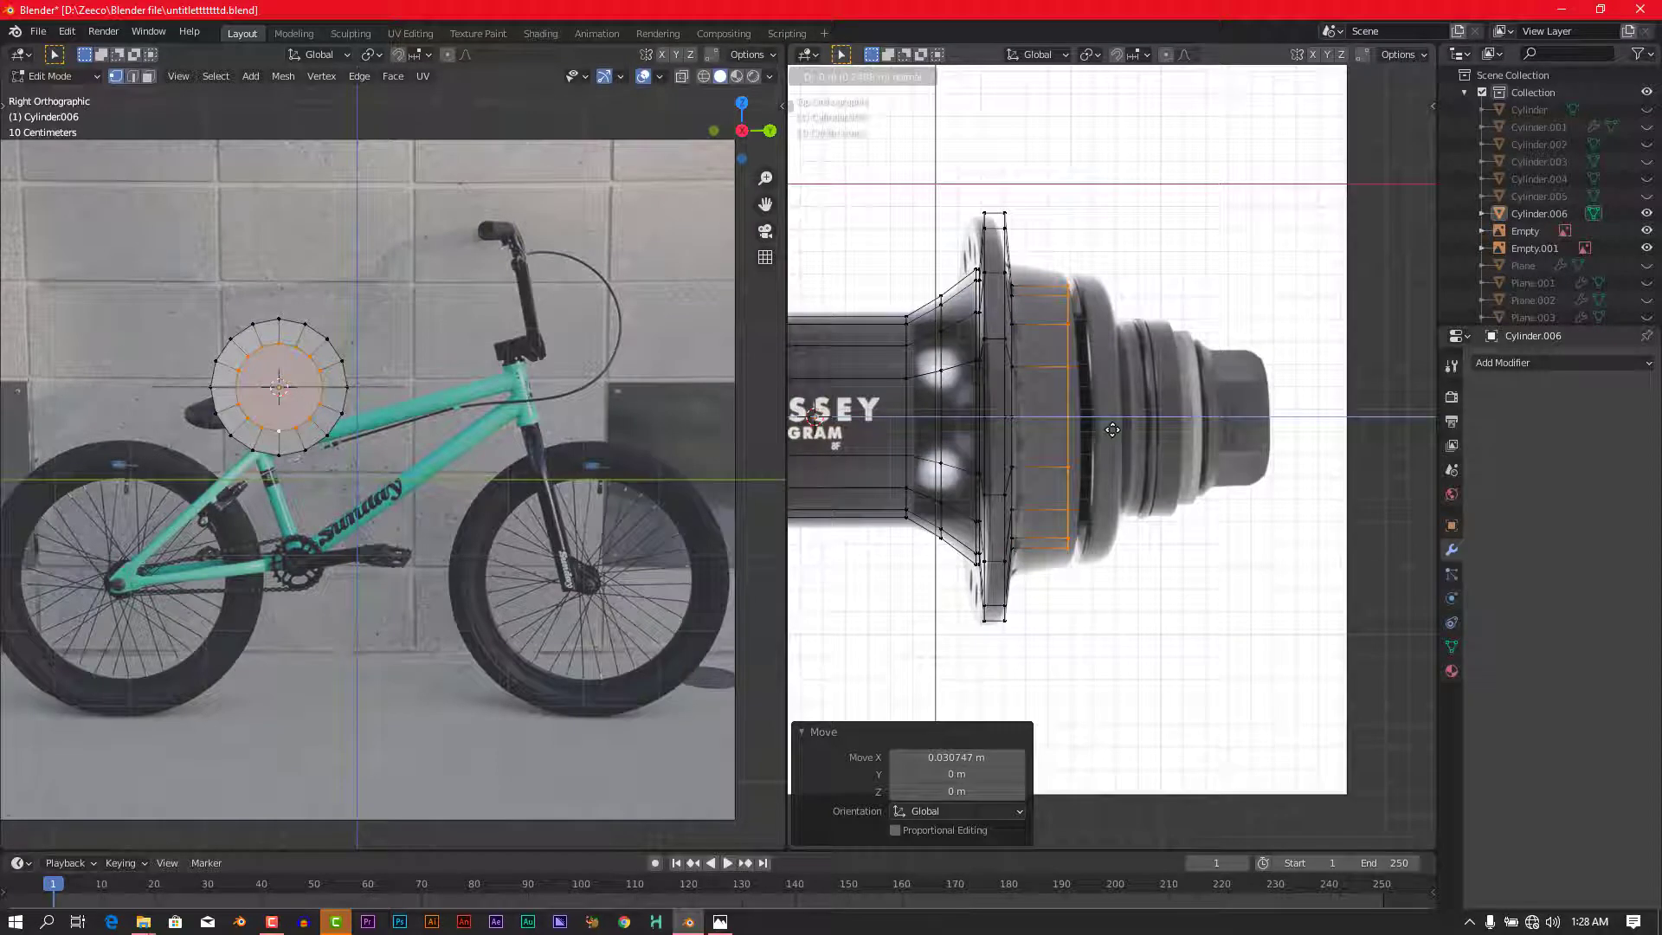
pyautogui.click(1112, 429)
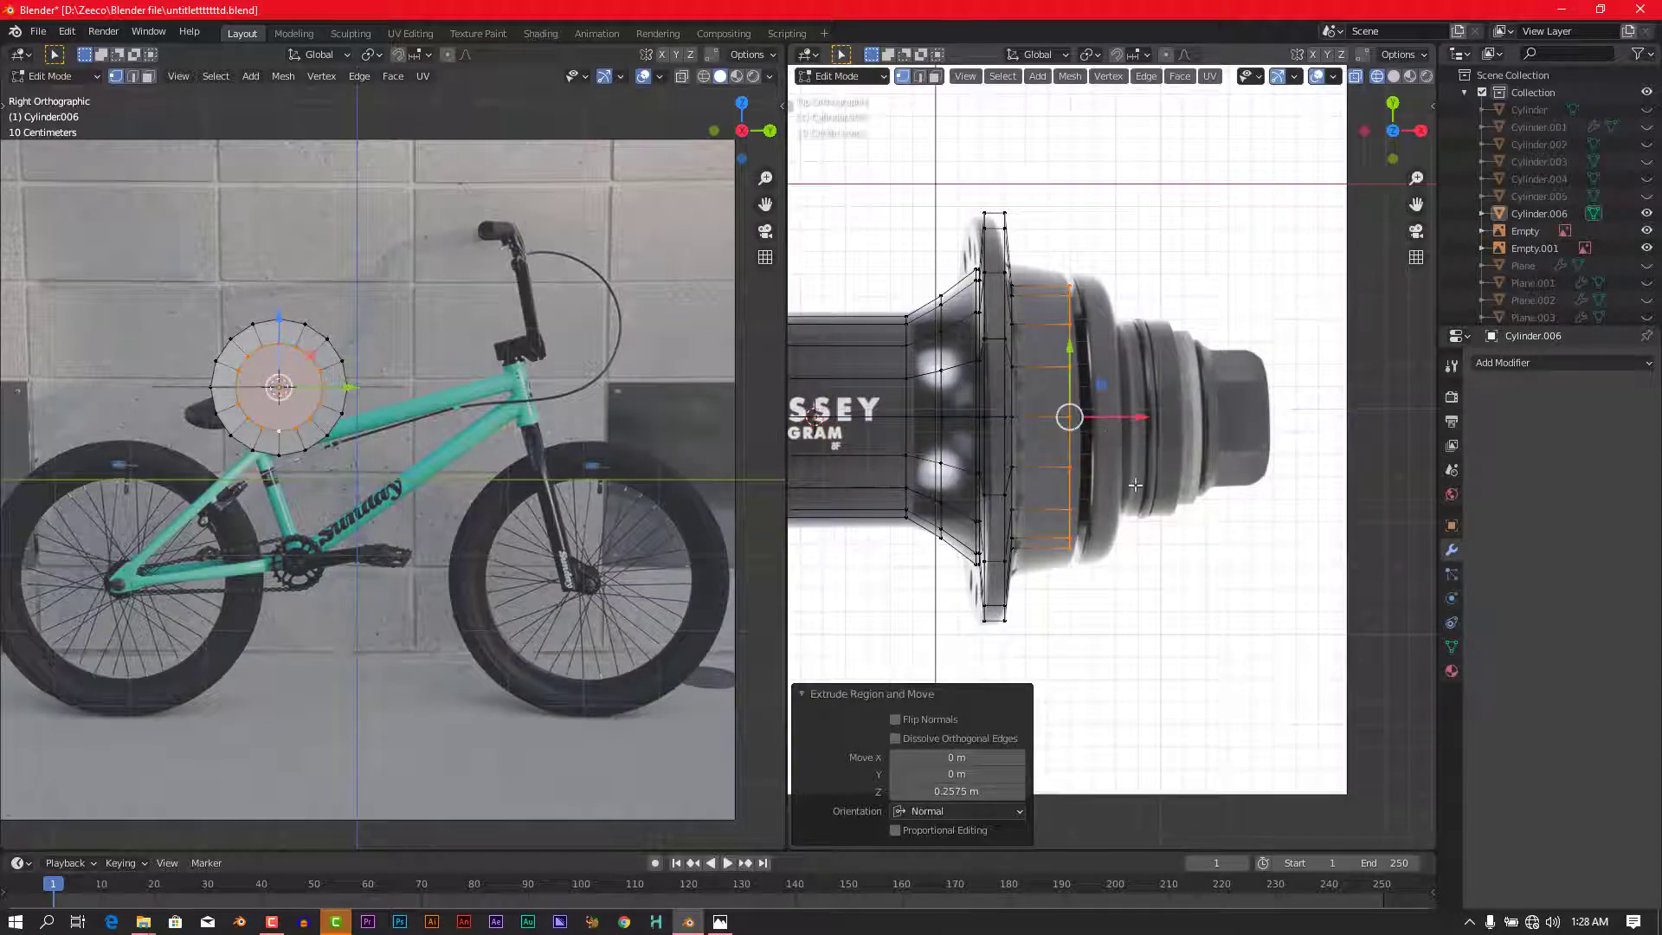
pyautogui.press('e')
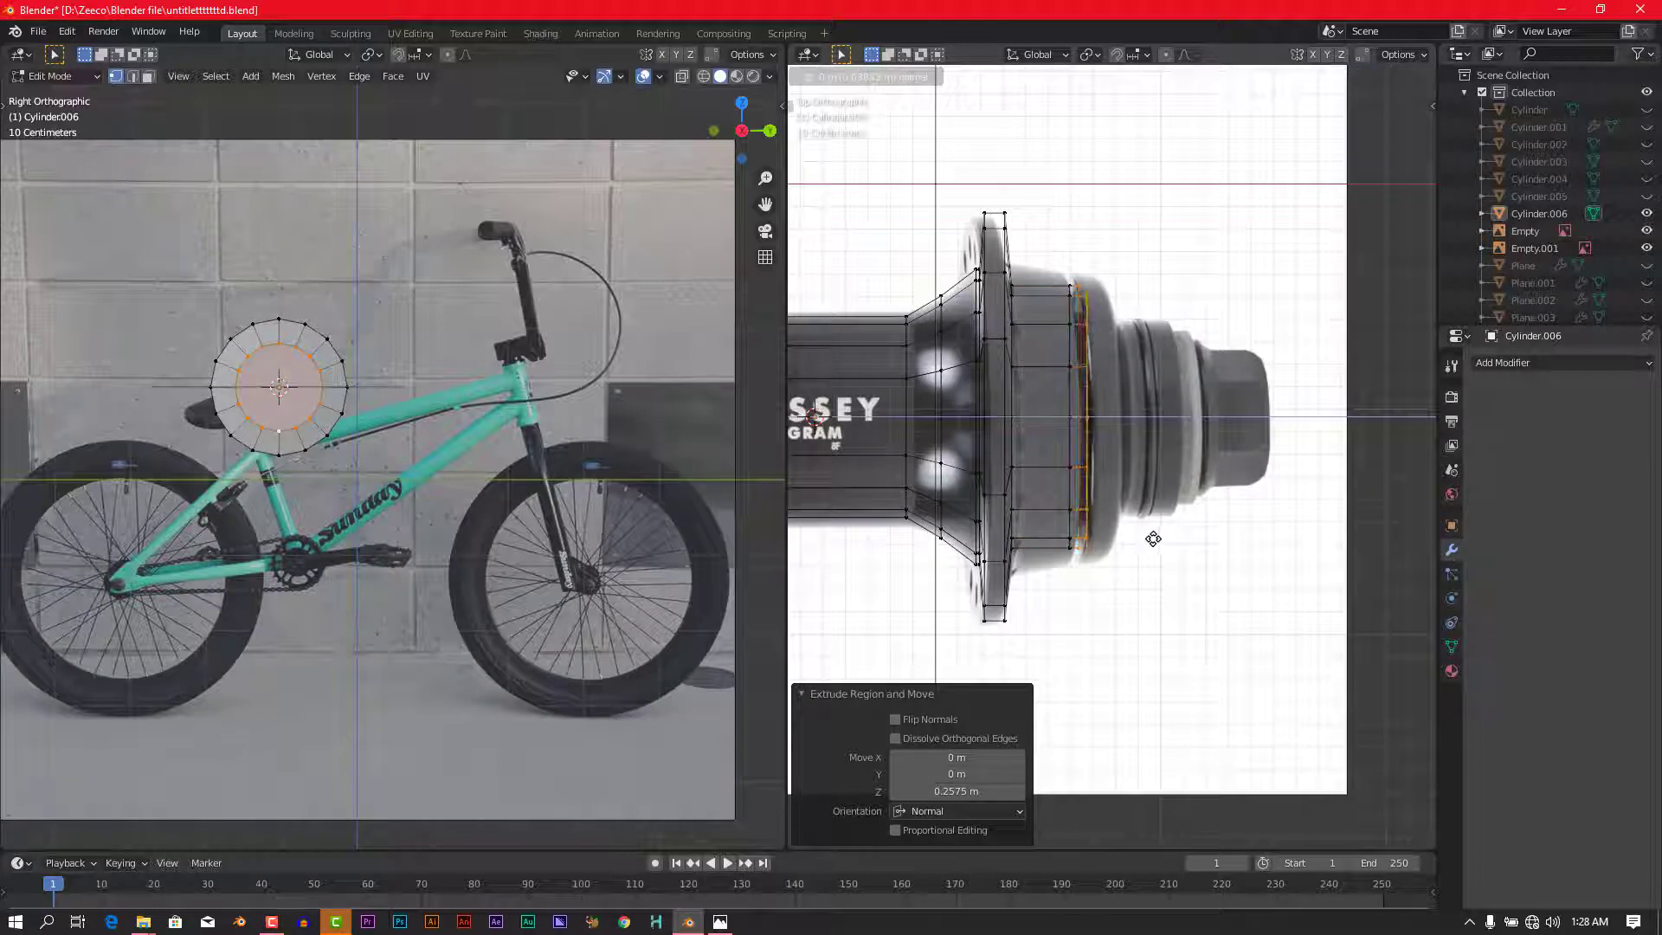
pyautogui.click(1154, 533)
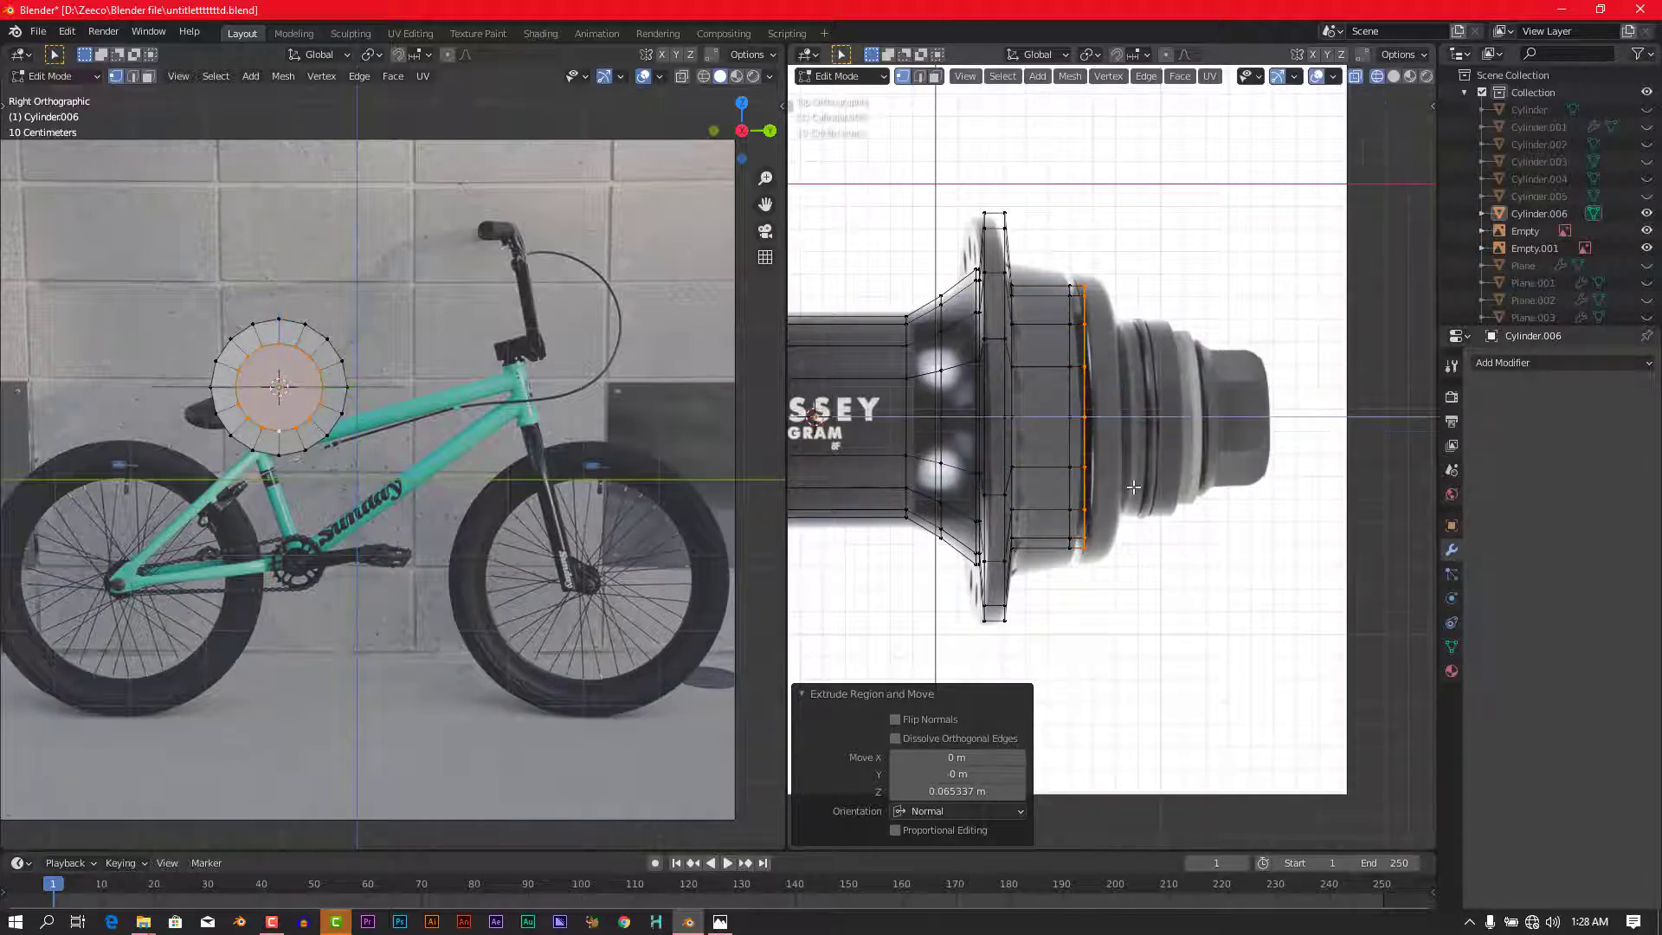
pyautogui.press('e')
pyautogui.click(1165, 488)
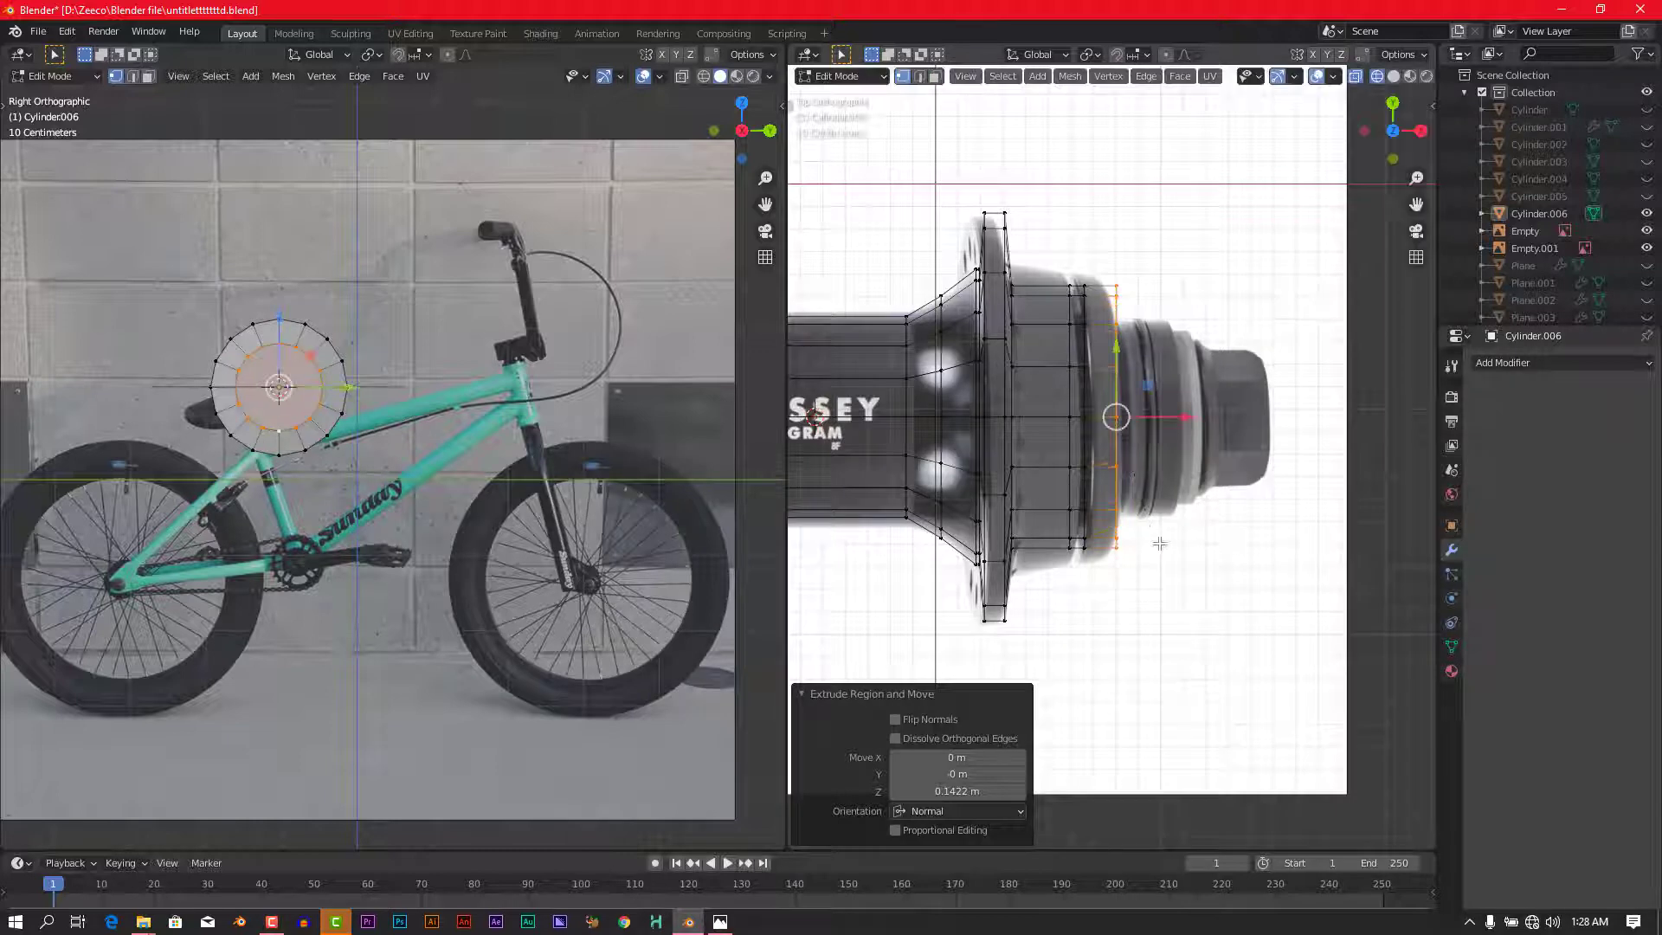
# - Extrude the end face in place, scale it by 0.650, and extrude it 0.369 m to the start of the end nut
pyautogui.press('e')
pyautogui.rightClick(1212, 581)
pyautogui.press('s')
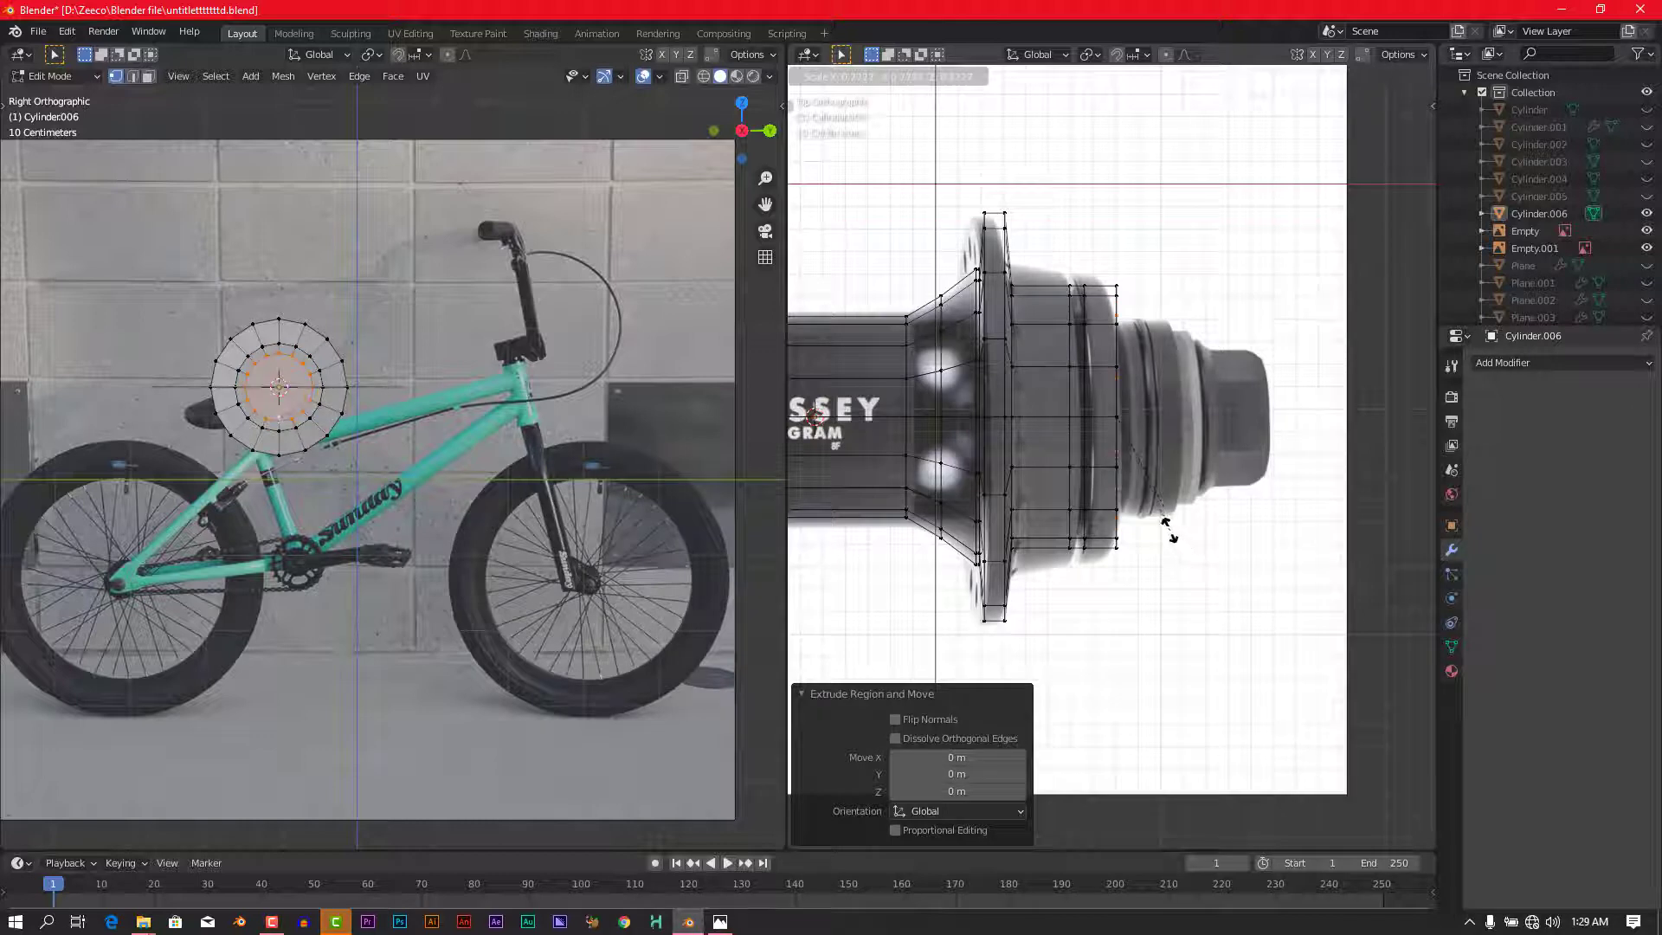
pyautogui.click(1175, 522)
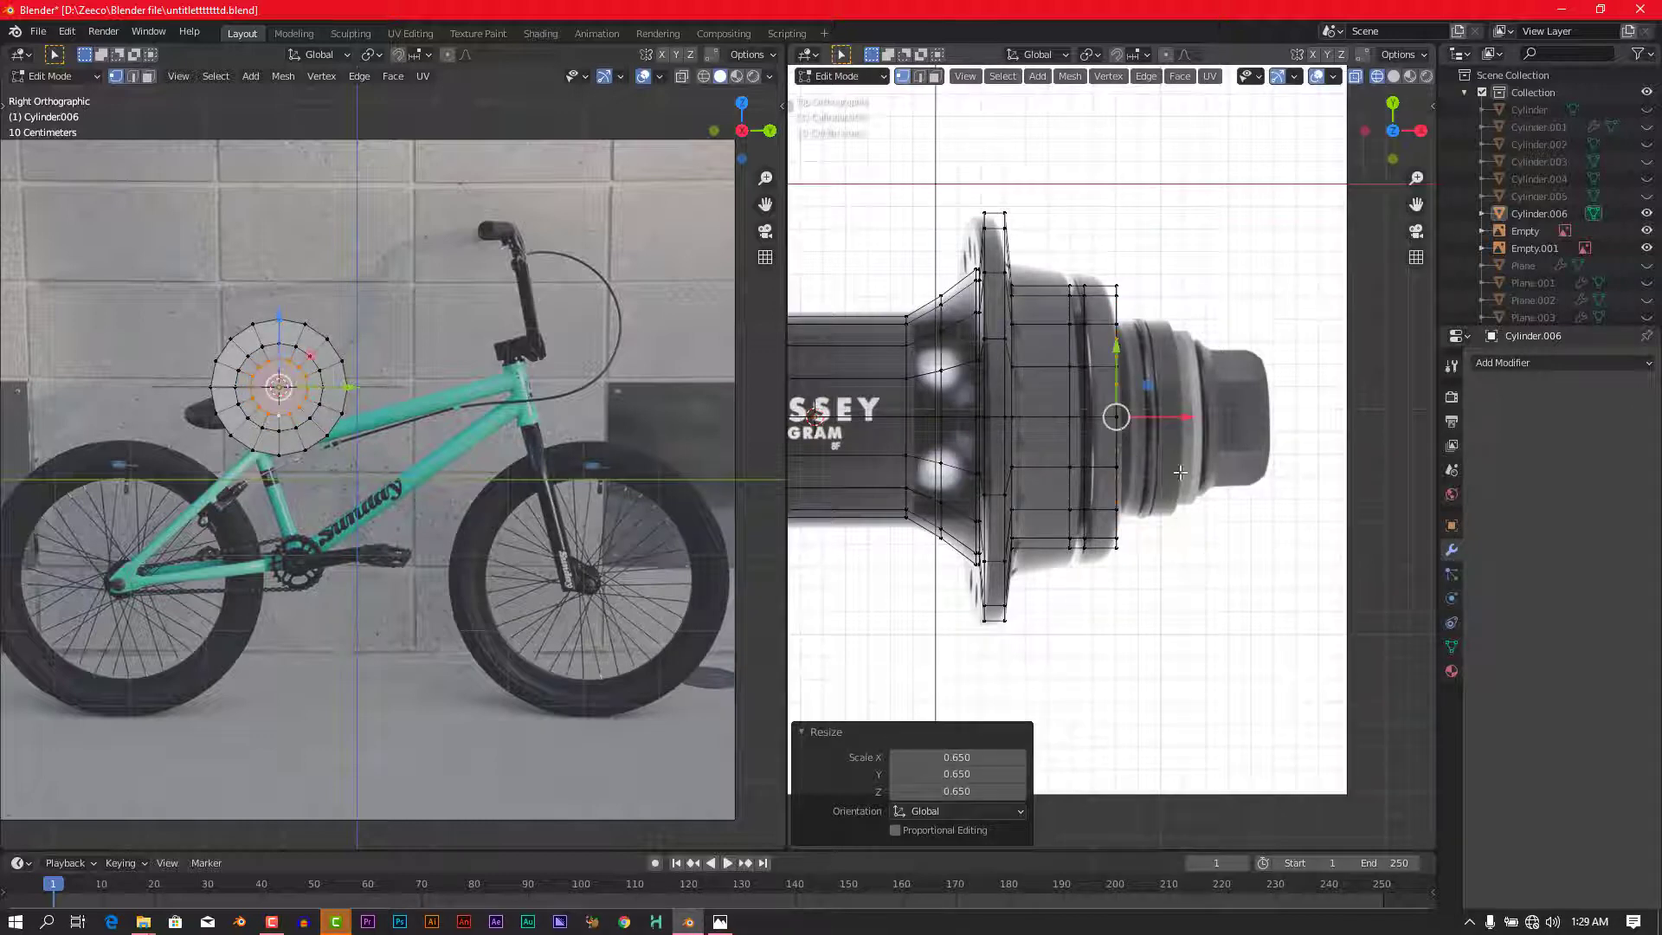
pyautogui.press('e')
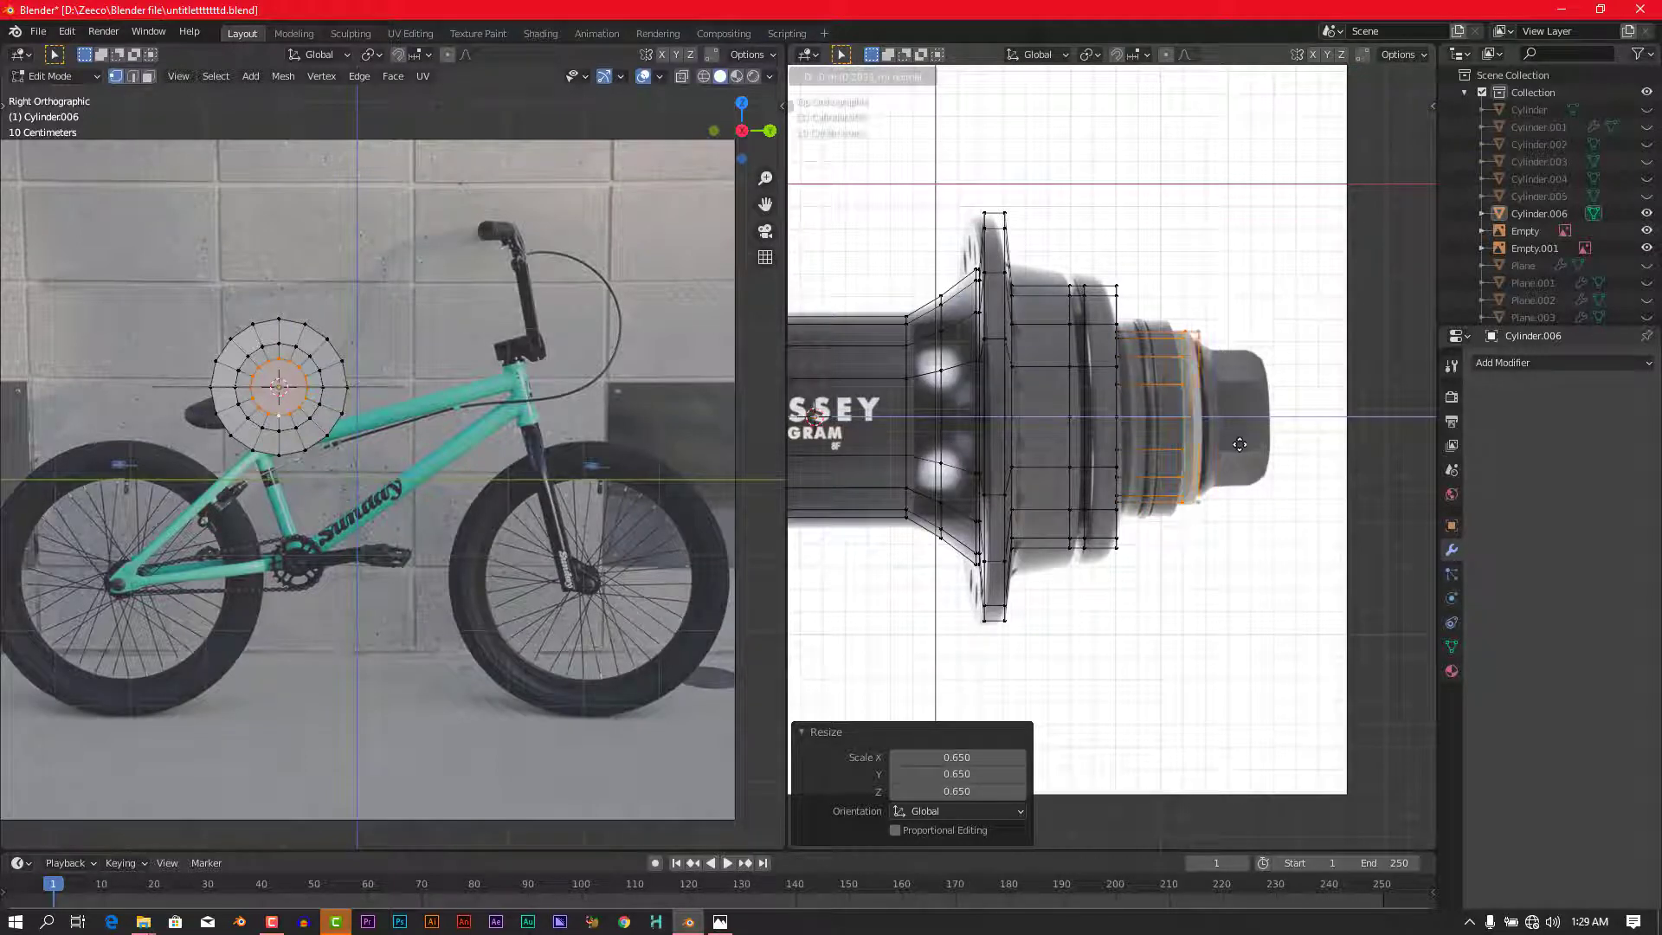
pyautogui.click(1241, 443)
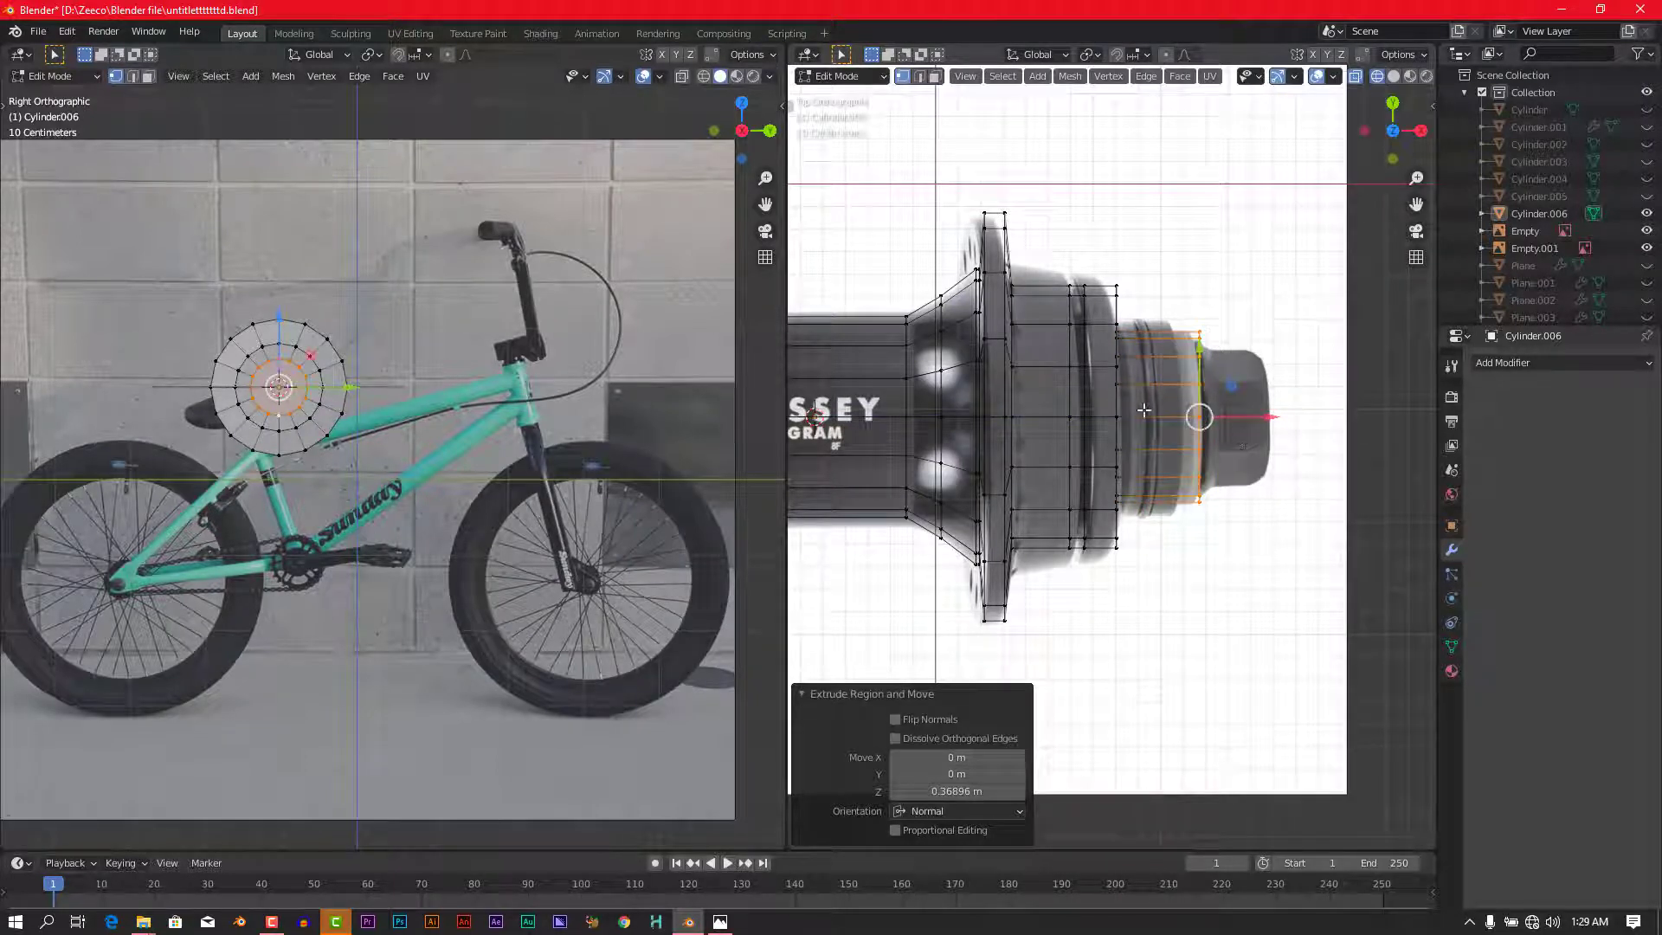
# - Sink a groove in the narrow band beyond the flange by extruding its two edge loops in place and scaling by 0.876
pyautogui.scroll(-1, 1150, 416)
pyautogui.scroll(3, 1097, 406)
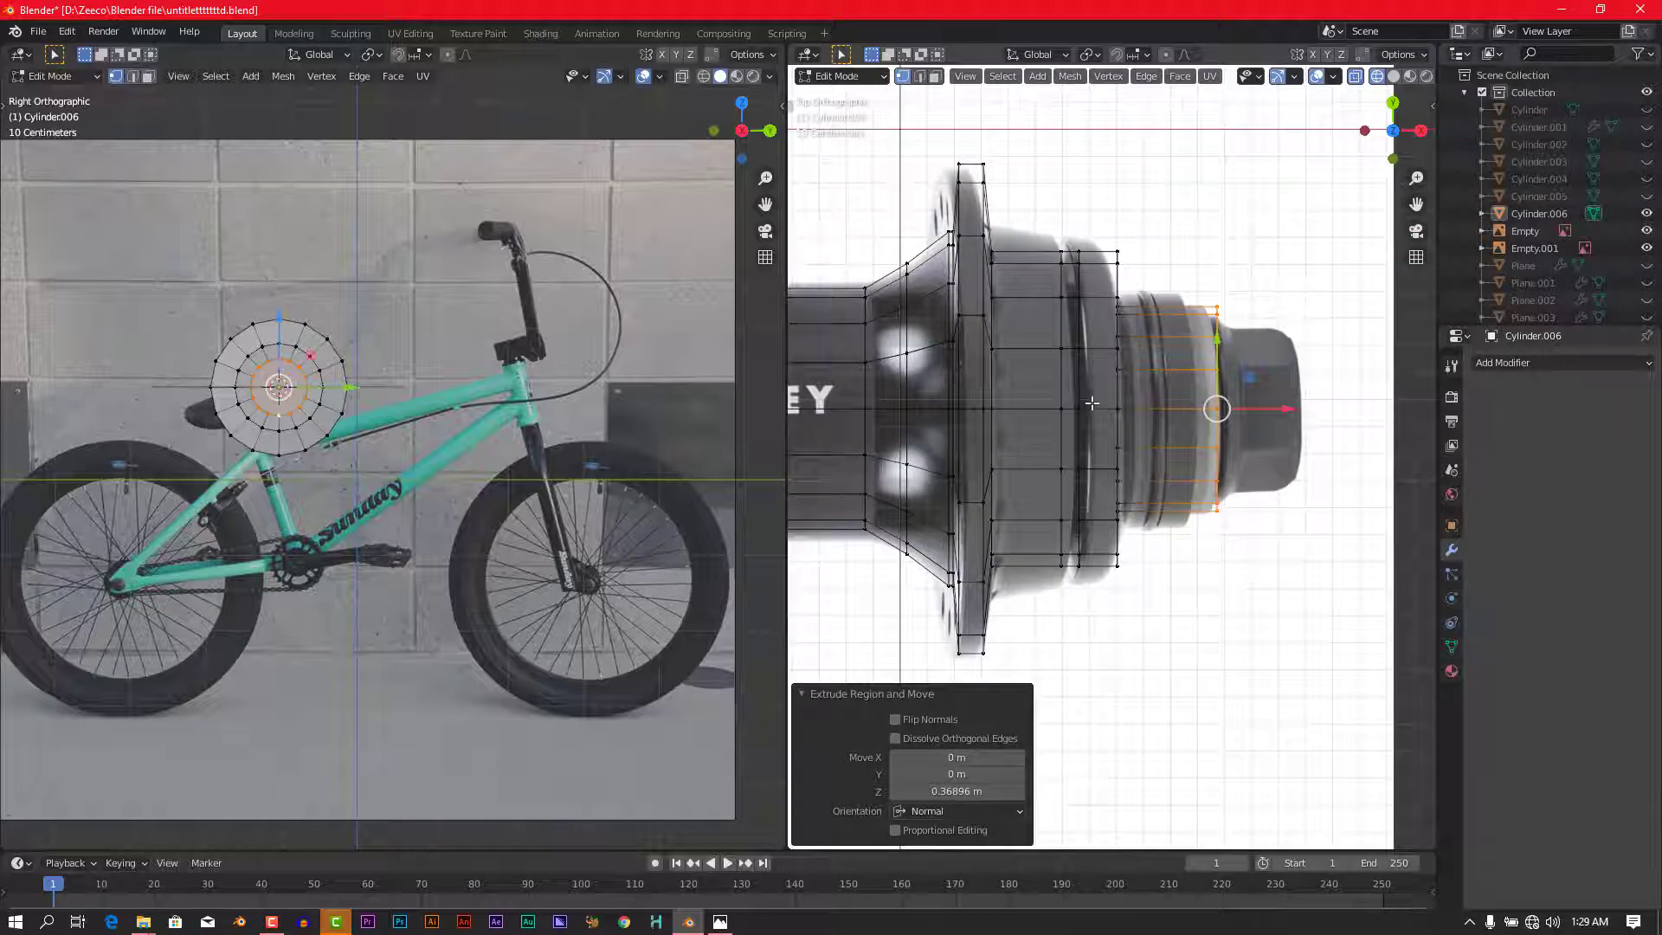
pyautogui.keyDown('alt'); pyautogui.click(1071, 364); pyautogui.keyUp('alt')
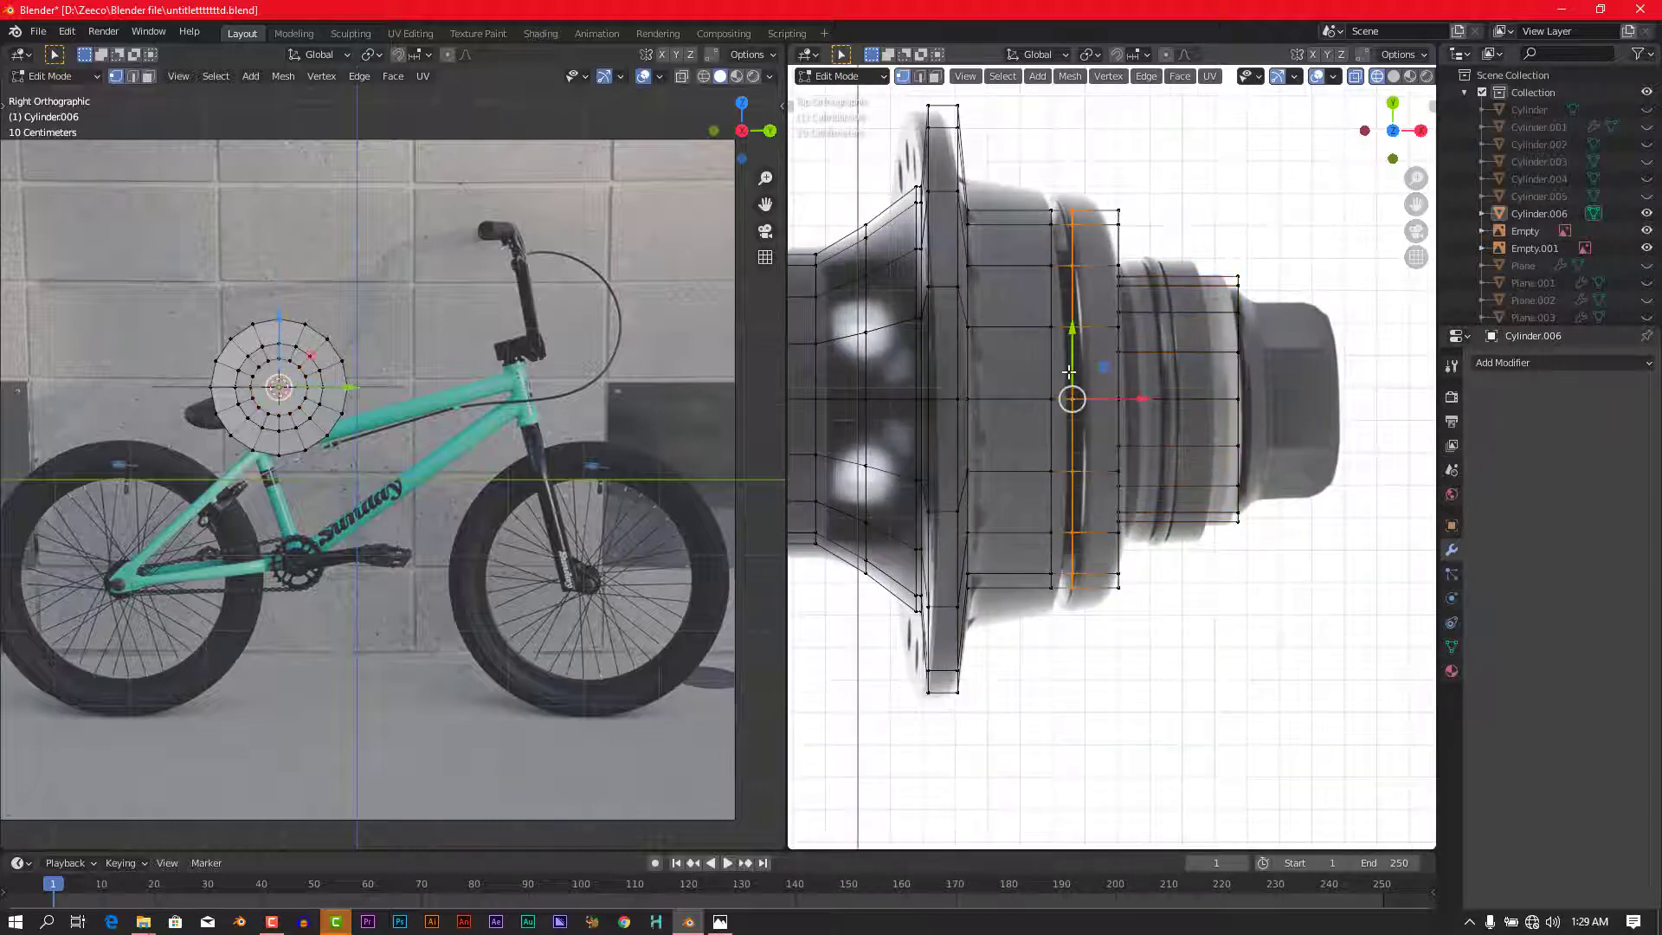
pyautogui.keyDown('alt'); pyautogui.keyDown('shift'); pyautogui.click(1052, 370); pyautogui.keyUp('shift'); pyautogui.keyUp('alt')
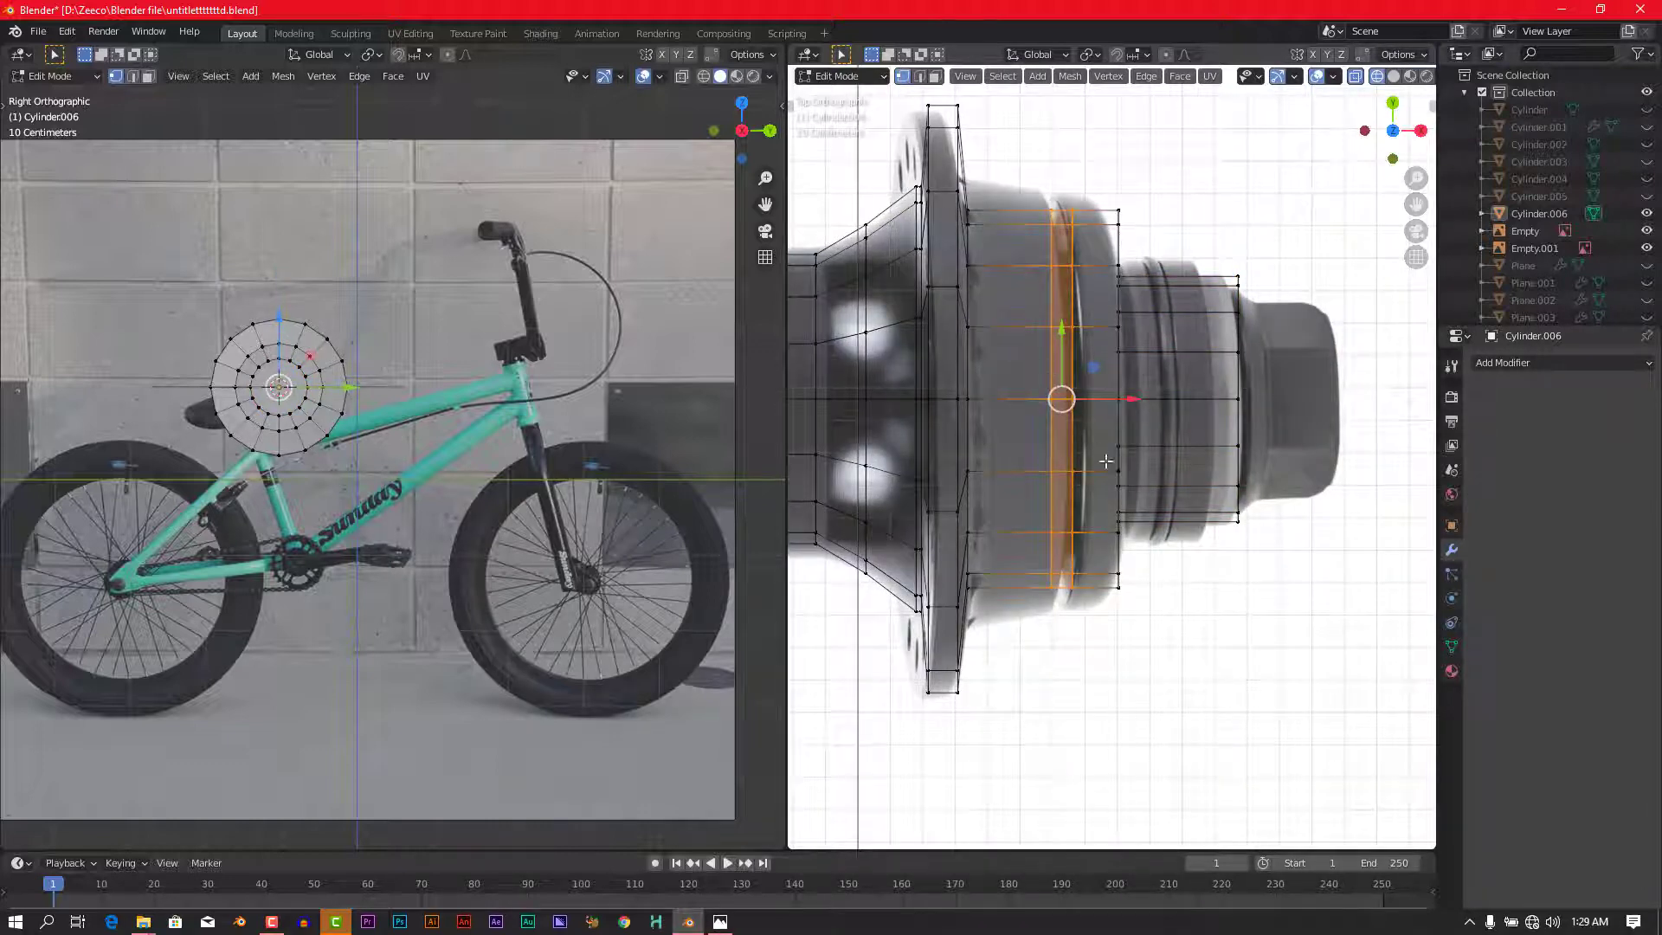
pyautogui.press('s')
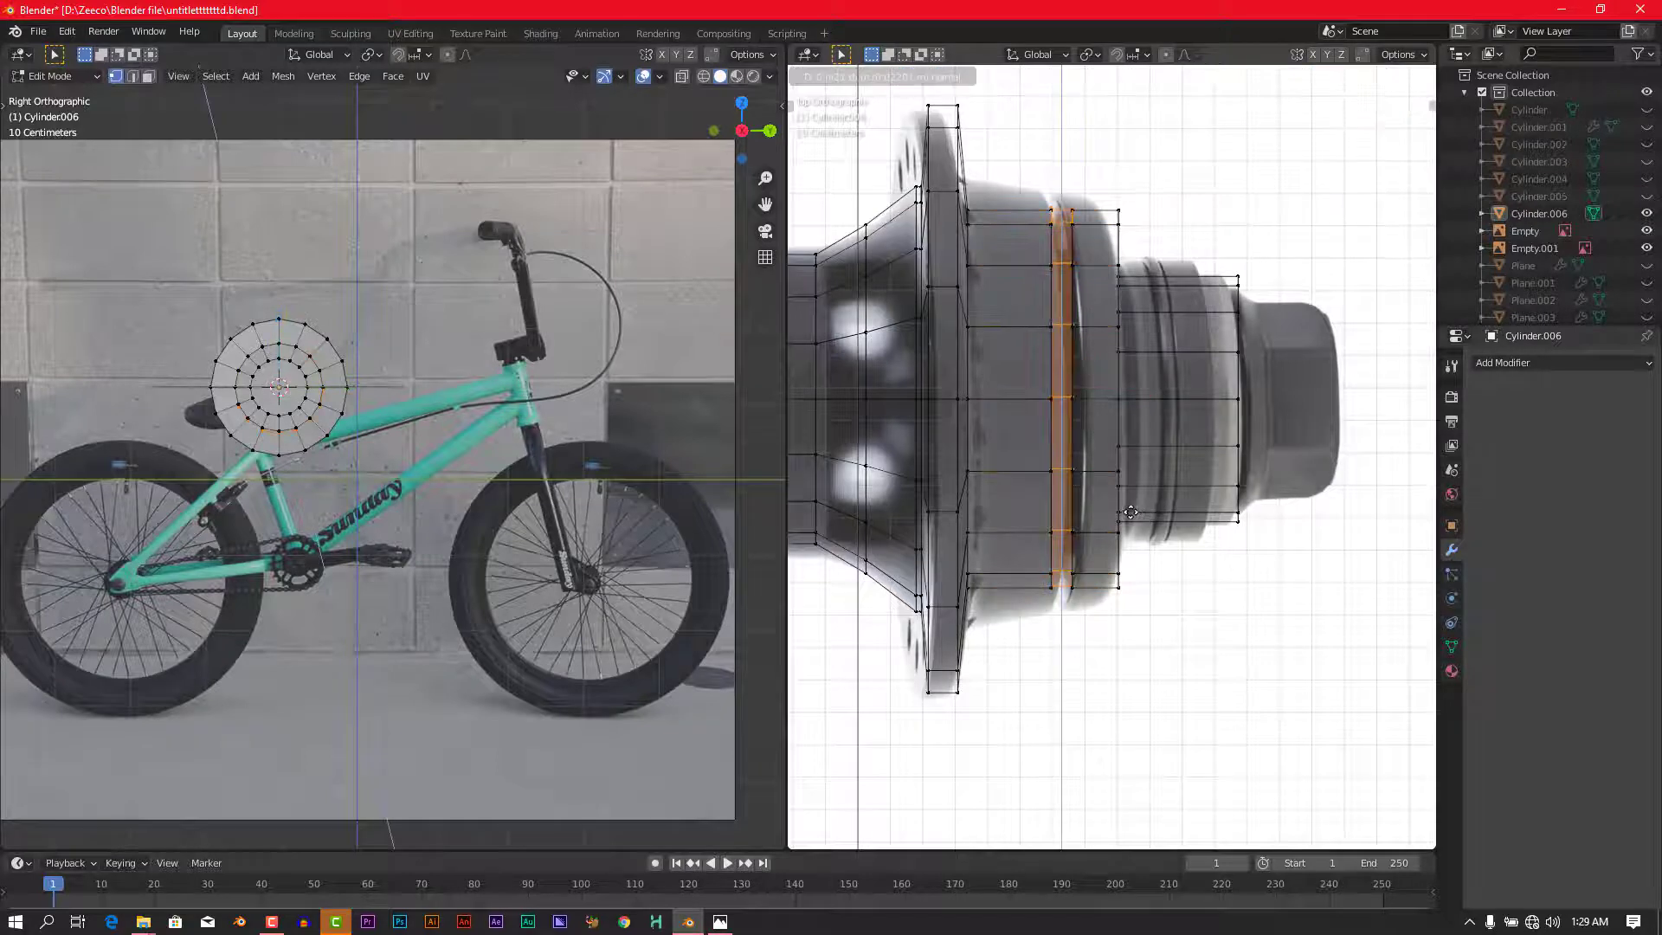
pyautogui.rightClick(1190, 433)
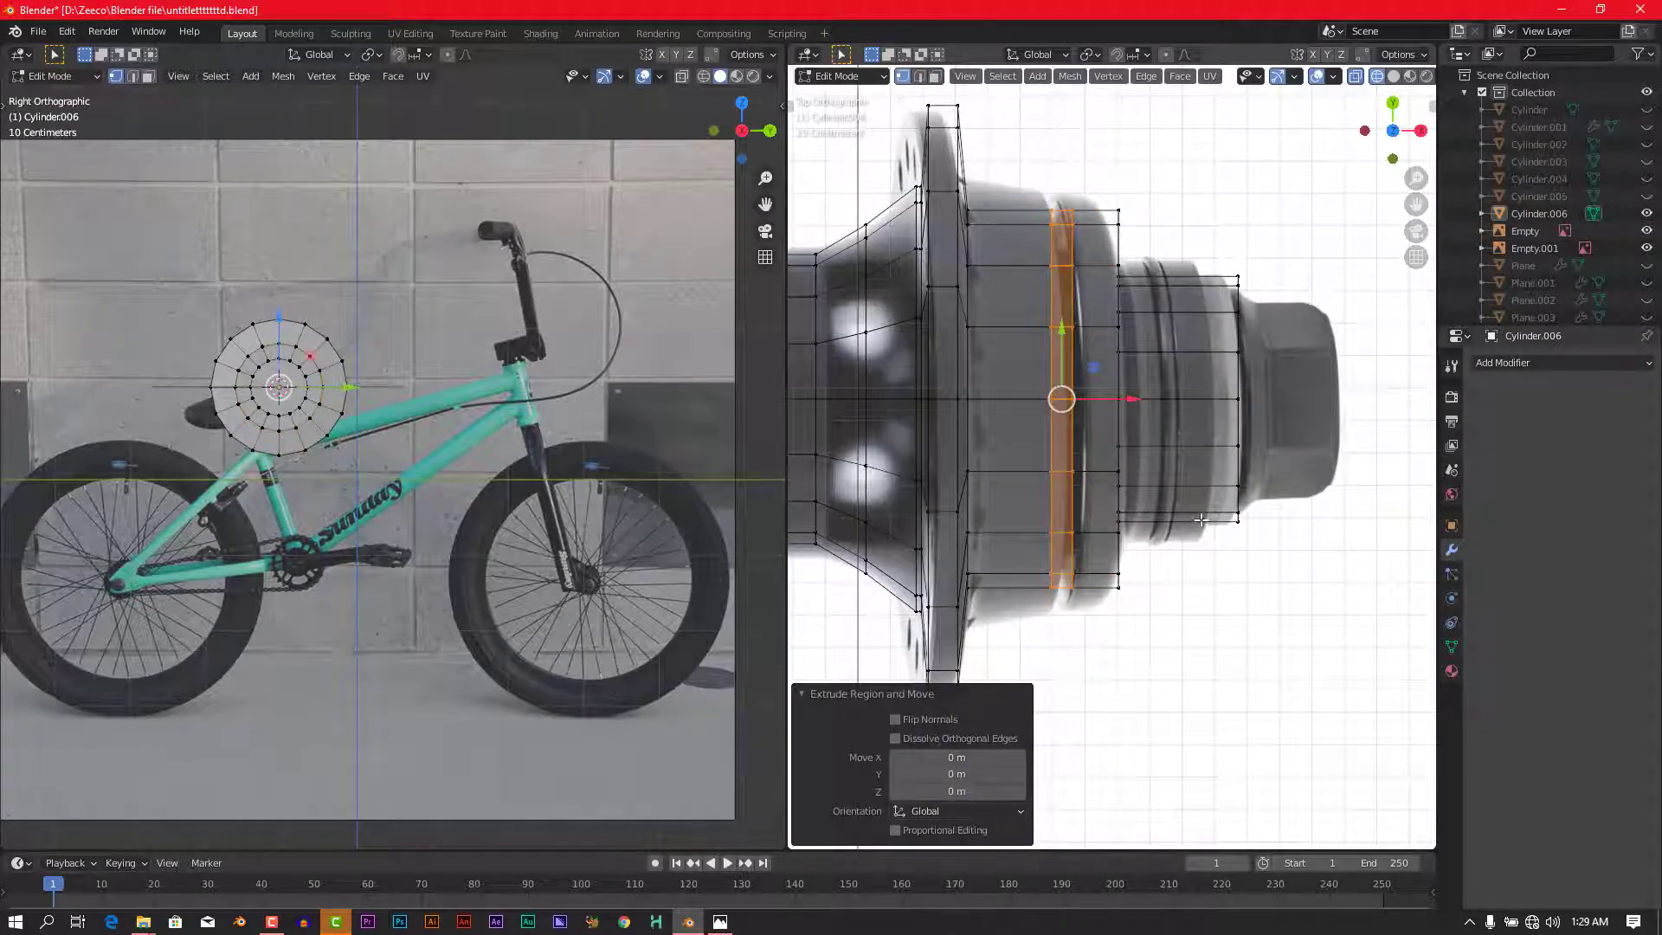
pyautogui.press('s')
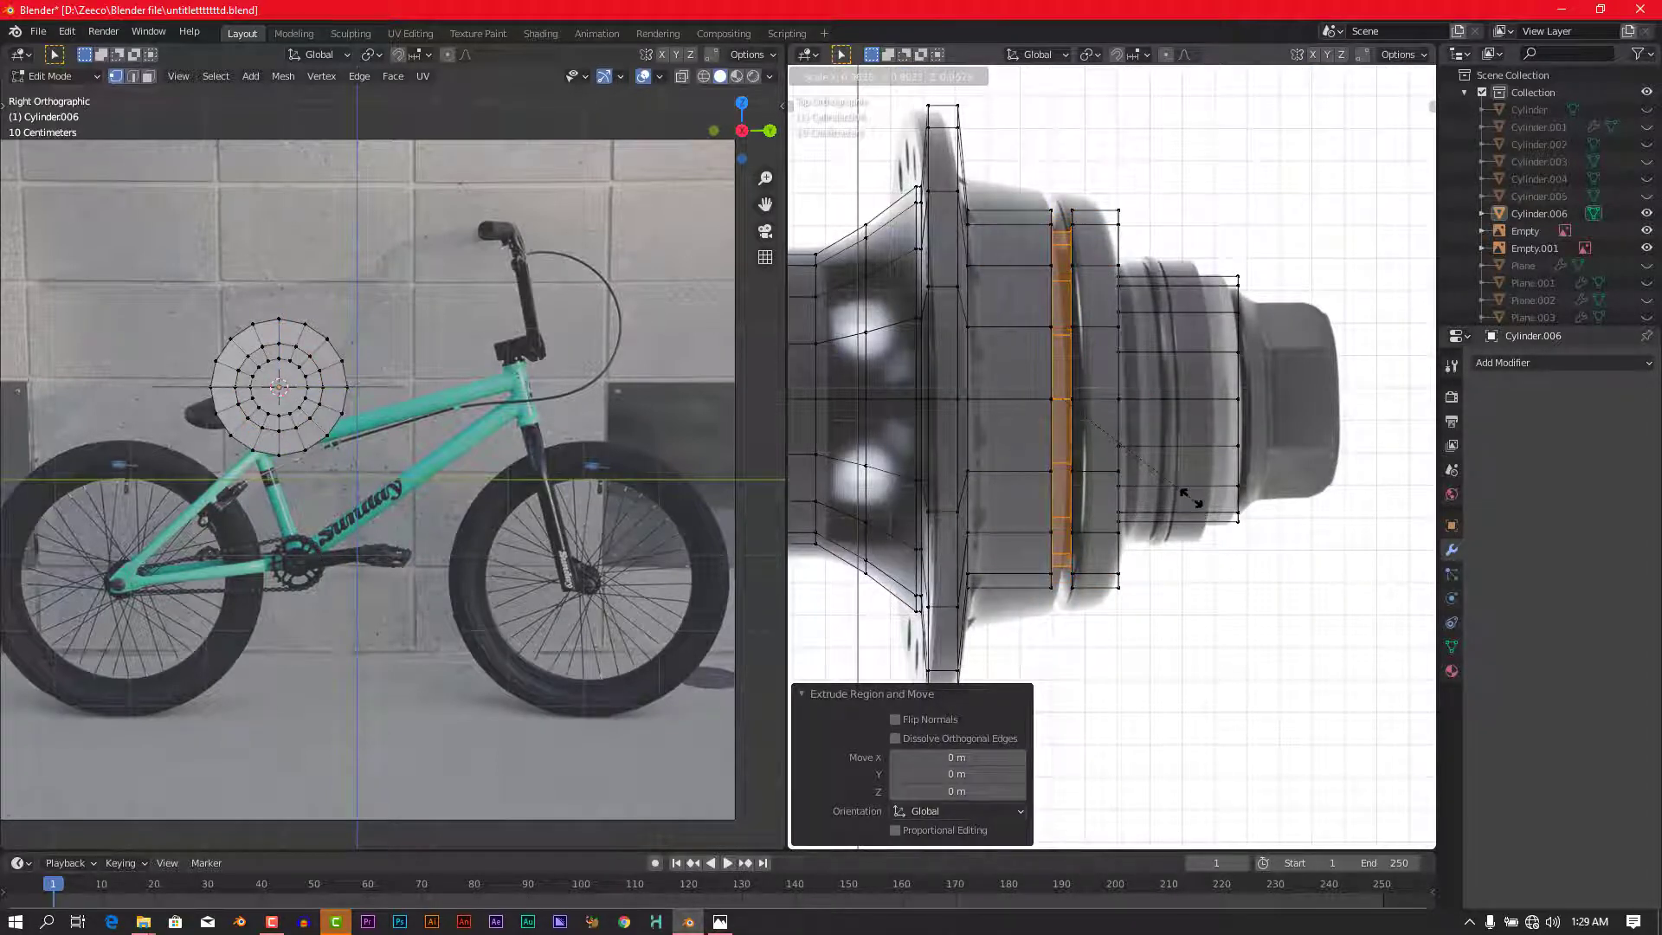
pyautogui.click(1194, 495)
# - Switch the hub view to solid shading, inspect the groove and stepped end from several angles, and return to top view
pyautogui.press('z')
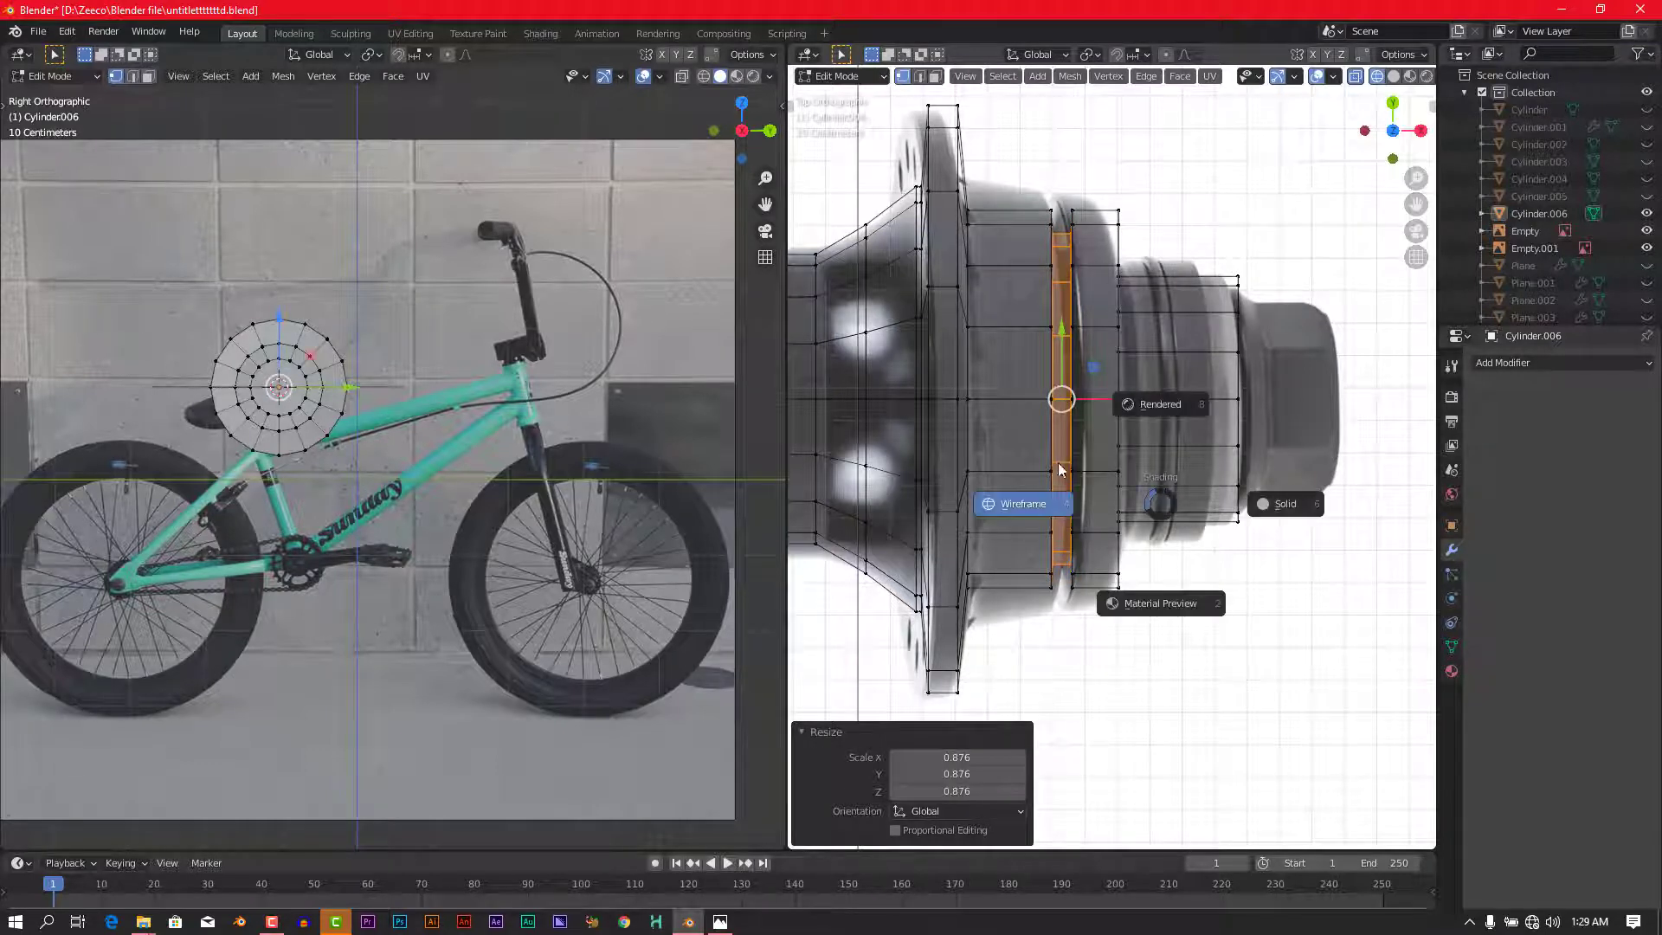
pyautogui.click(1280, 507)
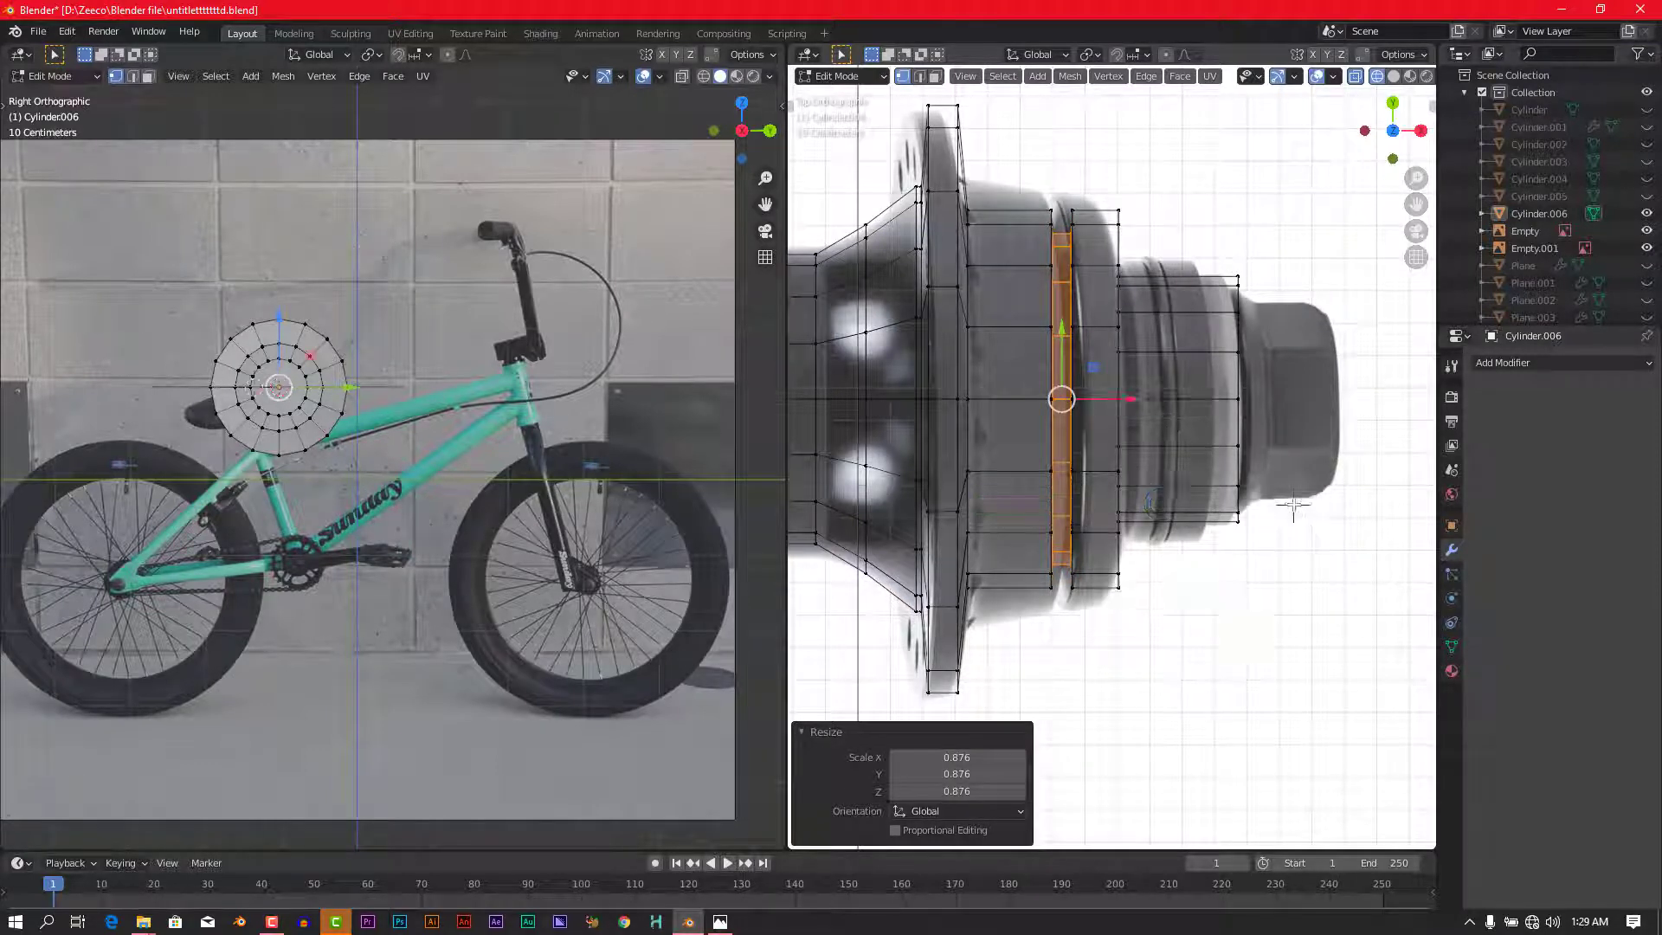
pyautogui.press('z')
pyautogui.click(1217, 508)
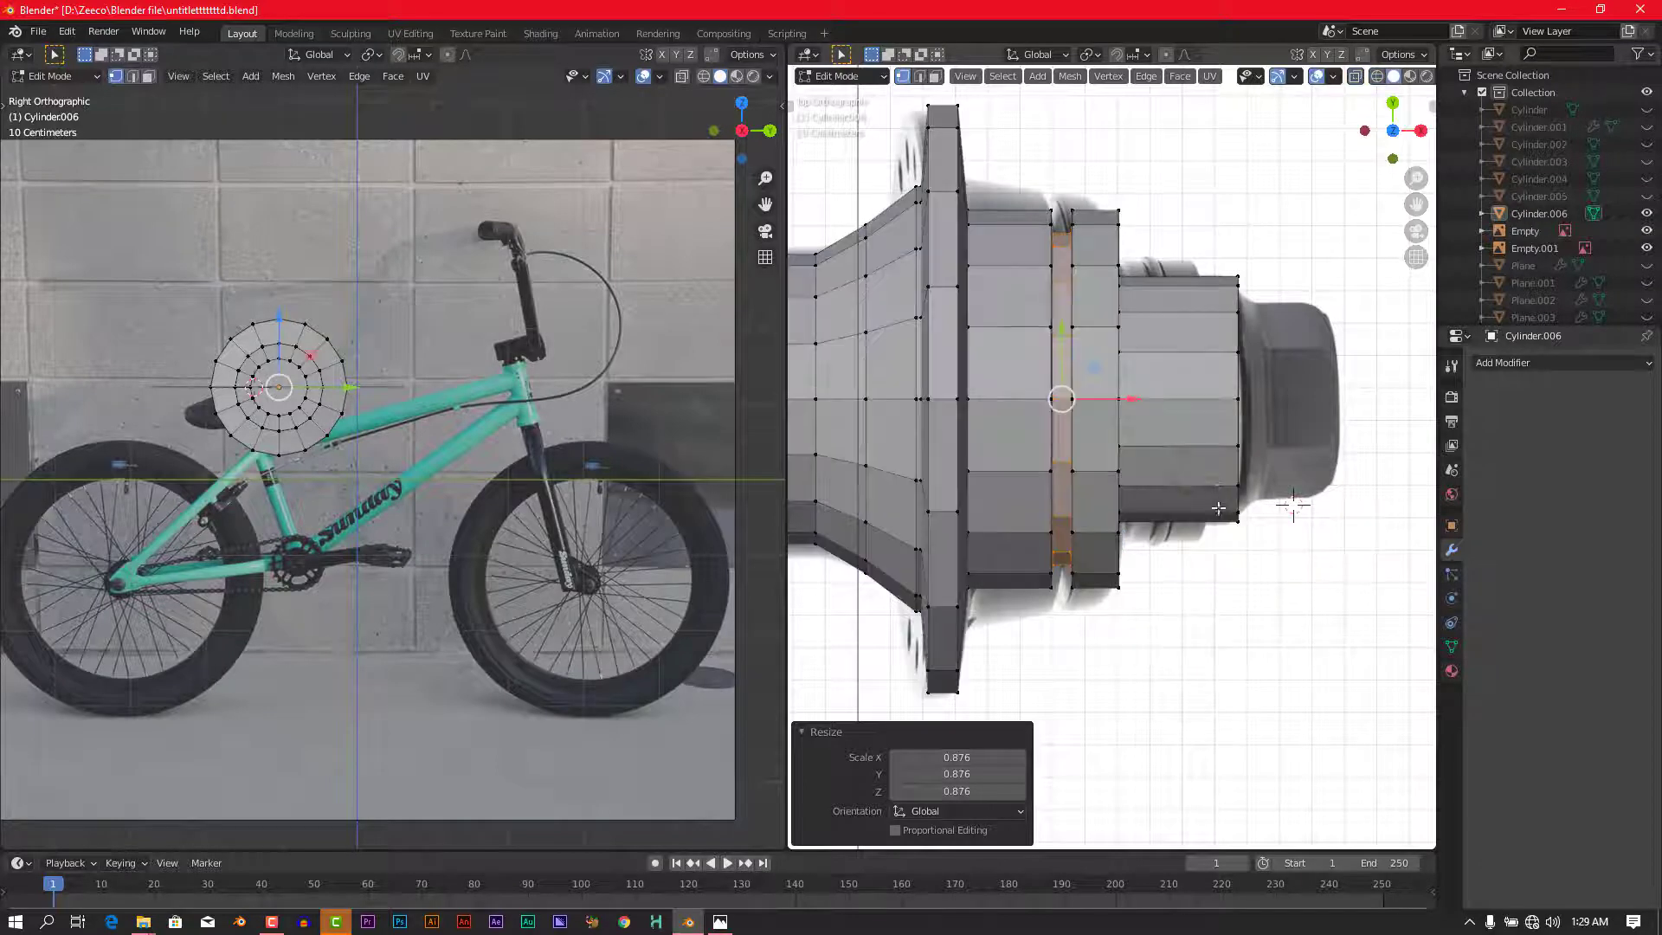
pyautogui.scroll(-2, 1218, 508)
pyautogui.moveTo(1251, 426); pyautogui.dragTo(1213, 417, button='middle')
pyautogui.scroll(-8, 1212, 416)
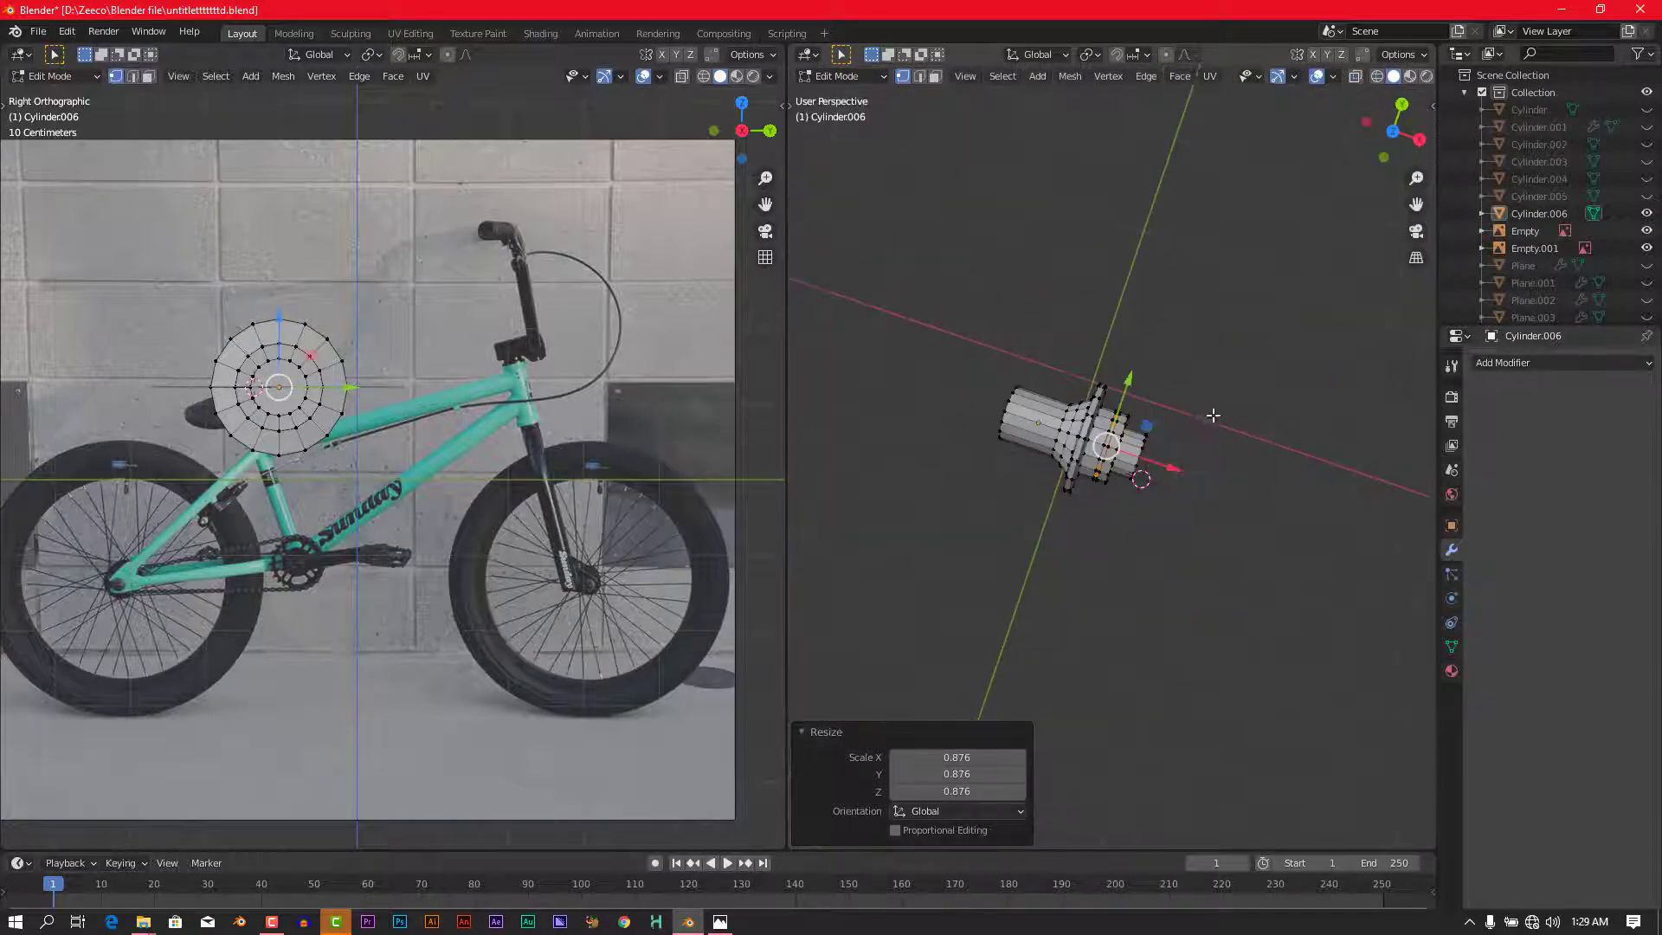
pyautogui.scroll(10, 1213, 415)
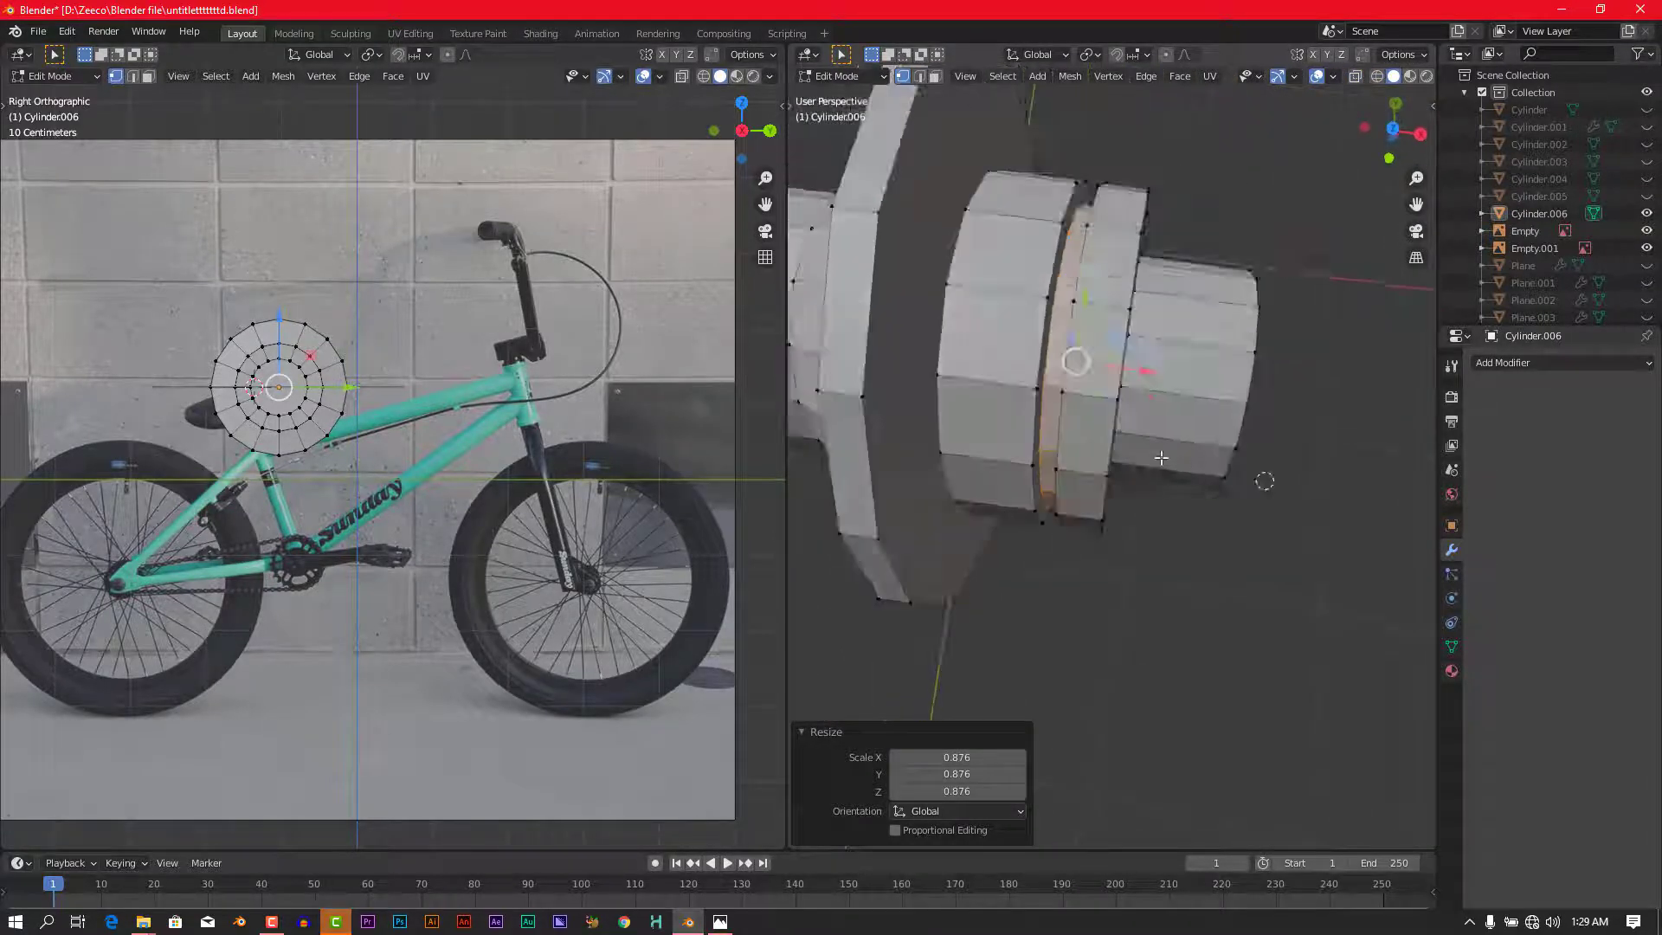
pyautogui.moveTo(1160, 457); pyautogui.dragTo(1149, 433, button='middle')
pyautogui.press('KP_3')
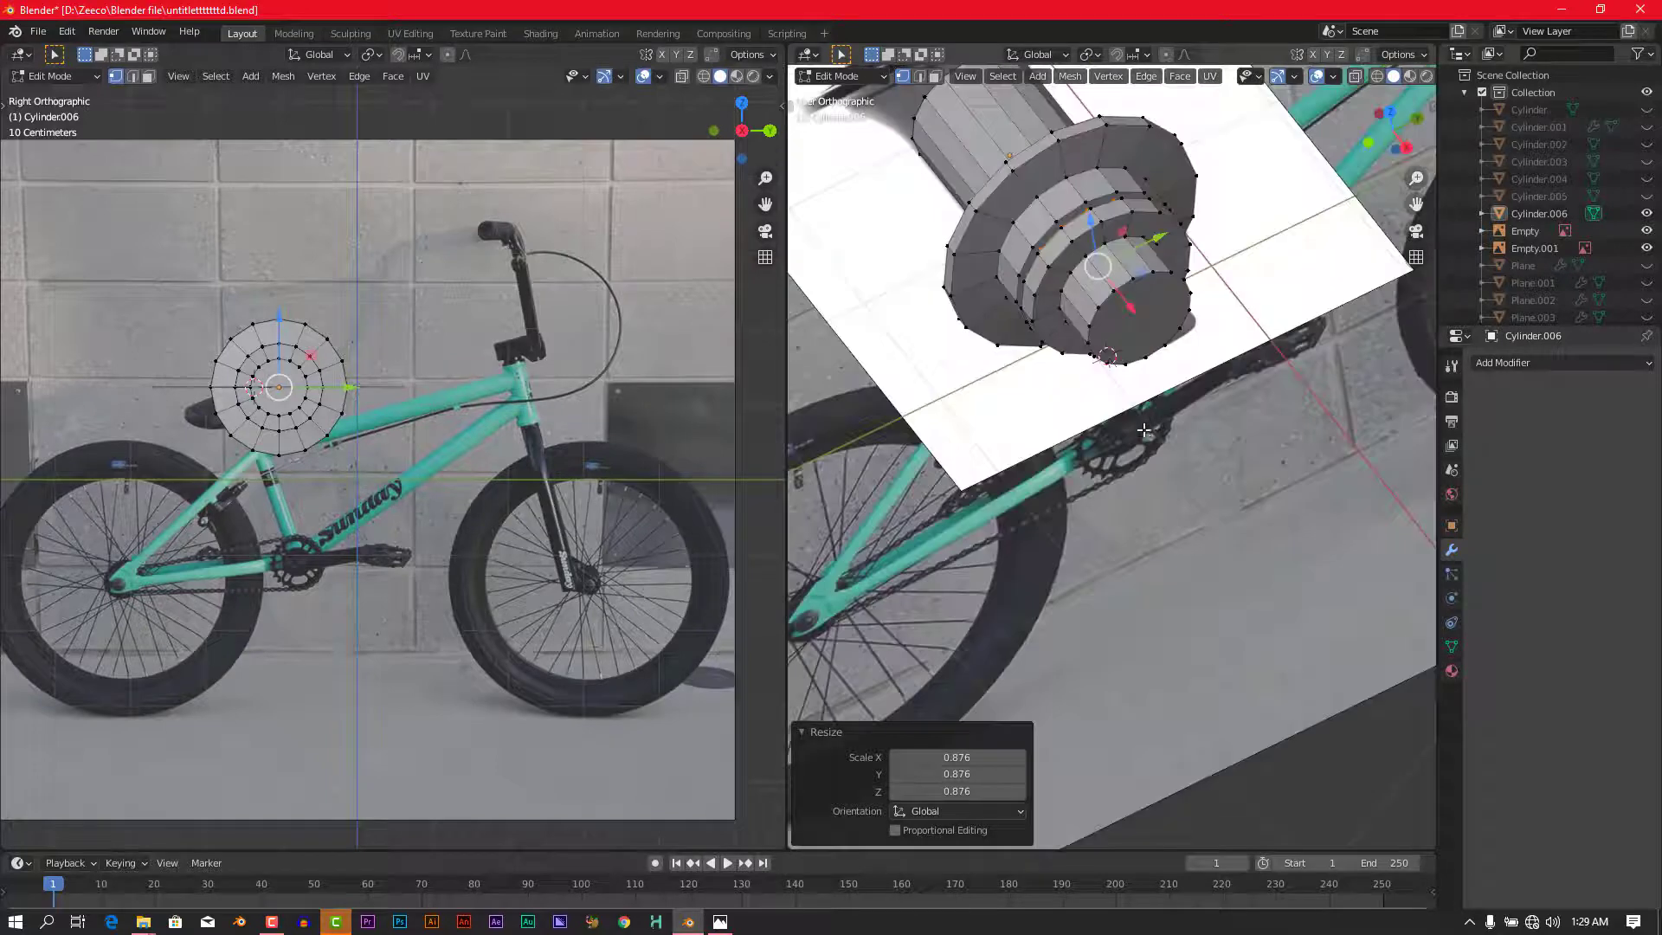
pyautogui.press('KP_7')
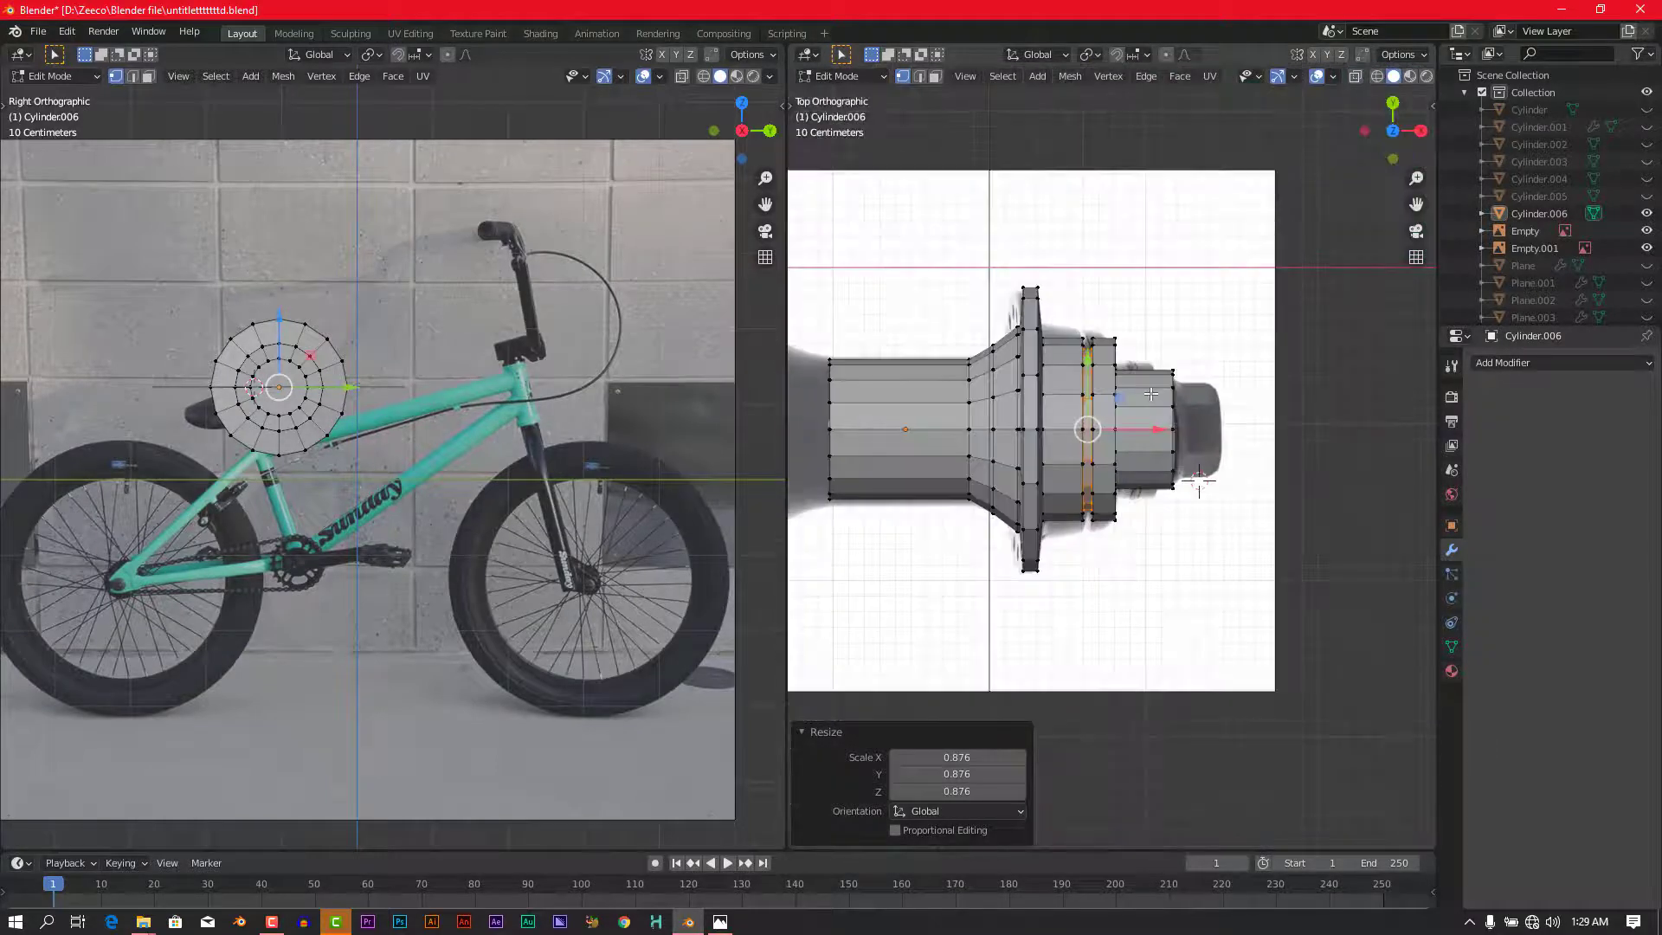
# - Add a Subdivision Surface modifier to the hub
pyautogui.keyDown('shift'); pyautogui.moveTo(1178, 378); pyautogui.dragTo(1261, 371, button='middle'); pyautogui.keyUp('shift')
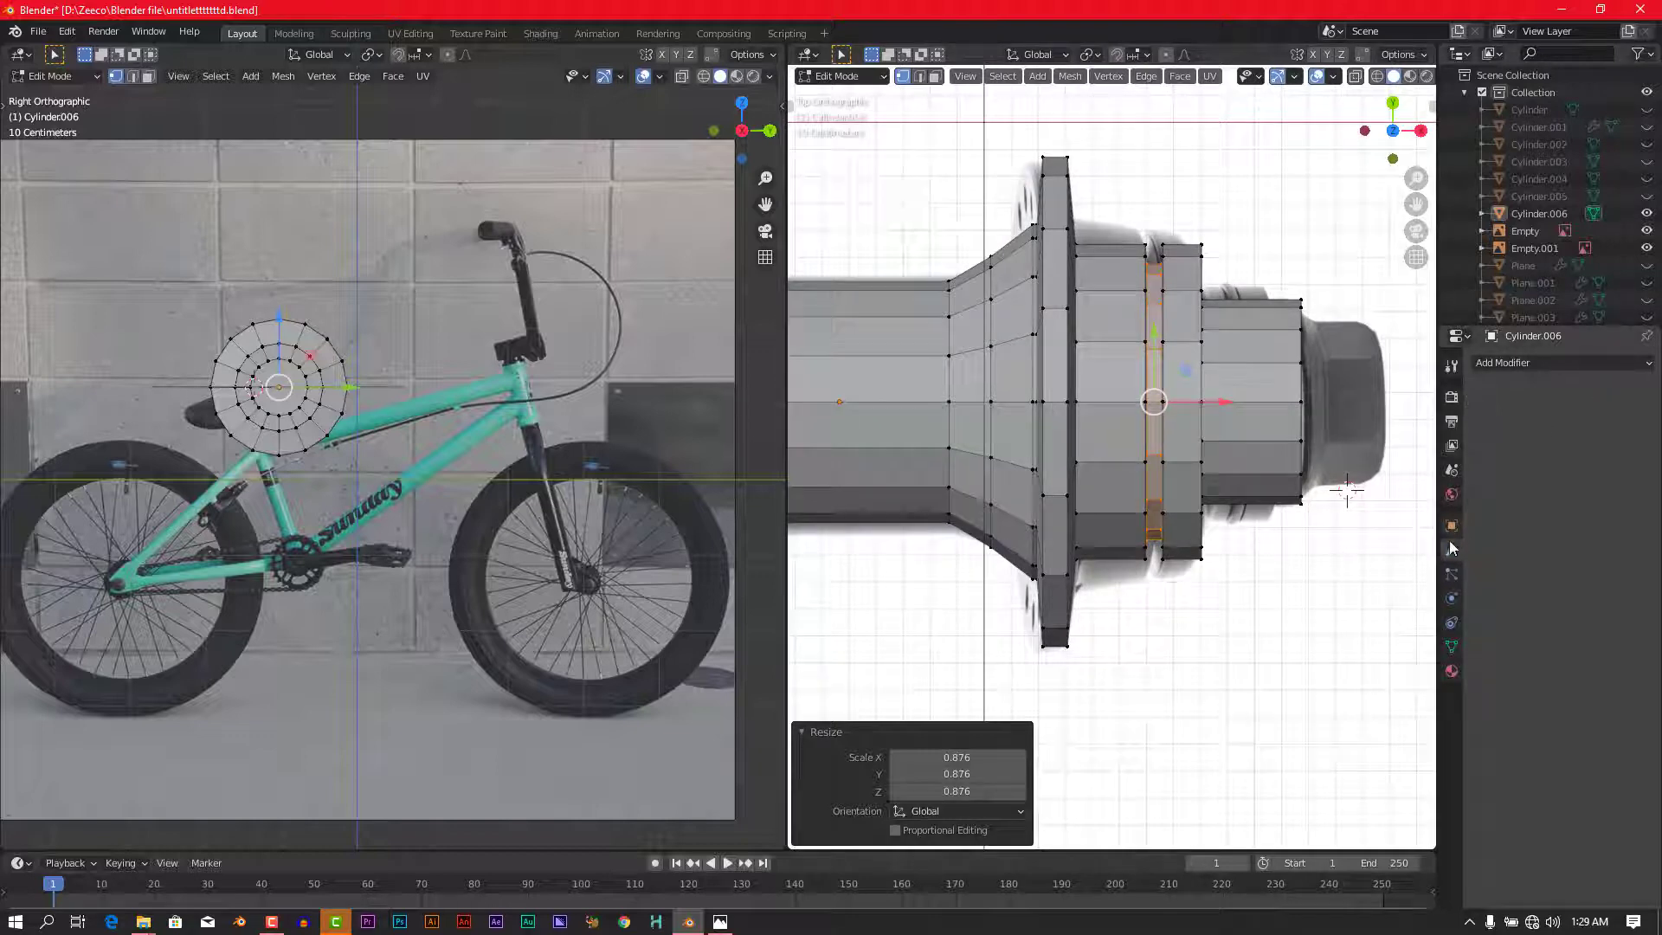
pyautogui.click(1527, 364)
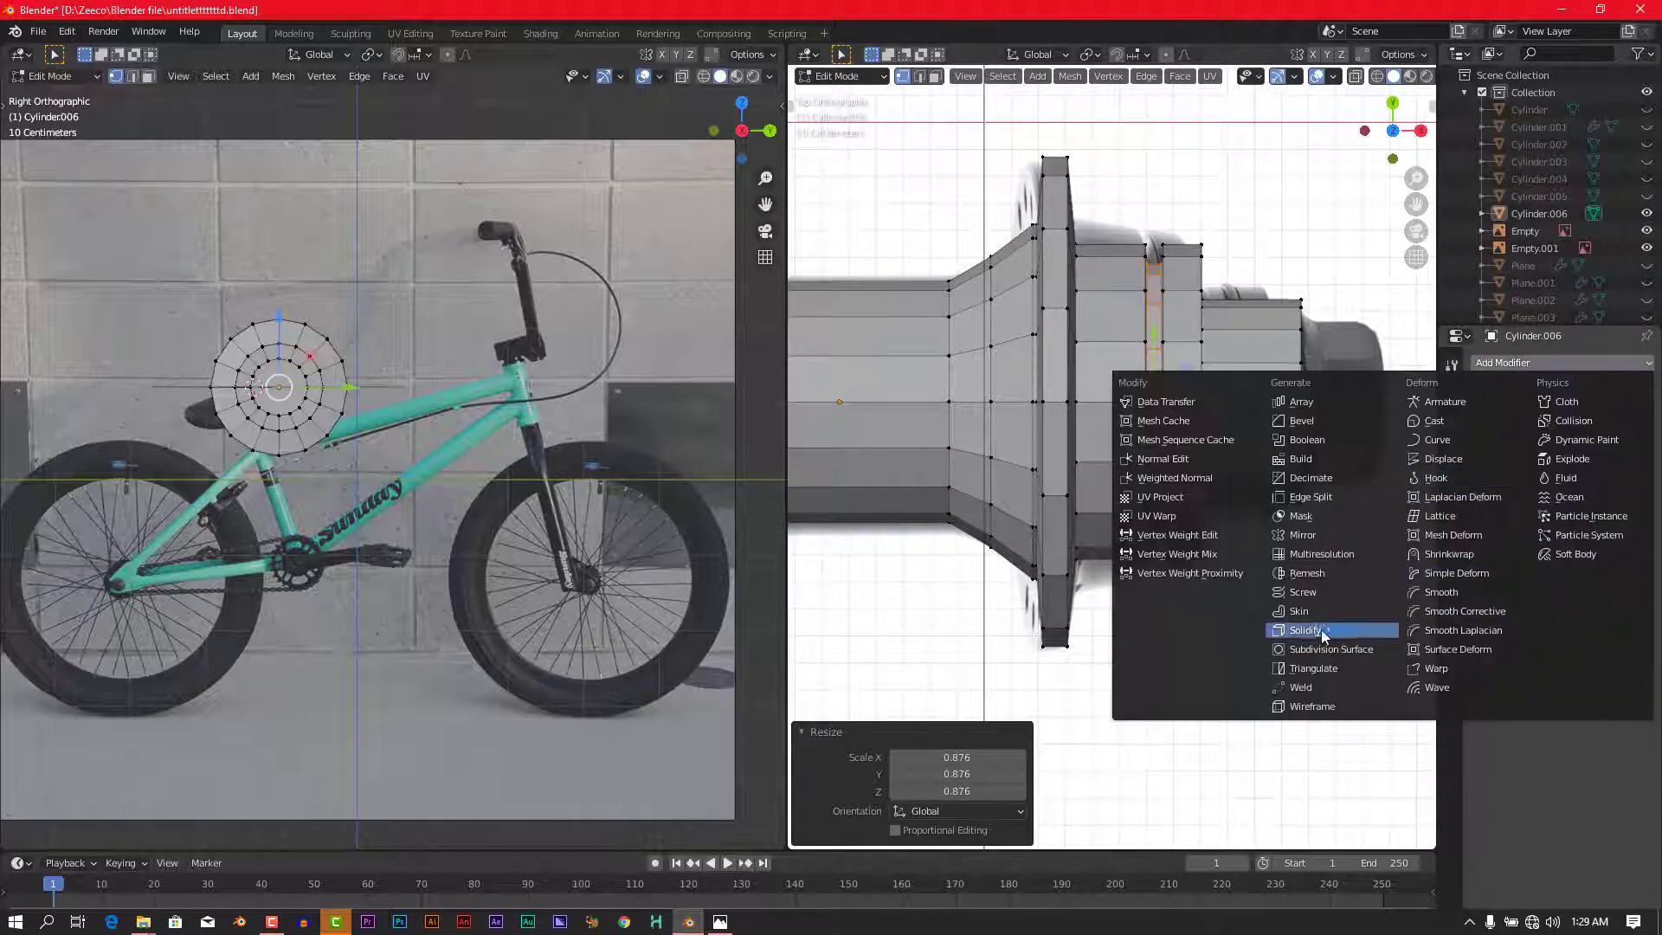
pyautogui.click(1330, 649)
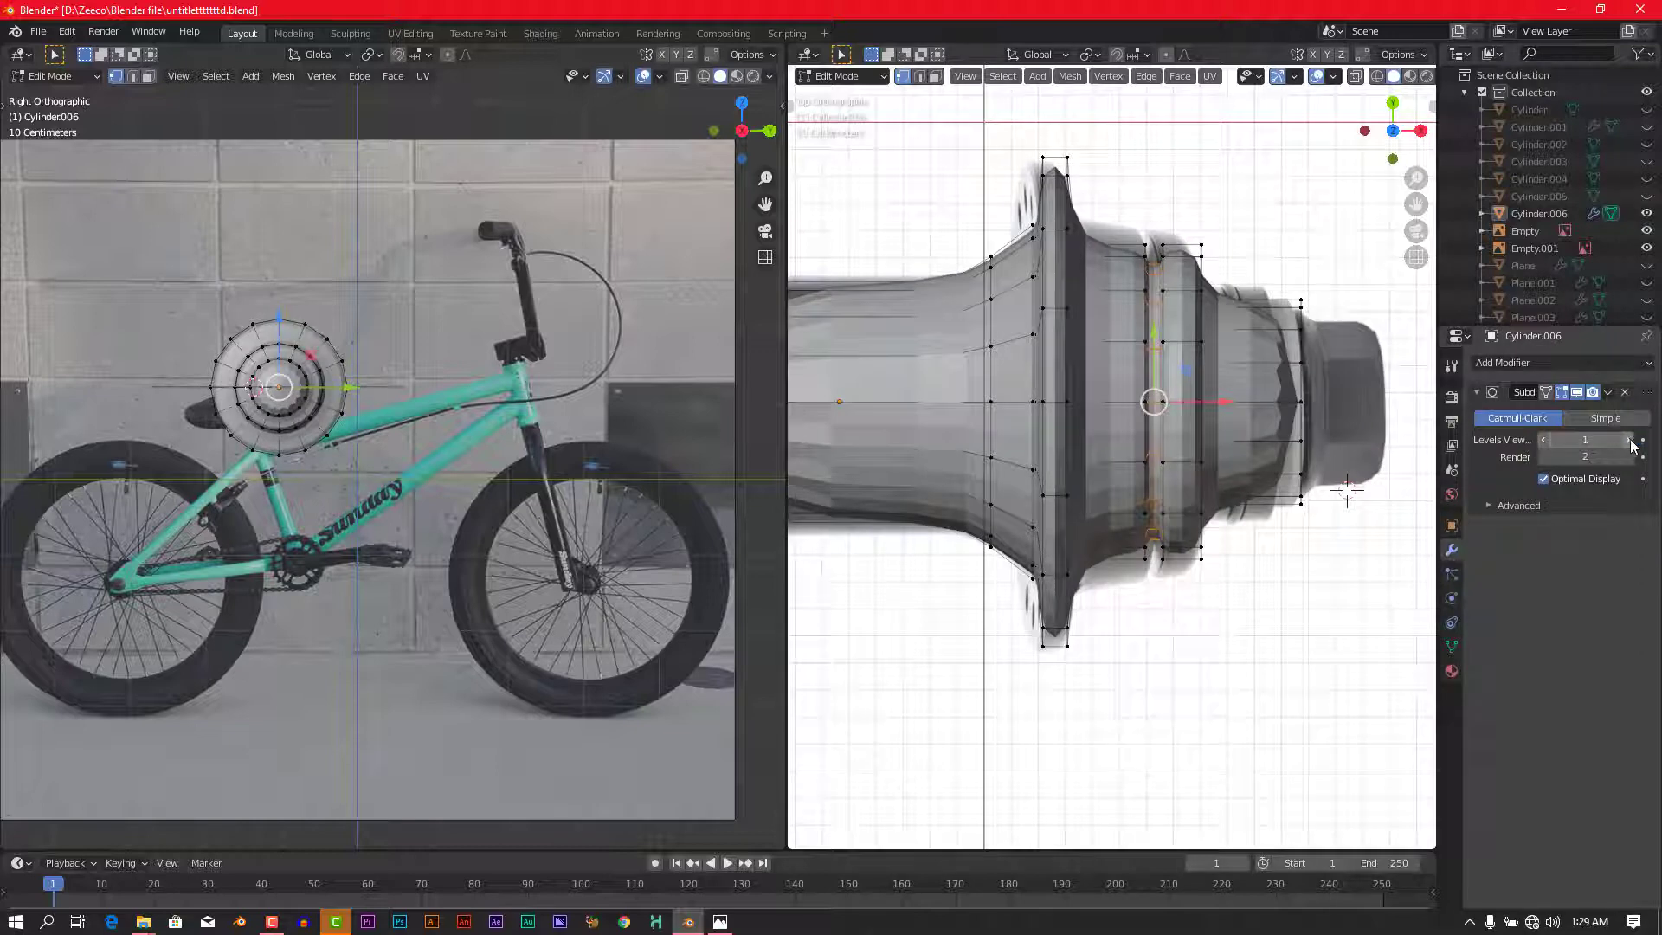
# - Cut a centred edge loop around the hub's straight barrel and delete the vertices of the barrel's inner end loop
pyautogui.keyDown('shift'); pyautogui.moveTo(1099, 436); pyautogui.dragTo(1180, 493, button='middle'); pyautogui.keyUp('shift')
pyautogui.scroll(2, 1180, 493)
pyautogui.keyDown('shift'); pyautogui.moveTo(889, 478); pyautogui.dragTo(1045, 417, button='middle'); pyautogui.keyUp('shift')
pyautogui.scroll(-3, 1045, 416)
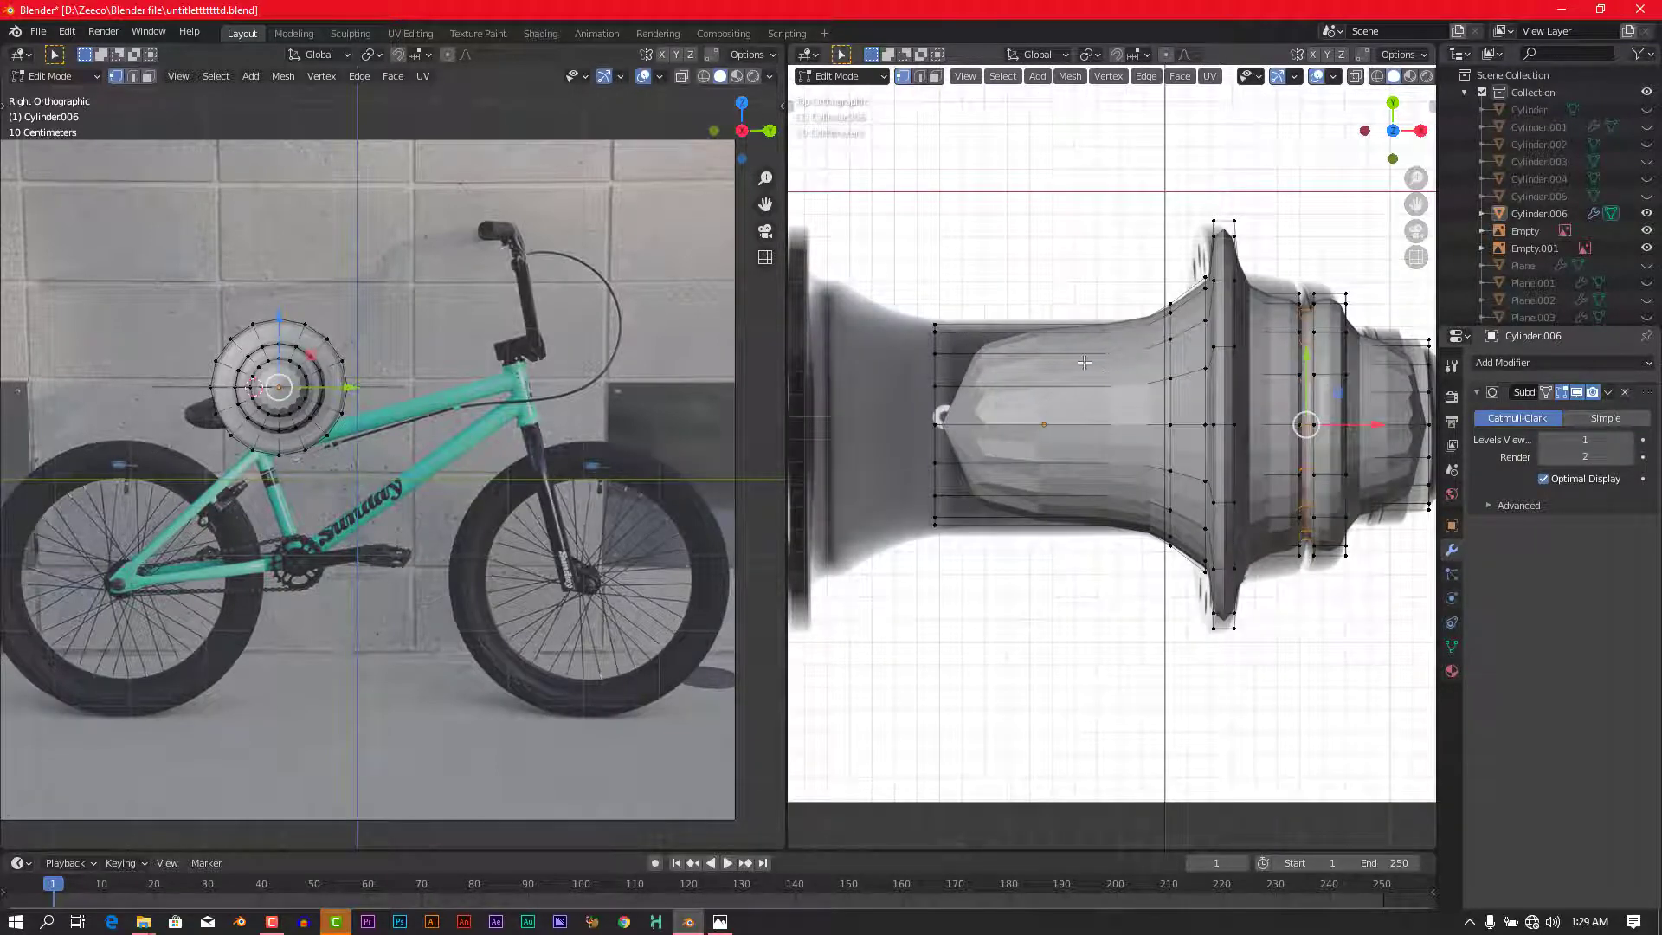
pyautogui.hotkey('ctrl', 'r')
pyautogui.click(1061, 327)
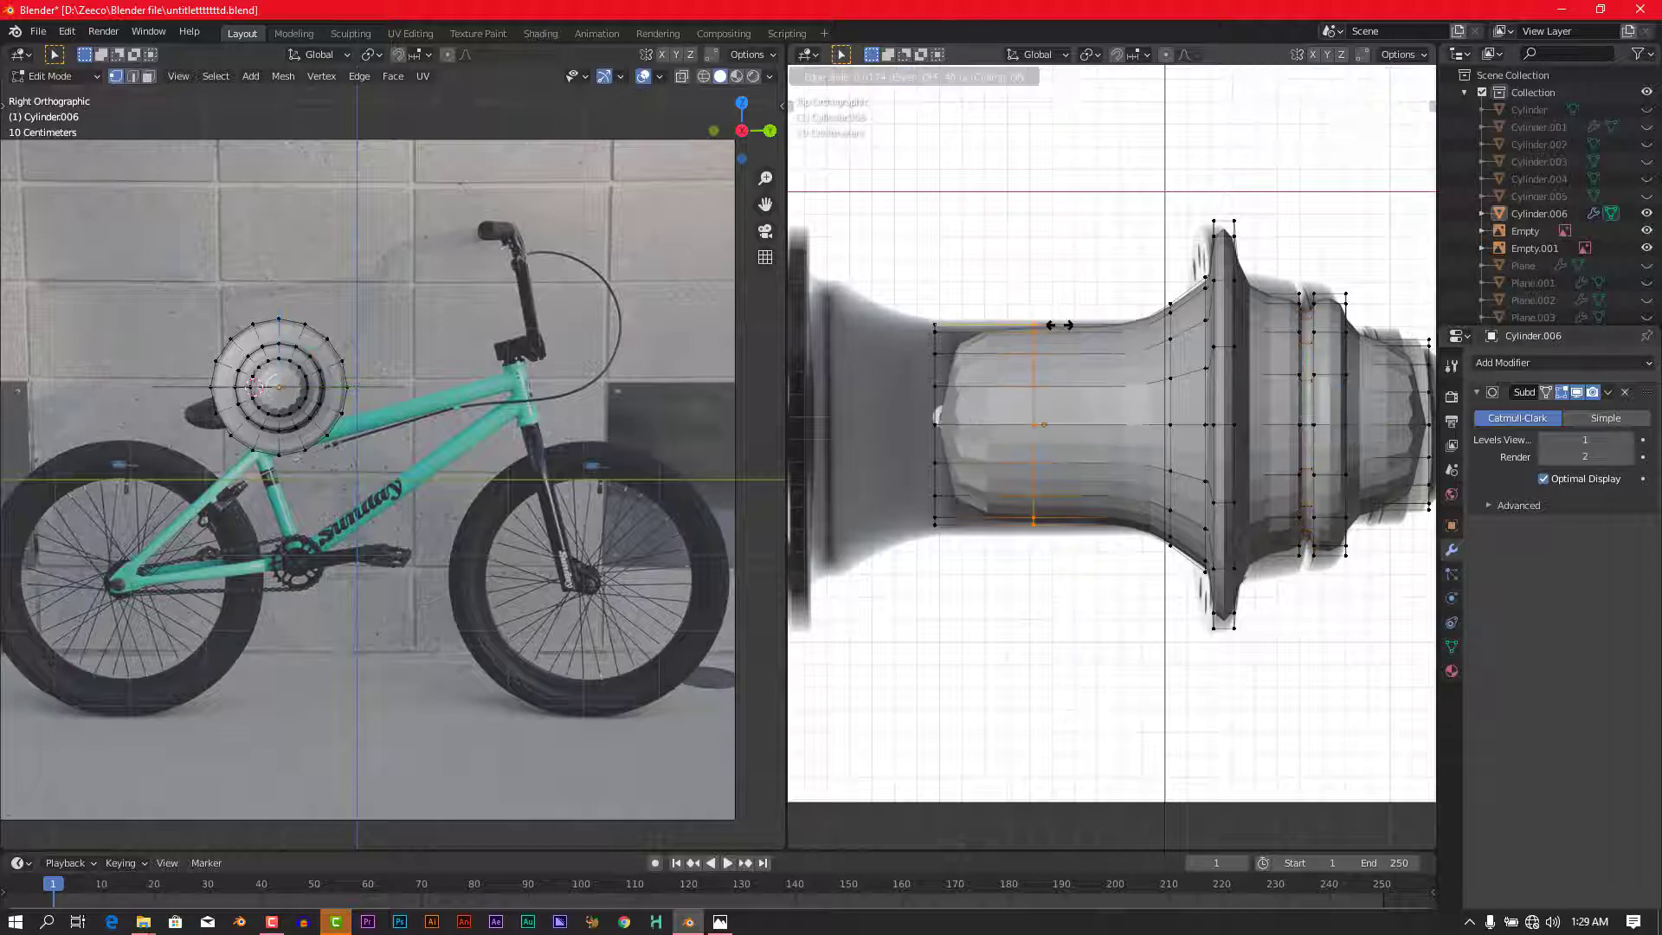
pyautogui.rightClick(1072, 324)
pyautogui.keyDown('alt'); pyautogui.click(936, 393); pyautogui.keyUp('alt')
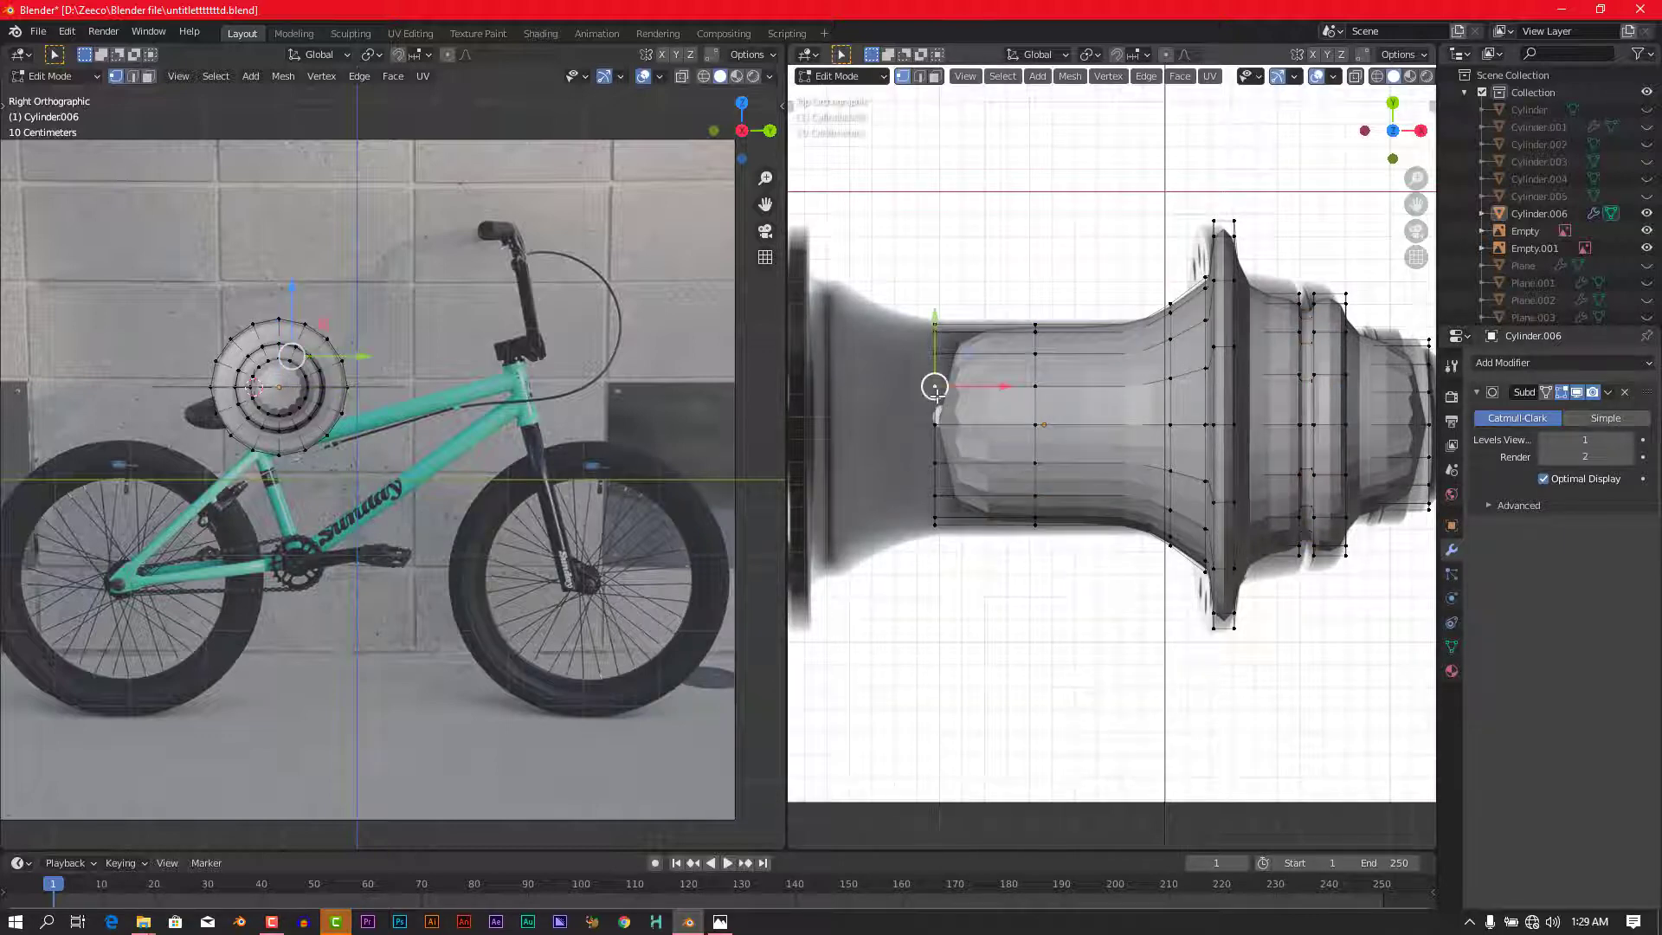
pyautogui.press('x')
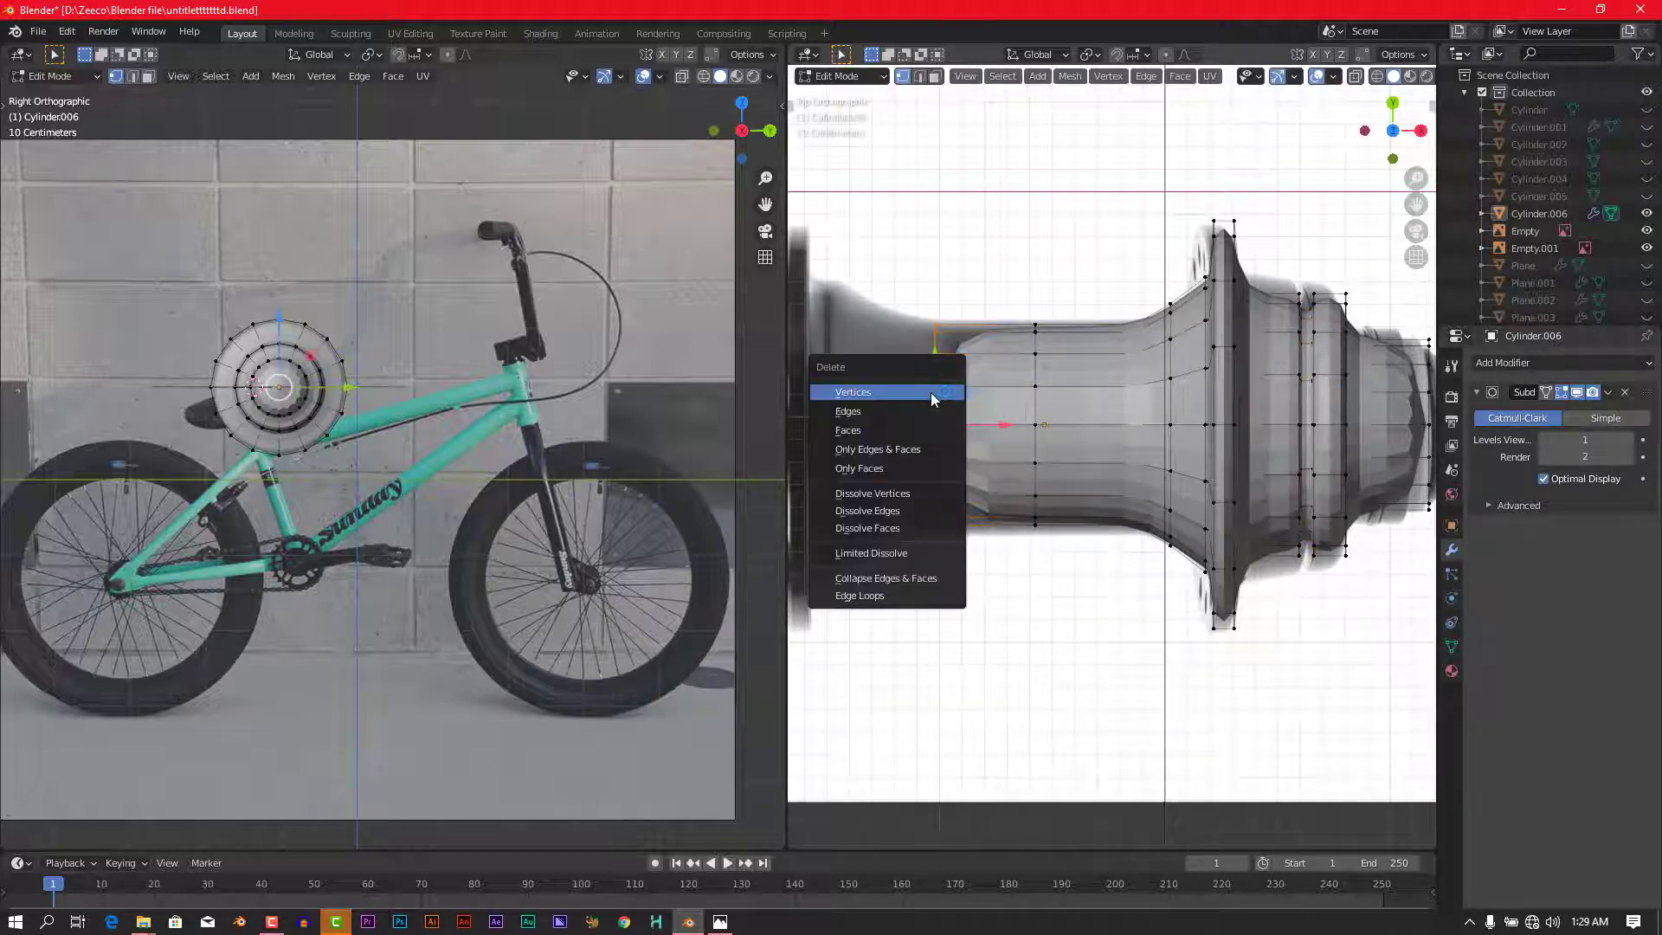
pyautogui.click(933, 394)
# - Examine the barrel and flare mesh against the reference image in wireframe, and return to solid shading
pyautogui.keyDown('shift'); pyautogui.moveTo(1108, 398); pyautogui.dragTo(903, 403, button='middle'); pyautogui.keyUp('shift')
pyautogui.scroll(3, 996, 360)
pyautogui.keyDown('shift'); pyautogui.moveTo(1062, 317); pyautogui.dragTo(1316, 310, button='middle'); pyautogui.keyUp('shift')
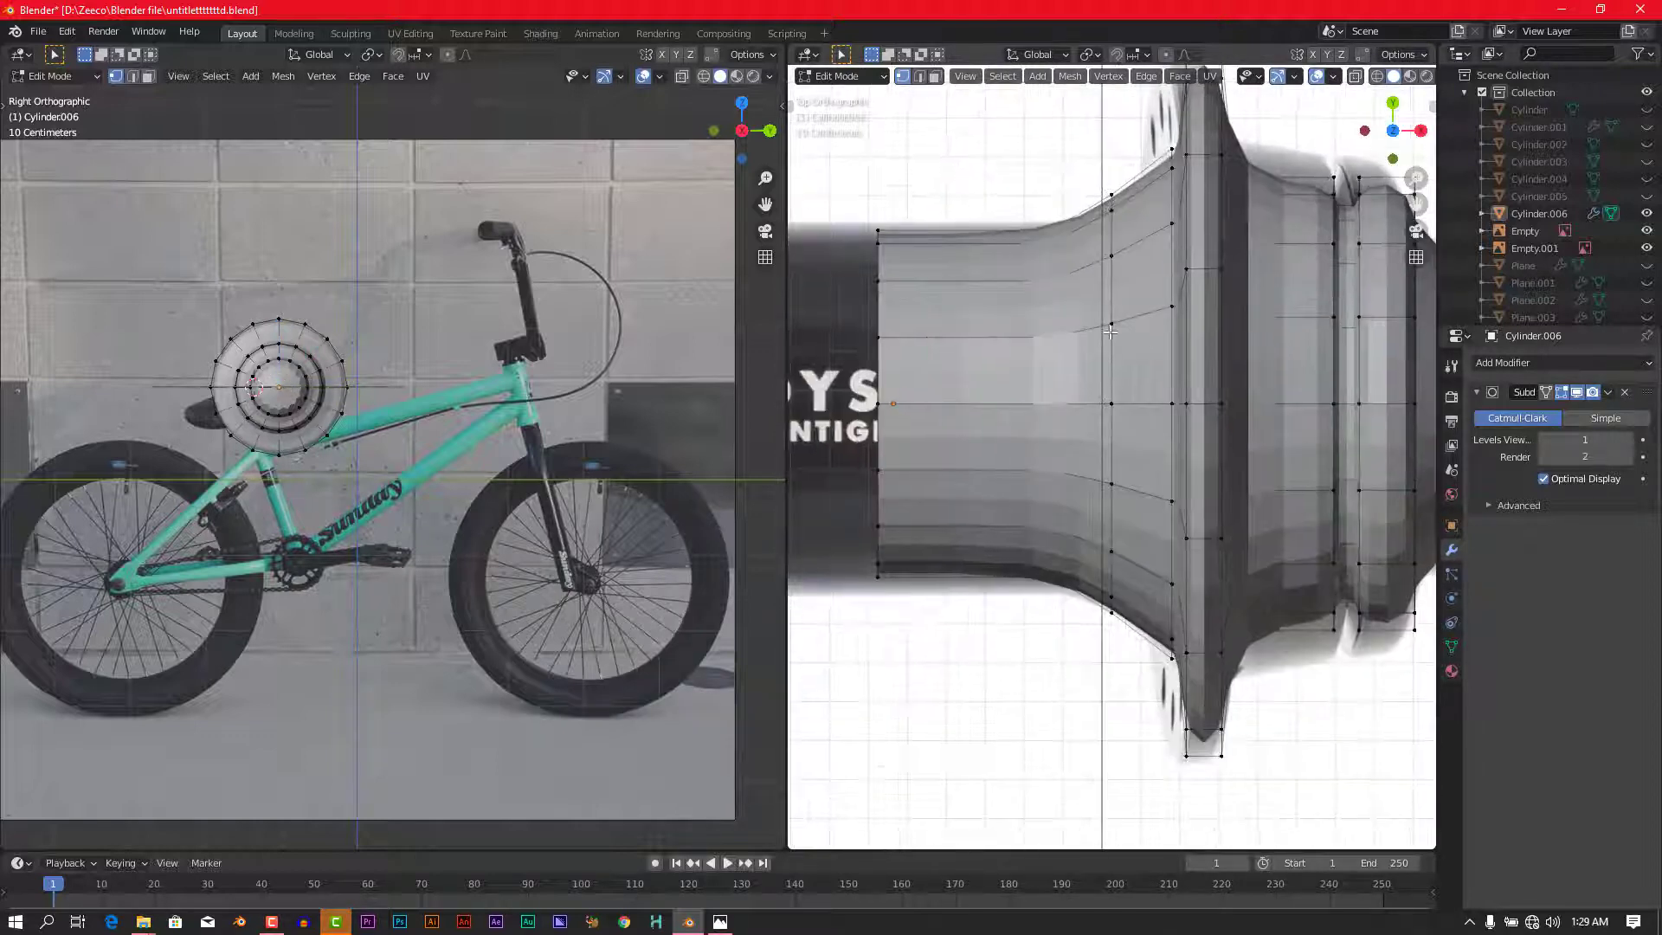
pyautogui.press('z')
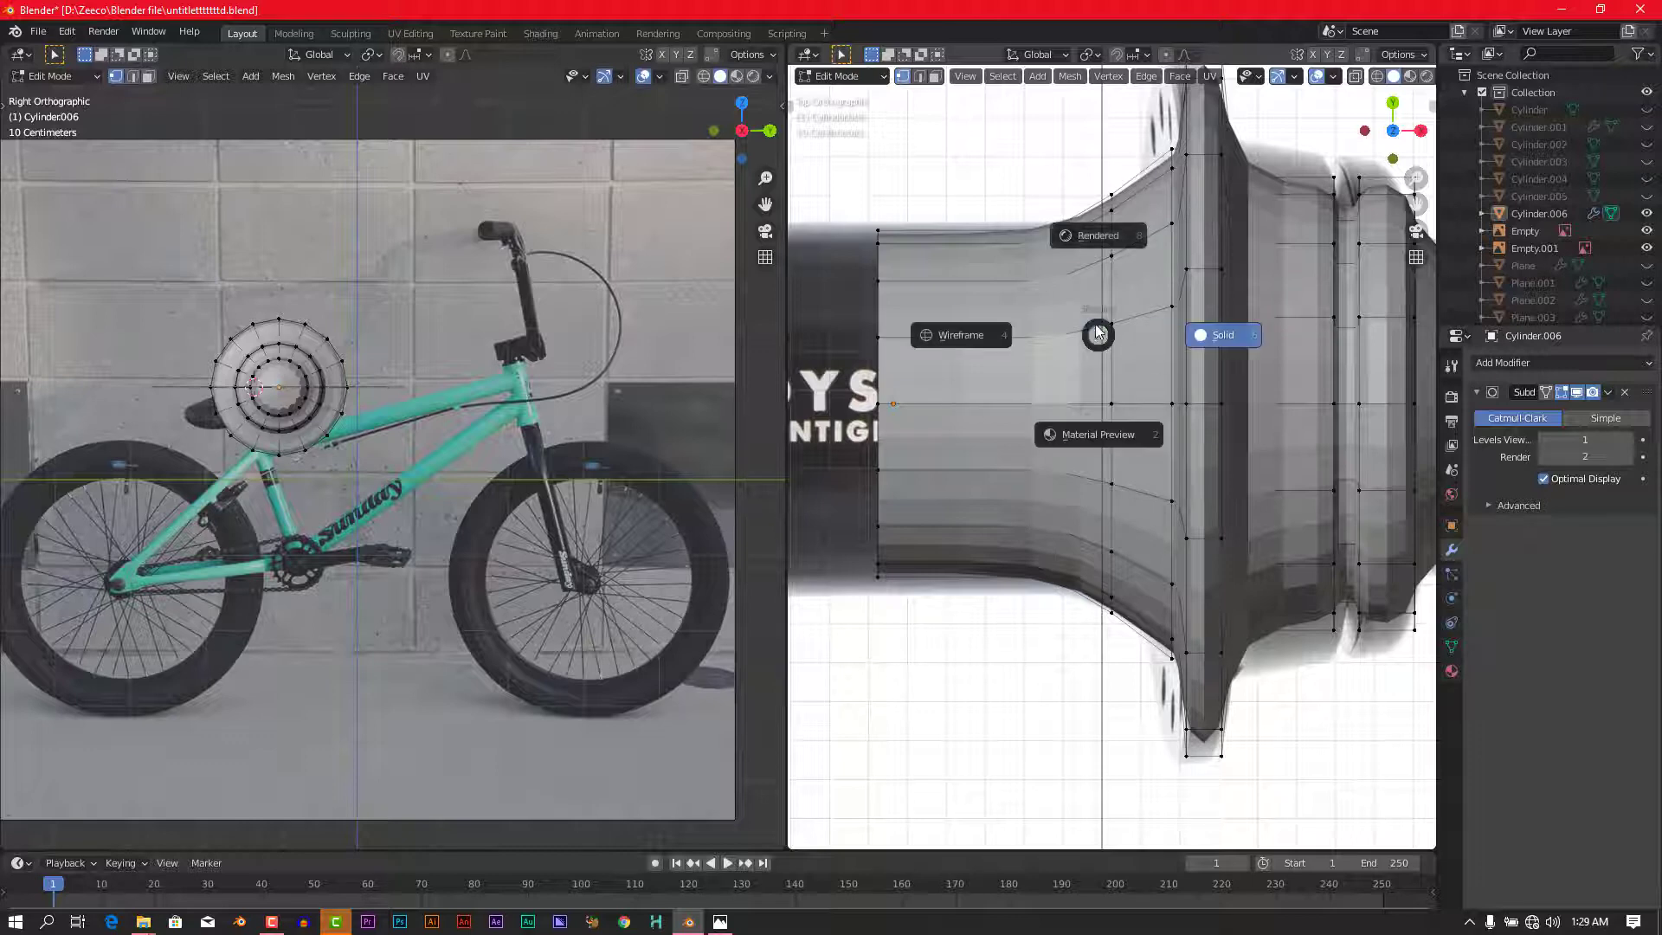
pyautogui.click(997, 339)
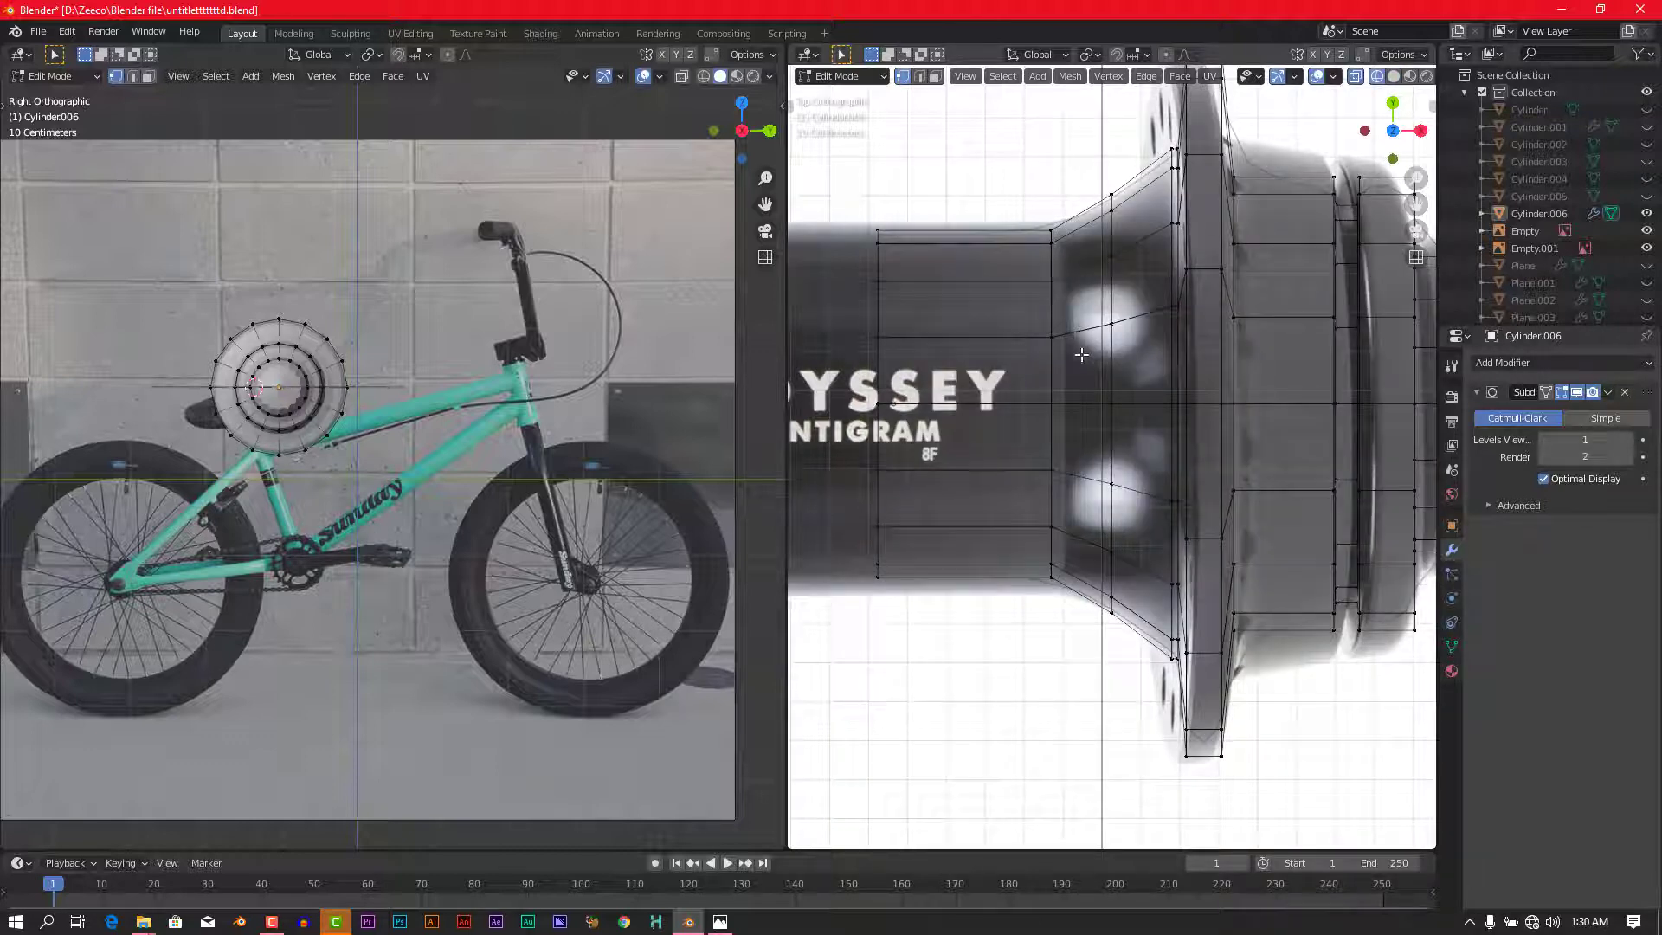
pyautogui.press('z')
pyautogui.click(1204, 345)
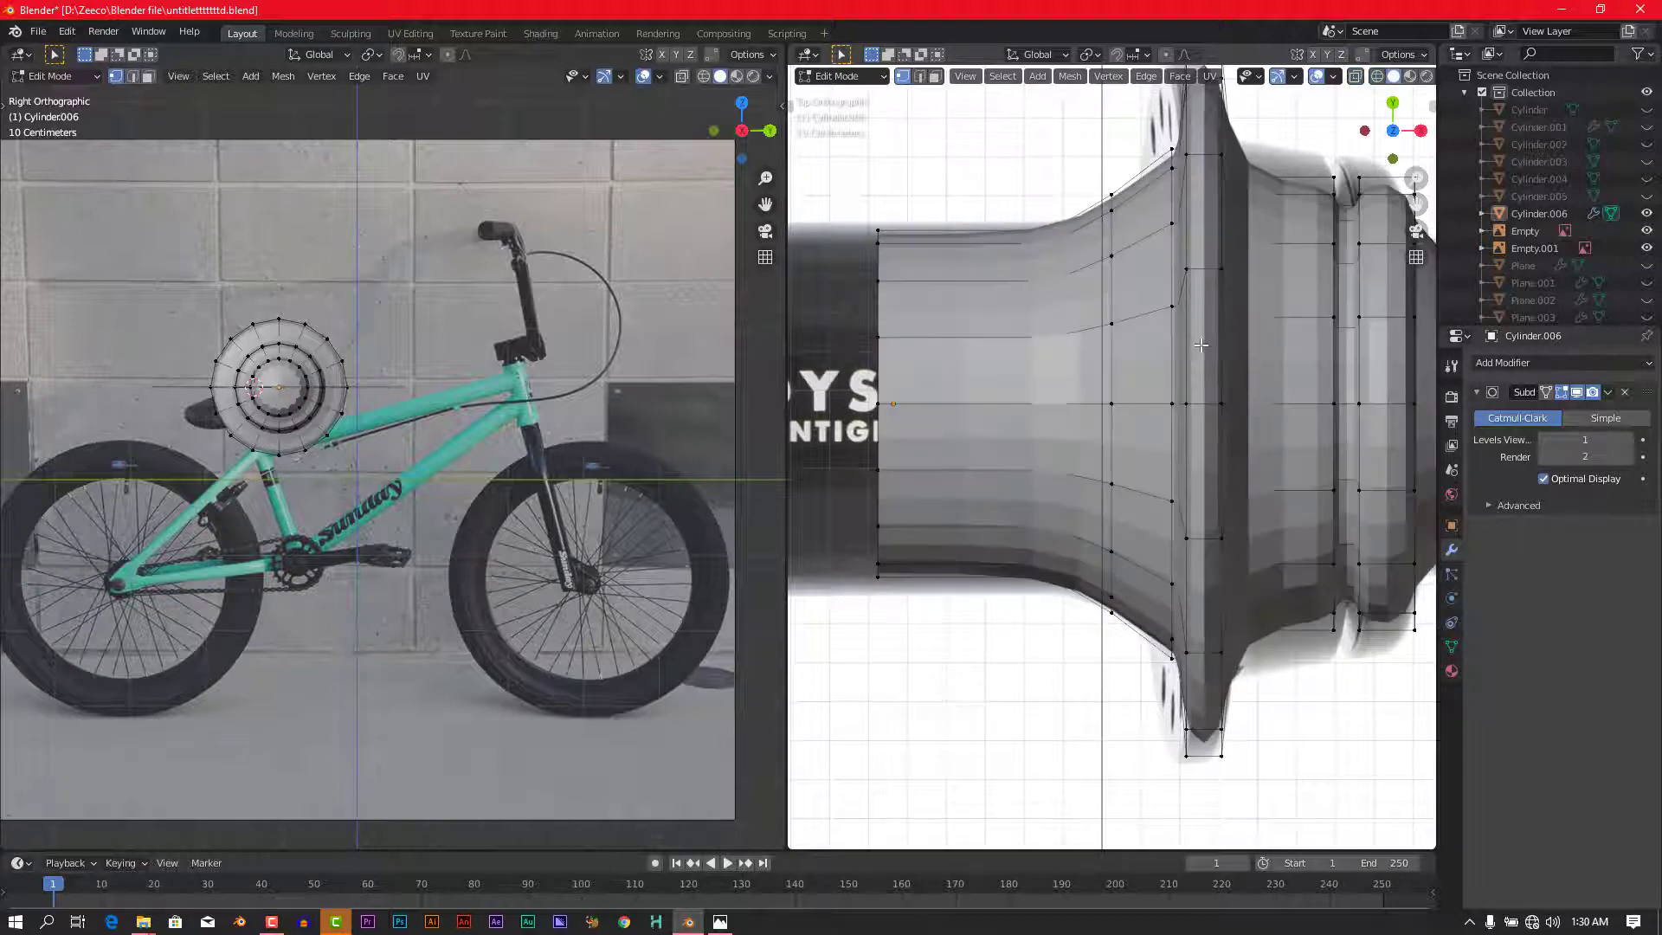
# - Add support loops on both sides of the barrel-to-flare edge with factors -0.830 and 0.602, and one beside the flange with factor -0.767
pyautogui.hotkey('ctrl', 'r')
pyautogui.click(1002, 242)
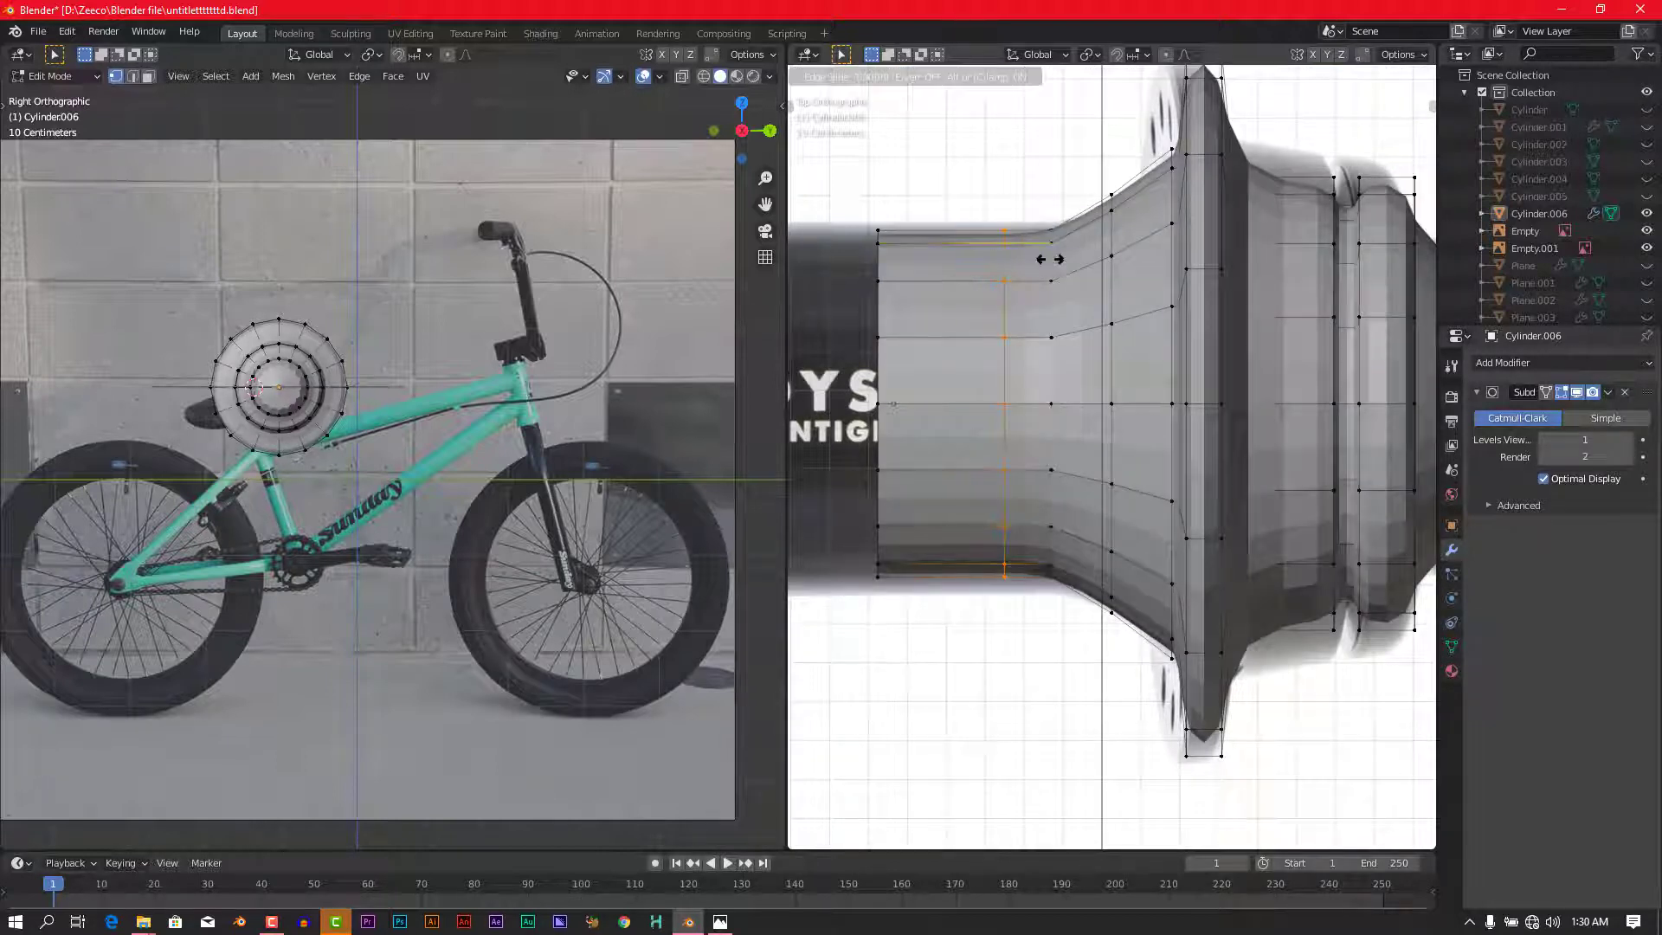
pyautogui.click(1073, 272)
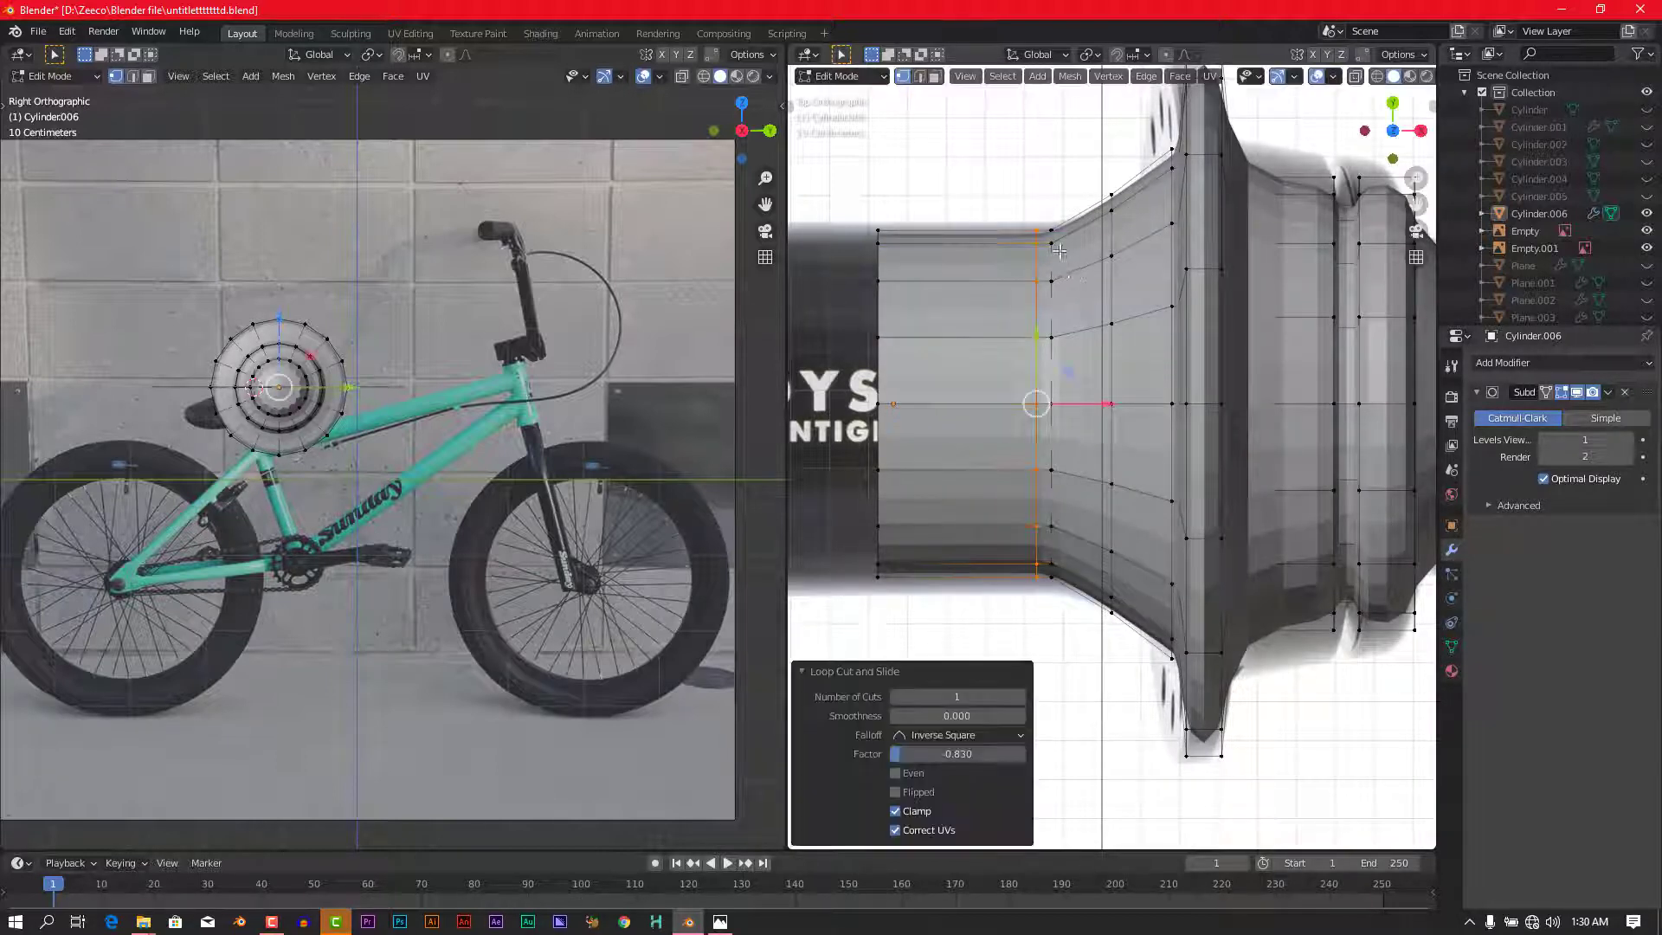
pyautogui.hotkey('ctrl', 'r')
pyautogui.click(1073, 227)
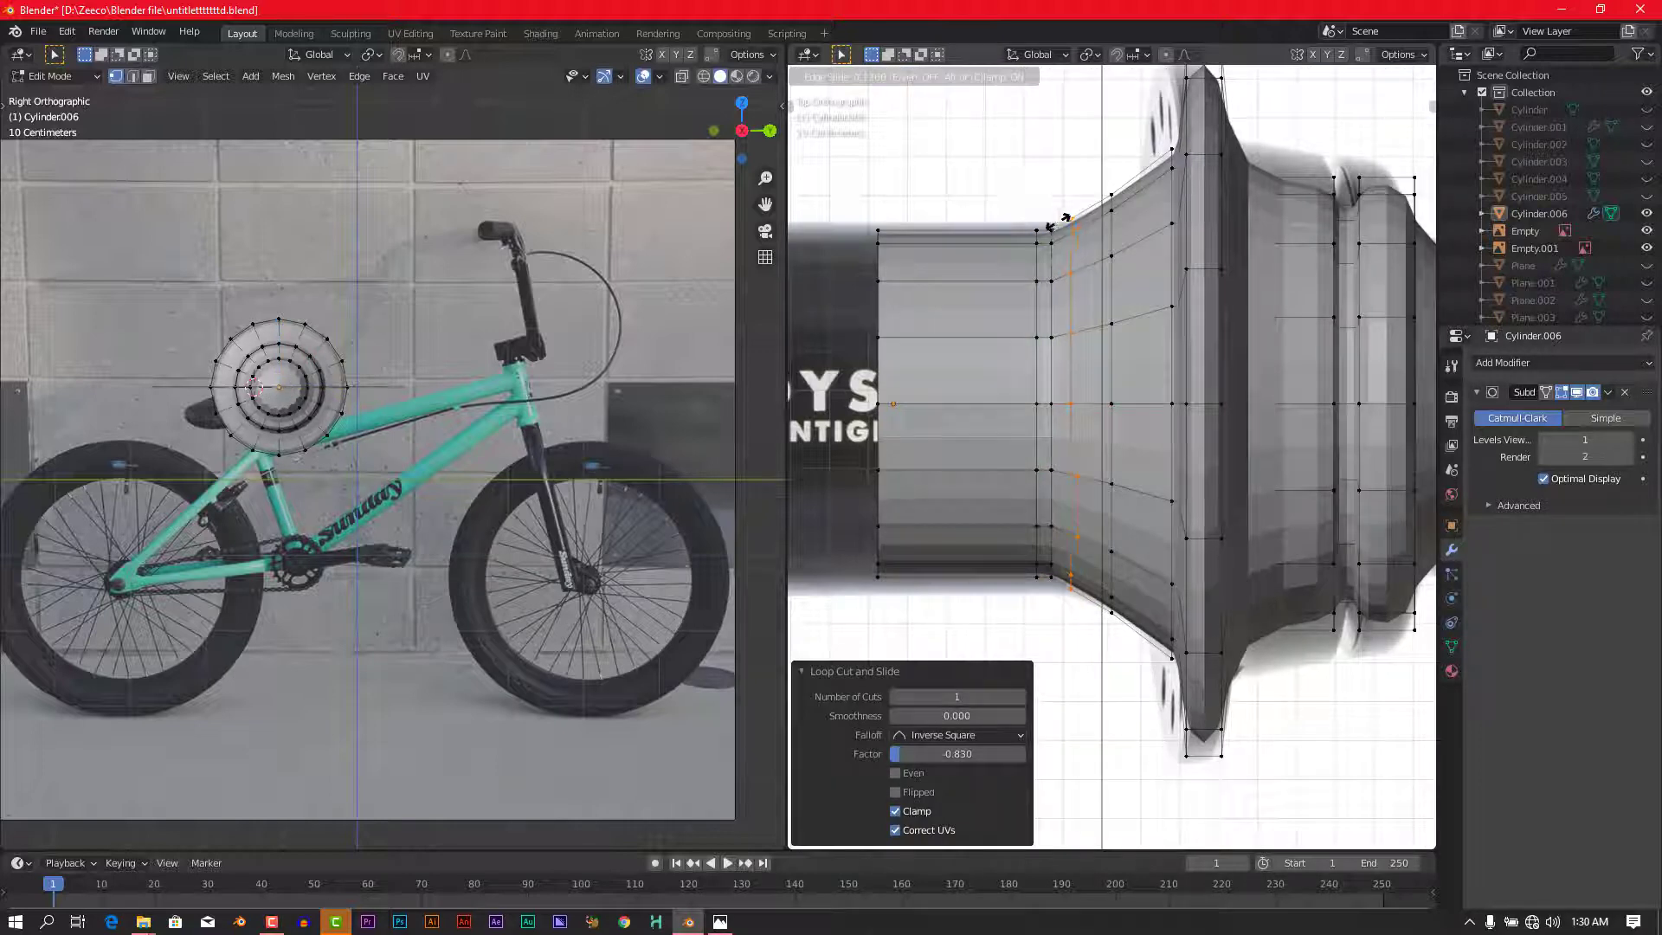
pyautogui.click(1069, 218)
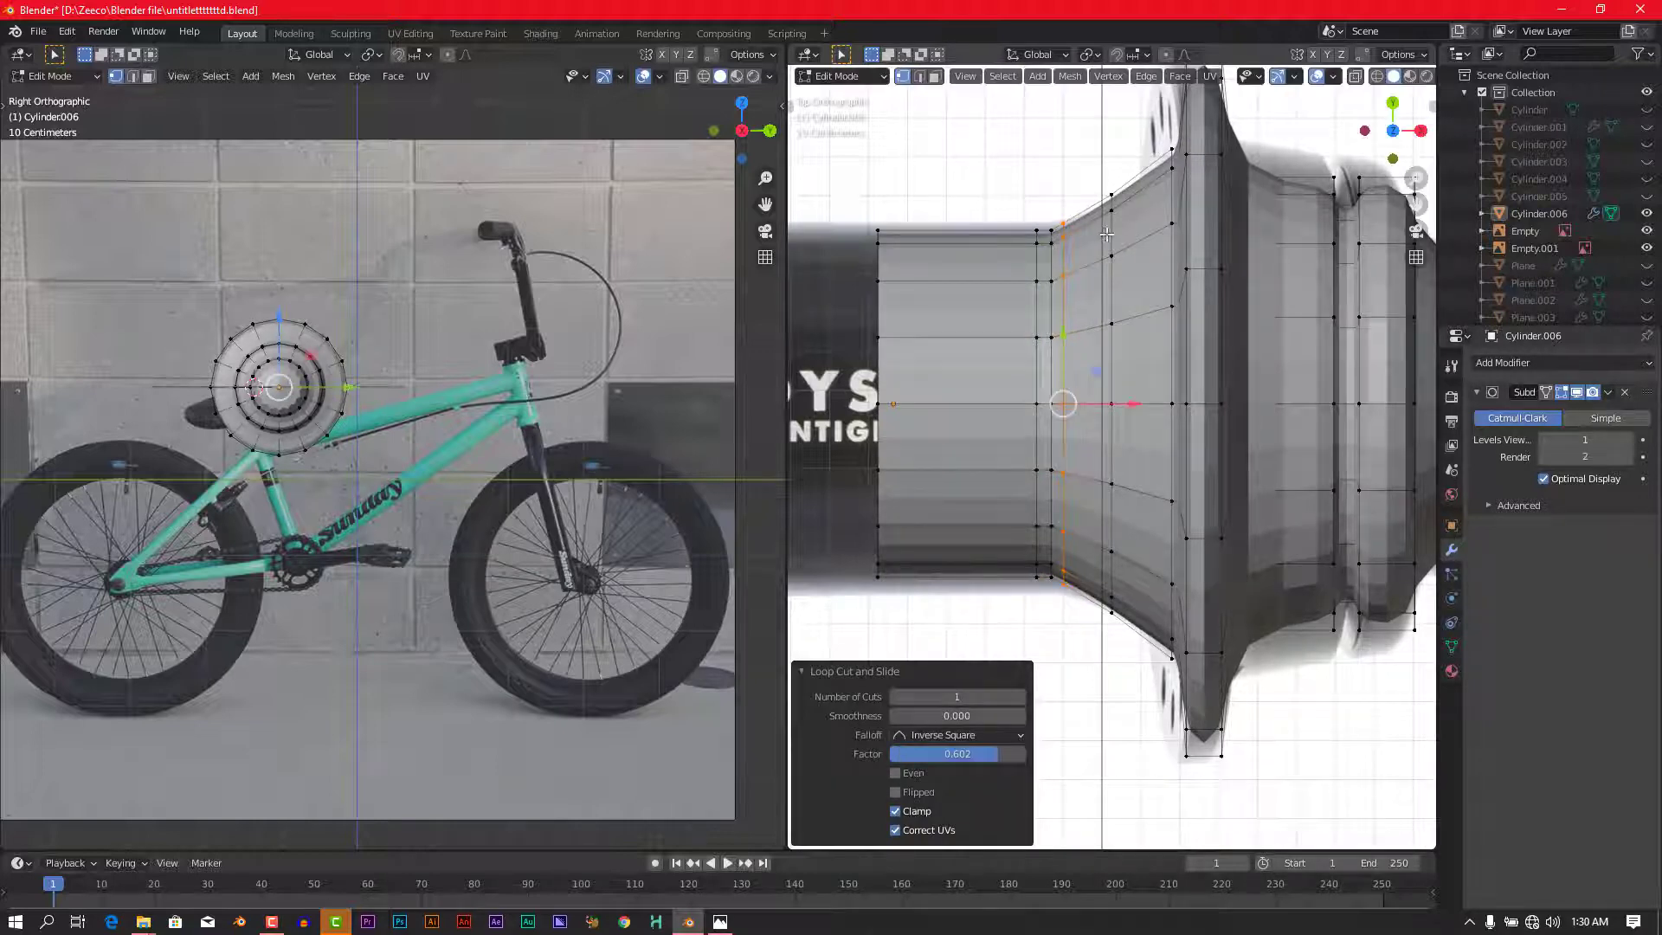
pyautogui.keyDown('shift'); pyautogui.moveTo(1106, 234); pyautogui.dragTo(1024, 240, button='middle'); pyautogui.keyUp('shift')
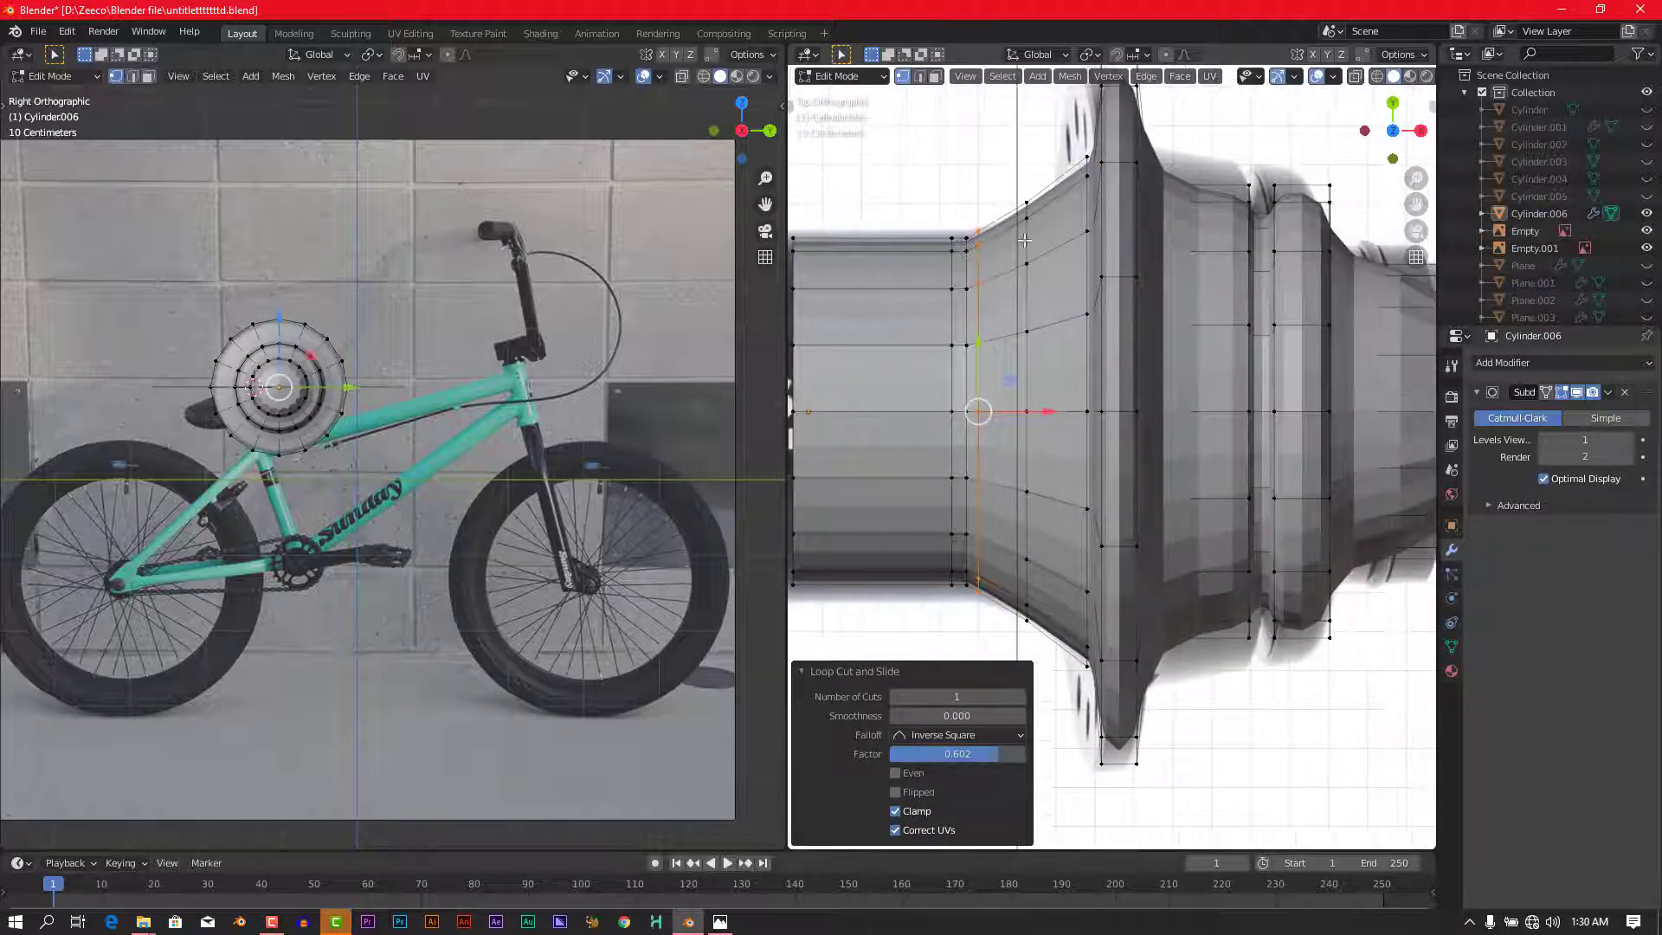
pyautogui.click(1066, 210)
pyautogui.click(1099, 206)
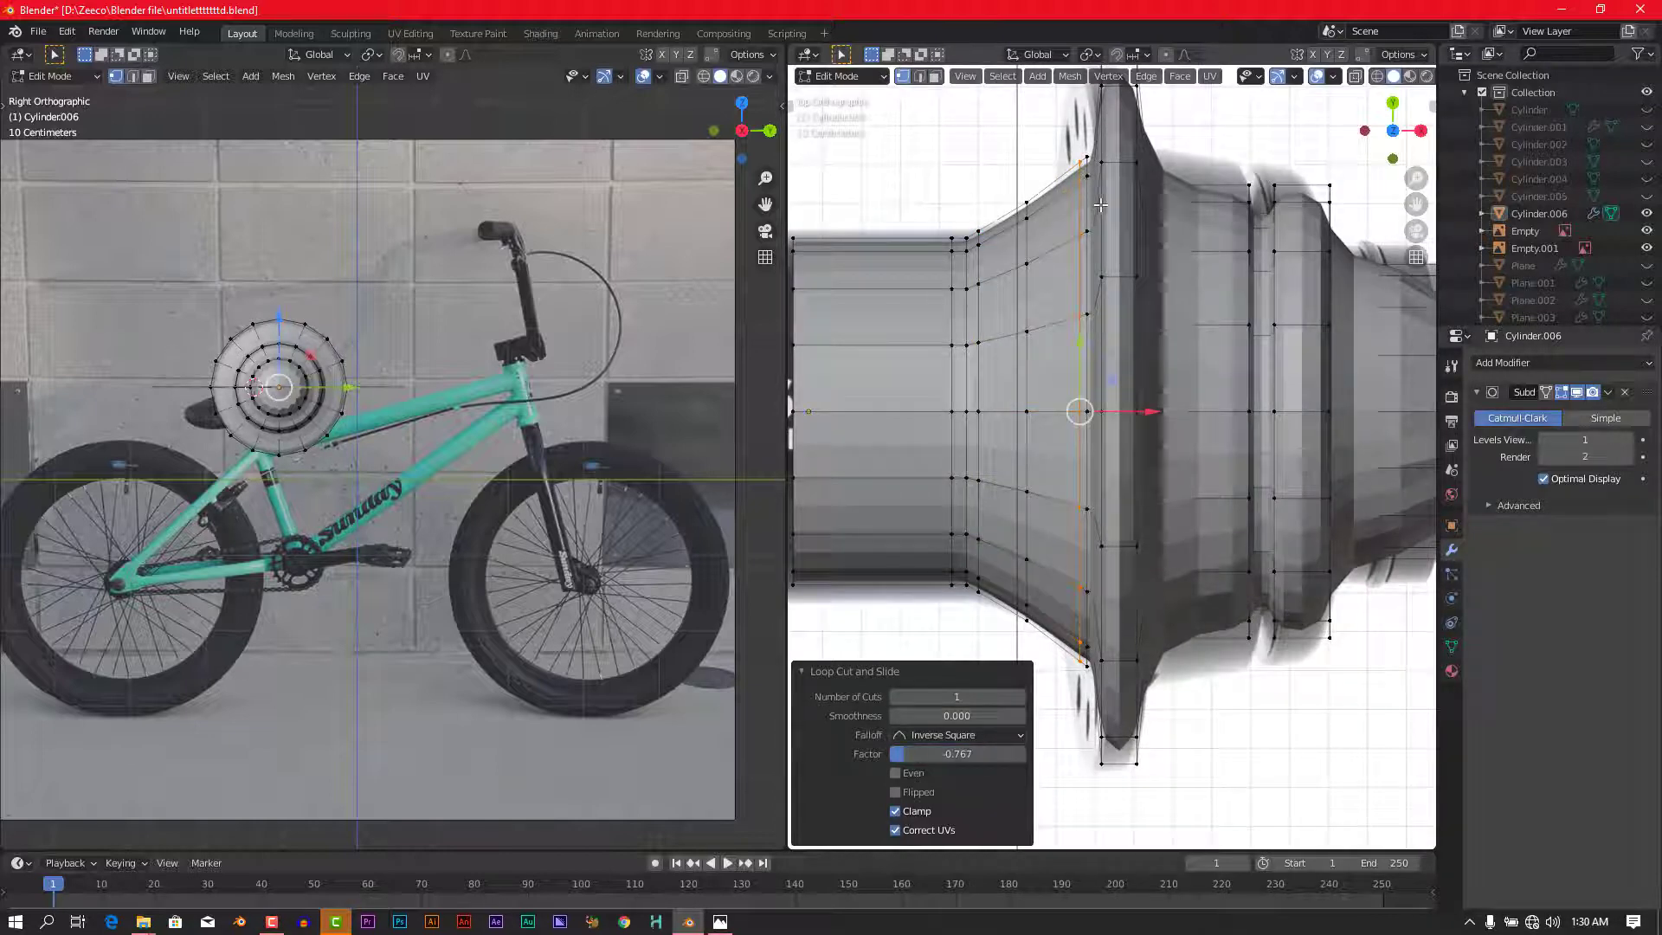
# - Add a support loop near the outer rim on the flange's barrel-side face, with a slide factor of -0.656
pyautogui.moveTo(1097, 177); pyautogui.dragTo(1104, 495, button='middle')
pyautogui.press('KP_5')
pyautogui.scroll(-2, 1149, 201)
pyautogui.scroll(3, 1120, 413)
pyautogui.keyDown('shift'); pyautogui.moveTo(1139, 361); pyautogui.dragTo(1127, 410, button='middle'); pyautogui.keyUp('shift')
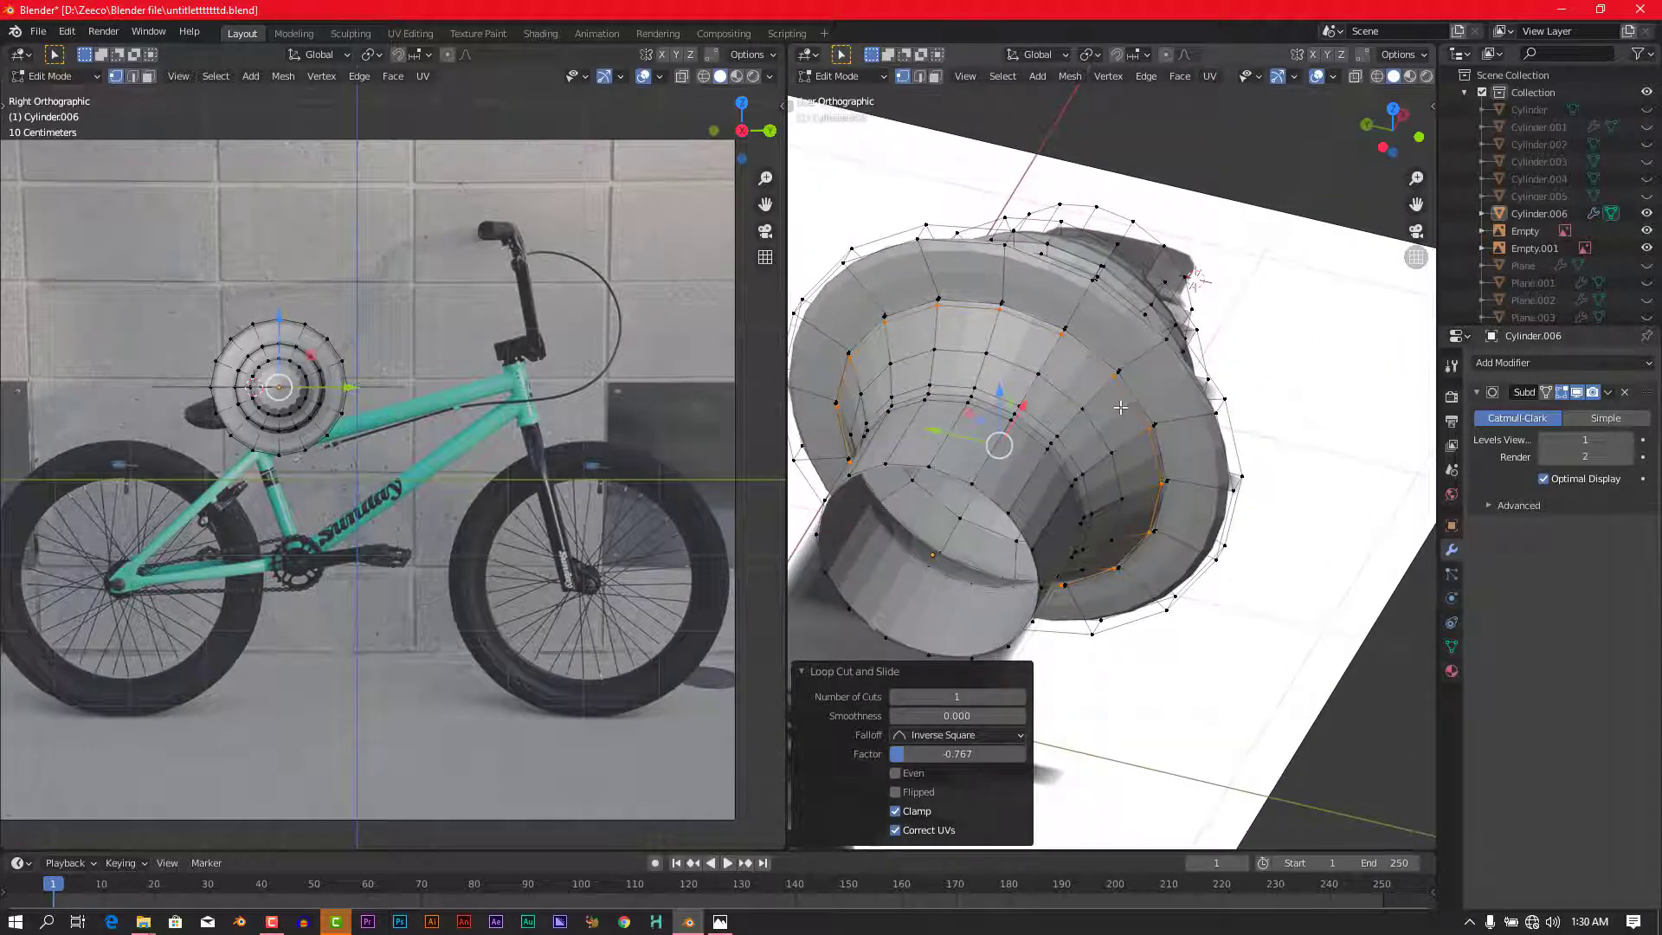
pyautogui.hotkey('ctrl', 'r')
pyautogui.click(1135, 353)
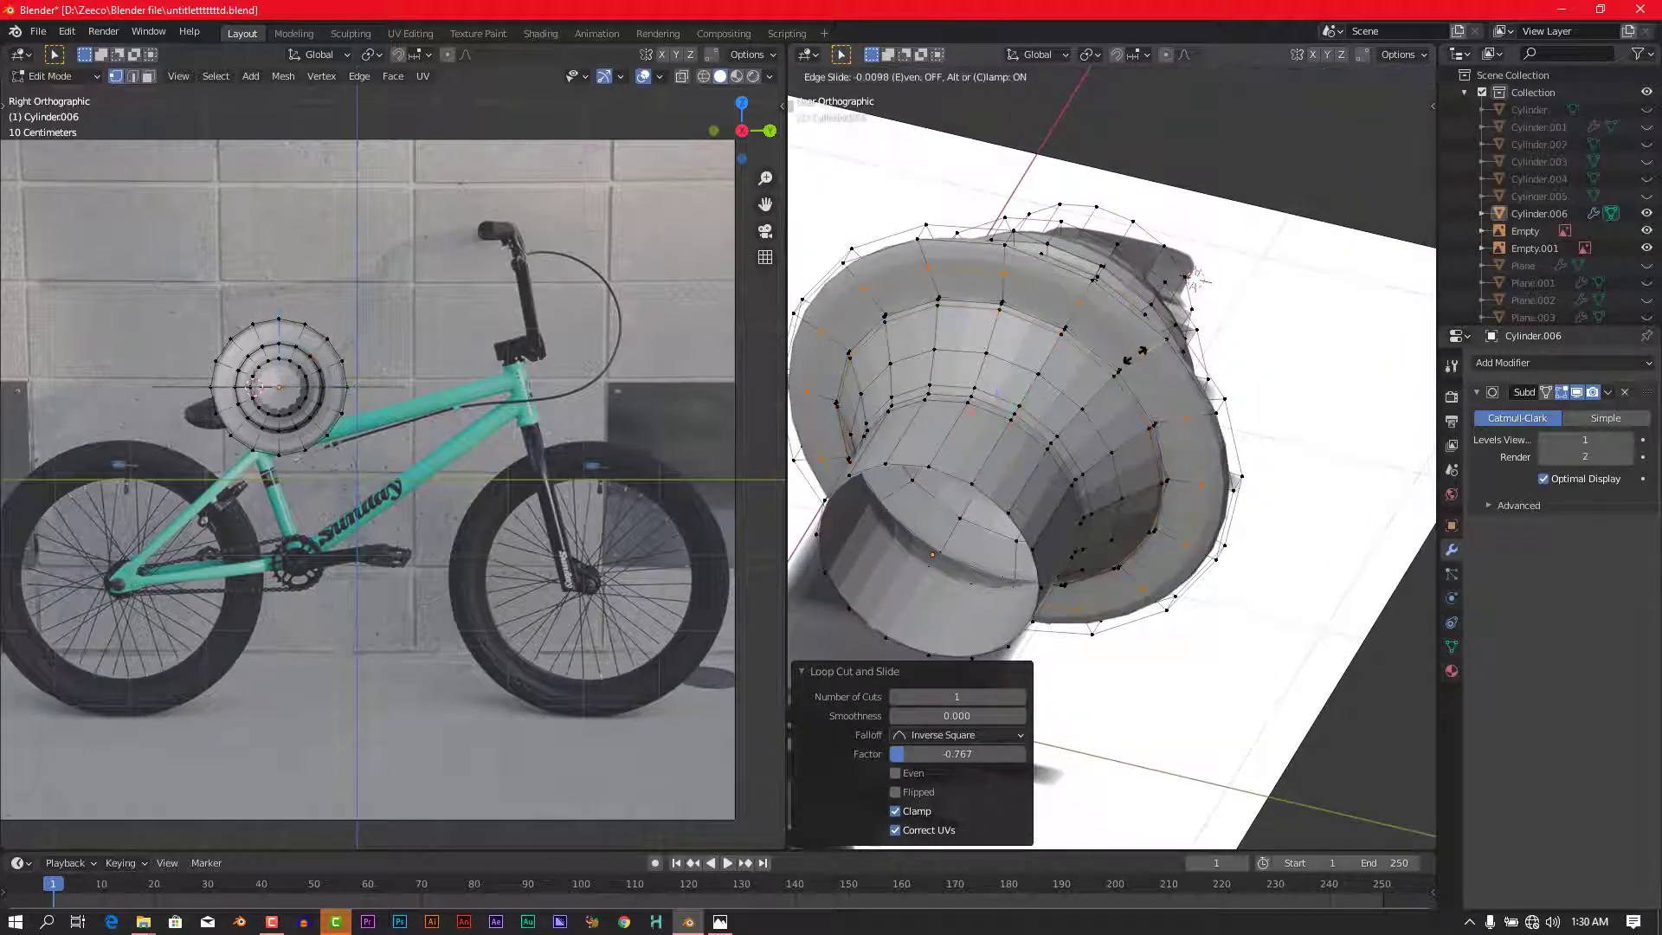
pyautogui.click(1142, 333)
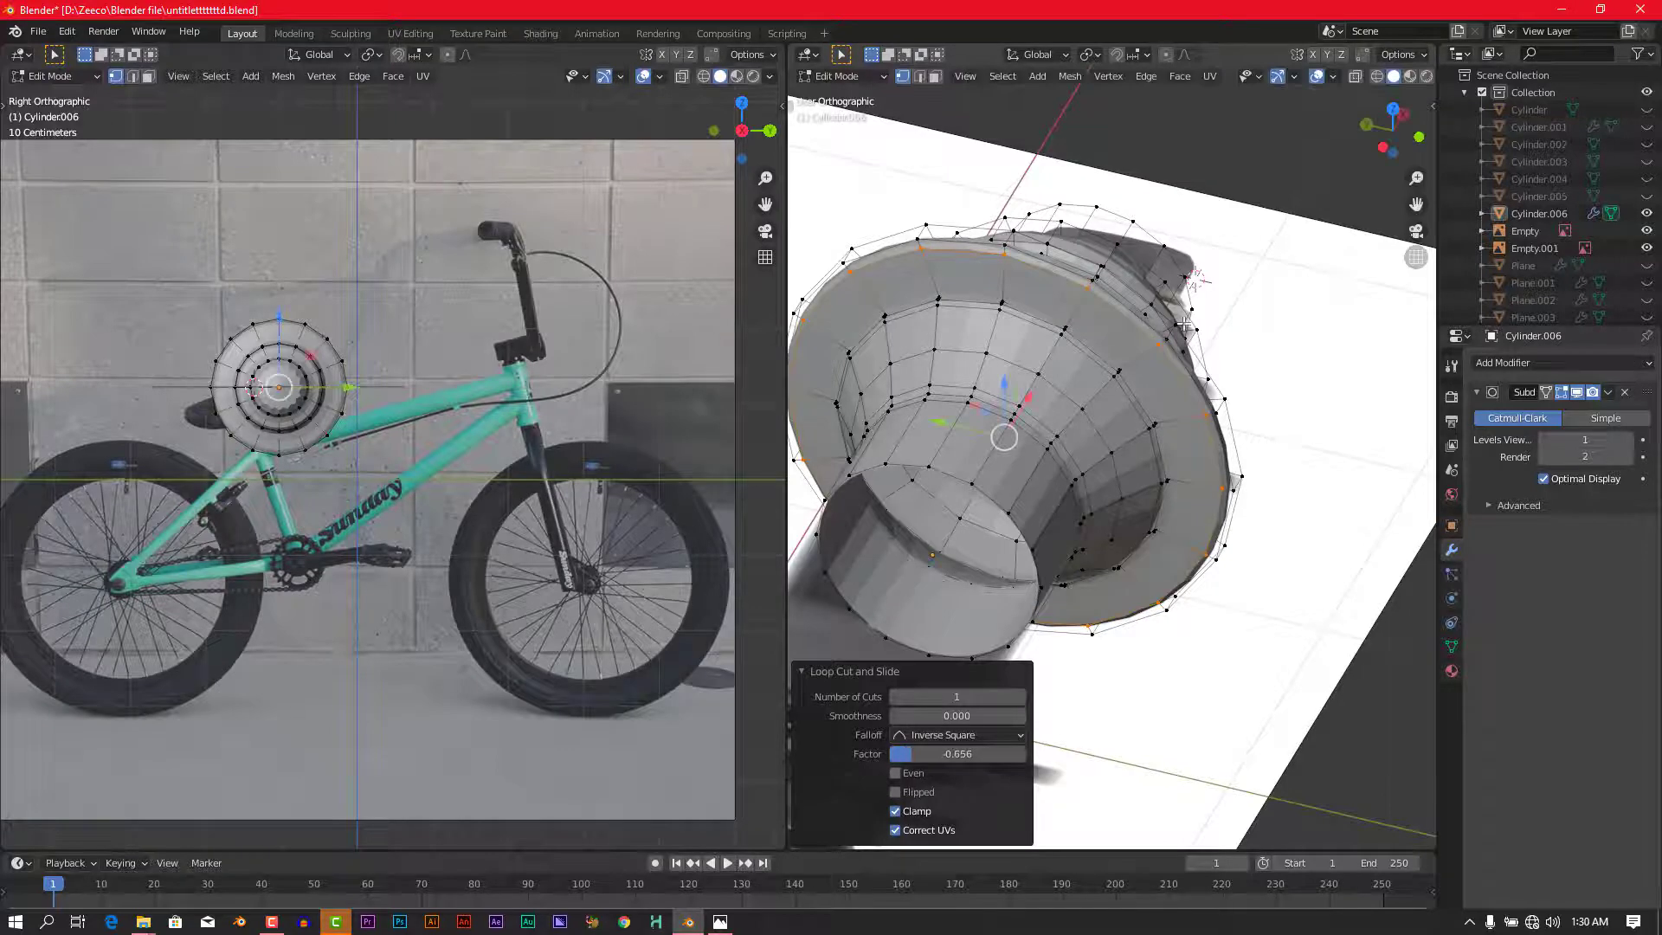
# - Cut a centred edge loop around the flange's narrow outer rim
pyautogui.scroll(-1, 1169, 317)
pyautogui.moveTo(1163, 310); pyautogui.dragTo(1152, 522, button='middle')
pyautogui.scroll(1, 1002, 371)
pyautogui.scroll(3, 1056, 384)
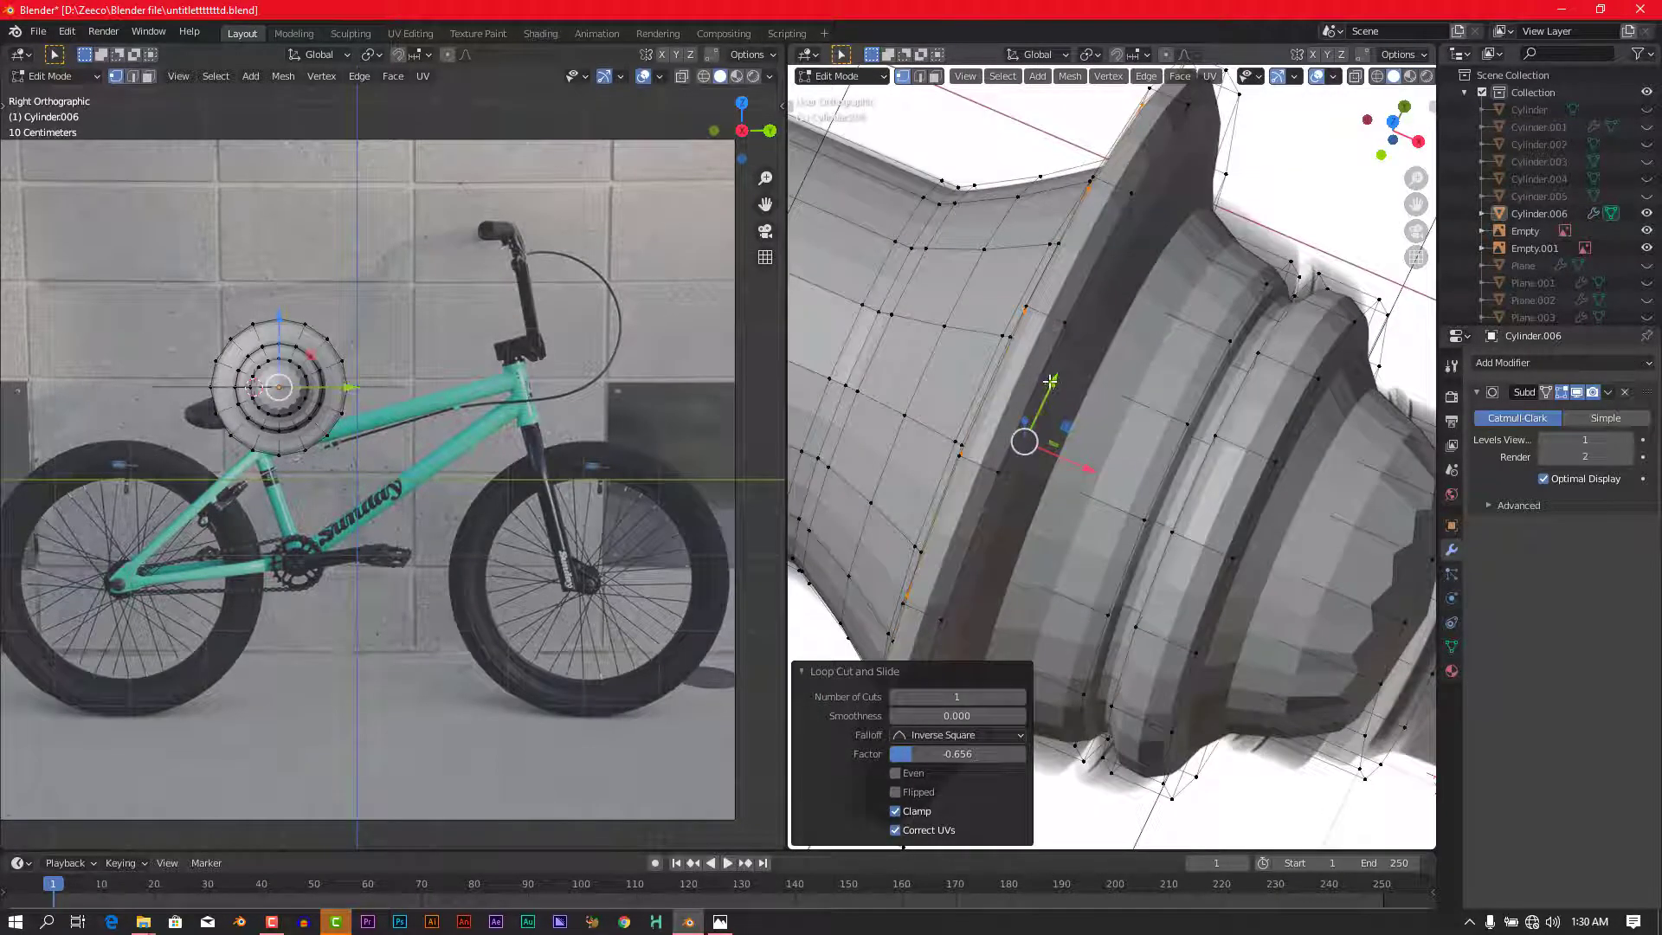
pyautogui.hotkey('ctrl', 'r')
pyautogui.click(1119, 185)
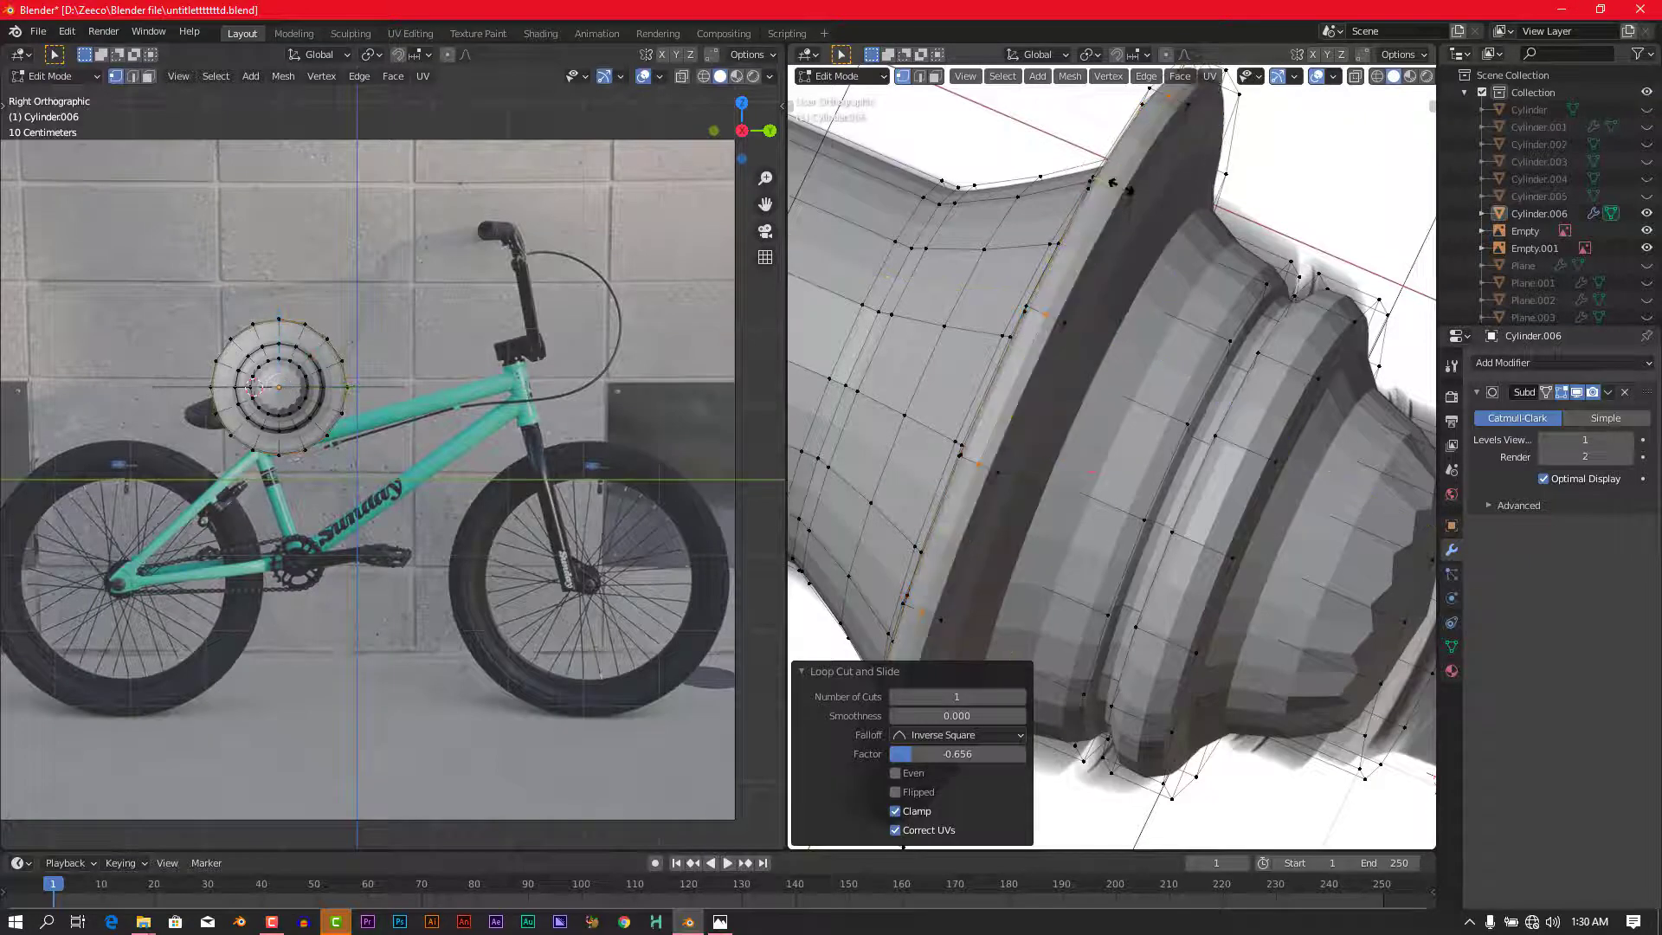
pyautogui.rightClick(1135, 207)
# - Add two support loops on the flange's axle-end face, near the rim with factor 0.808 and near the base with factor -0.738
pyautogui.moveTo(1154, 237); pyautogui.dragTo(1088, 208, button='middle')
pyautogui.hotkey('ctrl', 'r')
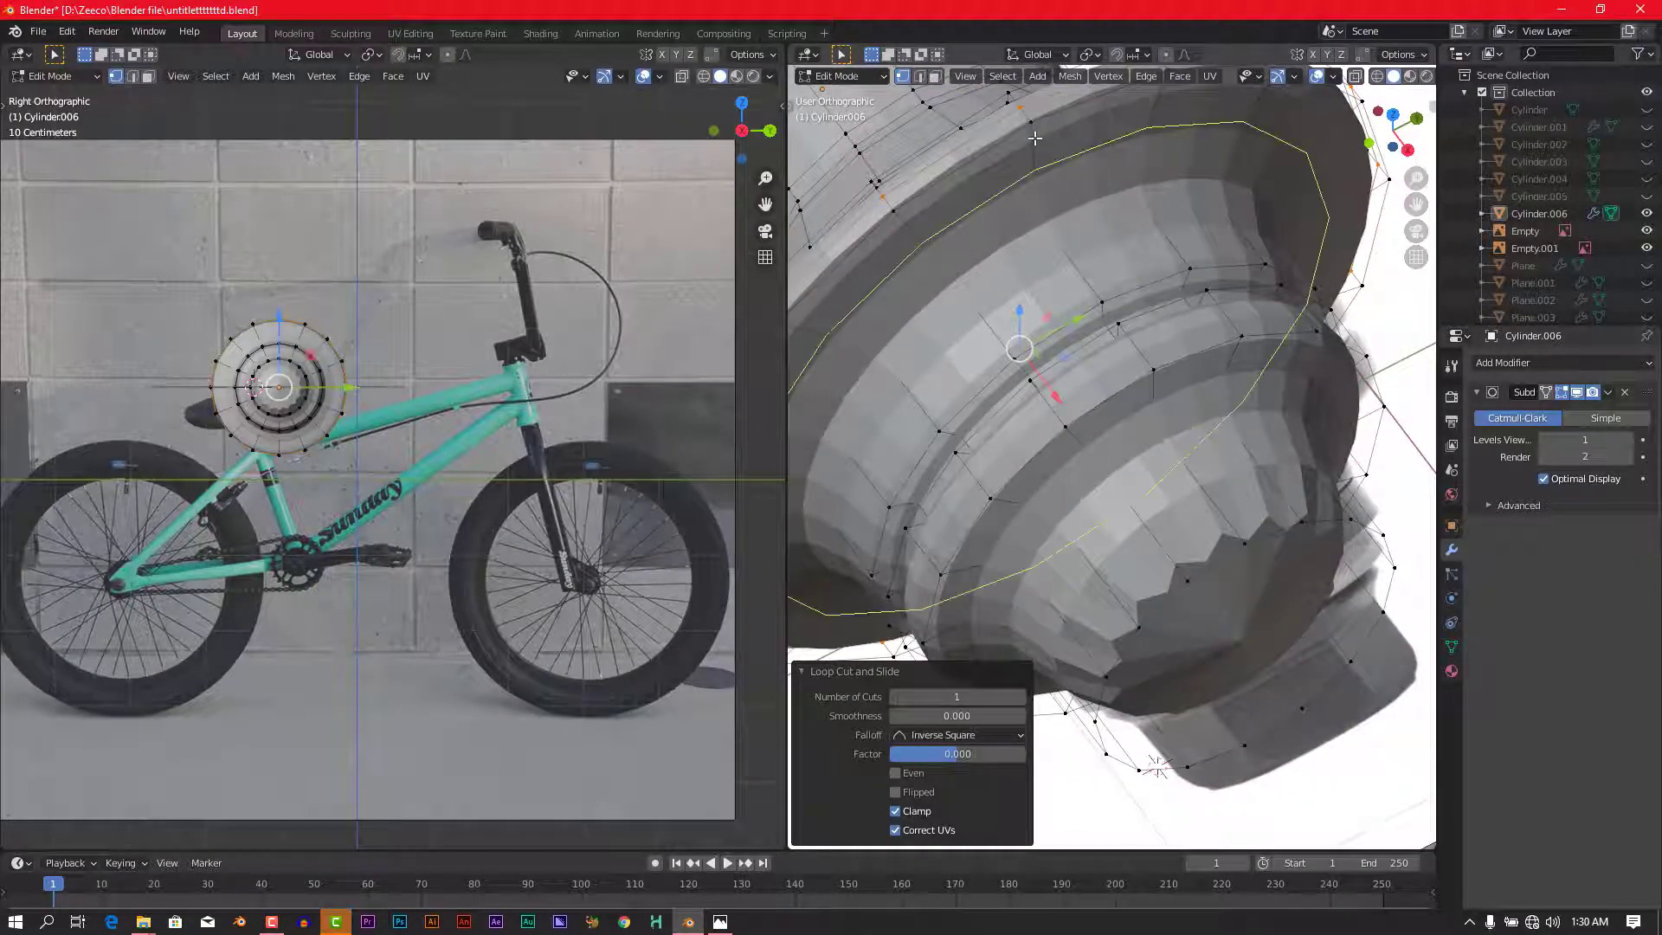
pyautogui.click(1090, 208)
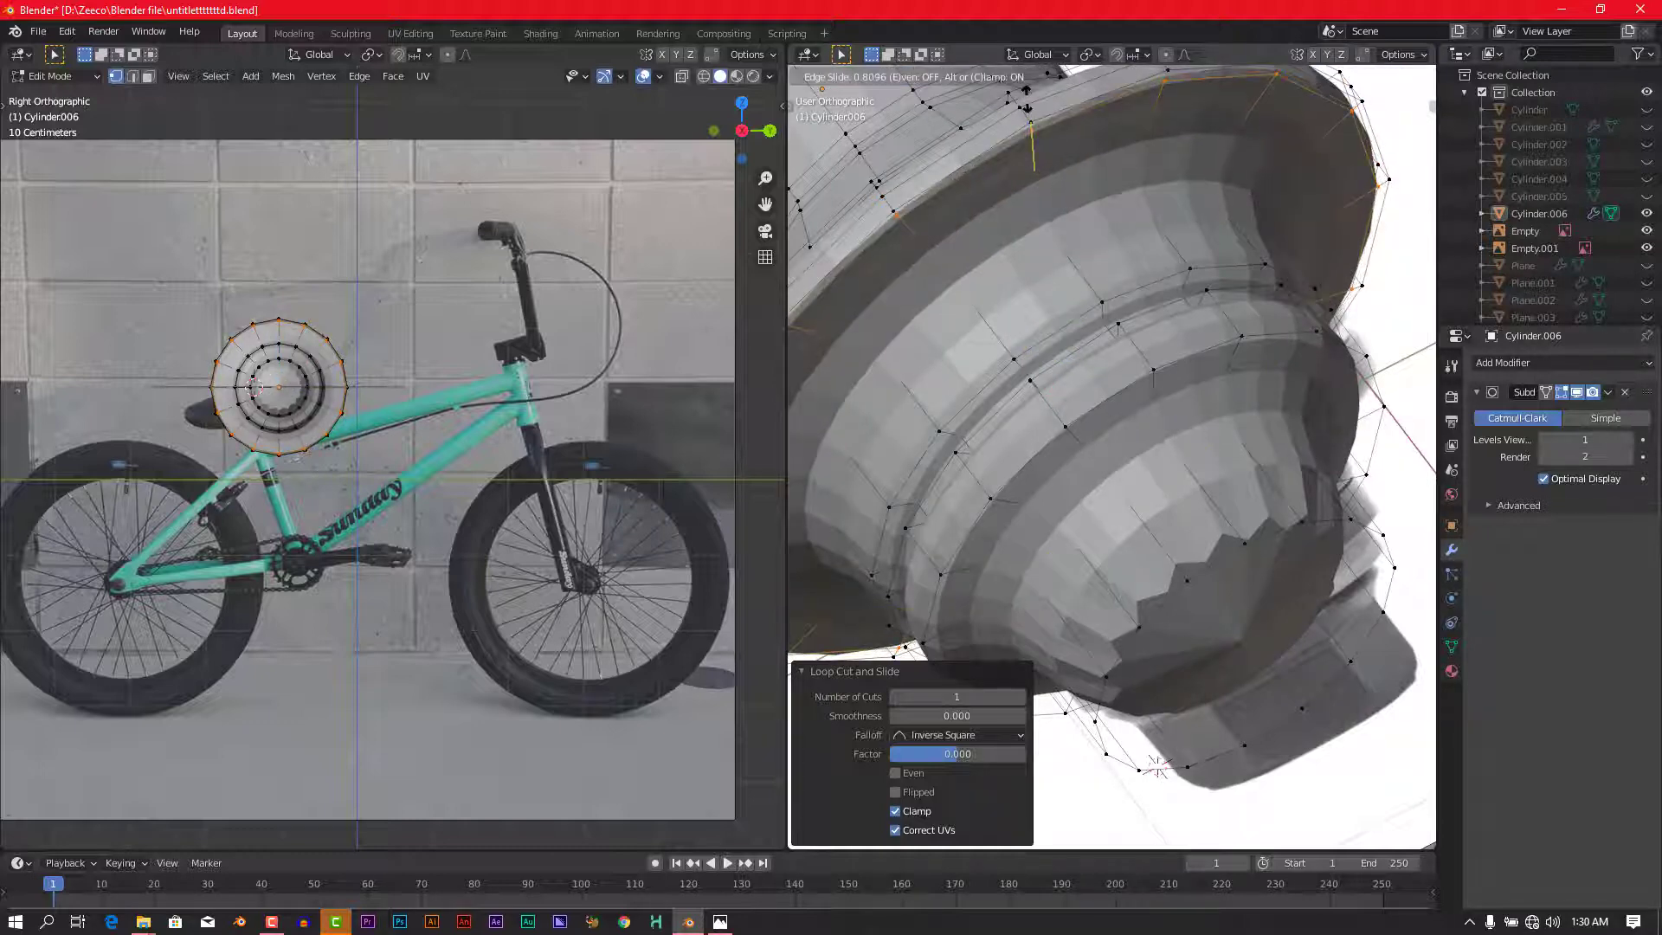
pyautogui.click(1118, 220)
pyautogui.moveTo(1118, 220); pyautogui.dragTo(1138, 205, button='middle')
pyautogui.hotkey('ctrl', 'r')
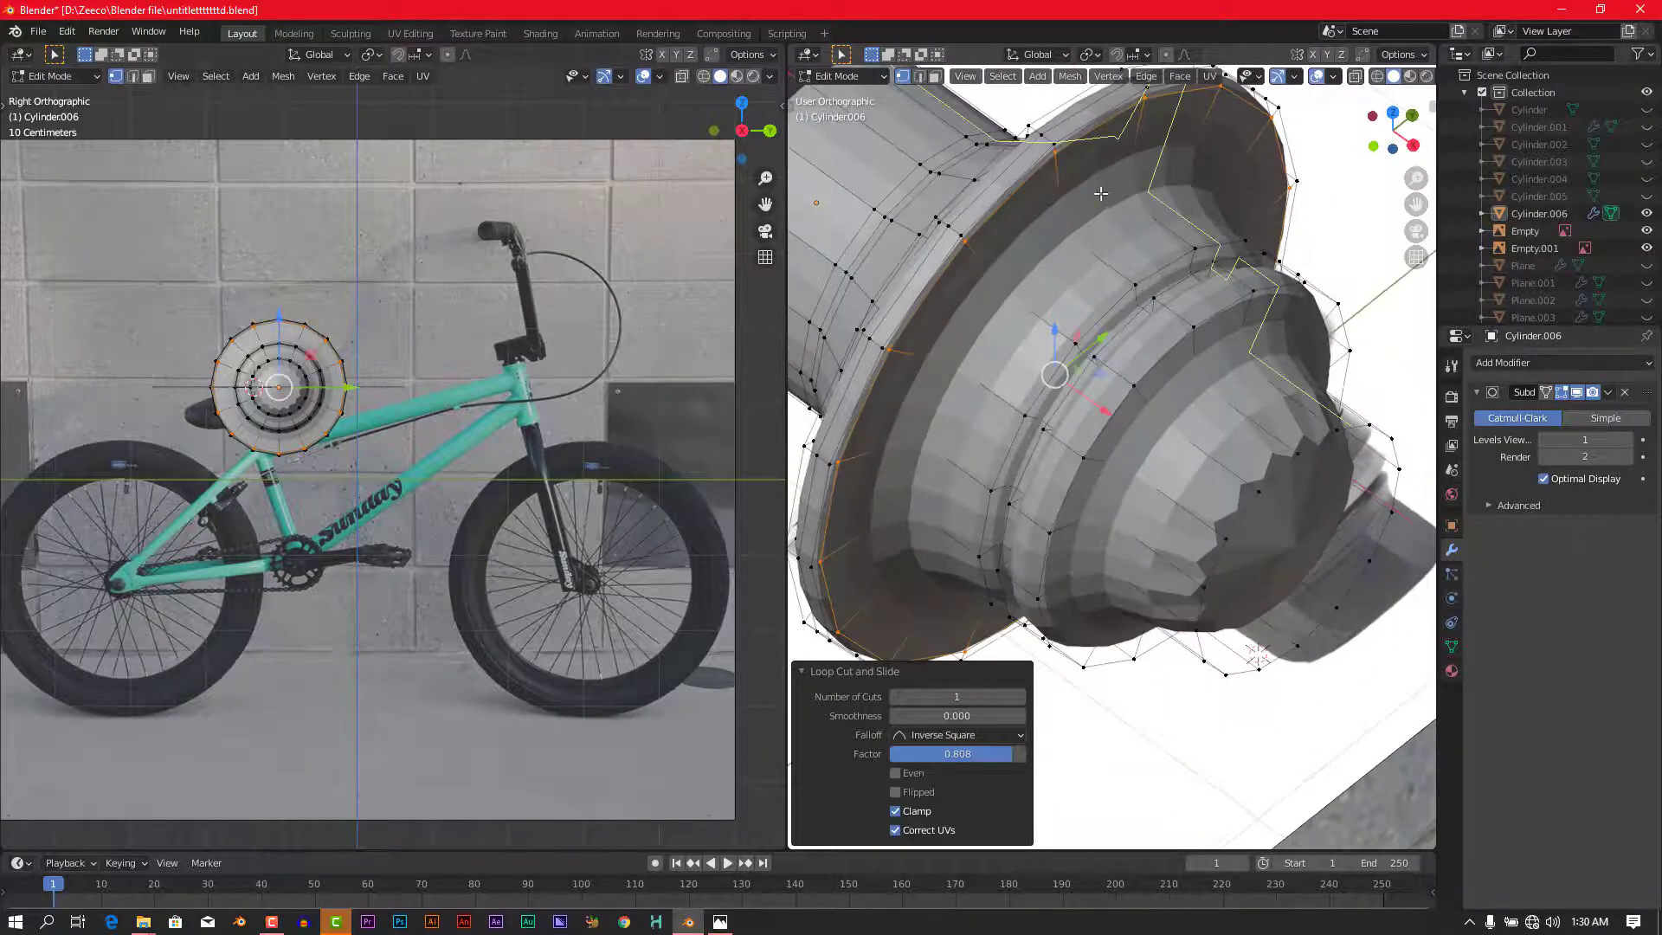
pyautogui.click(1124, 157)
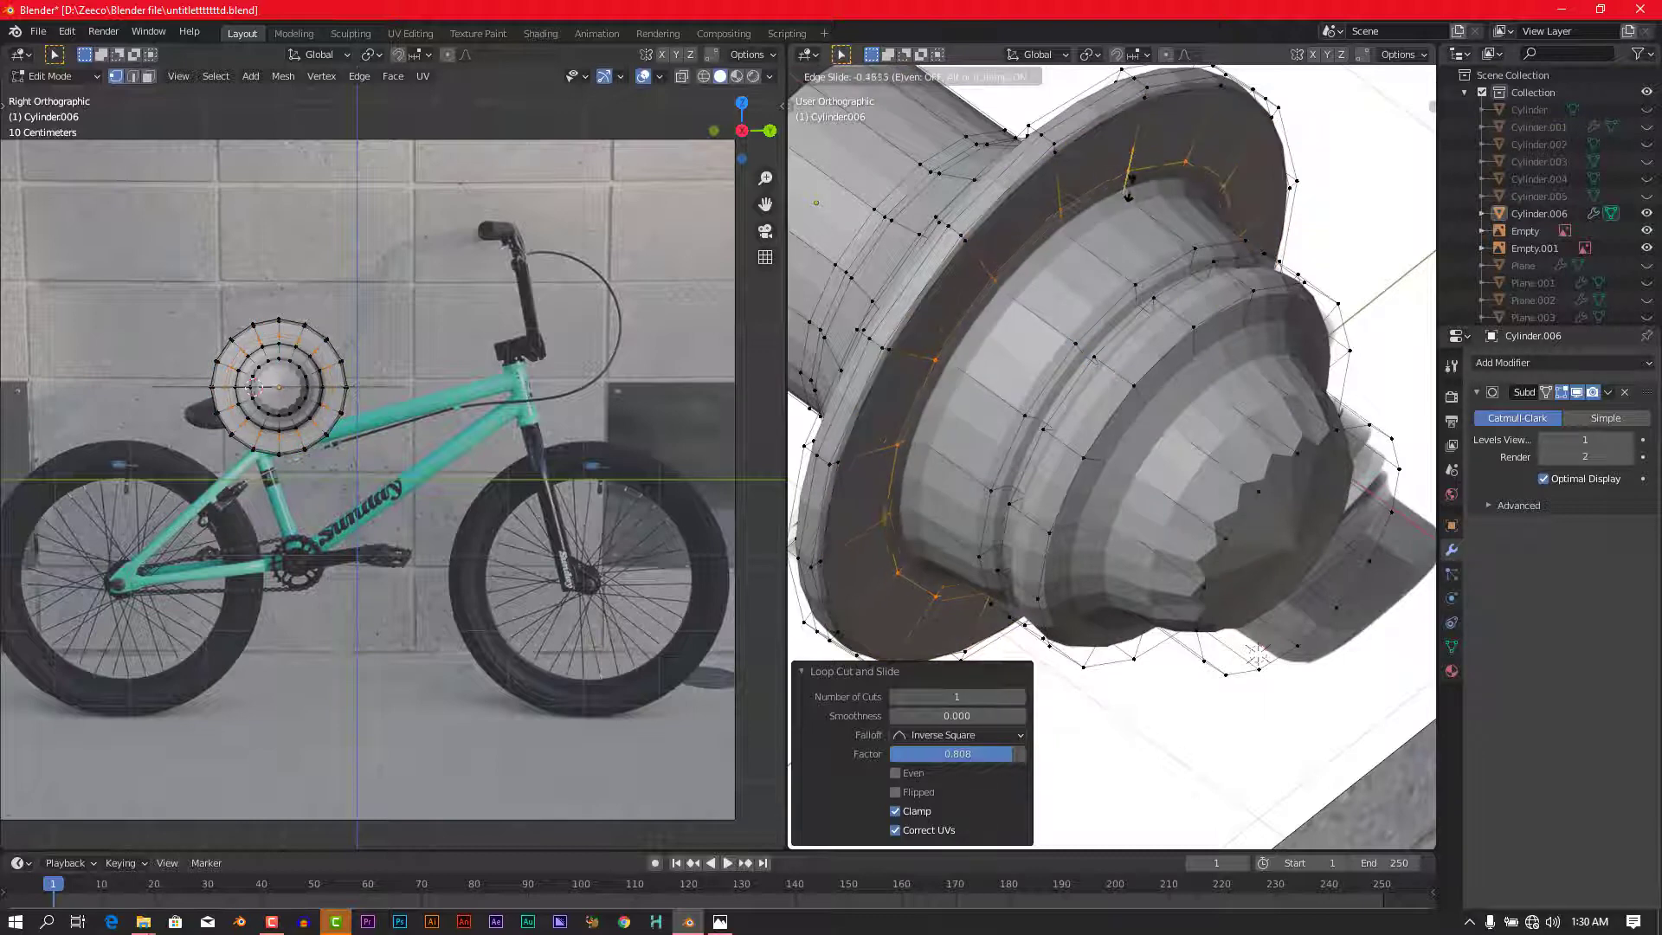
pyautogui.click(1121, 217)
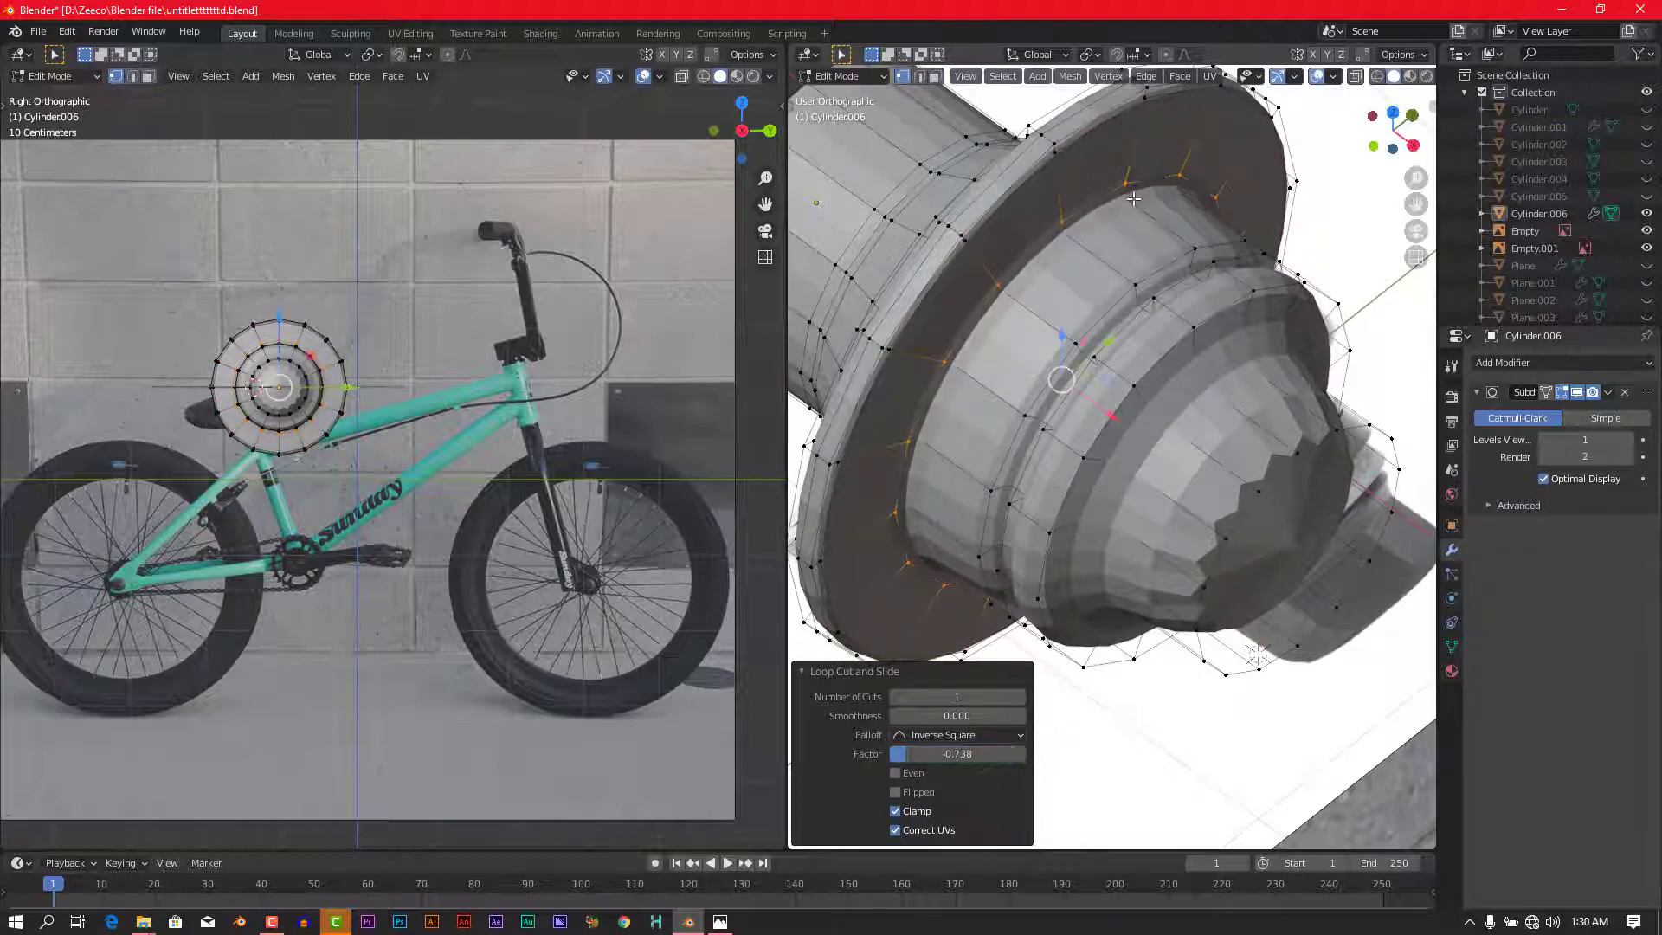
# - Add two support loops on the band between flange and groove, beside the flange with factor 0.830 and beside the groove with factor -0.782
pyautogui.hotkey('ctrl', 'r')
pyautogui.click(1080, 235)
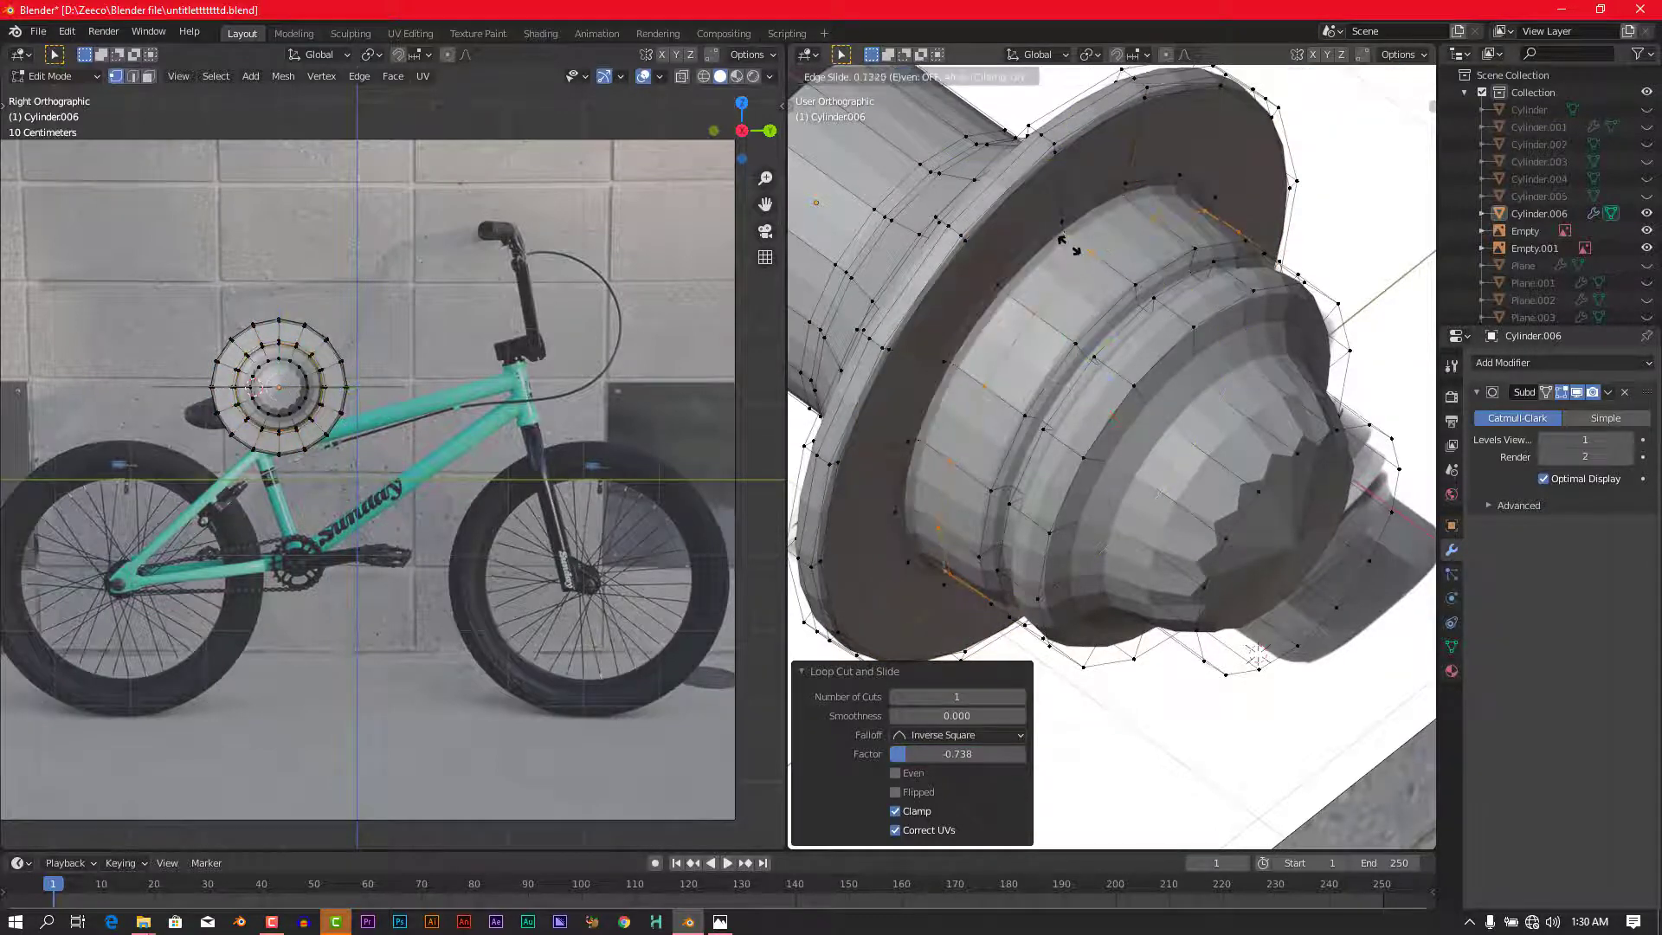
pyautogui.click(1059, 224)
pyautogui.moveTo(1063, 229); pyautogui.dragTo(1146, 328, button='middle')
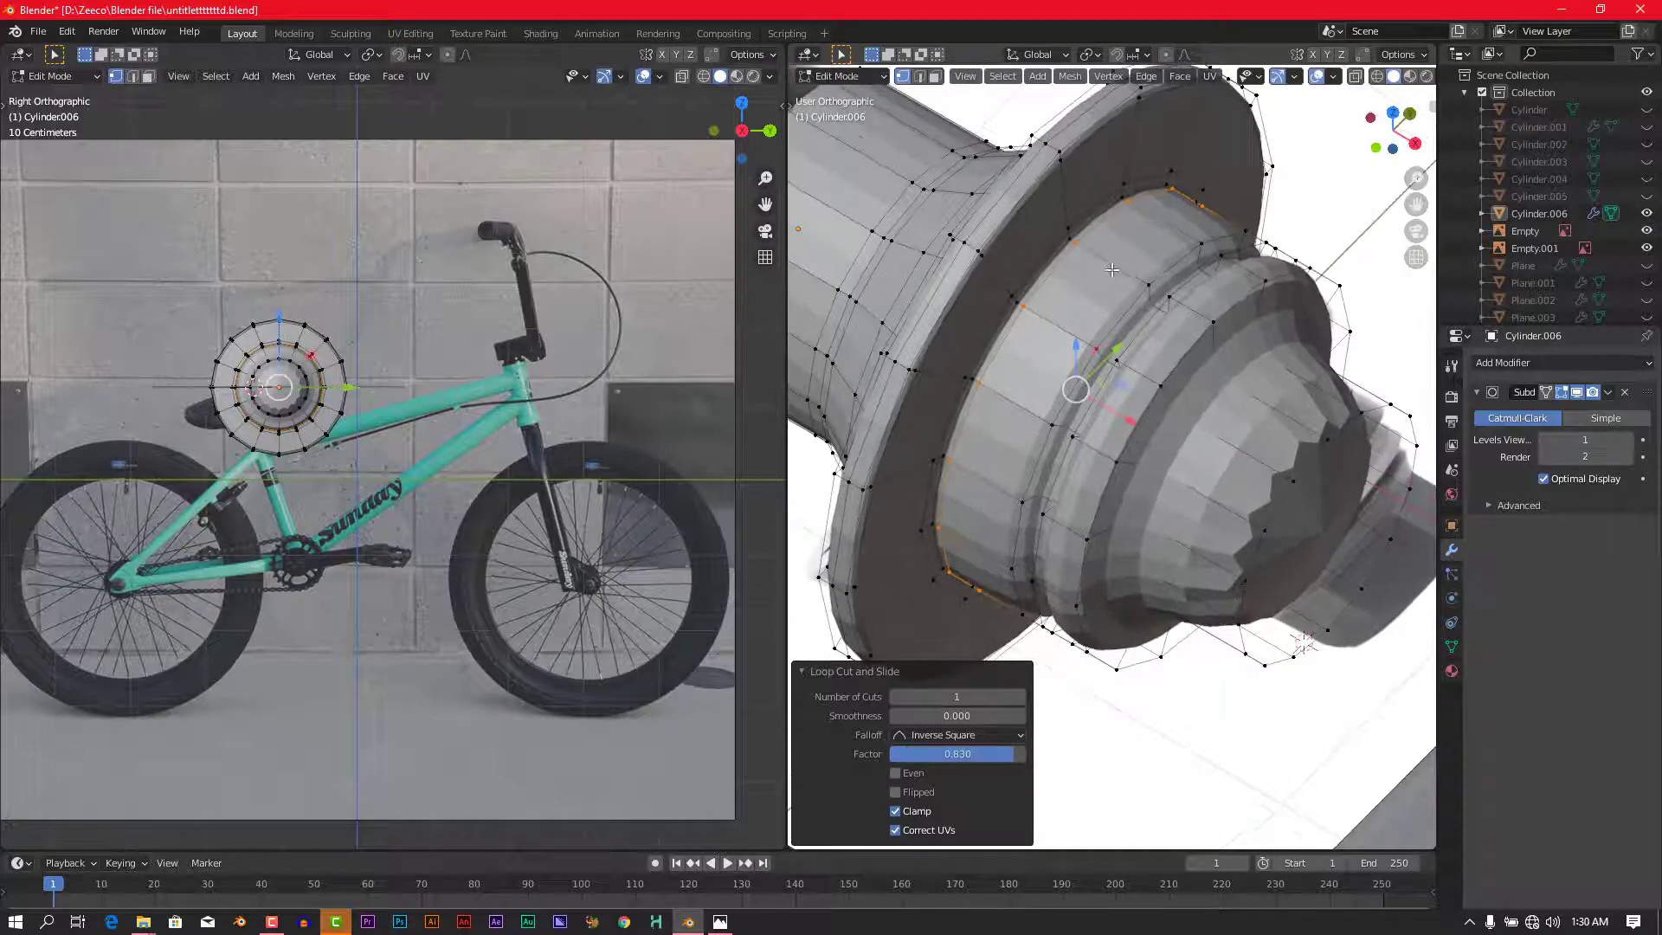
pyautogui.hotkey('ctrl', 'r')
pyautogui.click(1118, 270)
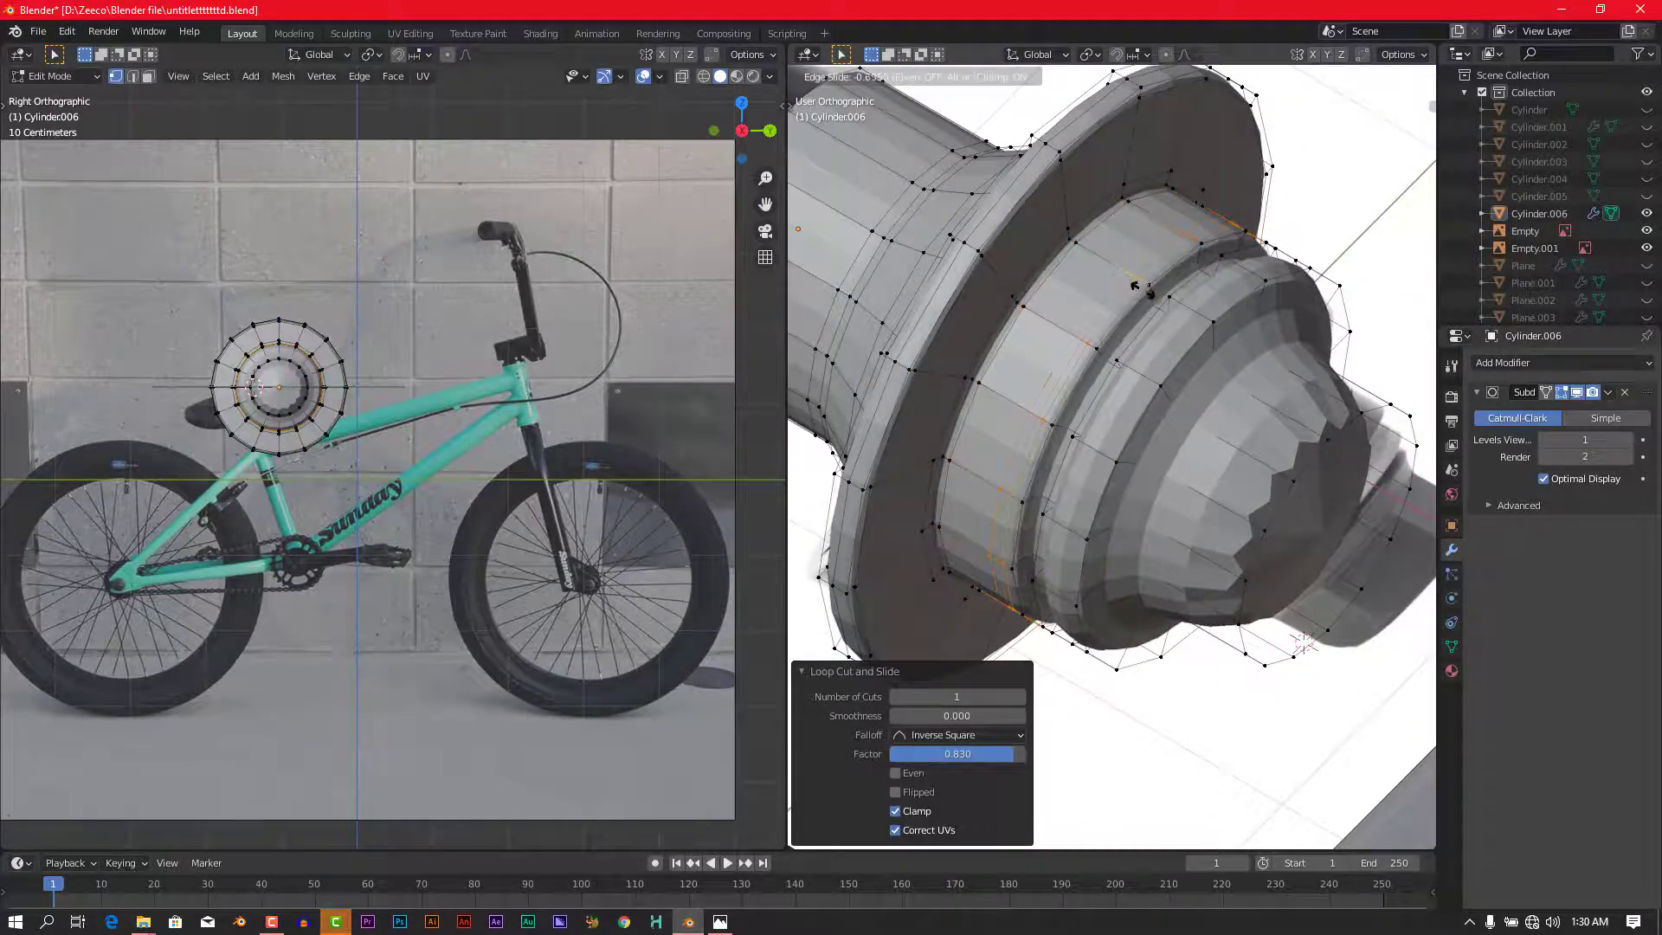
pyautogui.click(1146, 291)
# - Cut a centred edge loop in the groove and add a support loop on the band just beyond it with factor 0.598
pyautogui.moveTo(1149, 298); pyautogui.dragTo(1196, 329, button='middle')
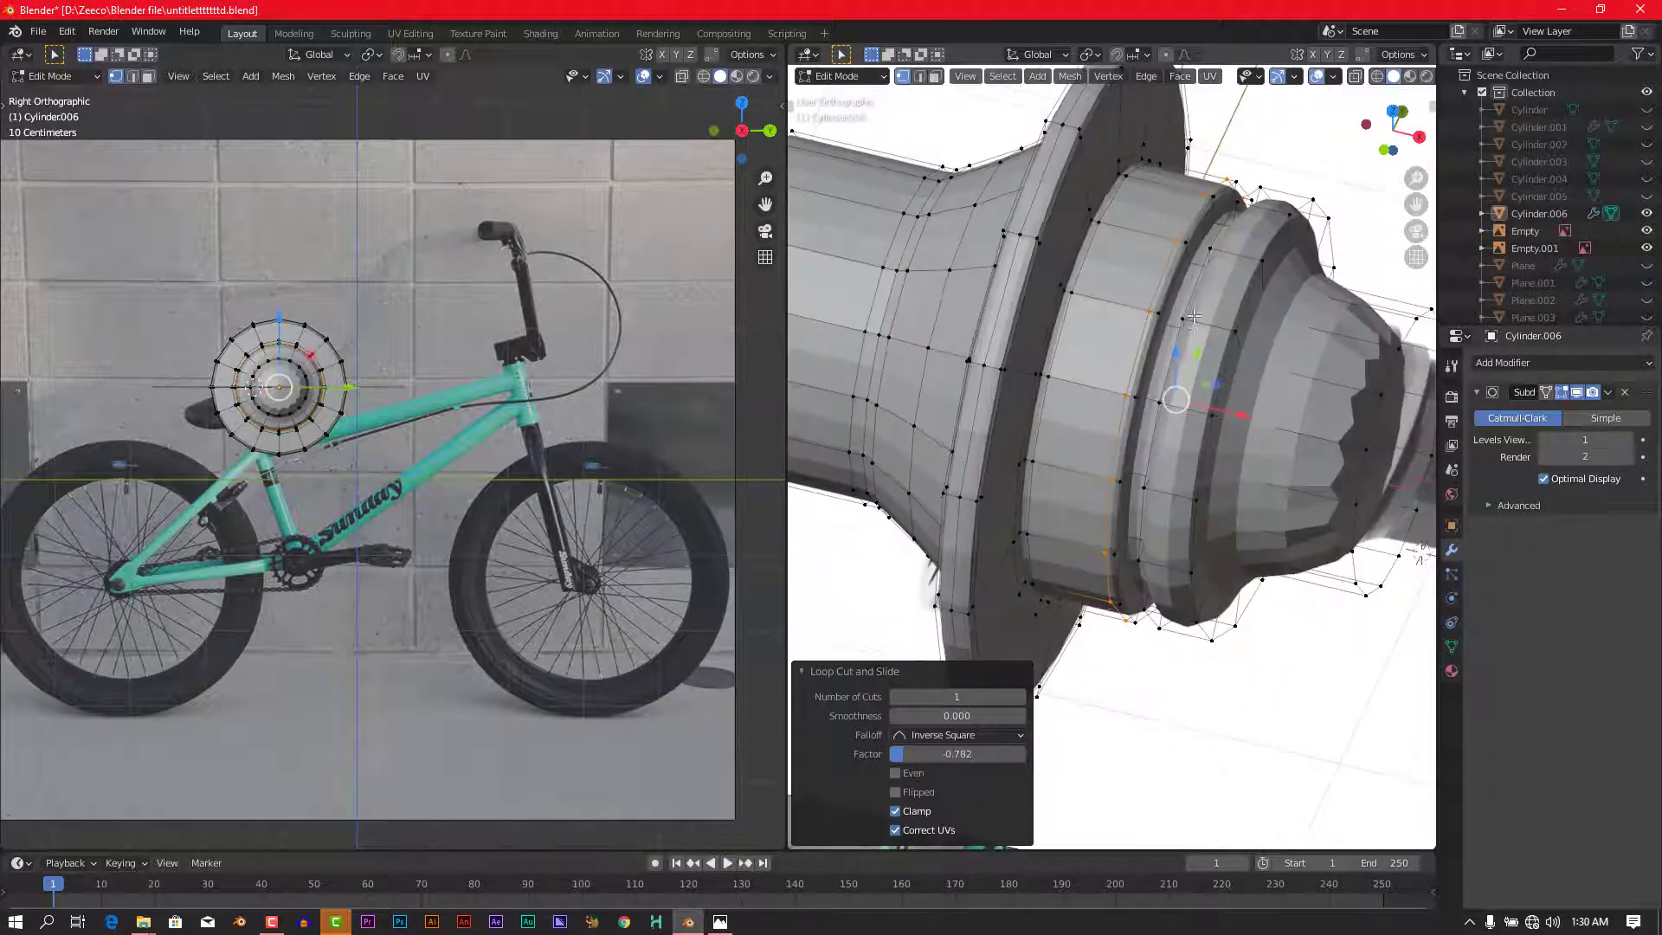
pyautogui.hotkey('ctrl', 'r')
pyautogui.click(1178, 328)
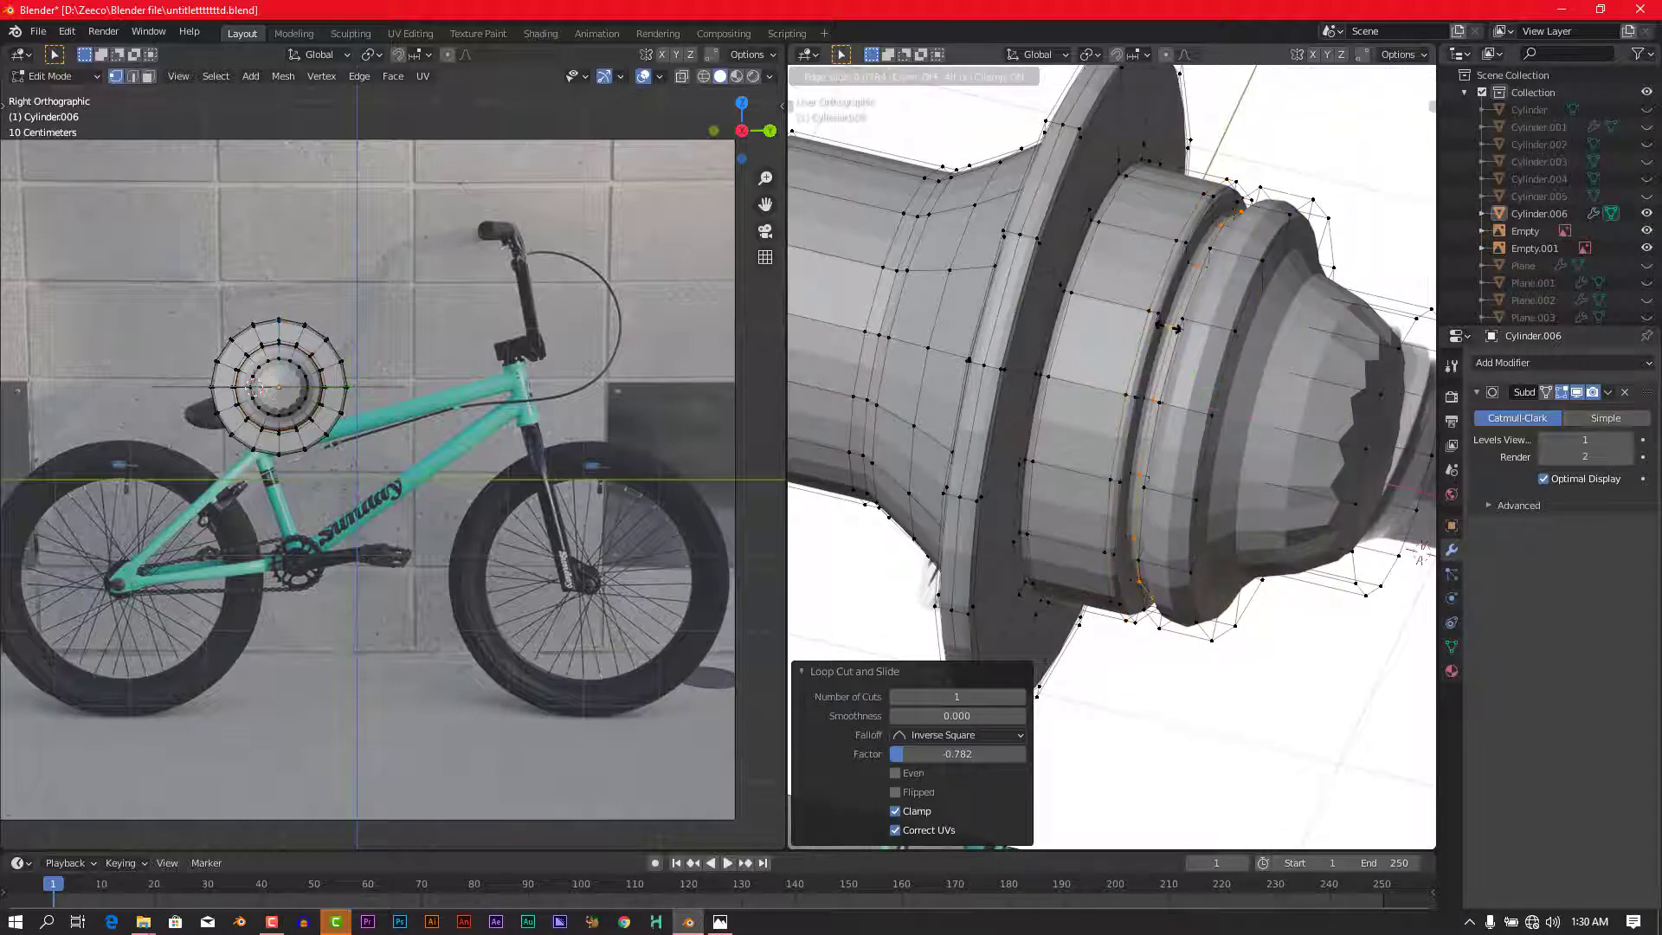
pyautogui.rightClick(1167, 326)
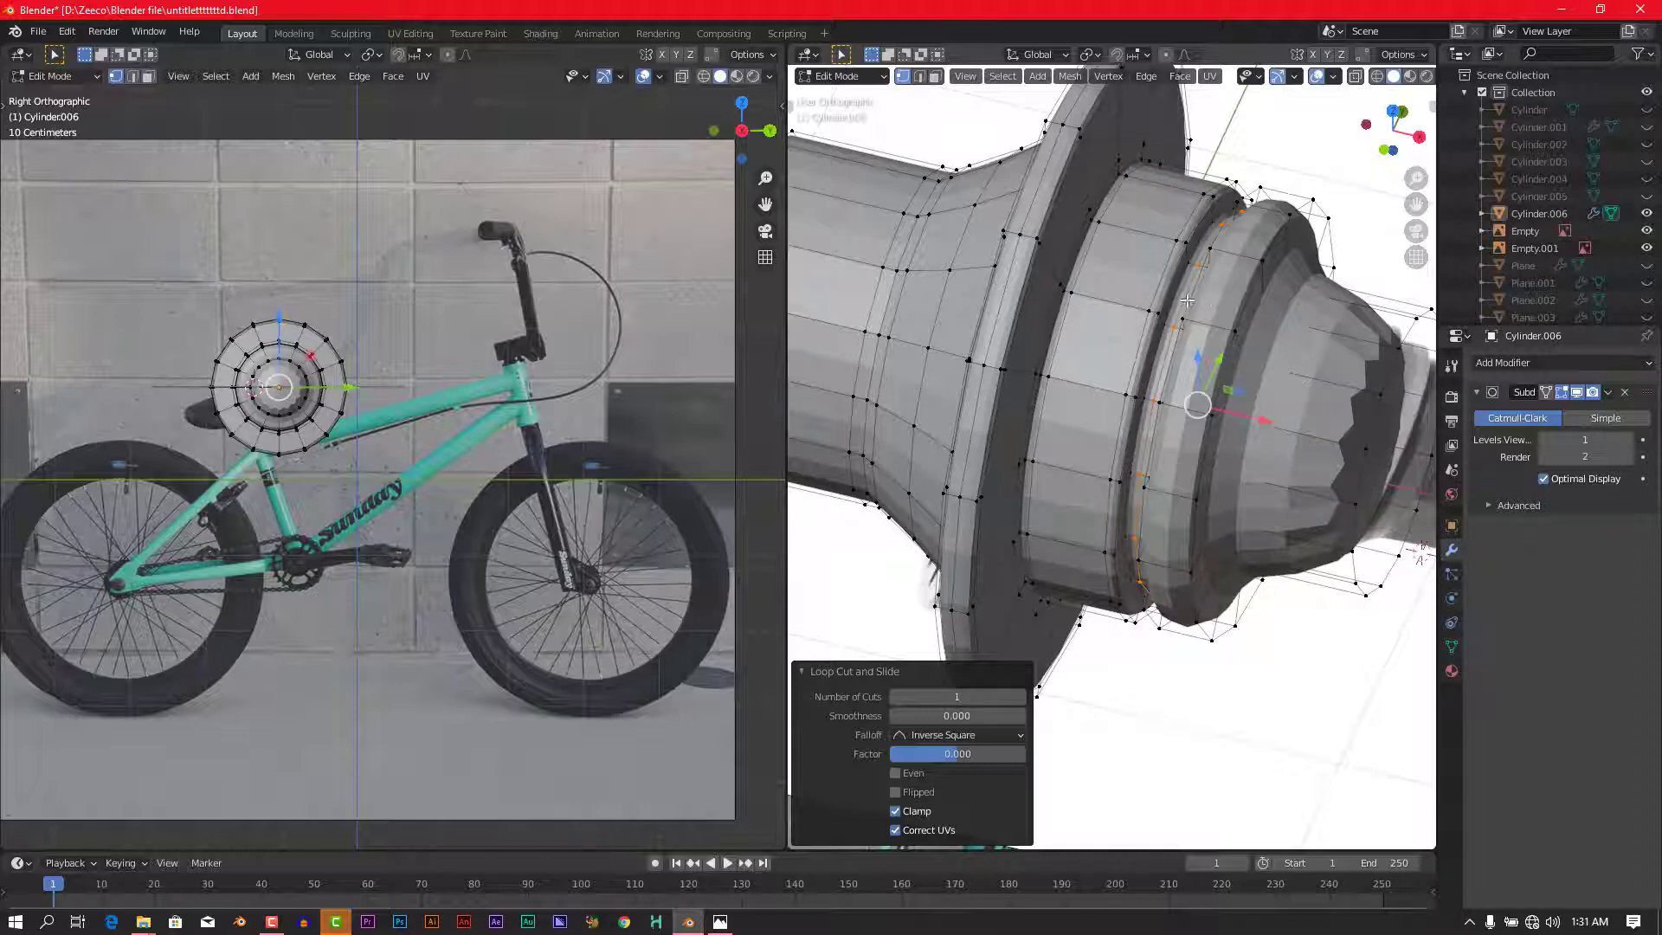
pyautogui.hotkey('ctrl', 'r')
pyautogui.click(1209, 323)
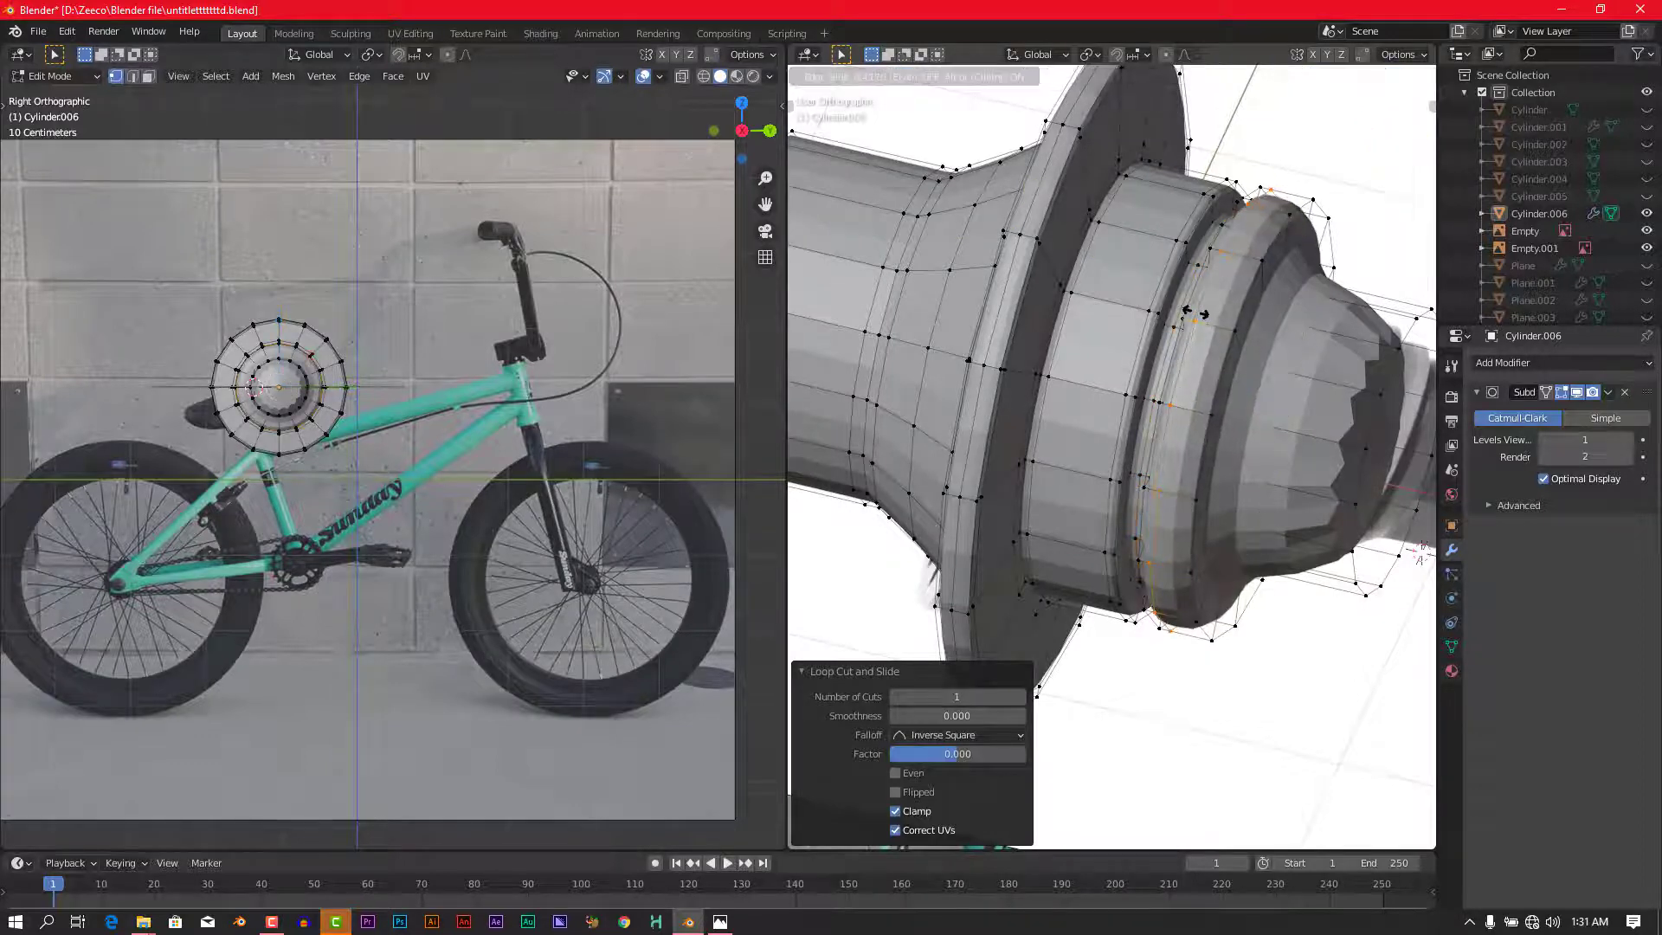
pyautogui.click(1189, 314)
pyautogui.moveTo(1189, 314); pyautogui.dragTo(1252, 306, button='middle')
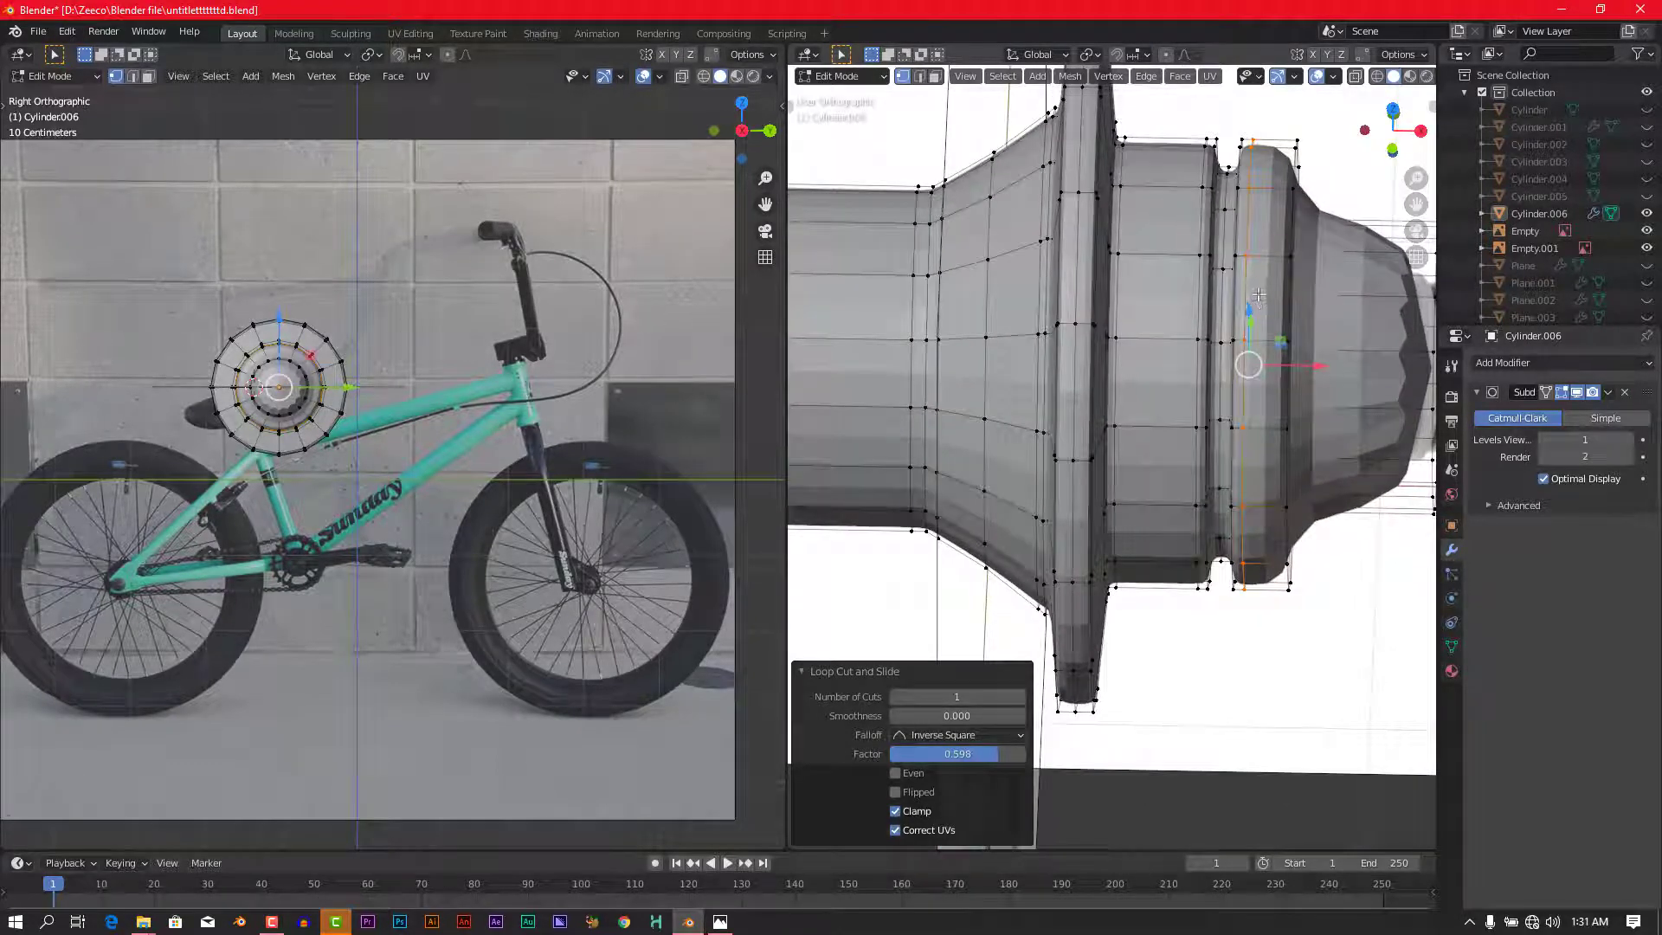
# - Add support loops on the outer band beside the axle-end shoulder with factor -0.701 and at the end section's base with factor 0.682
pyautogui.hotkey('ctrl', 'r')
pyautogui.click(1279, 200)
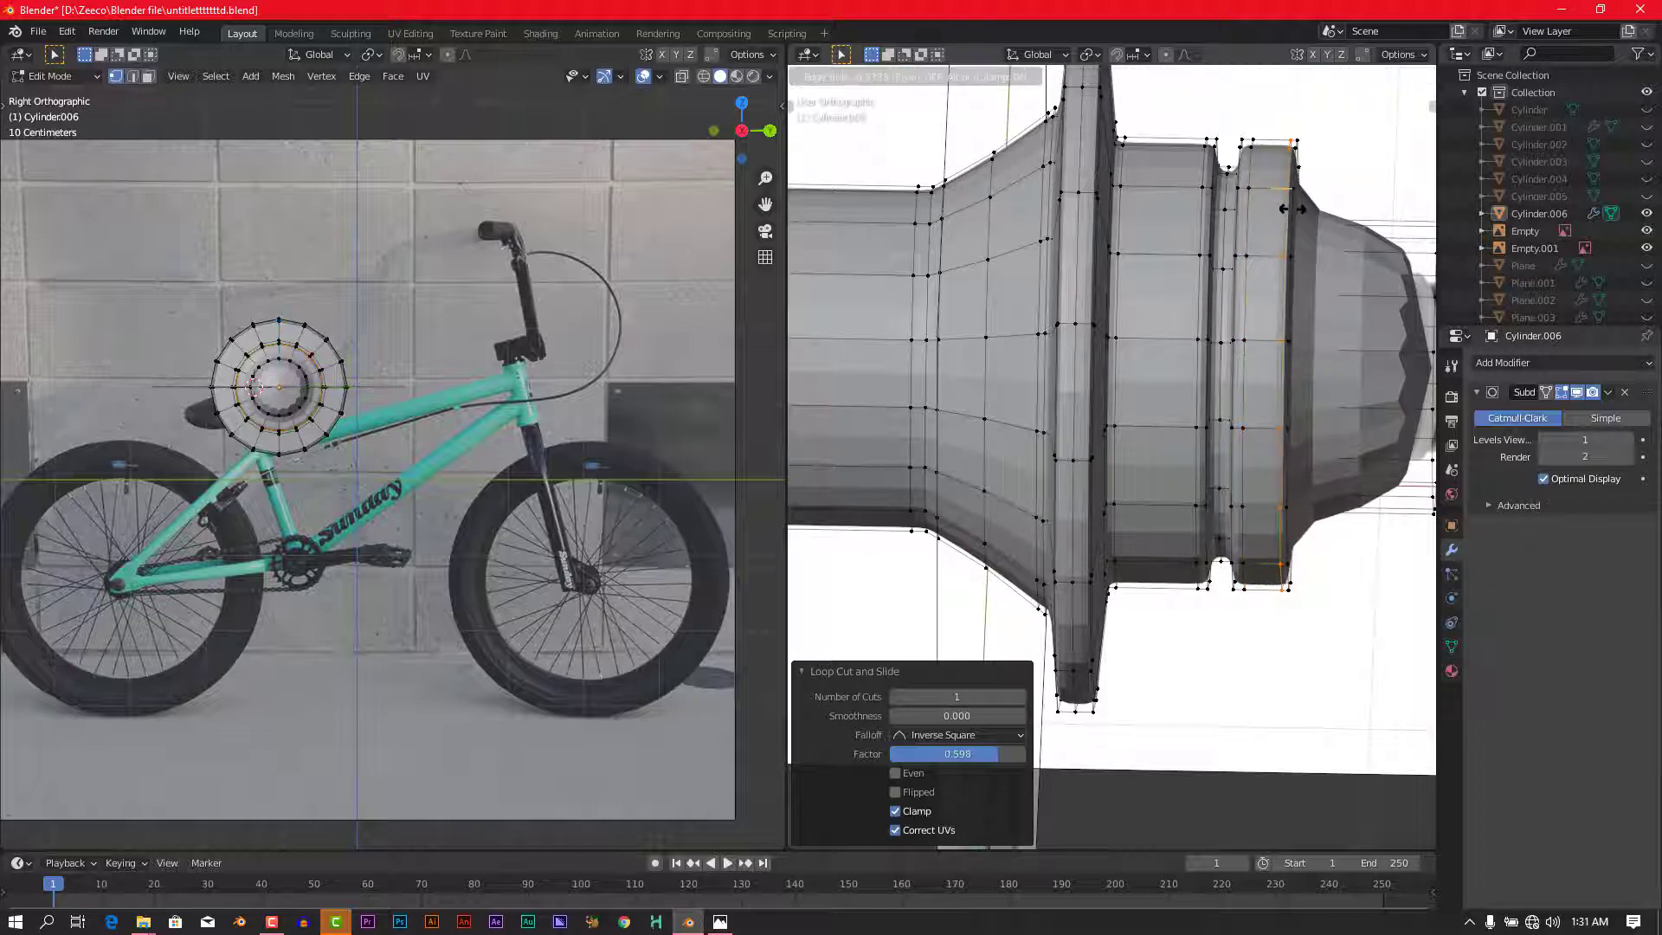
pyautogui.click(1289, 214)
pyautogui.moveTo(1283, 225); pyautogui.dragTo(1249, 266, button='middle')
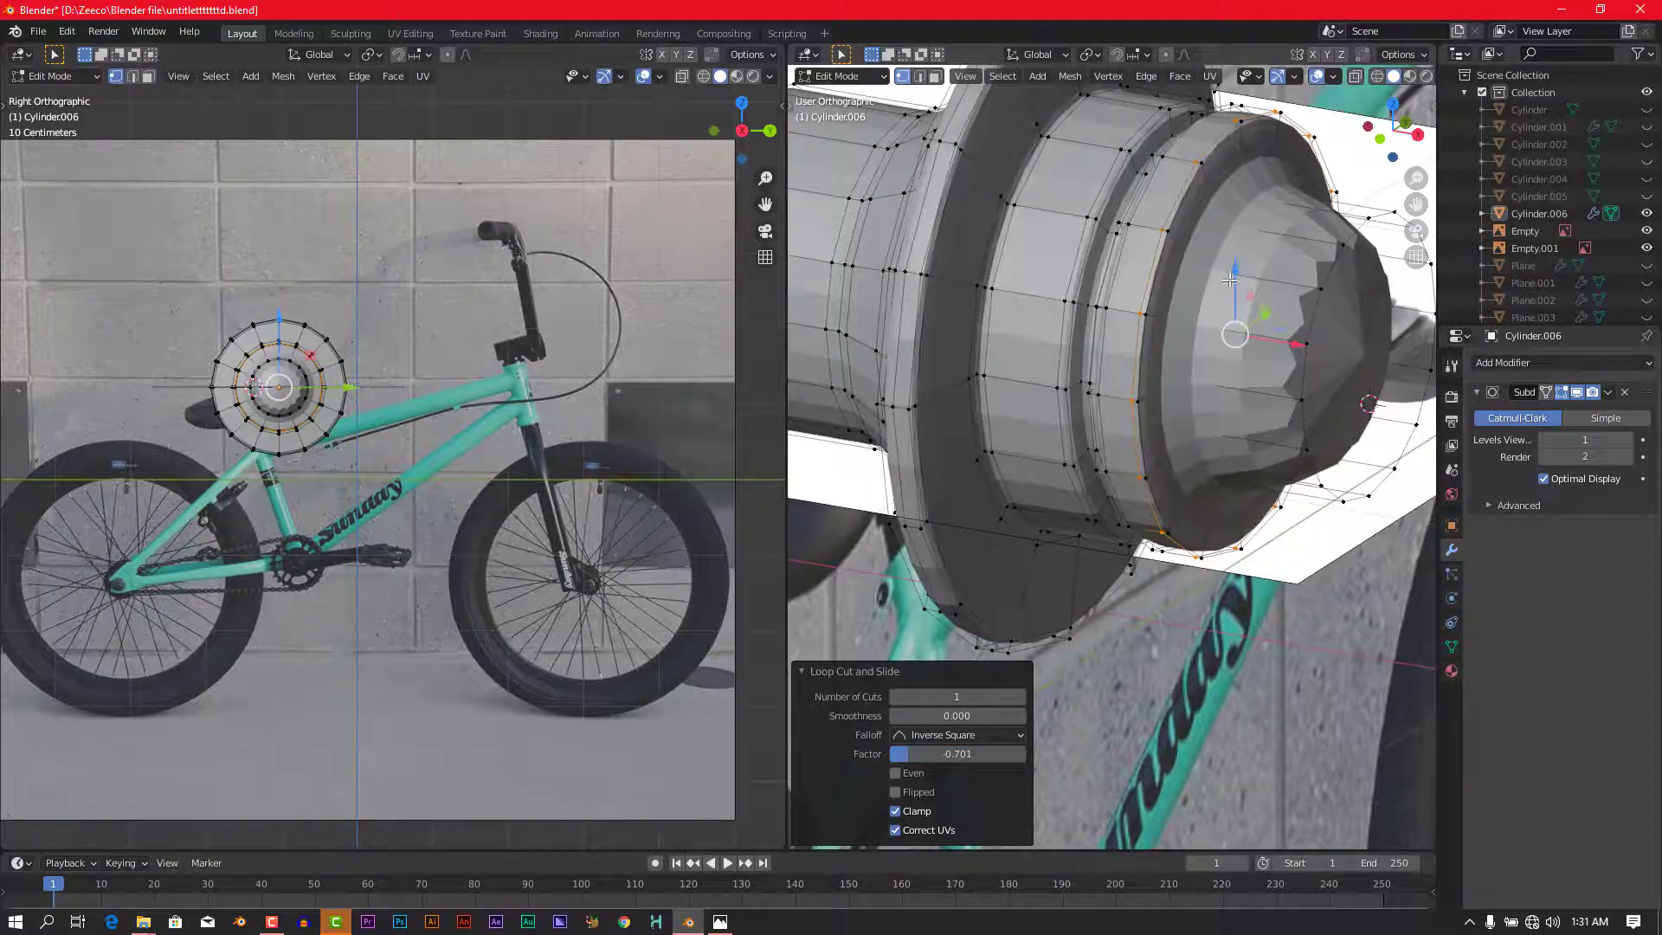
pyautogui.press('g')
pyautogui.press('g')
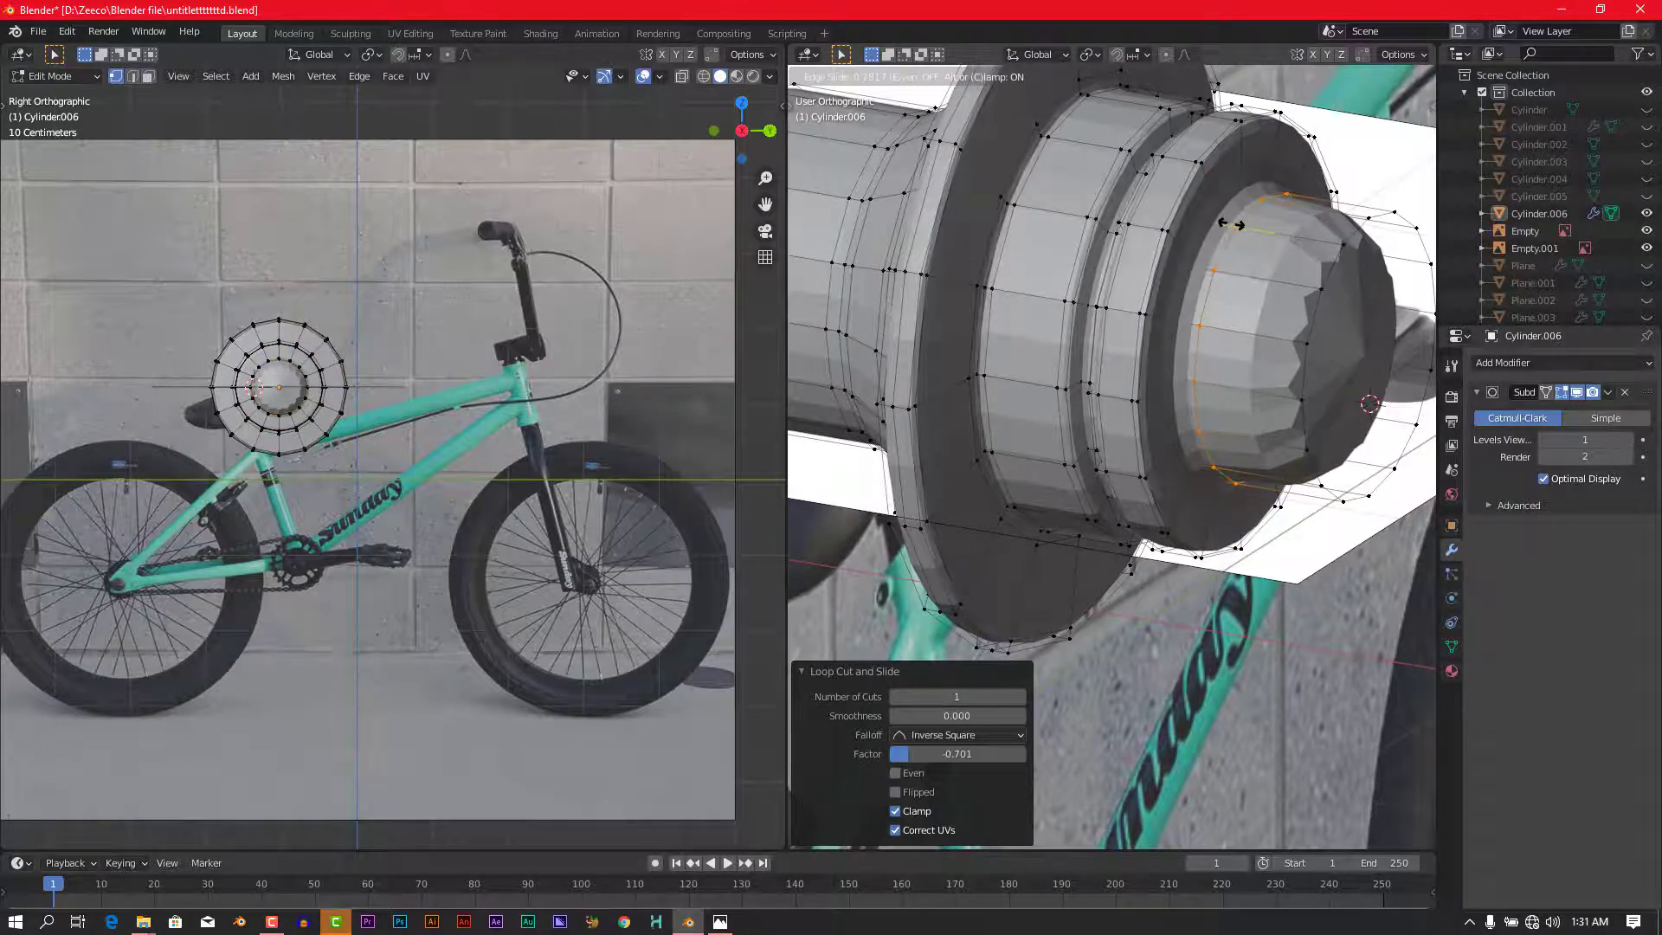
pyautogui.click(1248, 225)
pyautogui.moveTo(1279, 240); pyautogui.dragTo(1298, 278, button='middle')
pyautogui.scroll(1, 1298, 279)
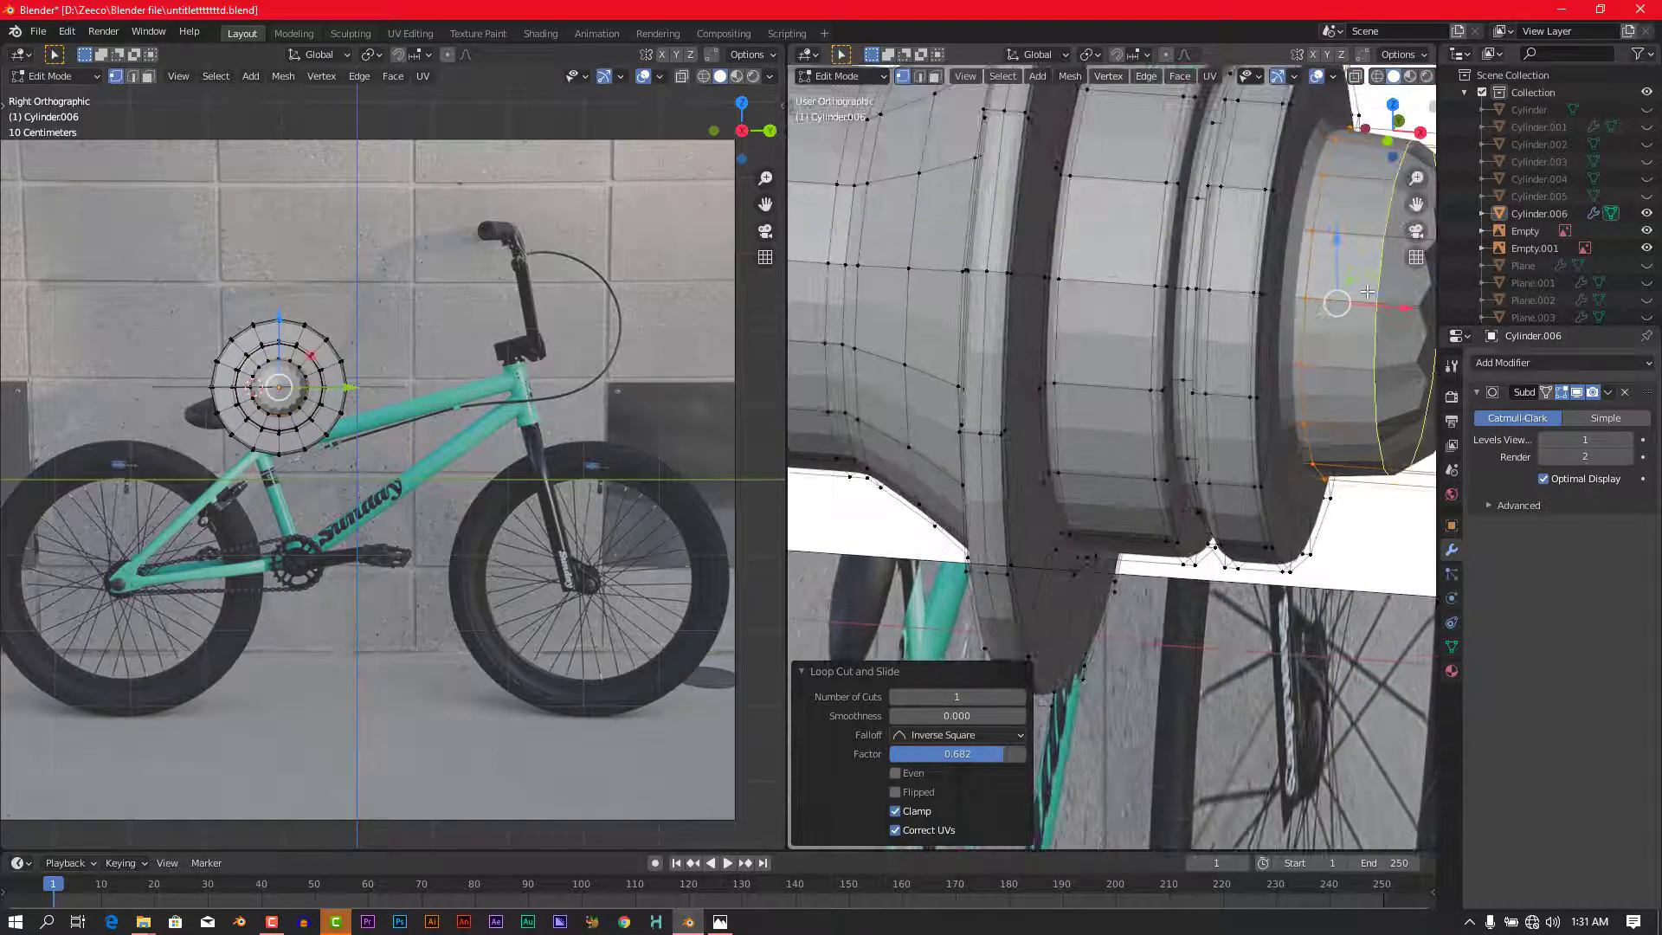
# - Add a support loop near the end section's outer edge with factor -0.683 and slide it closer to the edge by factor -0.510
pyautogui.press('g')
pyautogui.press('g')
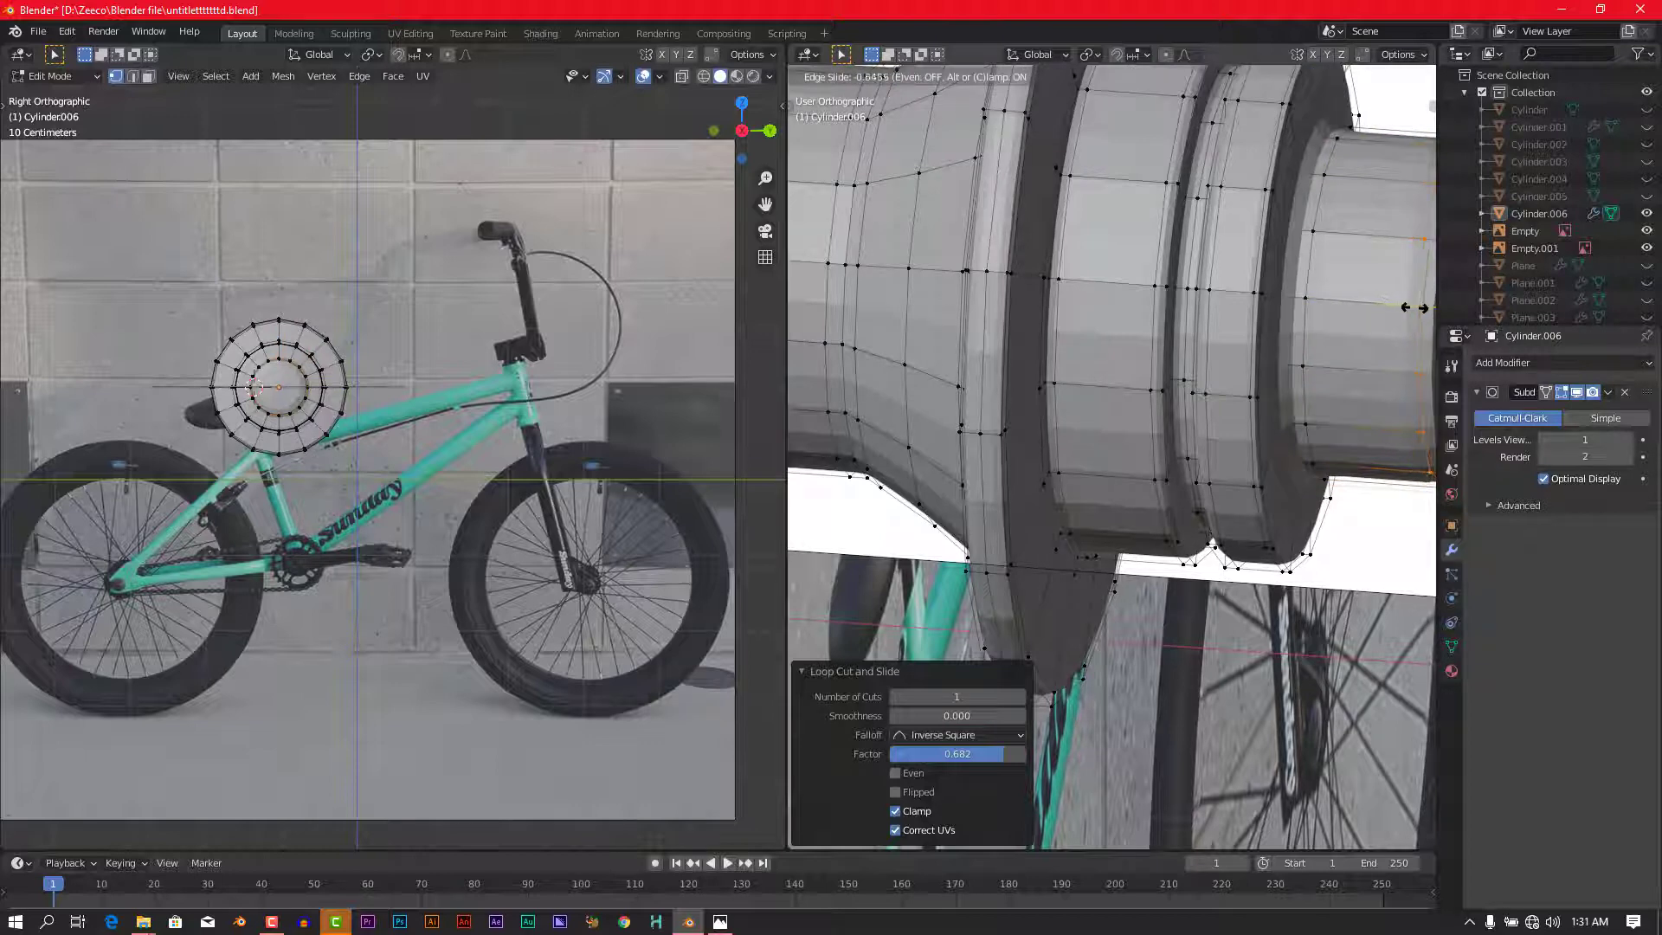
pyautogui.click(1410, 312)
pyautogui.keyDown('shift'); pyautogui.moveTo(1328, 273); pyautogui.dragTo(1172, 279, button='middle'); pyautogui.keyUp('shift')
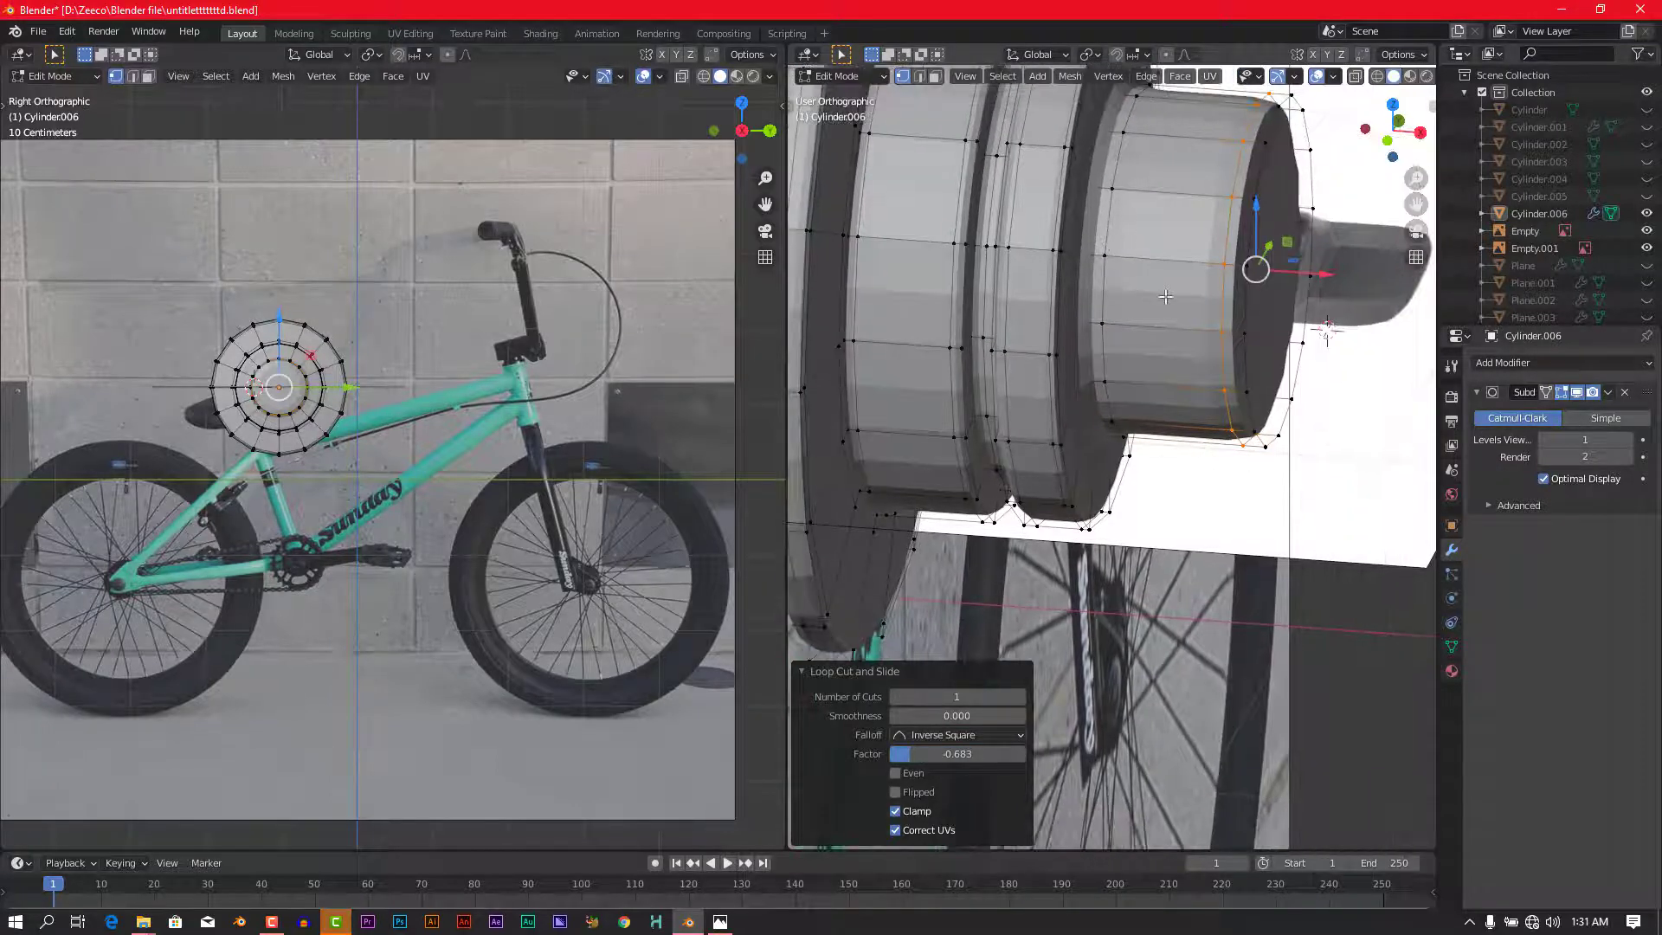
pyautogui.press('g')
pyautogui.press('g')
pyautogui.click(1257, 298)
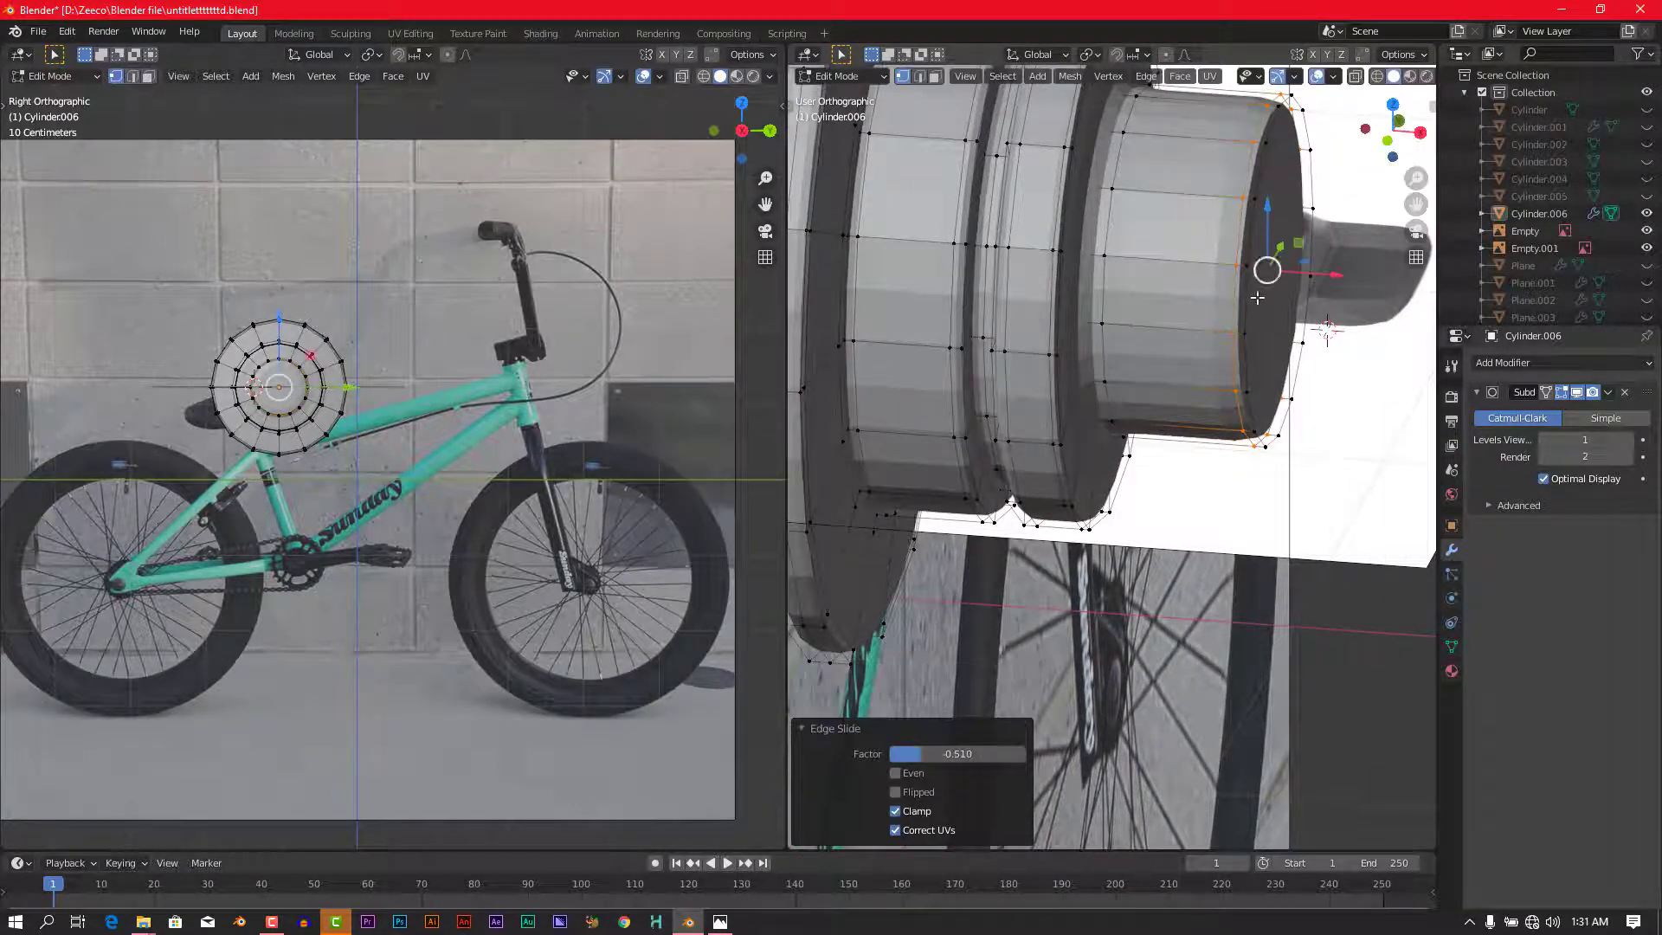
# - Inset the hub's axle-end face by 0.0764 m
pyautogui.click(1247, 301)
pyautogui.keyDown('alt'); pyautogui.click(1258, 316); pyautogui.keyUp('alt')
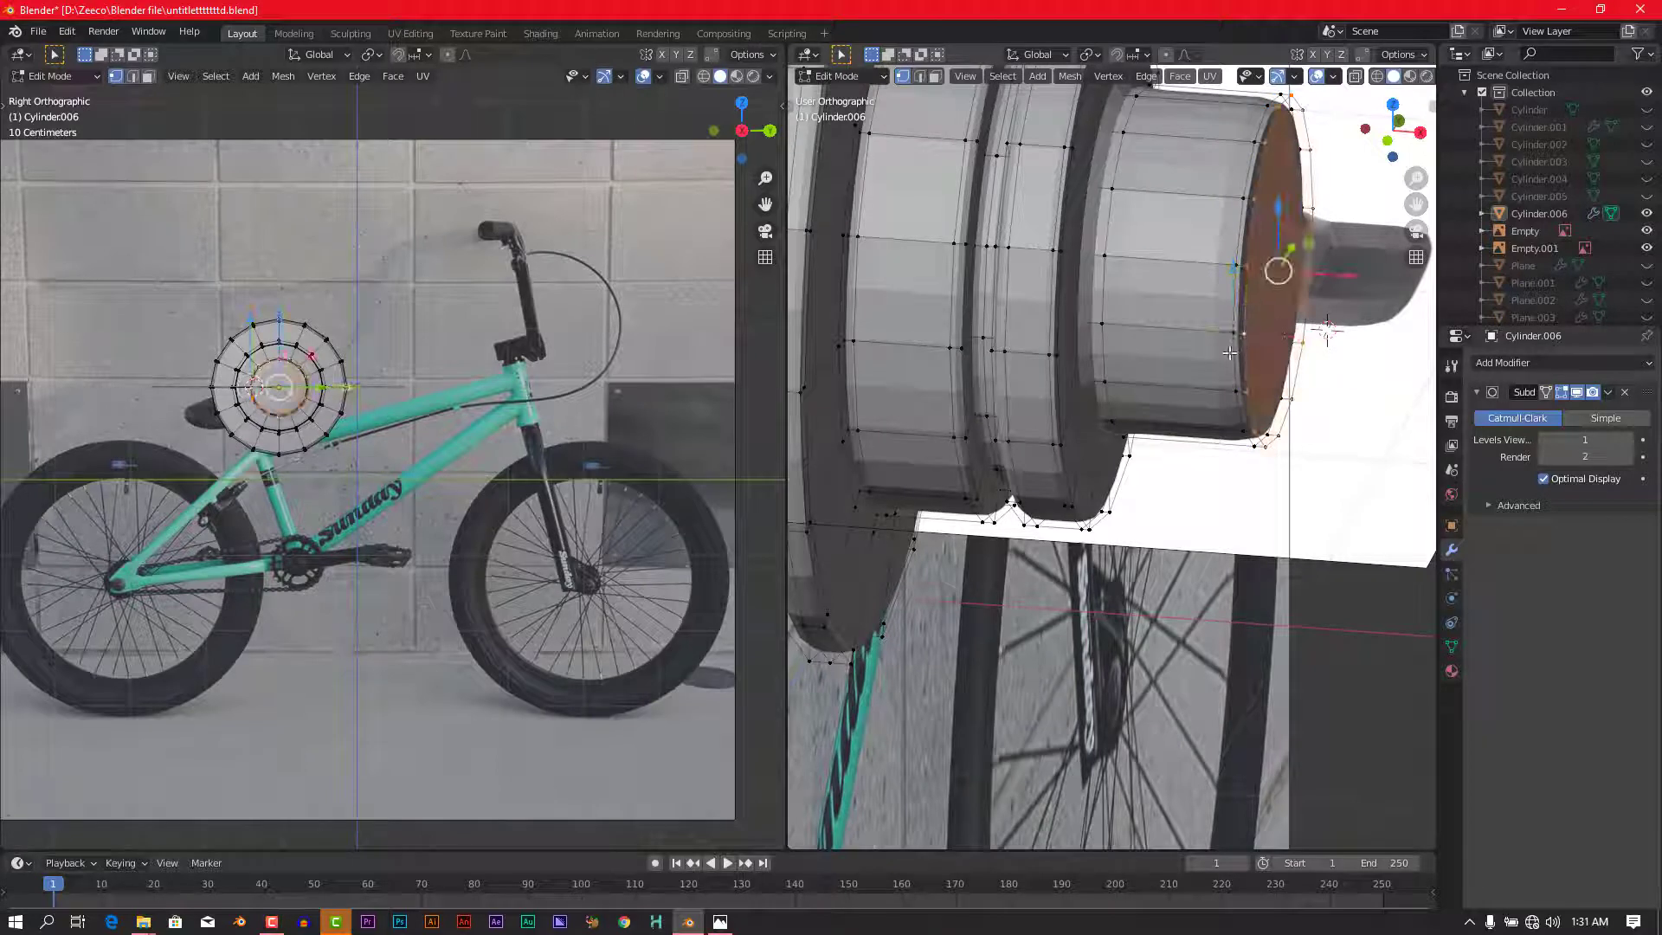
pyautogui.press('i')
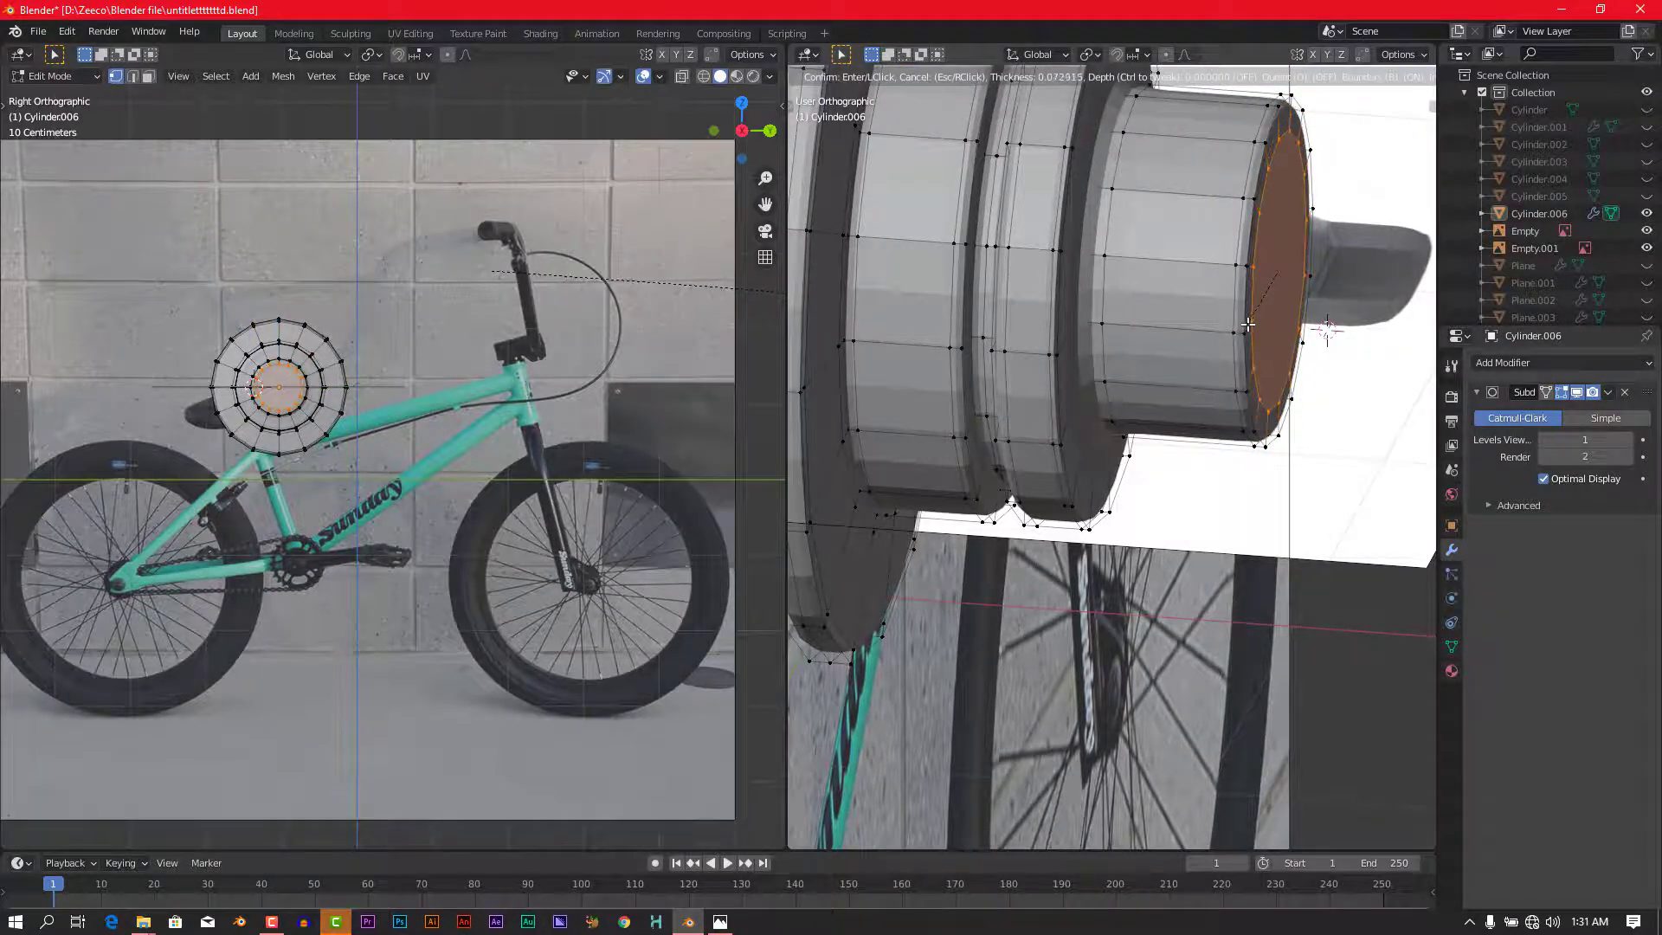
pyautogui.click(1247, 325)
# - Extrude the inset end face outward 0.12004 m and inset the new cap by 0.06437 m
pyautogui.press('e')
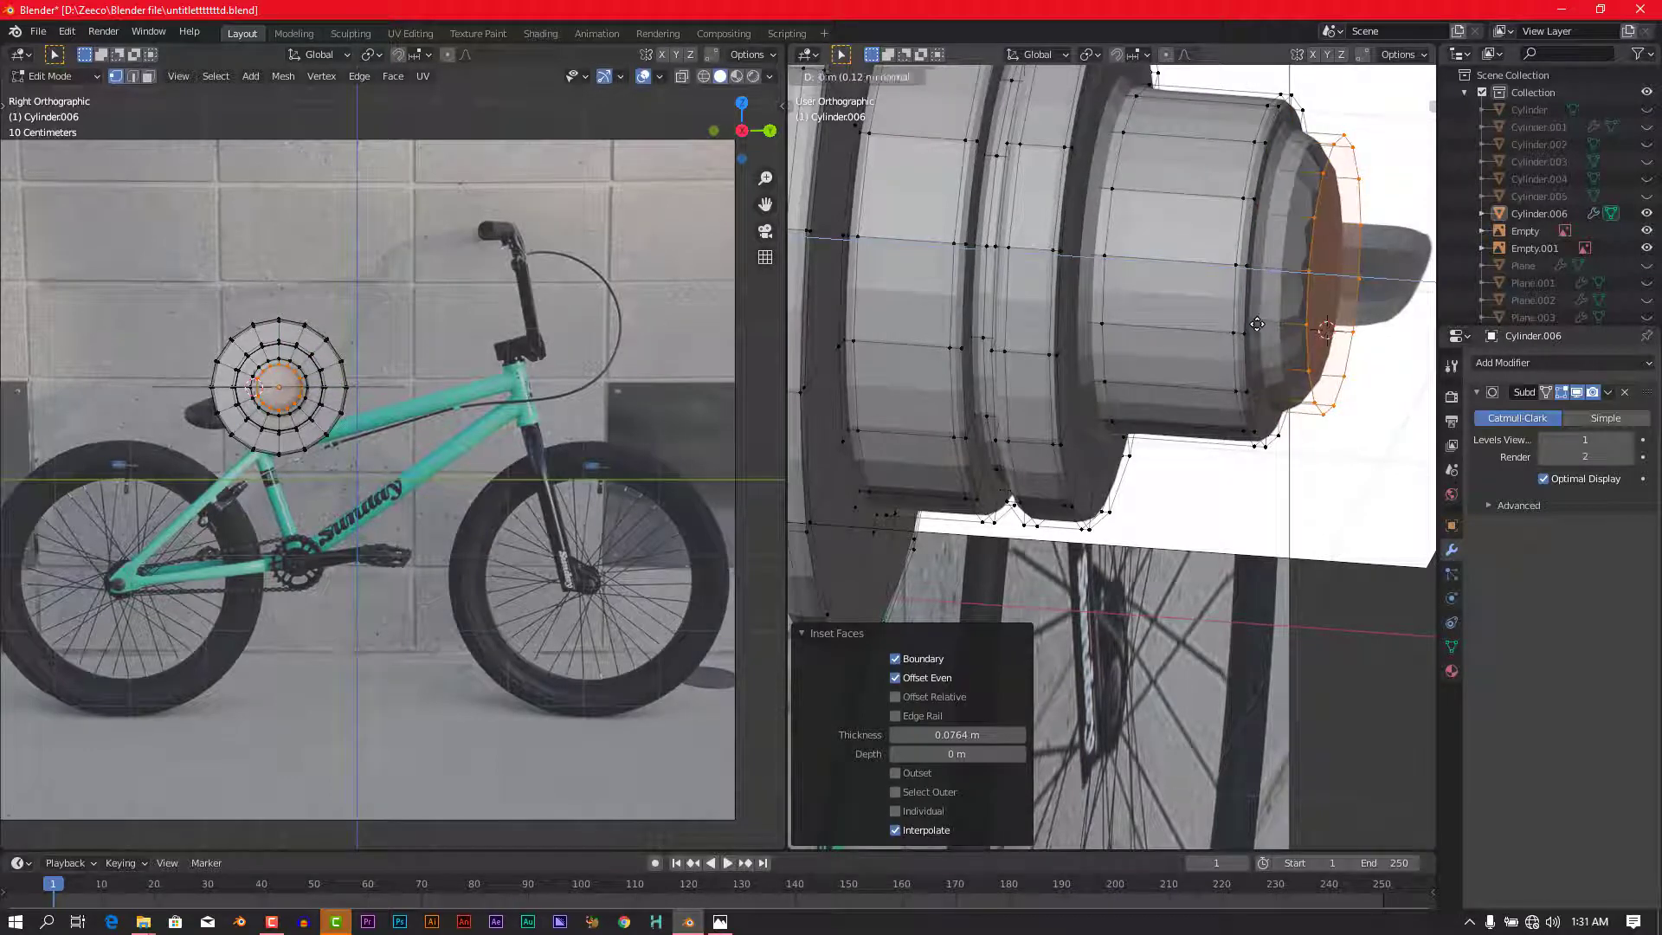
pyautogui.click(1256, 325)
pyautogui.press('i')
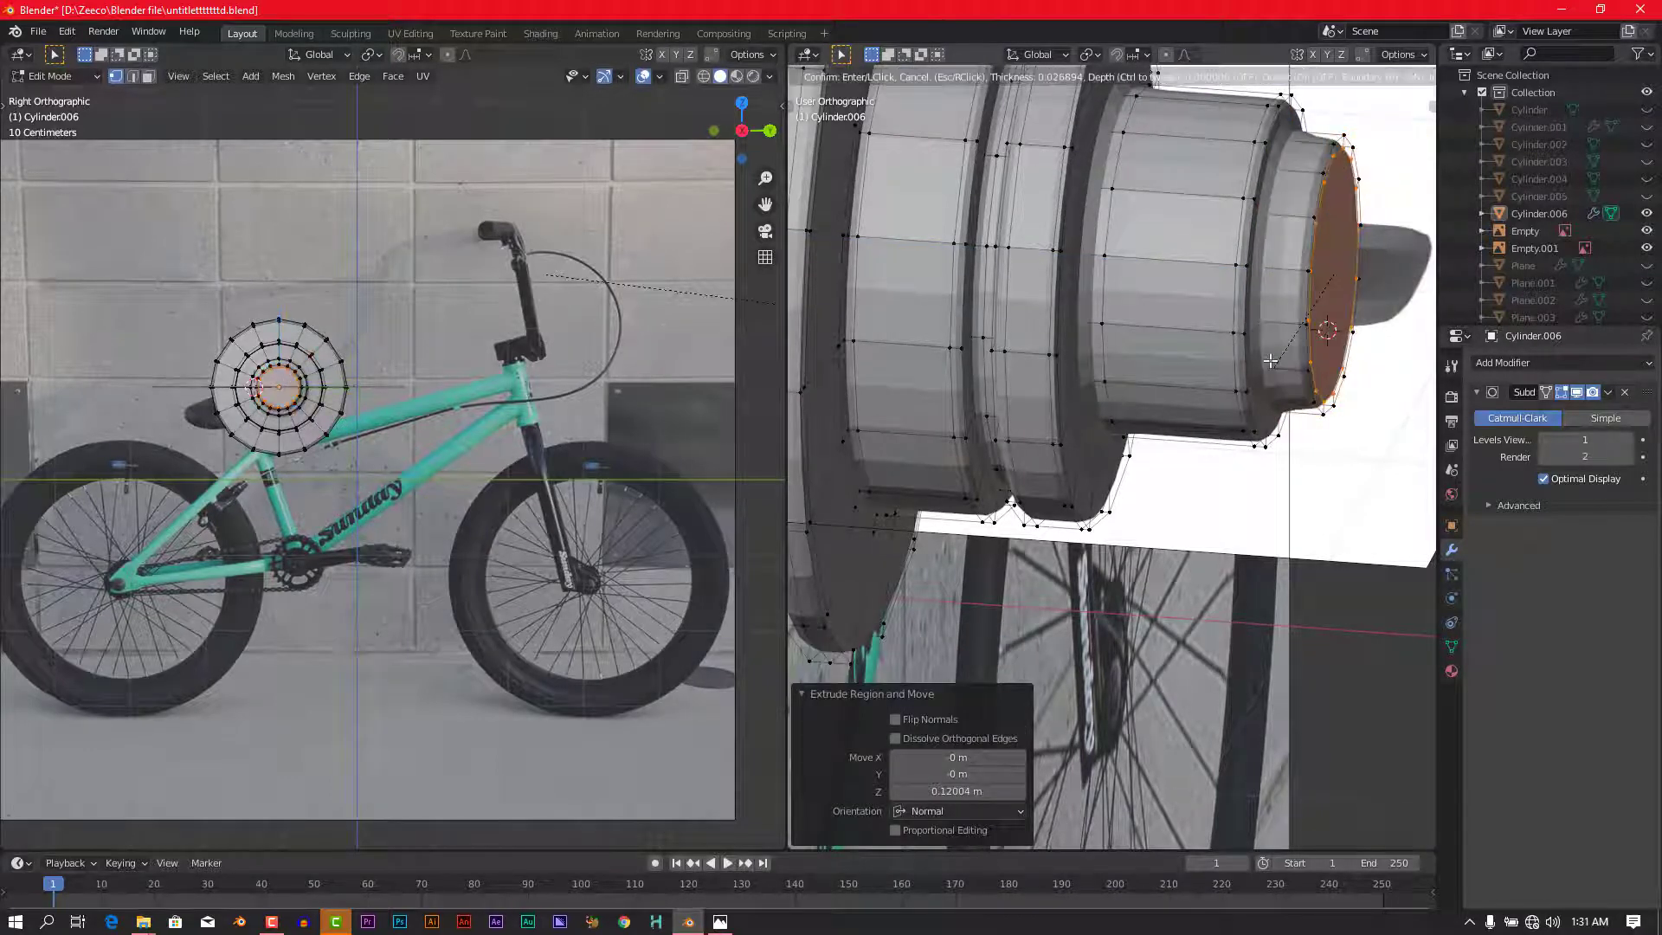
pyautogui.click(1274, 346)
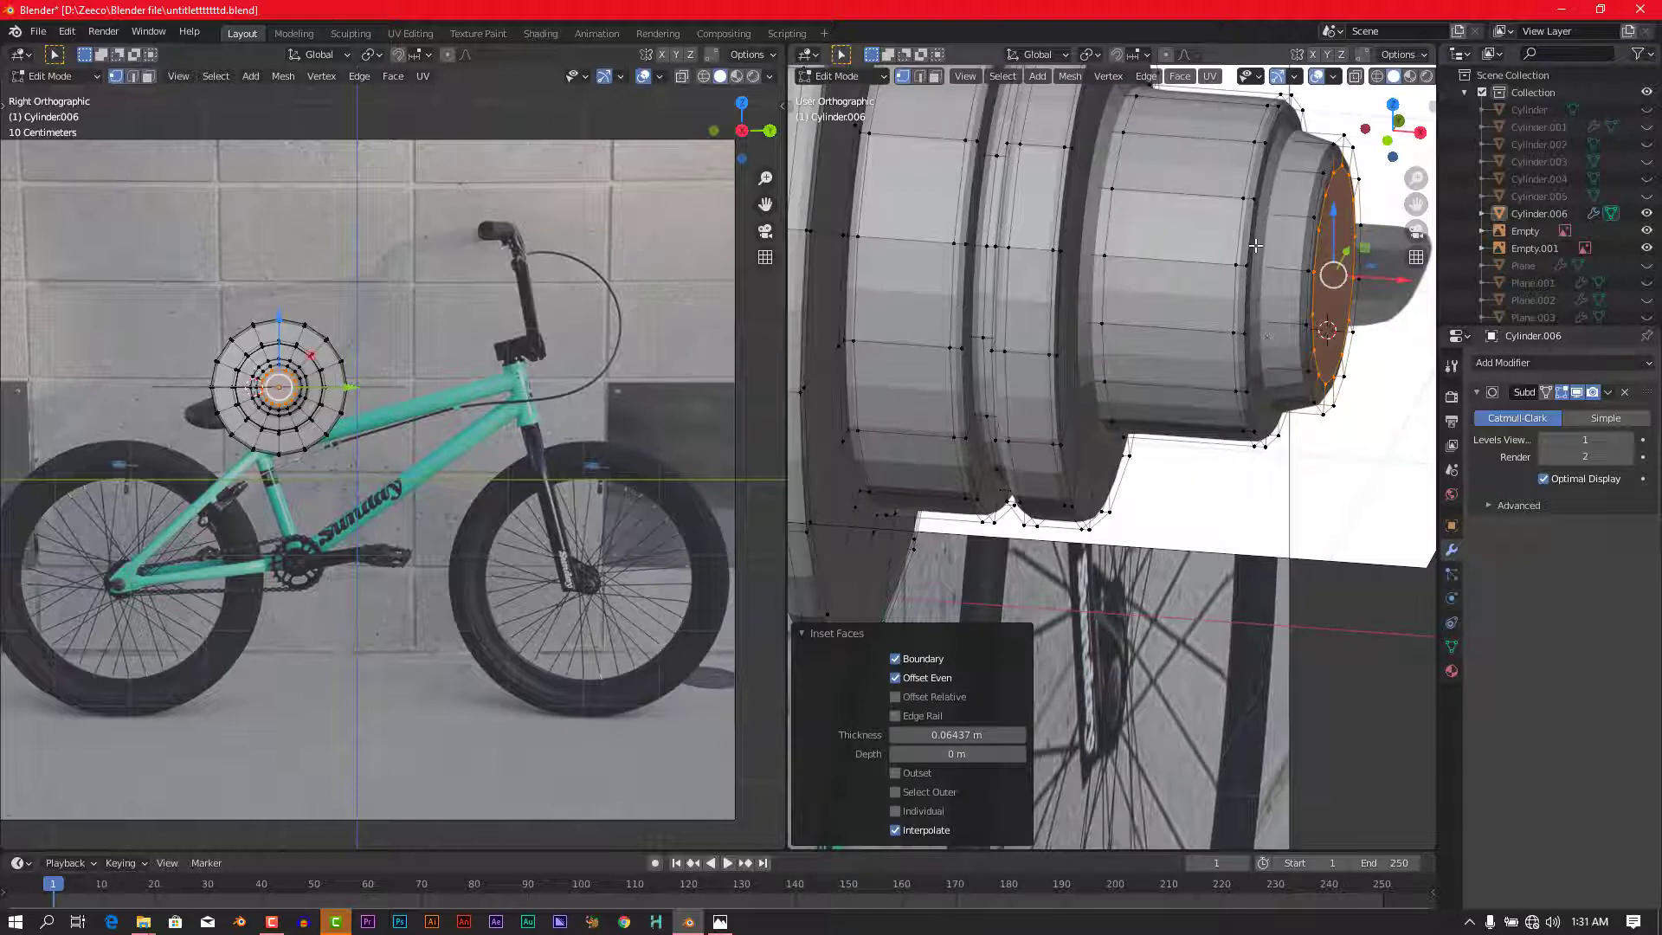
# - Add two support loops around the newly extruded end step, with factor 0.331 near its base and -0.499 near its outer edge
pyautogui.press('g')
pyautogui.press('g')
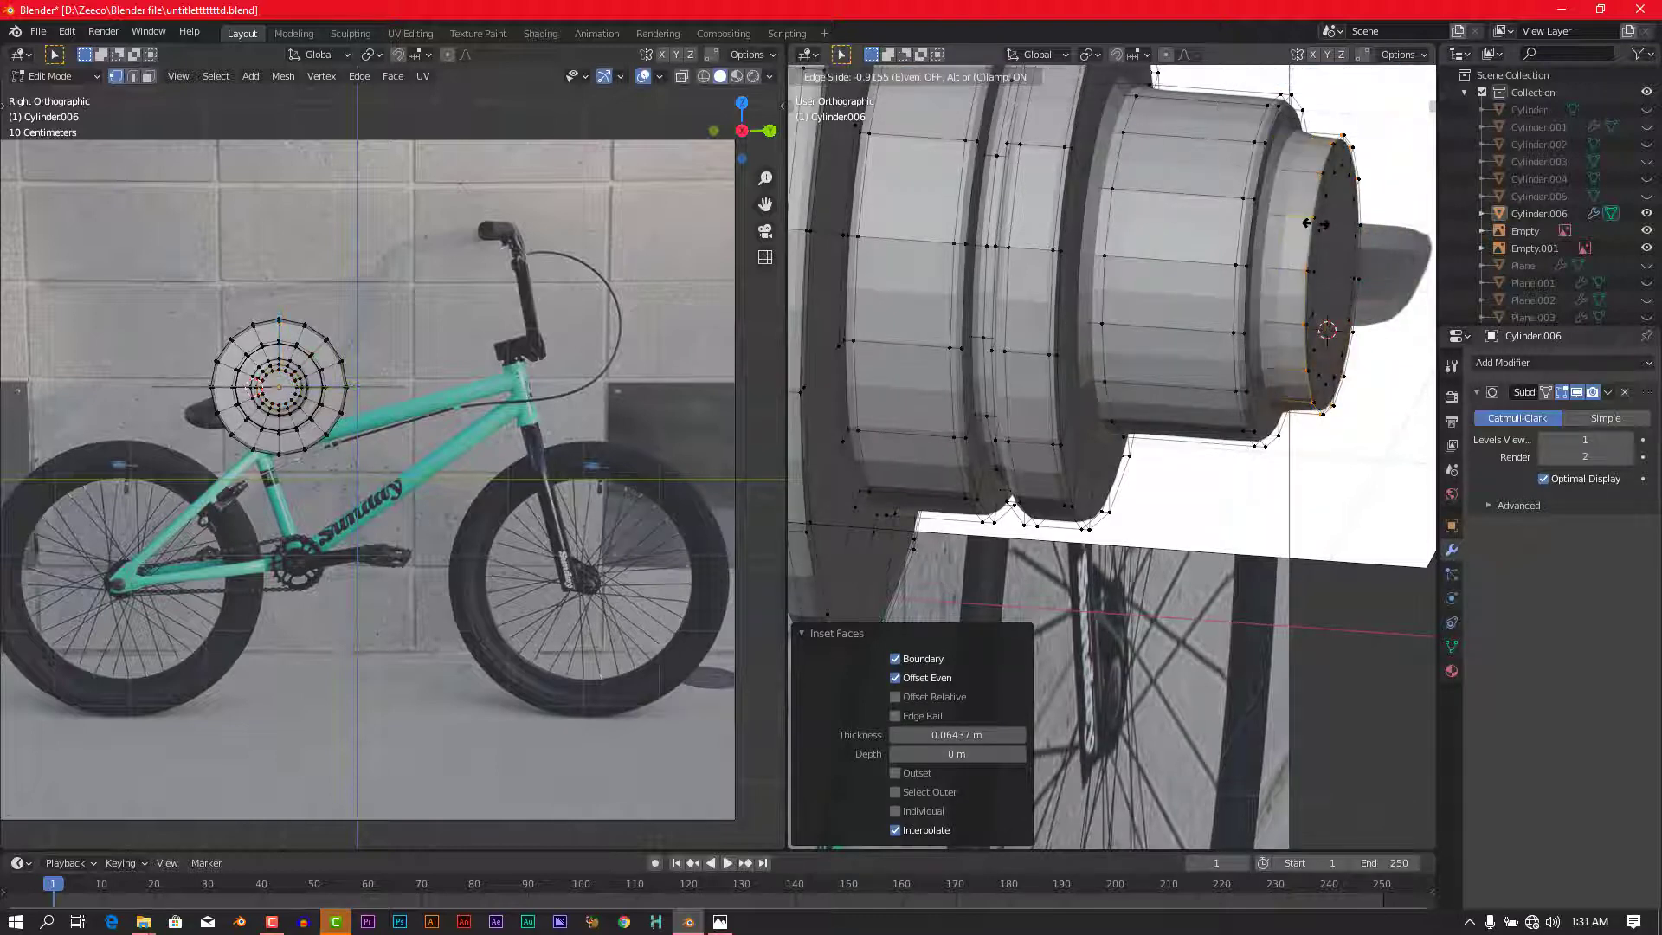
pyautogui.click(1283, 197)
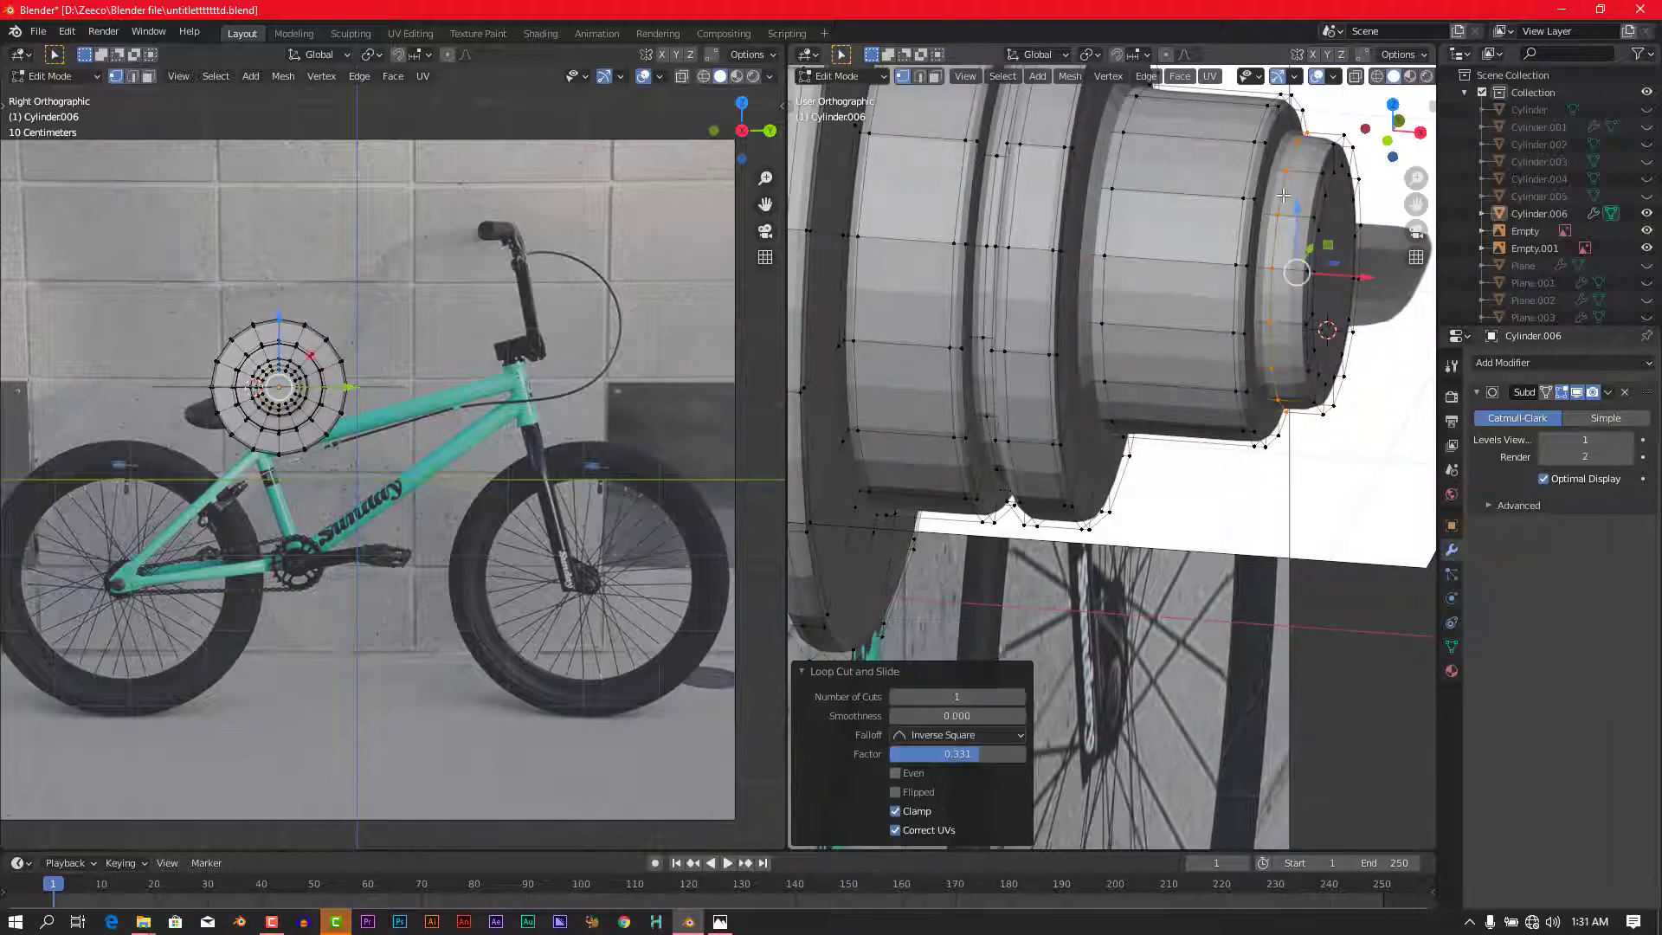
pyautogui.press('g')
pyautogui.press('g')
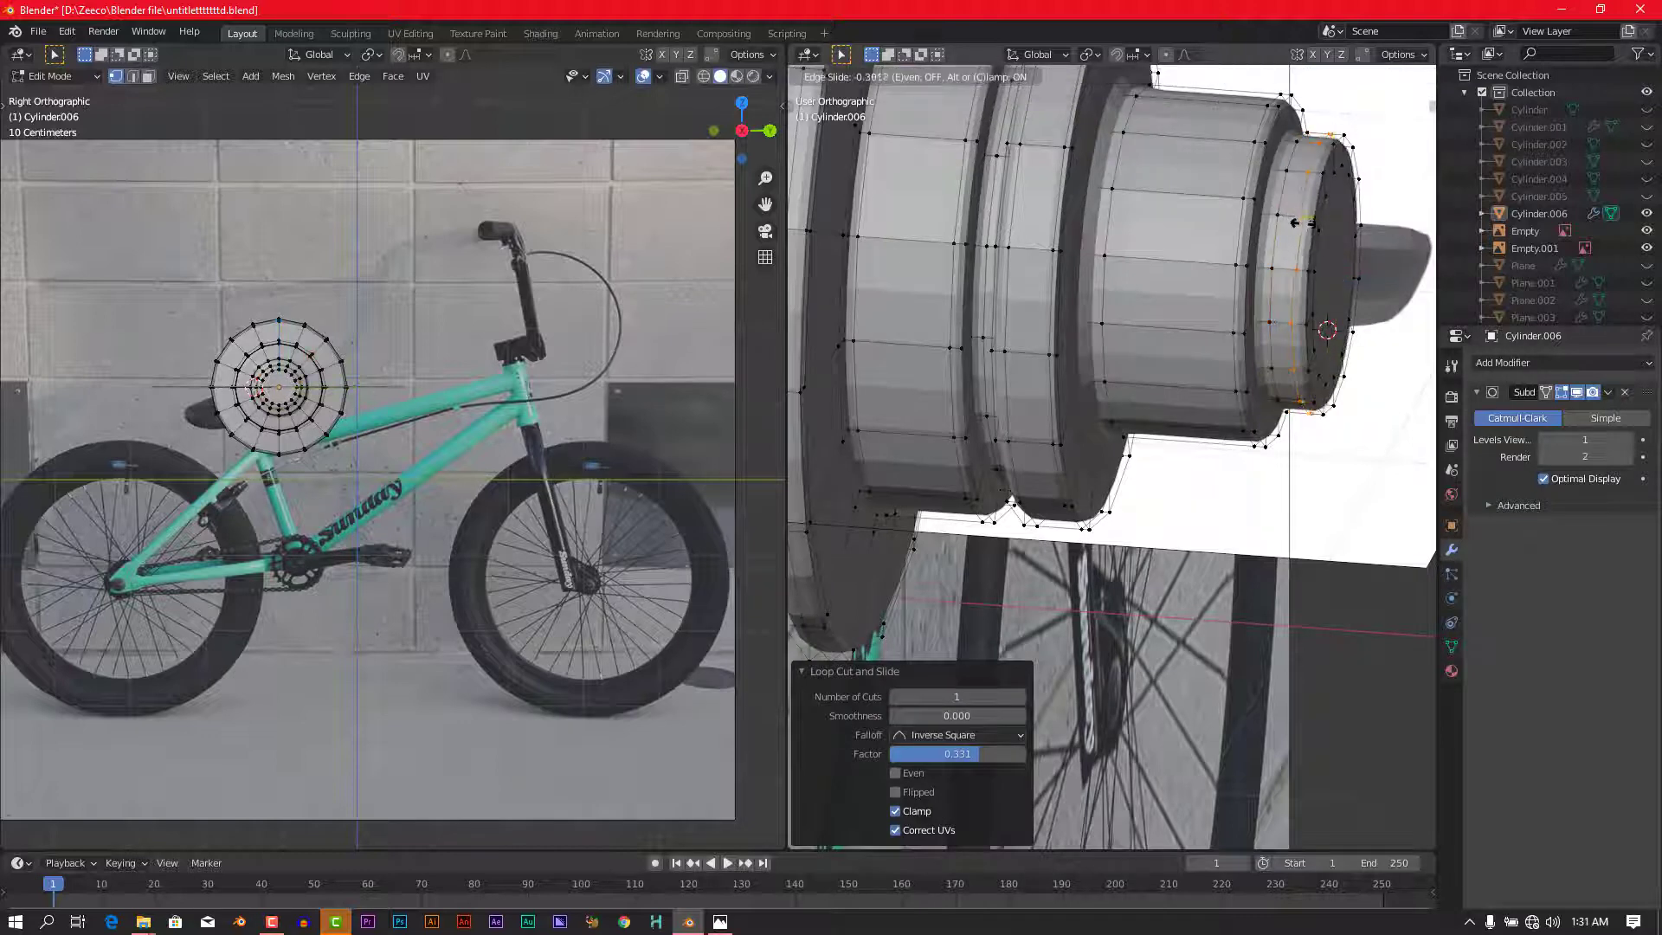
pyautogui.click(1304, 221)
pyautogui.scroll(-4, 1299, 229)
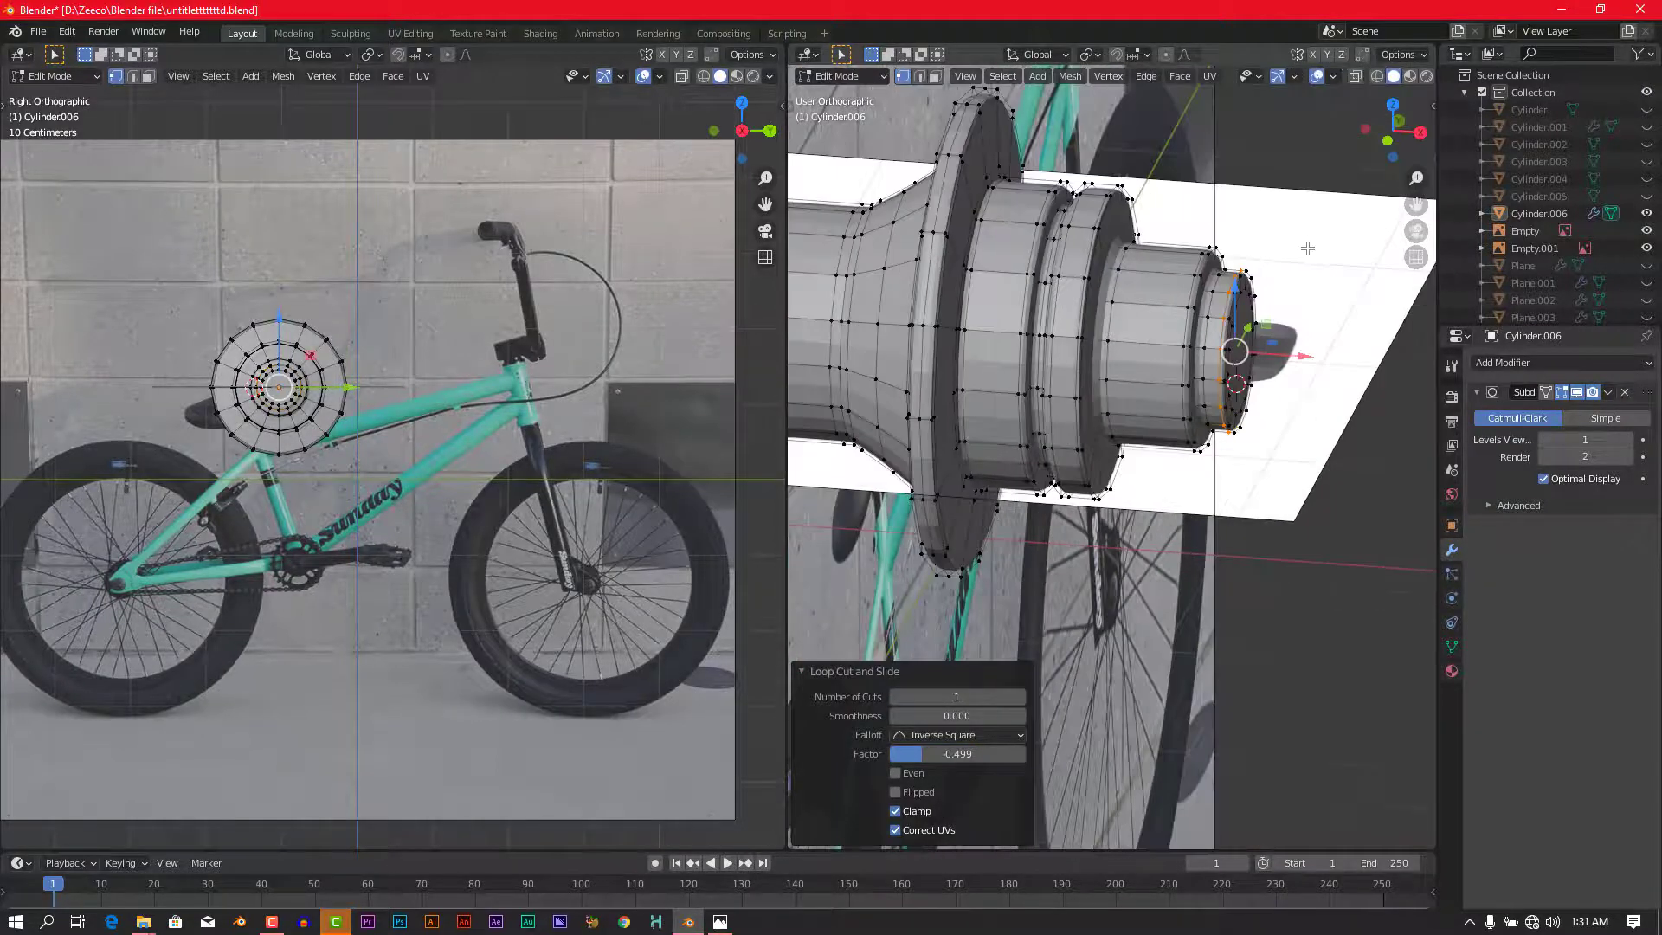
# - Return to Object Mode and try to shade the hub smooth
pyautogui.moveTo(1304, 248); pyautogui.dragTo(1049, 355, button='middle')
pyautogui.press('Tab')
pyautogui.rightClick(1041, 346)
pyautogui.click(1063, 324)
pyautogui.scroll(4, 1050, 352)
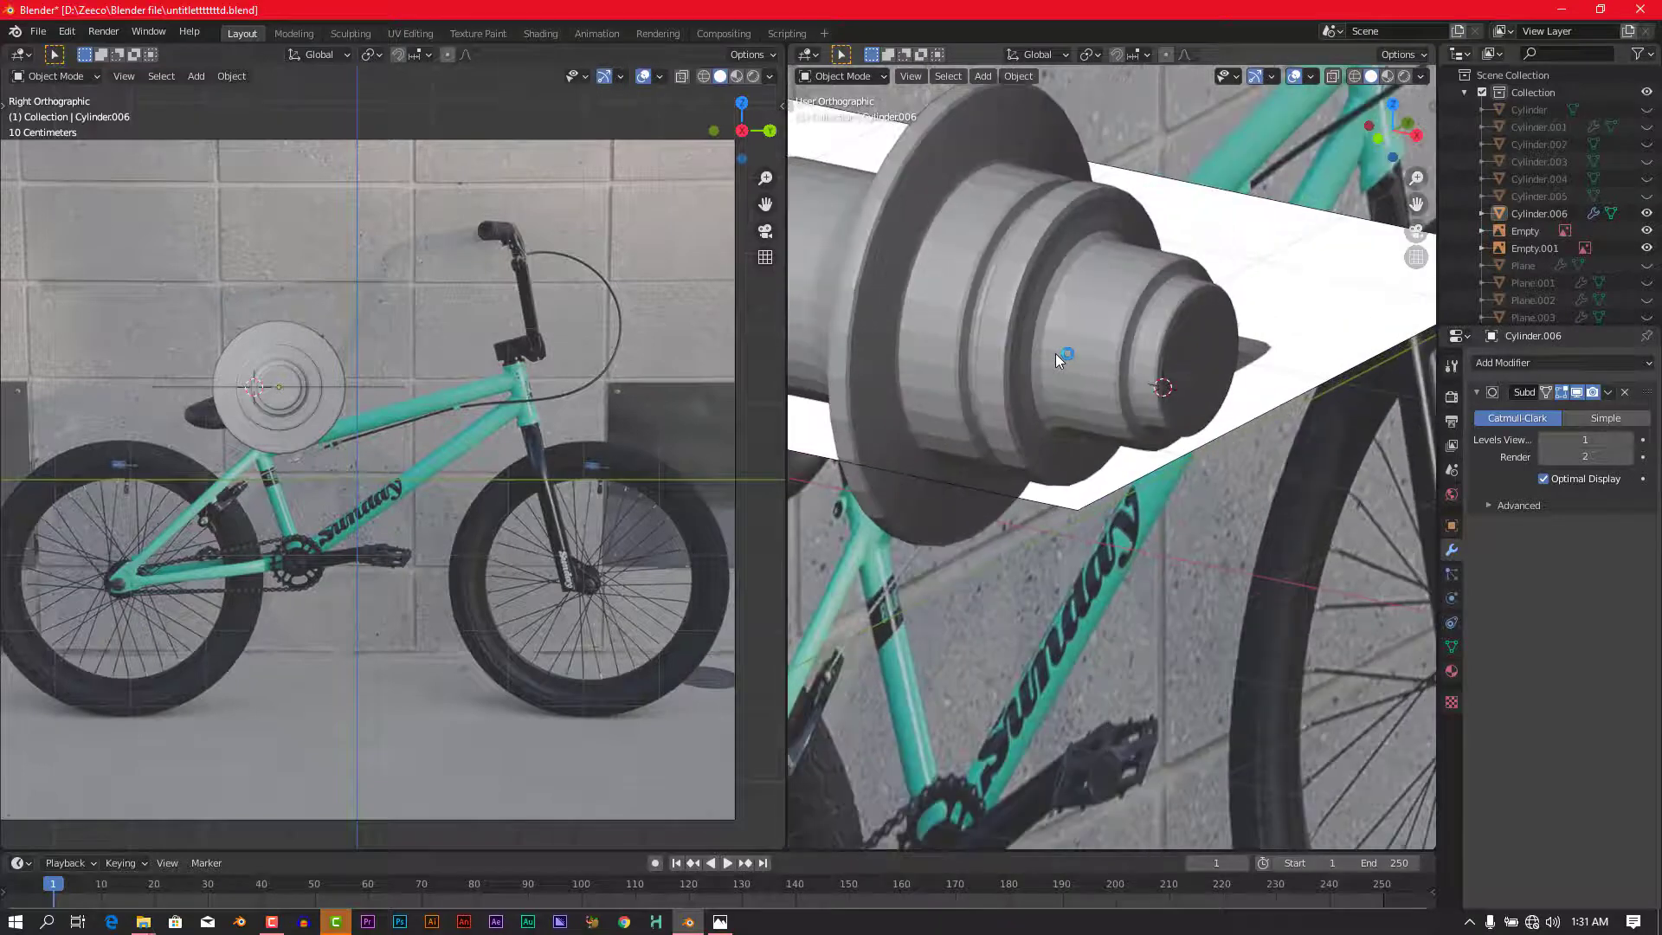
pyautogui.rightClick(1039, 364)
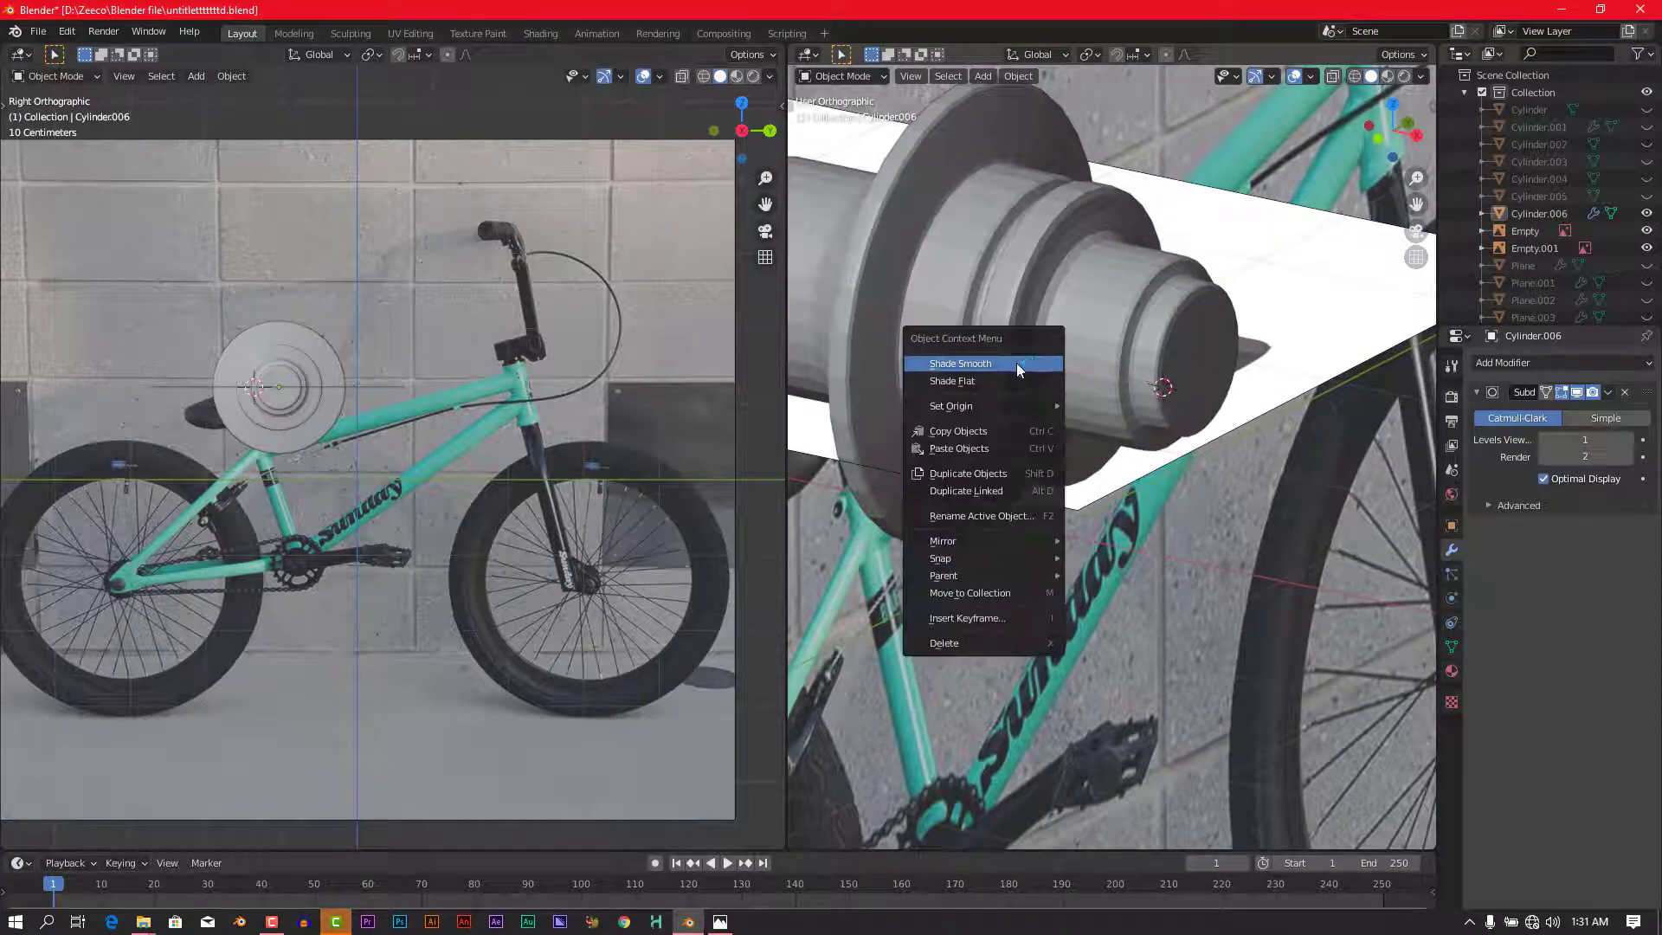
pyautogui.click(1018, 369)
pyautogui.moveTo(1018, 369); pyautogui.dragTo(1108, 277, button='middle')
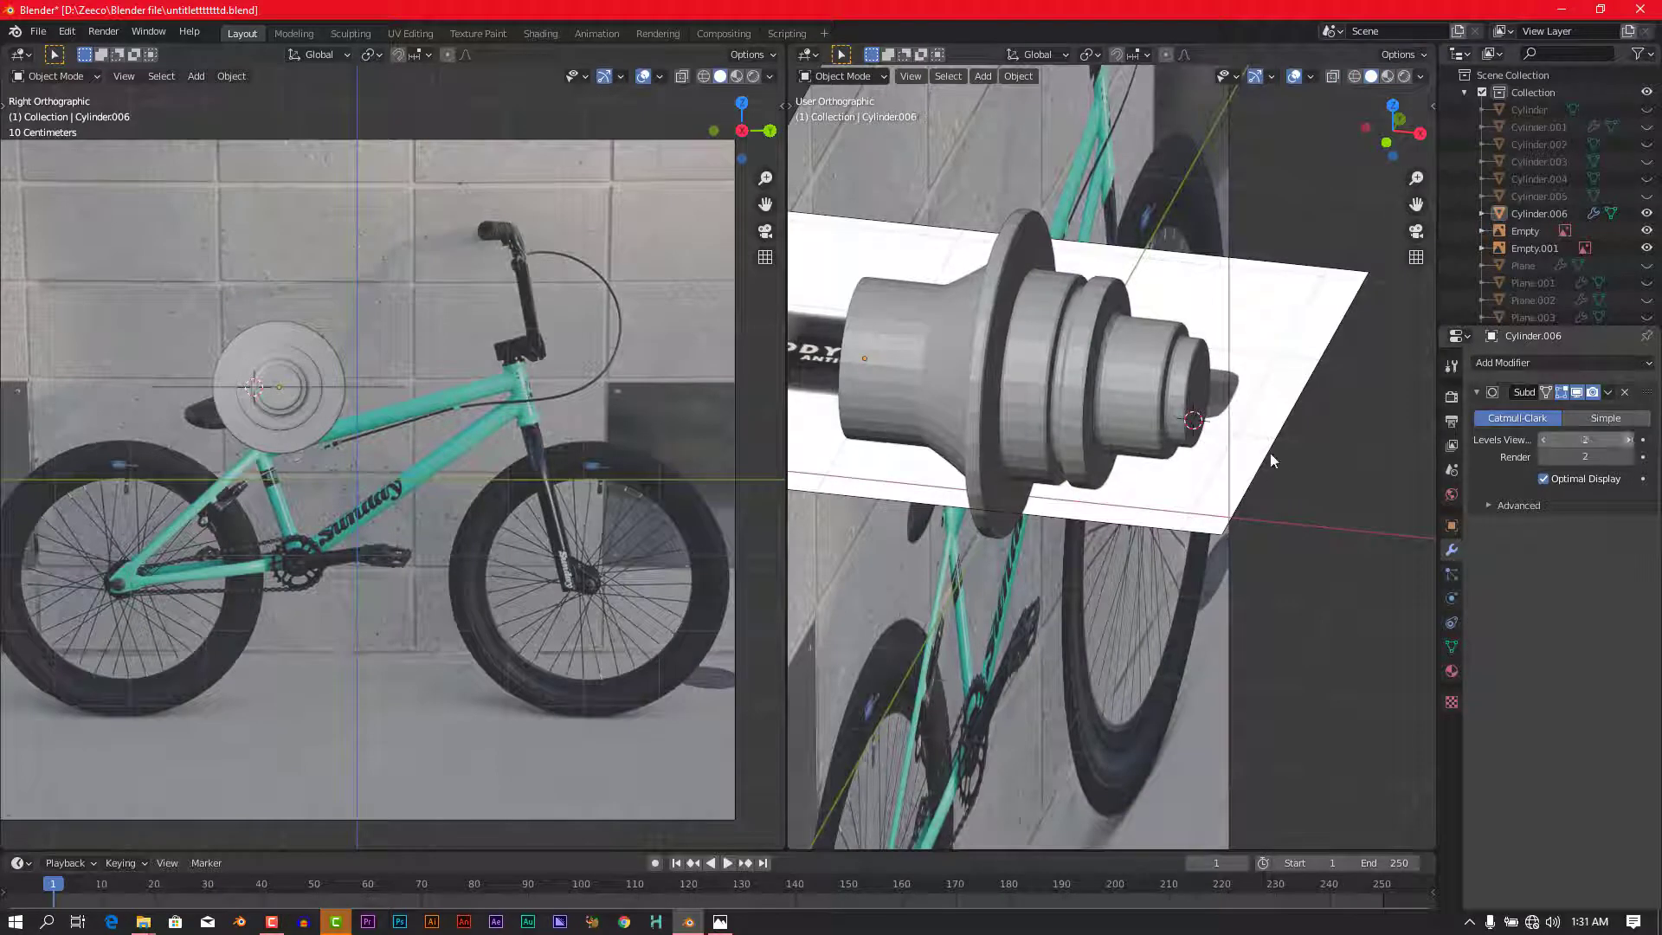
# - Select the hub object and apply Shade Smooth to it
pyautogui.moveTo(1184, 452); pyautogui.dragTo(1105, 415, button='middle')
pyautogui.scroll(1, 1105, 415)
pyautogui.scroll(2, 1030, 454)
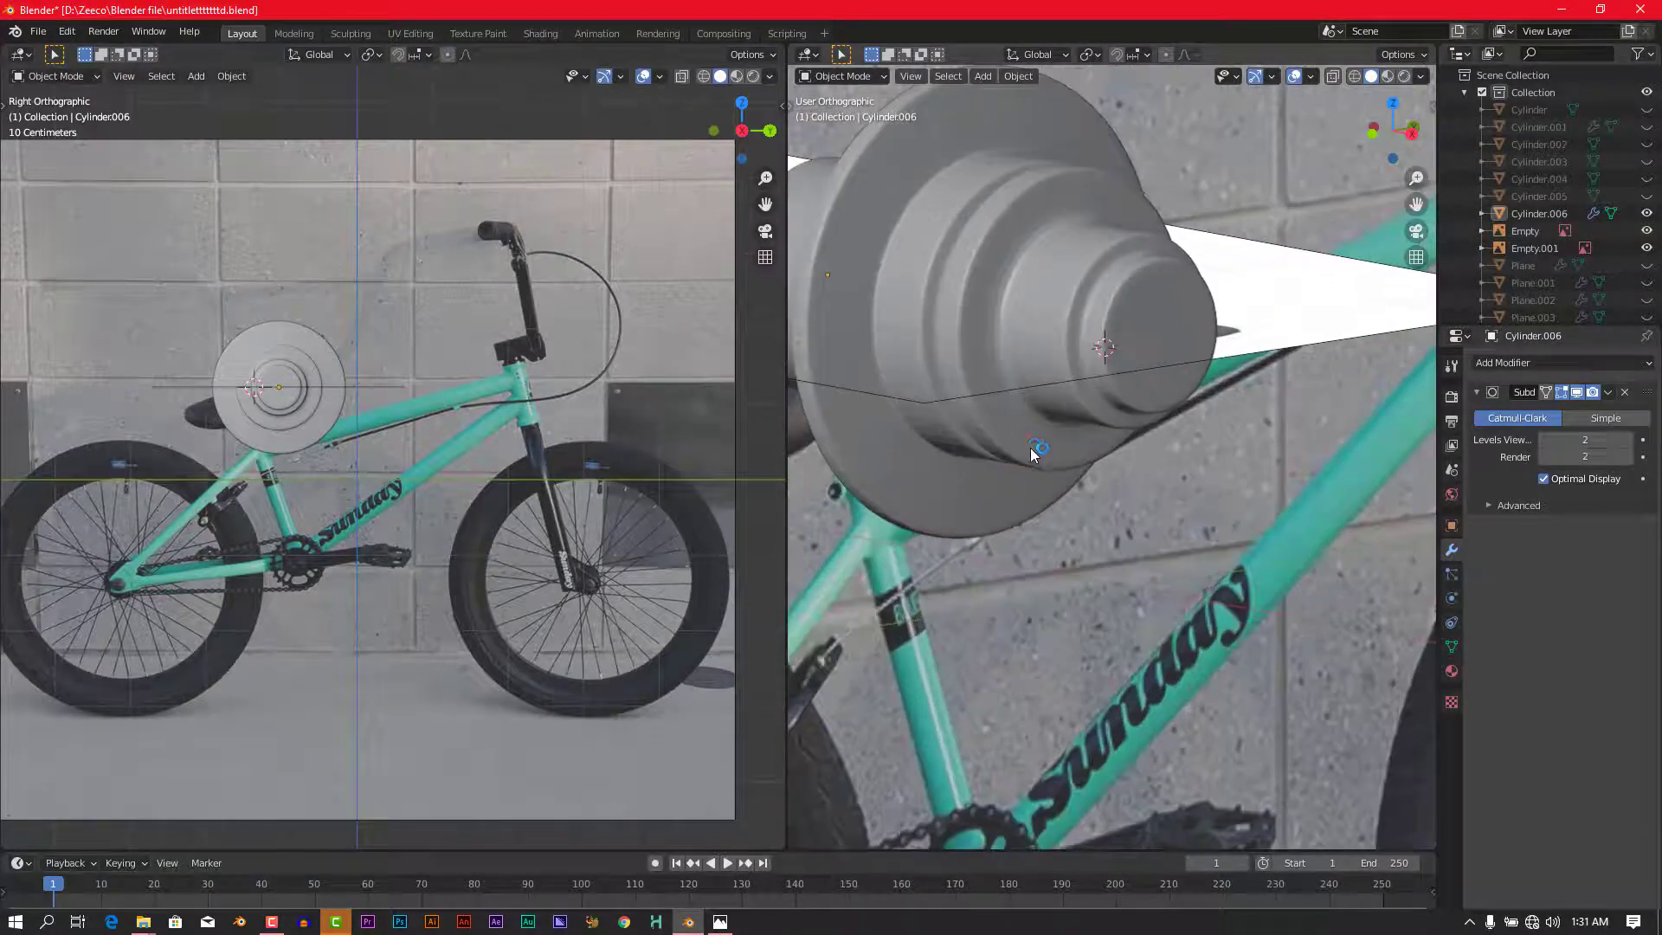
pyautogui.moveTo(1032, 455); pyautogui.dragTo(1104, 431, button='middle')
pyautogui.click(1099, 371)
pyautogui.rightClick(1182, 440)
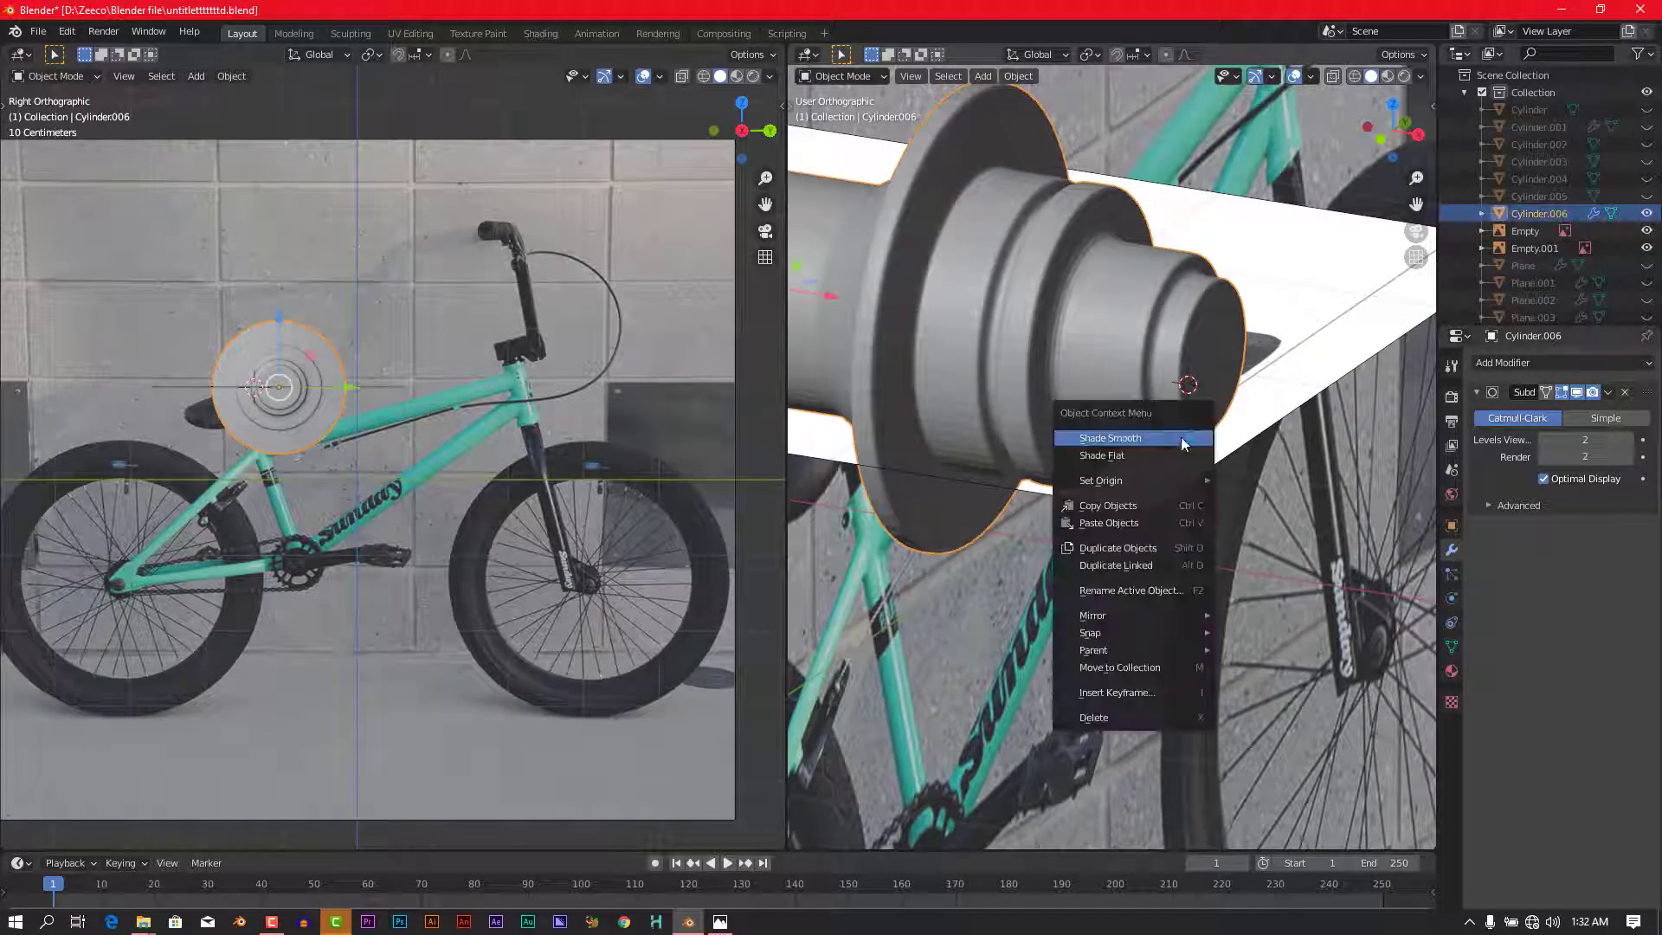
pyautogui.click(1167, 439)
pyautogui.moveTo(1111, 370); pyautogui.dragTo(1196, 395, button='middle')
pyautogui.scroll(-2, 1194, 367)
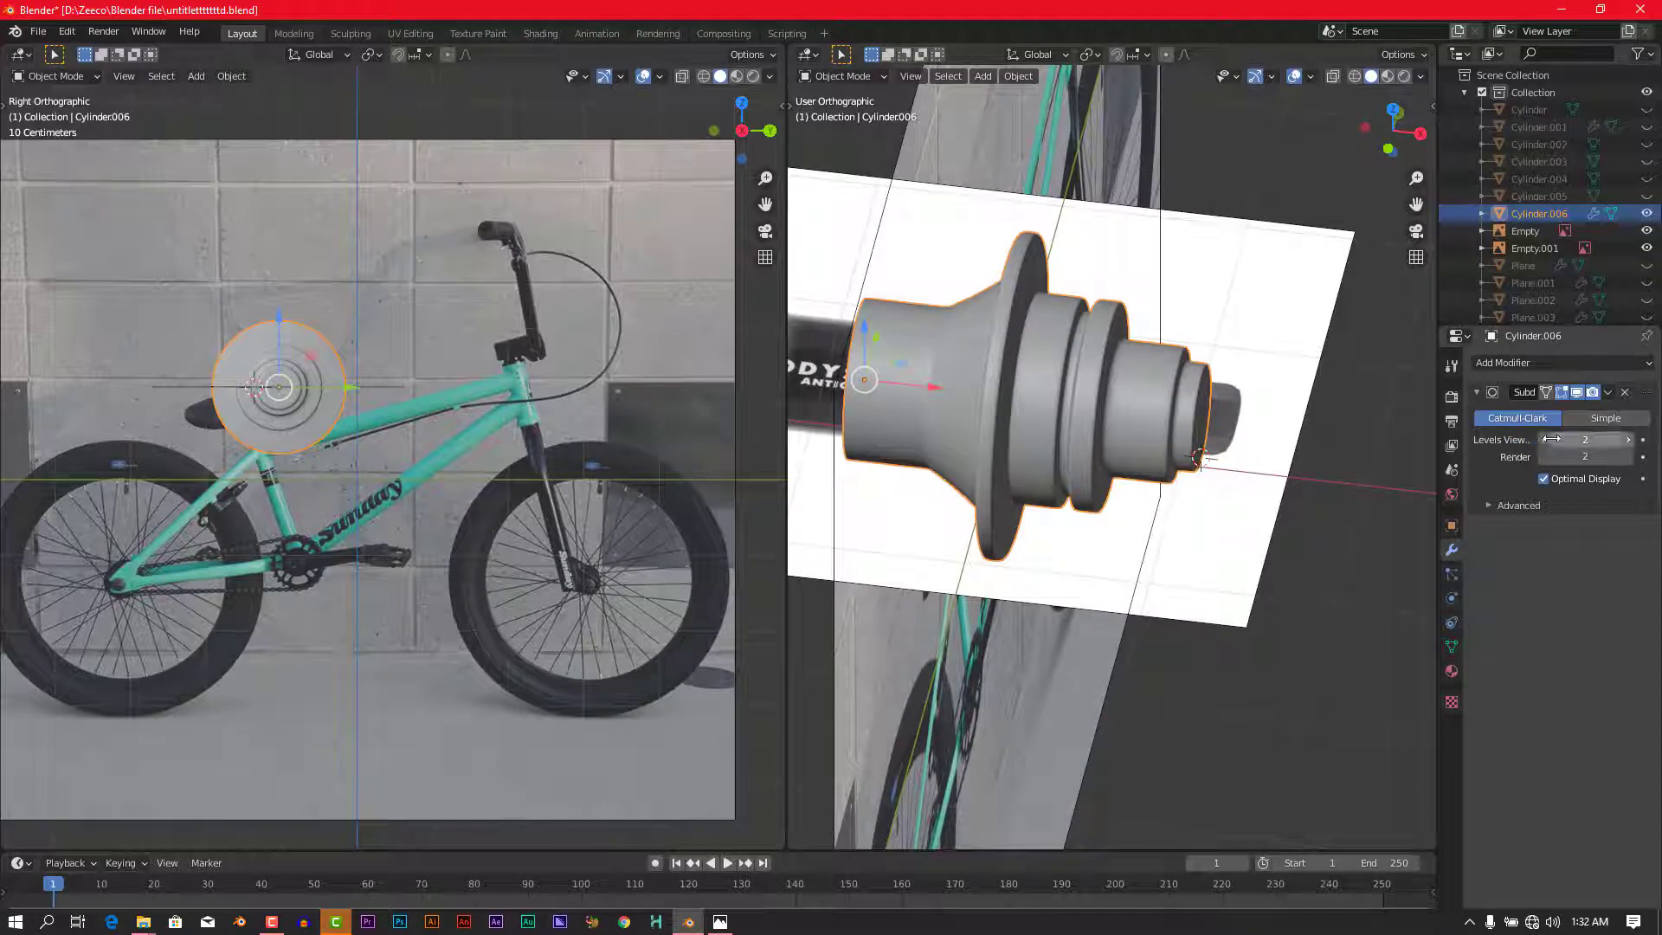
# - Add a Mirror modifier to the hub across the X axis and enable Clipping
pyautogui.moveTo(1402, 474); pyautogui.dragTo(1103, 446, button='middle')
pyautogui.scroll(-2, 1099, 440)
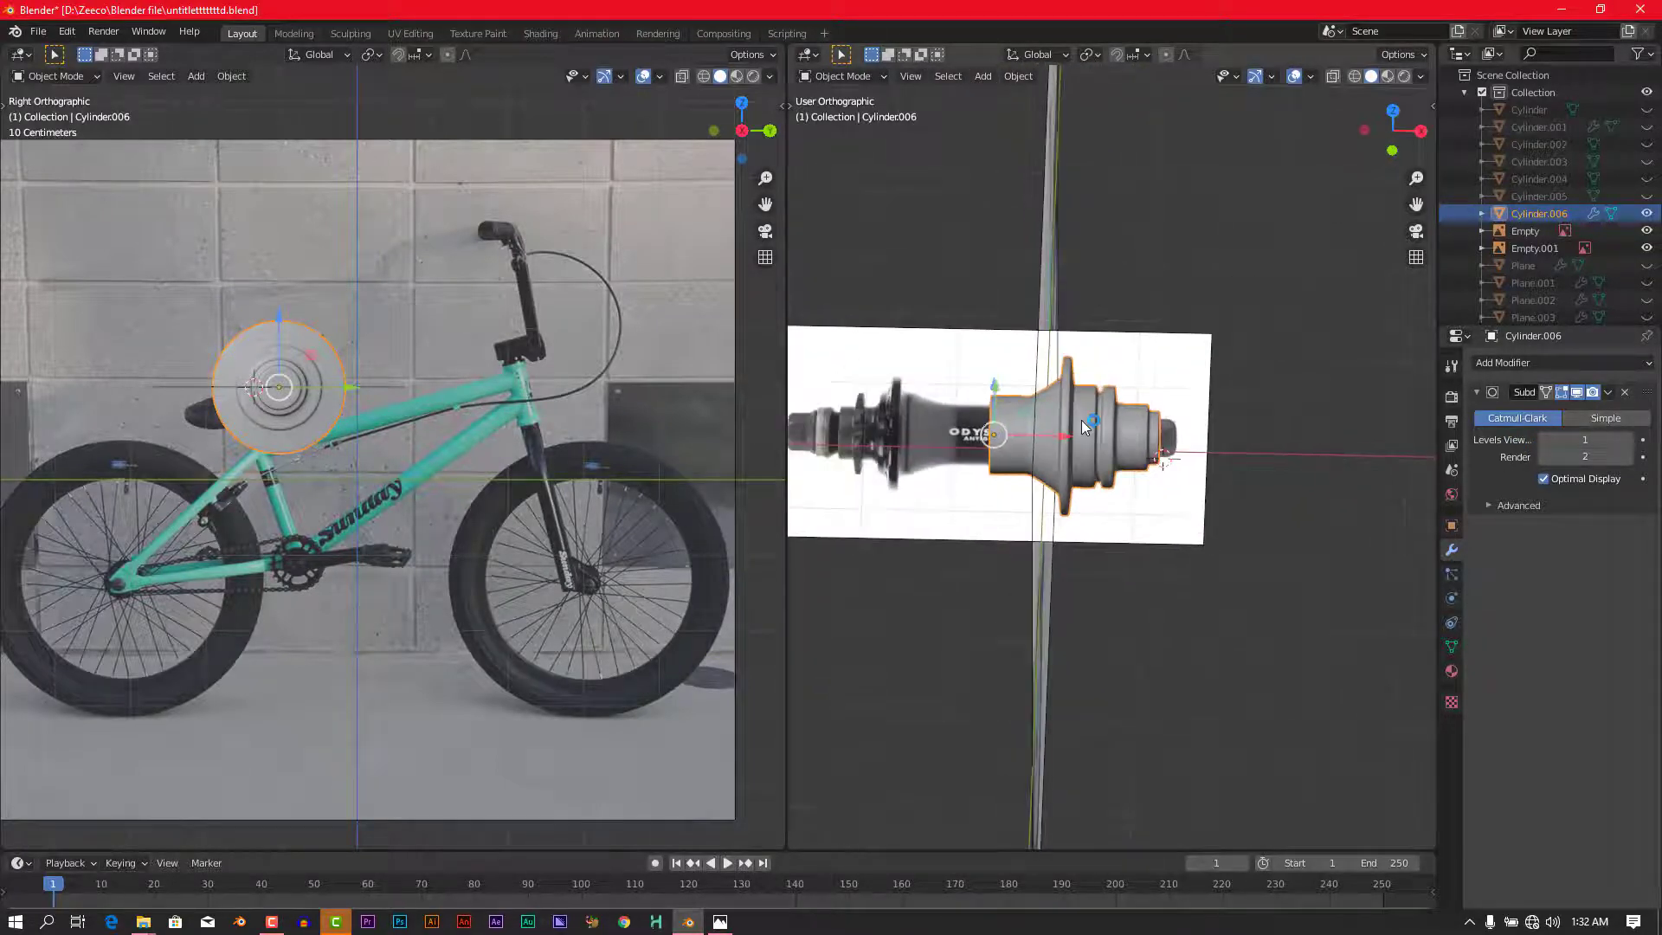
pyautogui.click(1514, 364)
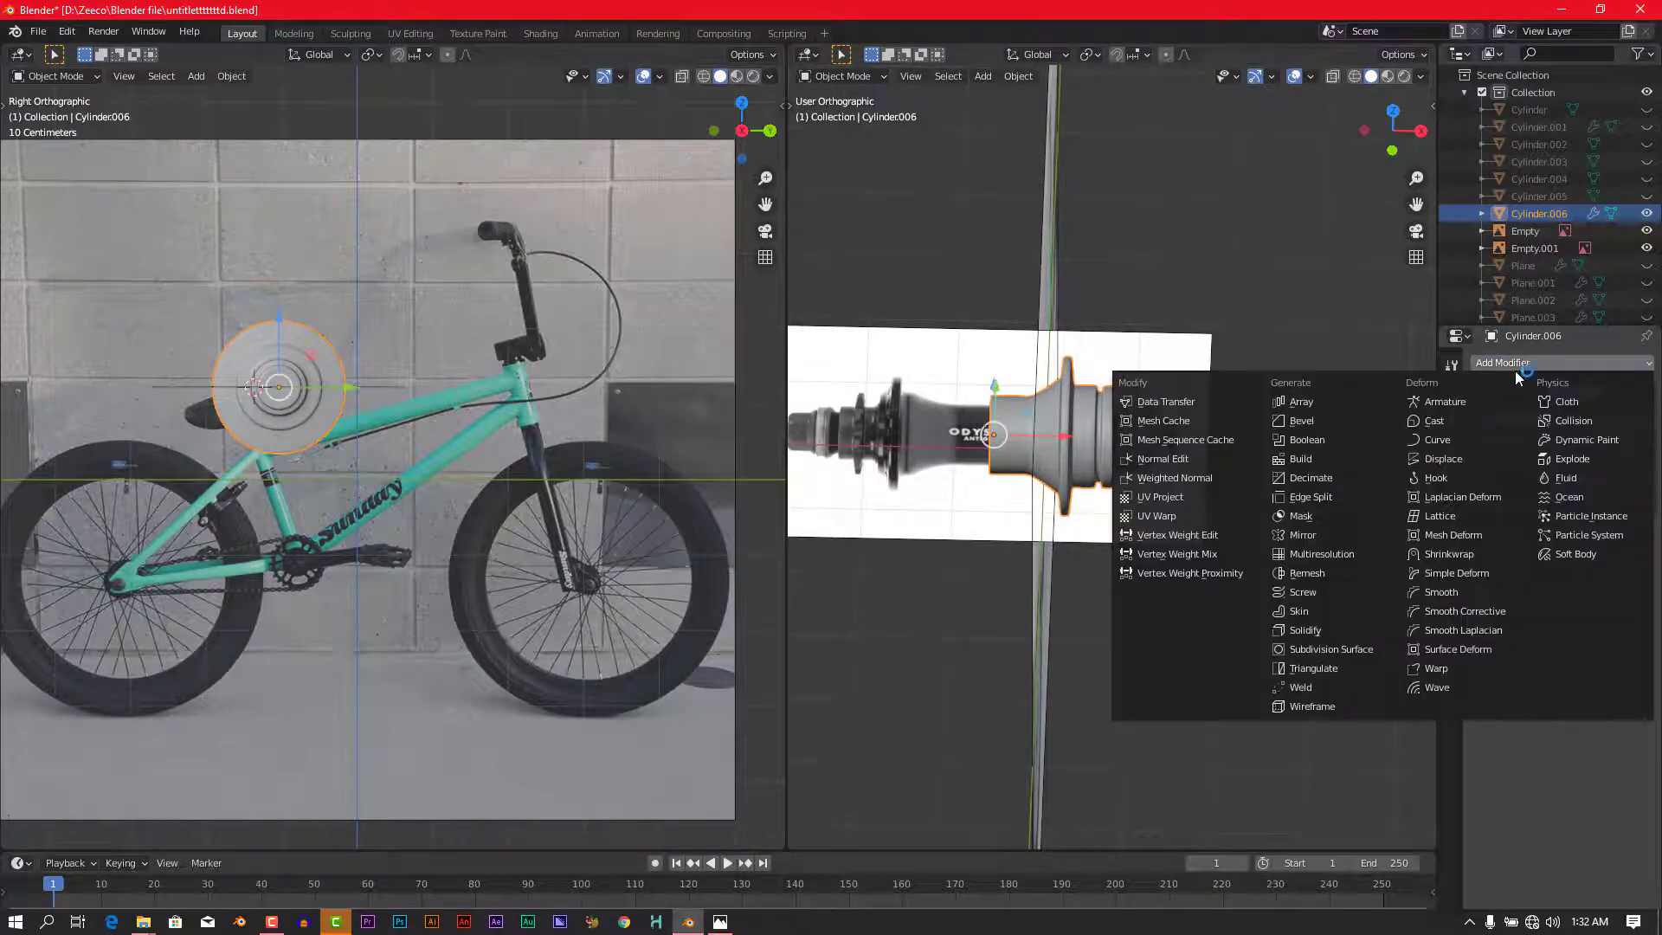
pyautogui.click(1314, 537)
pyautogui.scroll(5, 1002, 459)
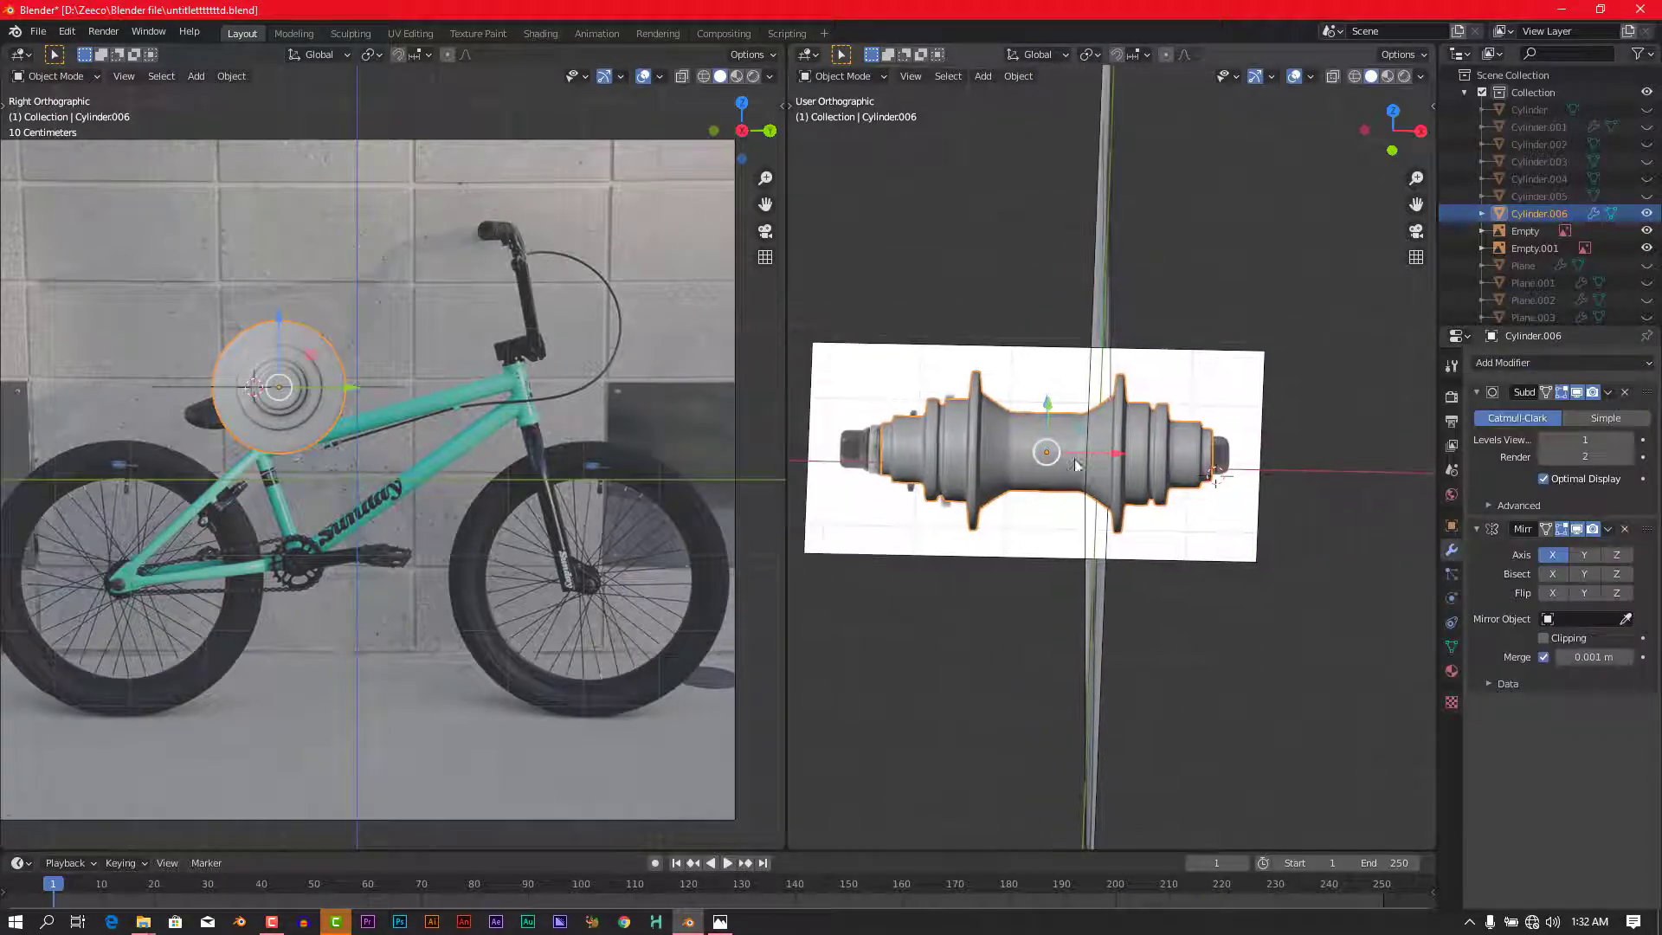
pyautogui.moveTo(1114, 502); pyautogui.dragTo(1220, 411, button='middle')
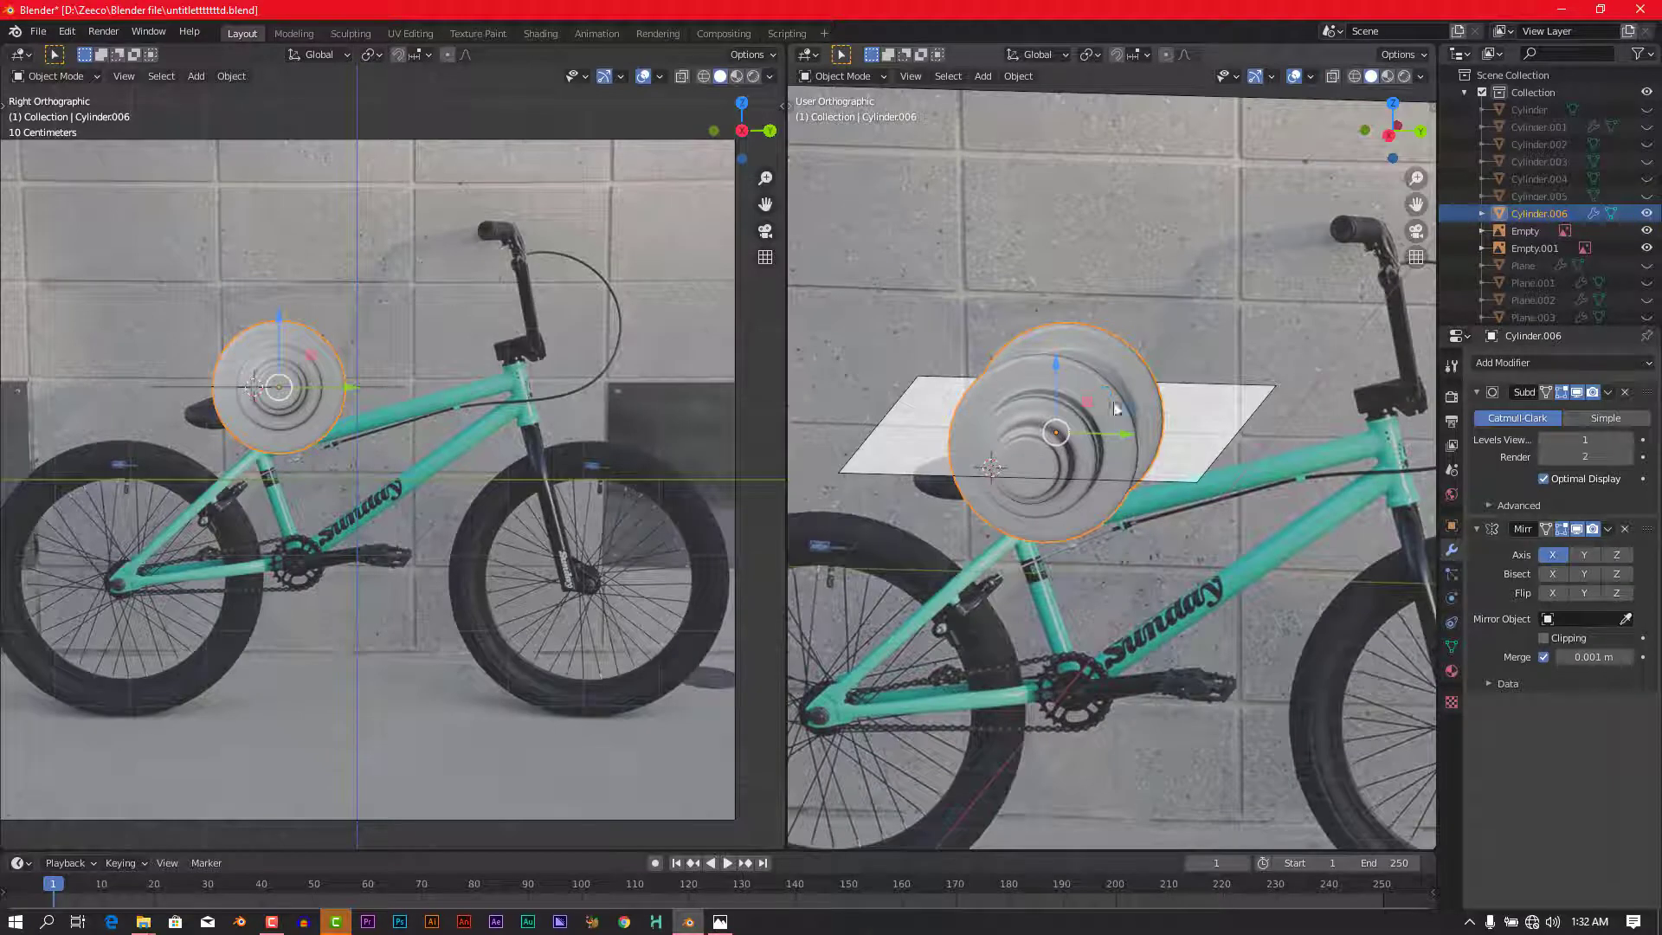
pyautogui.click(1546, 637)
pyautogui.moveTo(1252, 666); pyautogui.dragTo(1186, 498, button='middle')
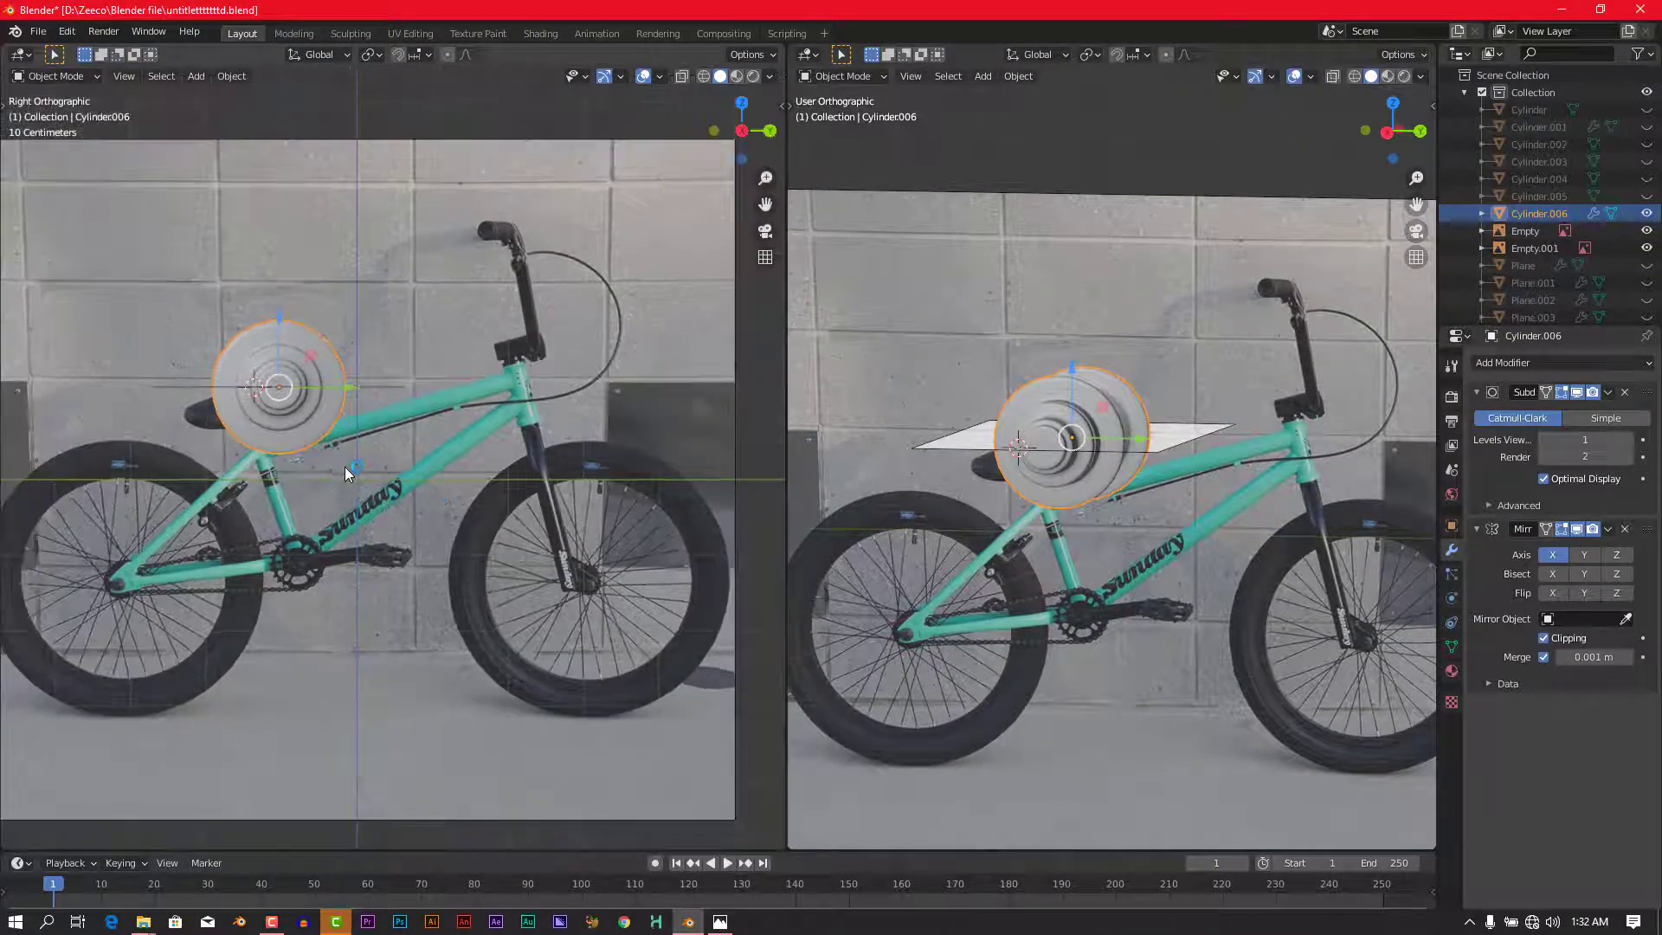
# - Move the hub onto the front wheel's centre in the side view, about 3.9 m along Y and -2.6 m along Z
pyautogui.press('g')
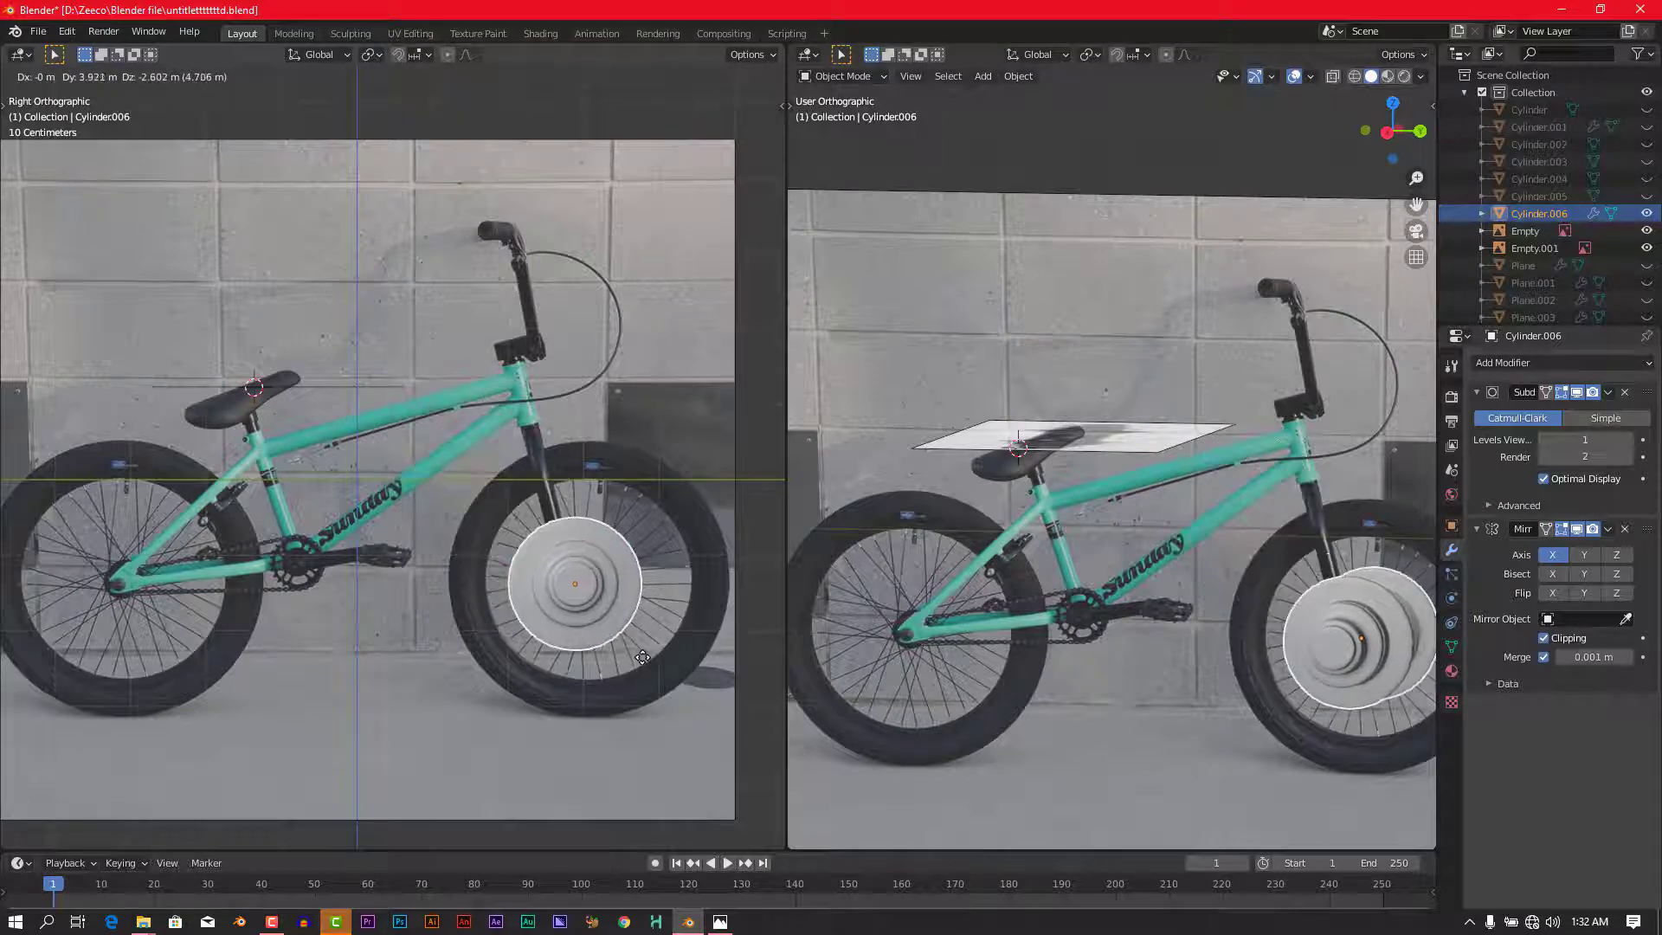
pyautogui.click(647, 666)
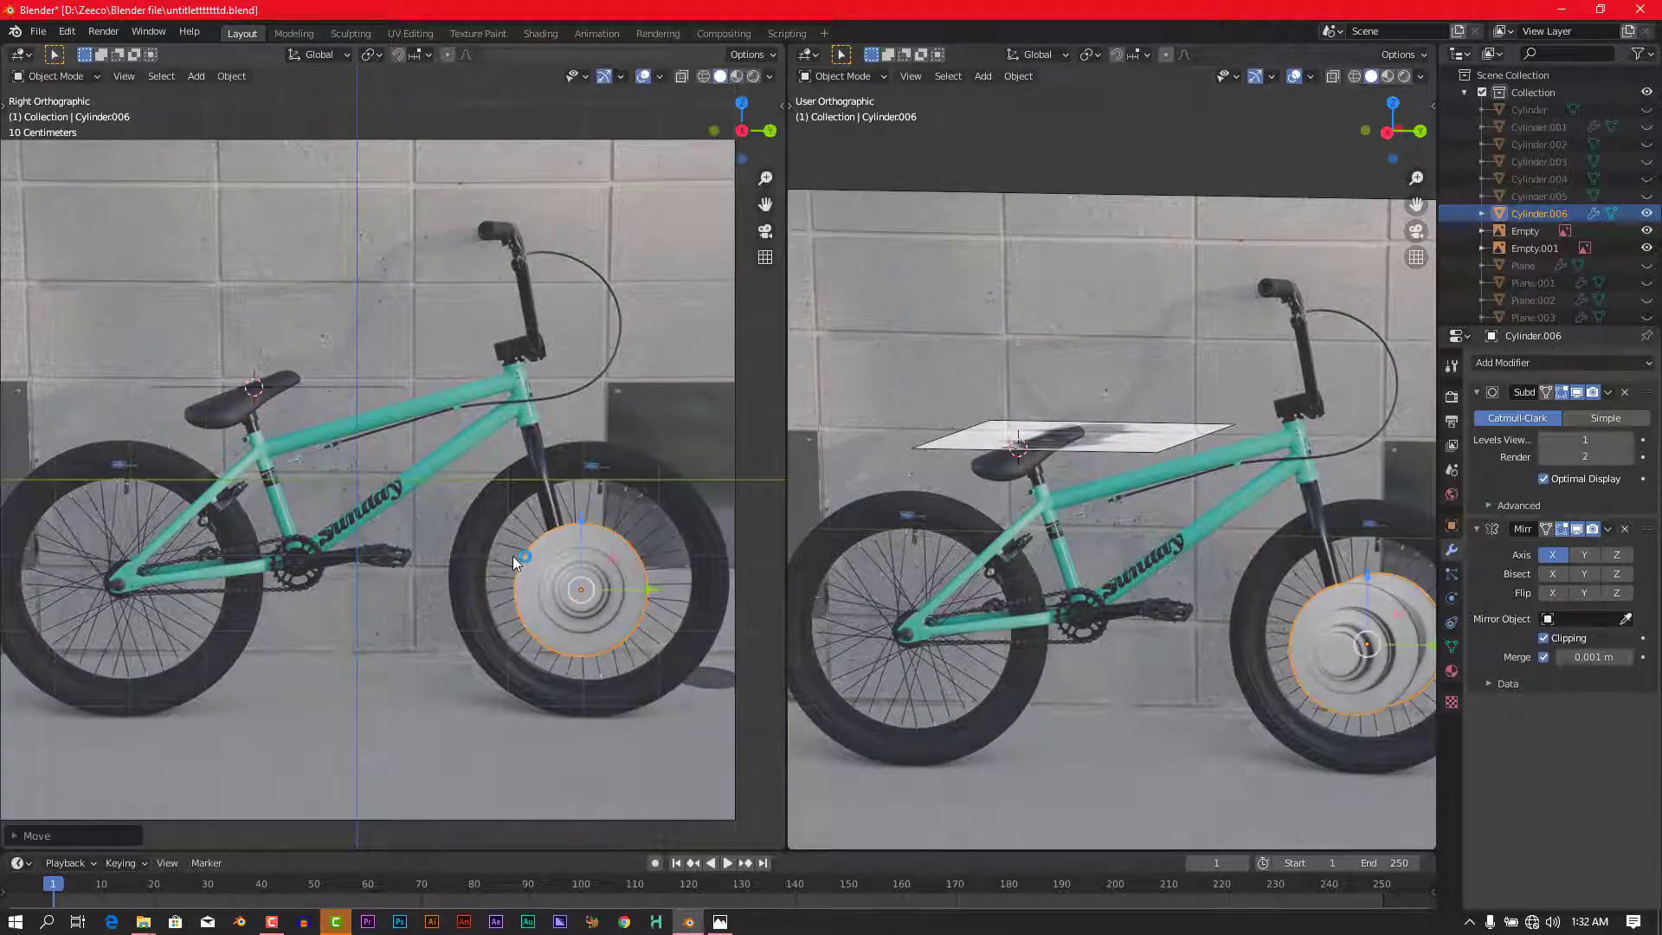
pyautogui.scroll(2, 516, 555)
pyautogui.scroll(1, 521, 552)
pyautogui.keyDown('shift'); pyautogui.moveTo(609, 558); pyautogui.dragTo(445, 415, button='middle'); pyautogui.keyUp('shift')
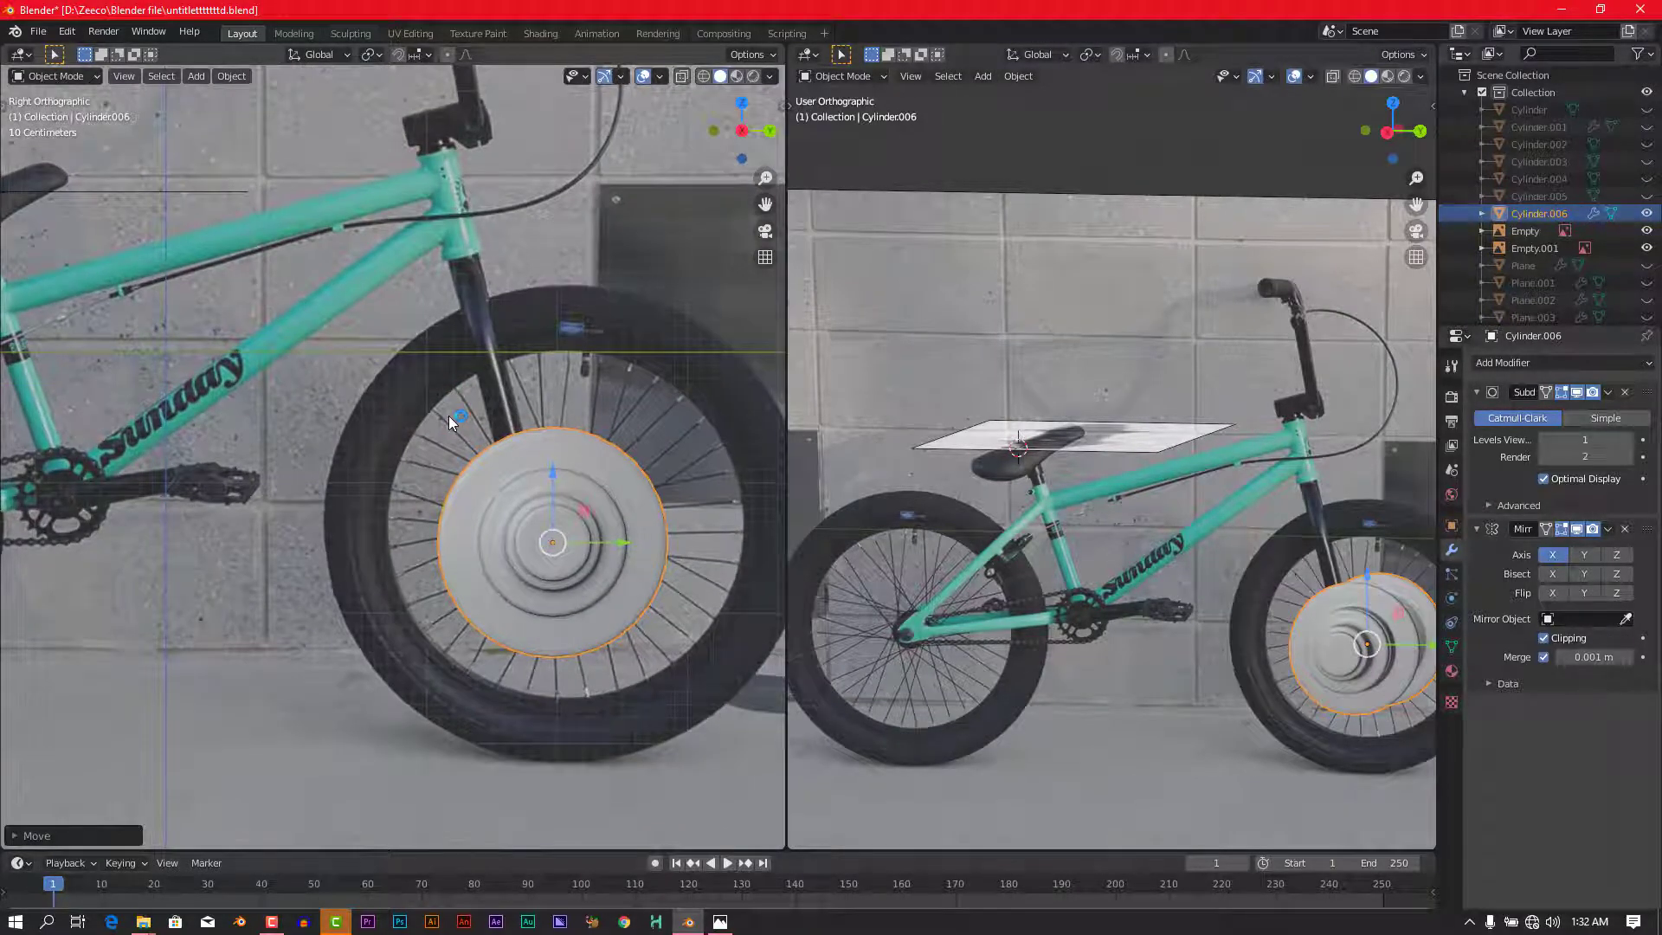
# - Unhide all the hidden bike parts and select only the hub
pyautogui.hotkey('alt', 'h')
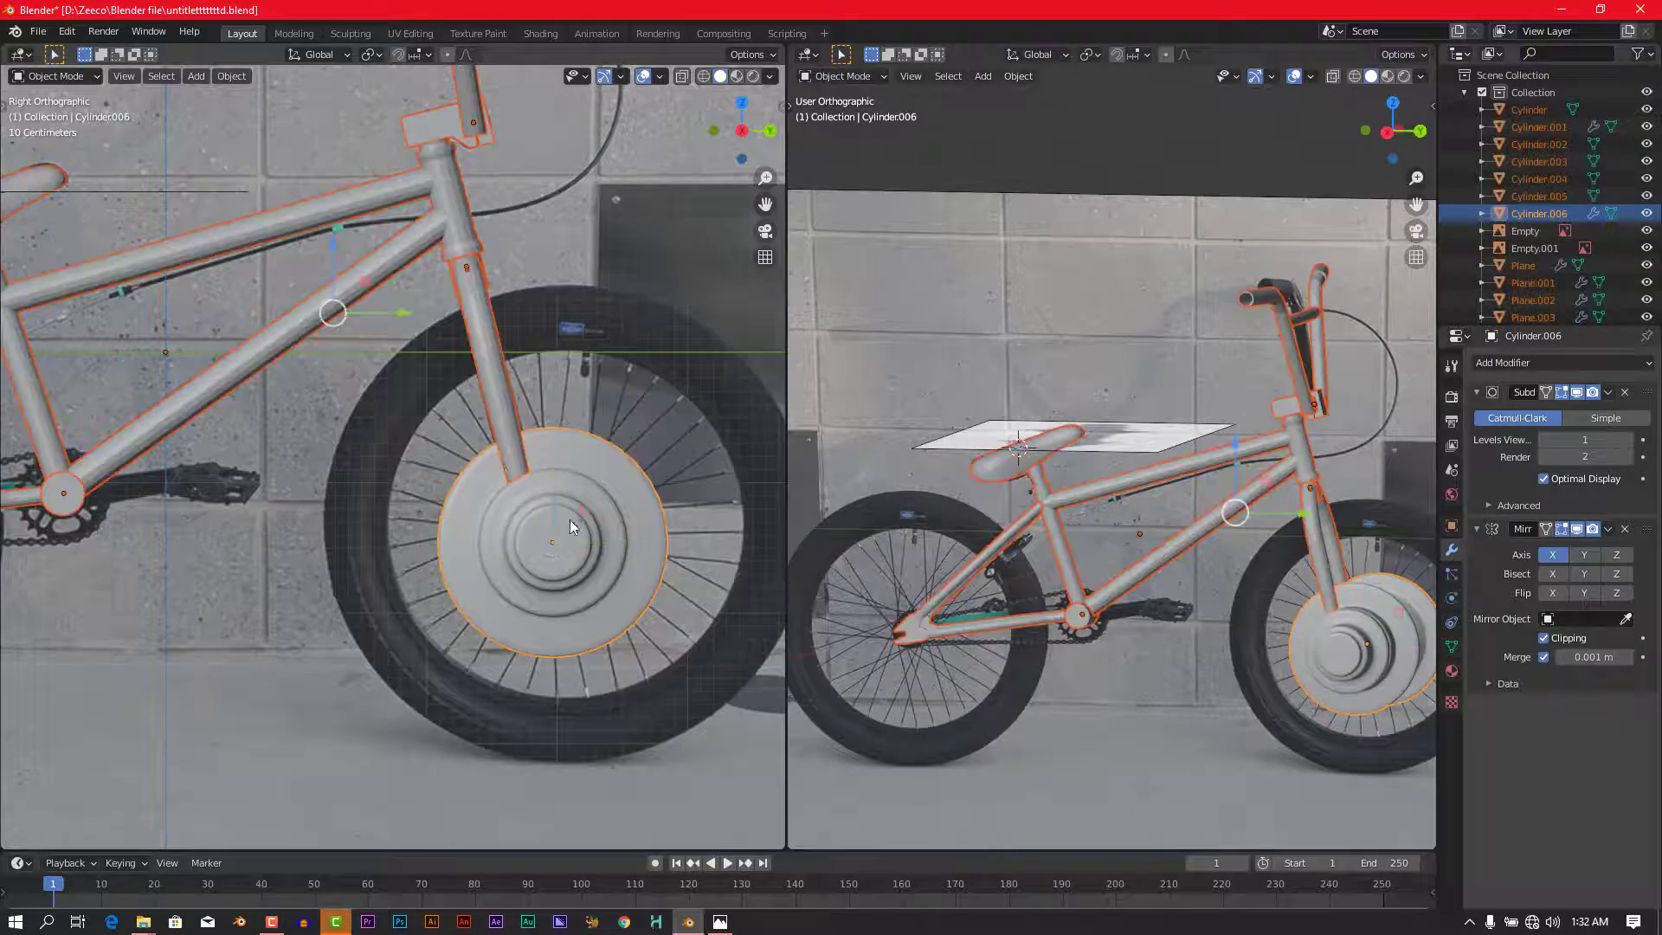
pyautogui.click(630, 573)
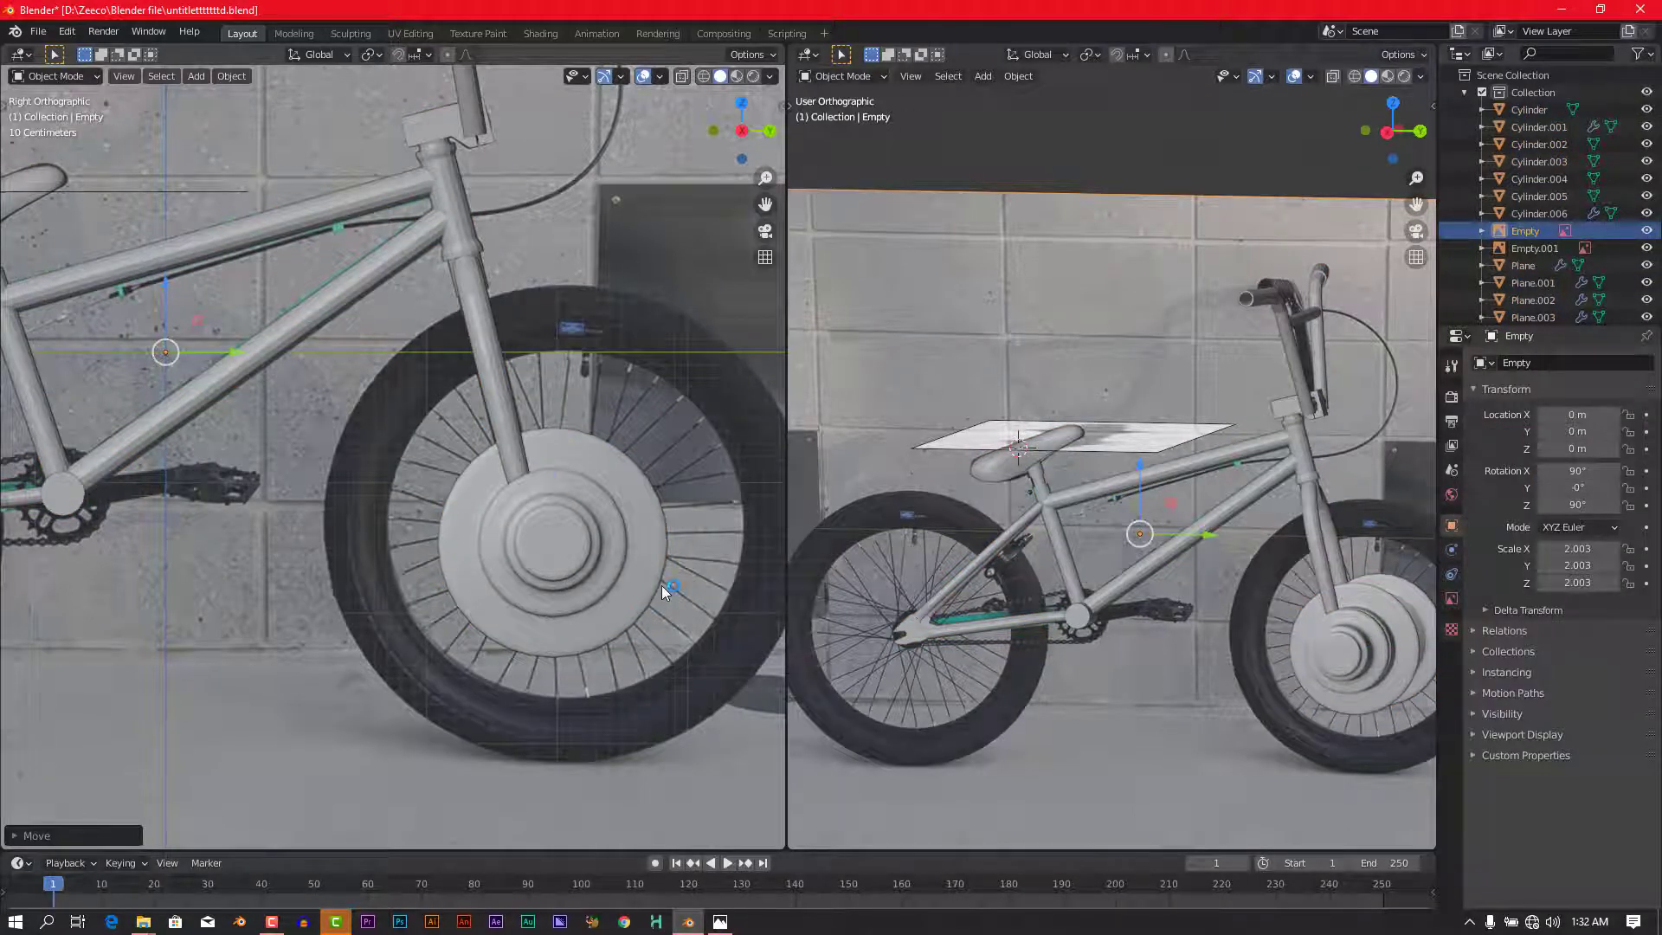
pyautogui.click(661, 585)
# - Scale the hub down to fit the front wheel's axle and shift it about 0.09 m in Y and 0.07 m in Z
pyautogui.press('s')
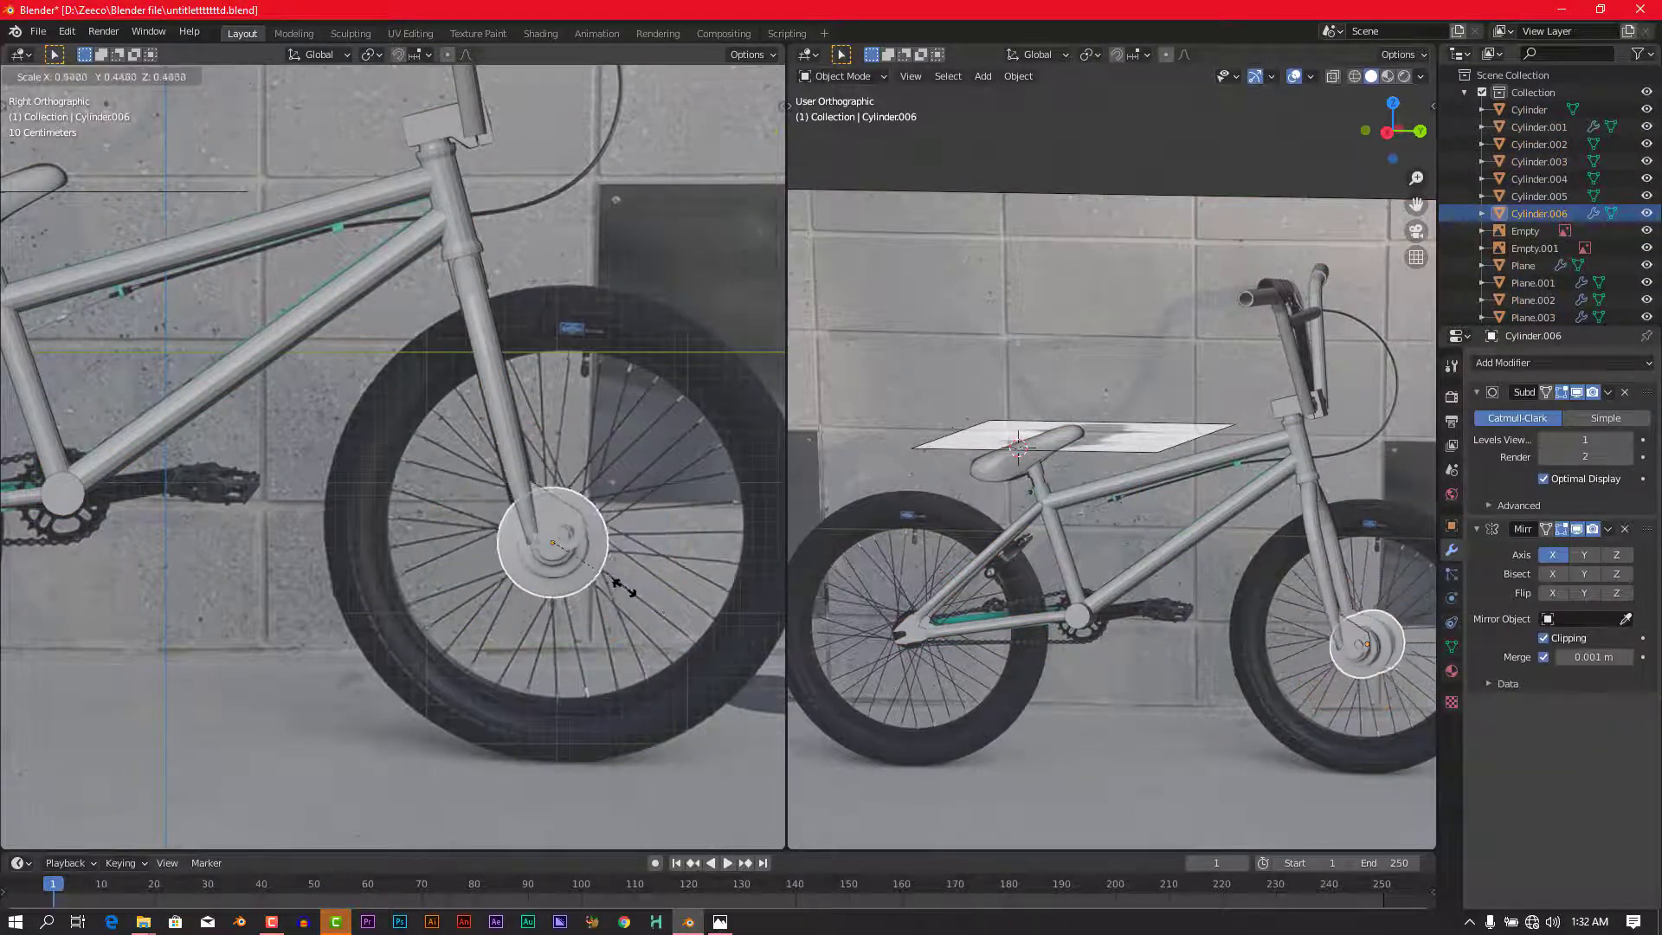
pyautogui.click(578, 559)
pyautogui.press('g')
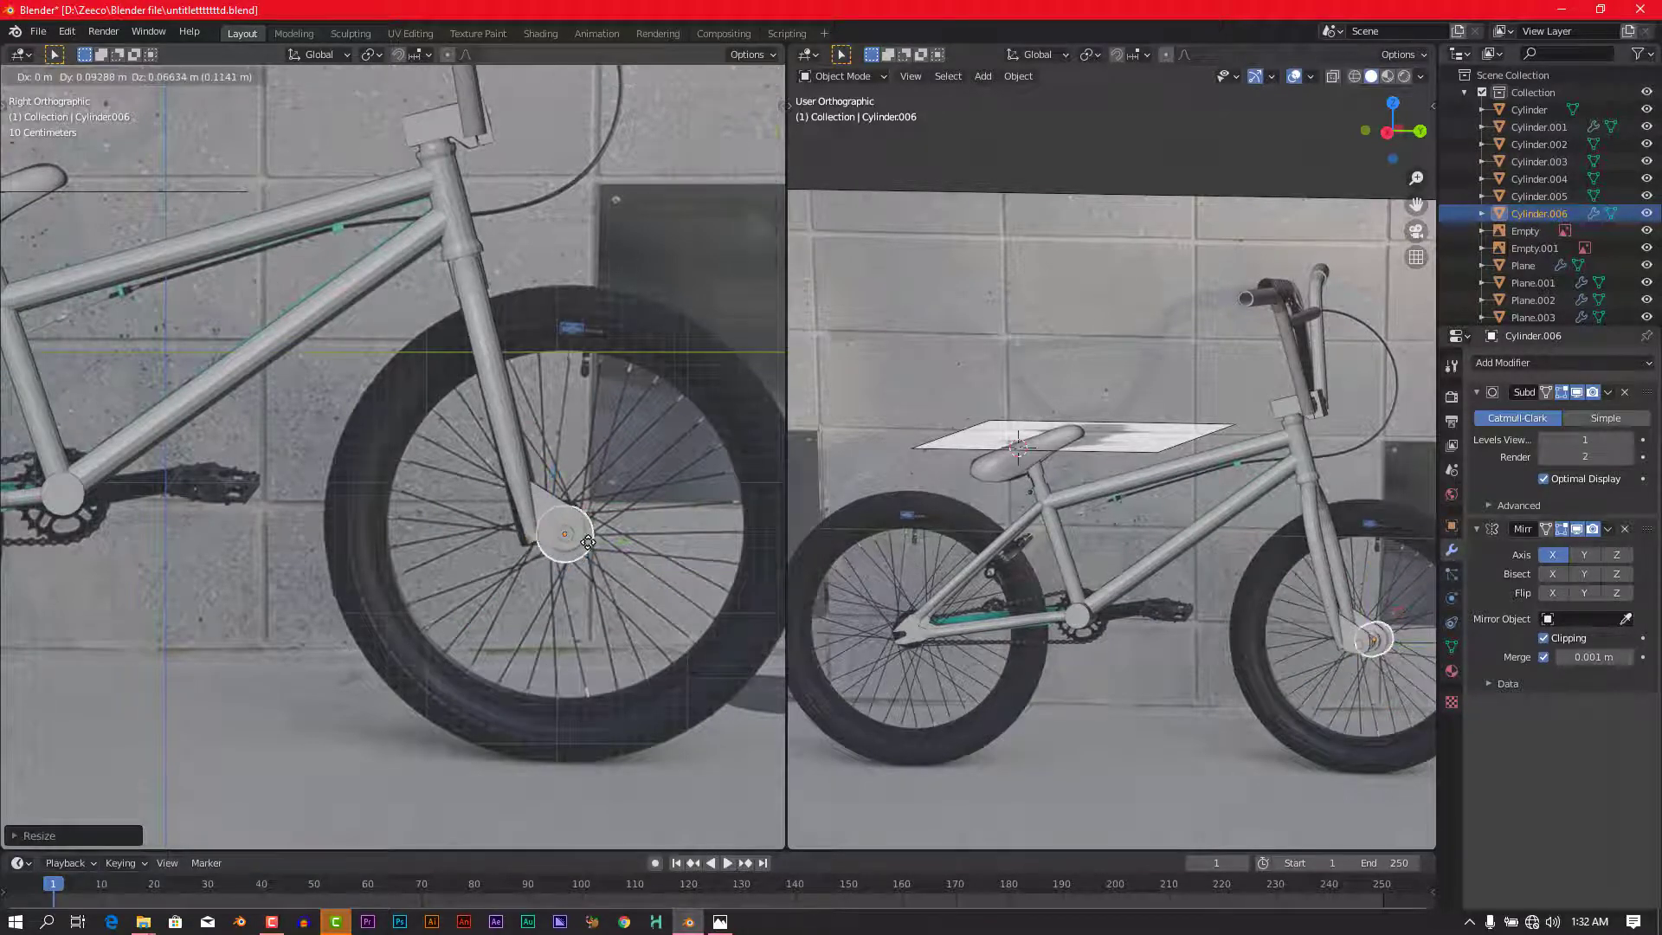
pyautogui.click(586, 543)
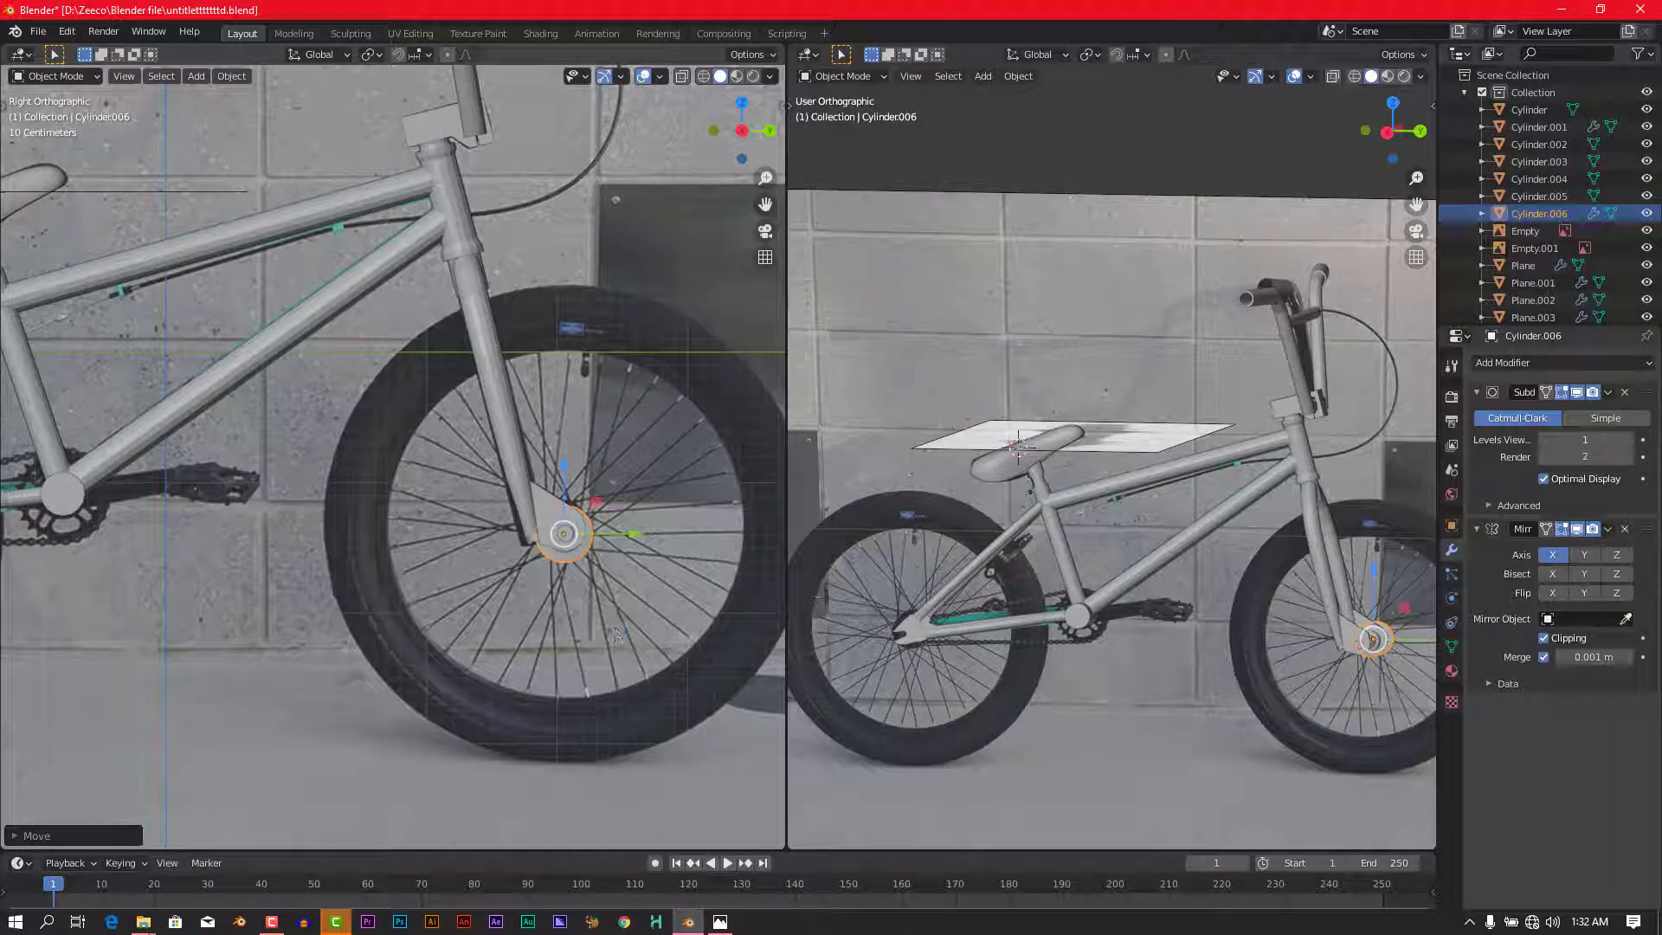
# - Resize the hub and move it about 0.011 m in Y and 0.005 m in Z onto the fork dropout's axle position
pyautogui.press('s')
pyautogui.click(612, 597)
pyautogui.scroll(4, 612, 597)
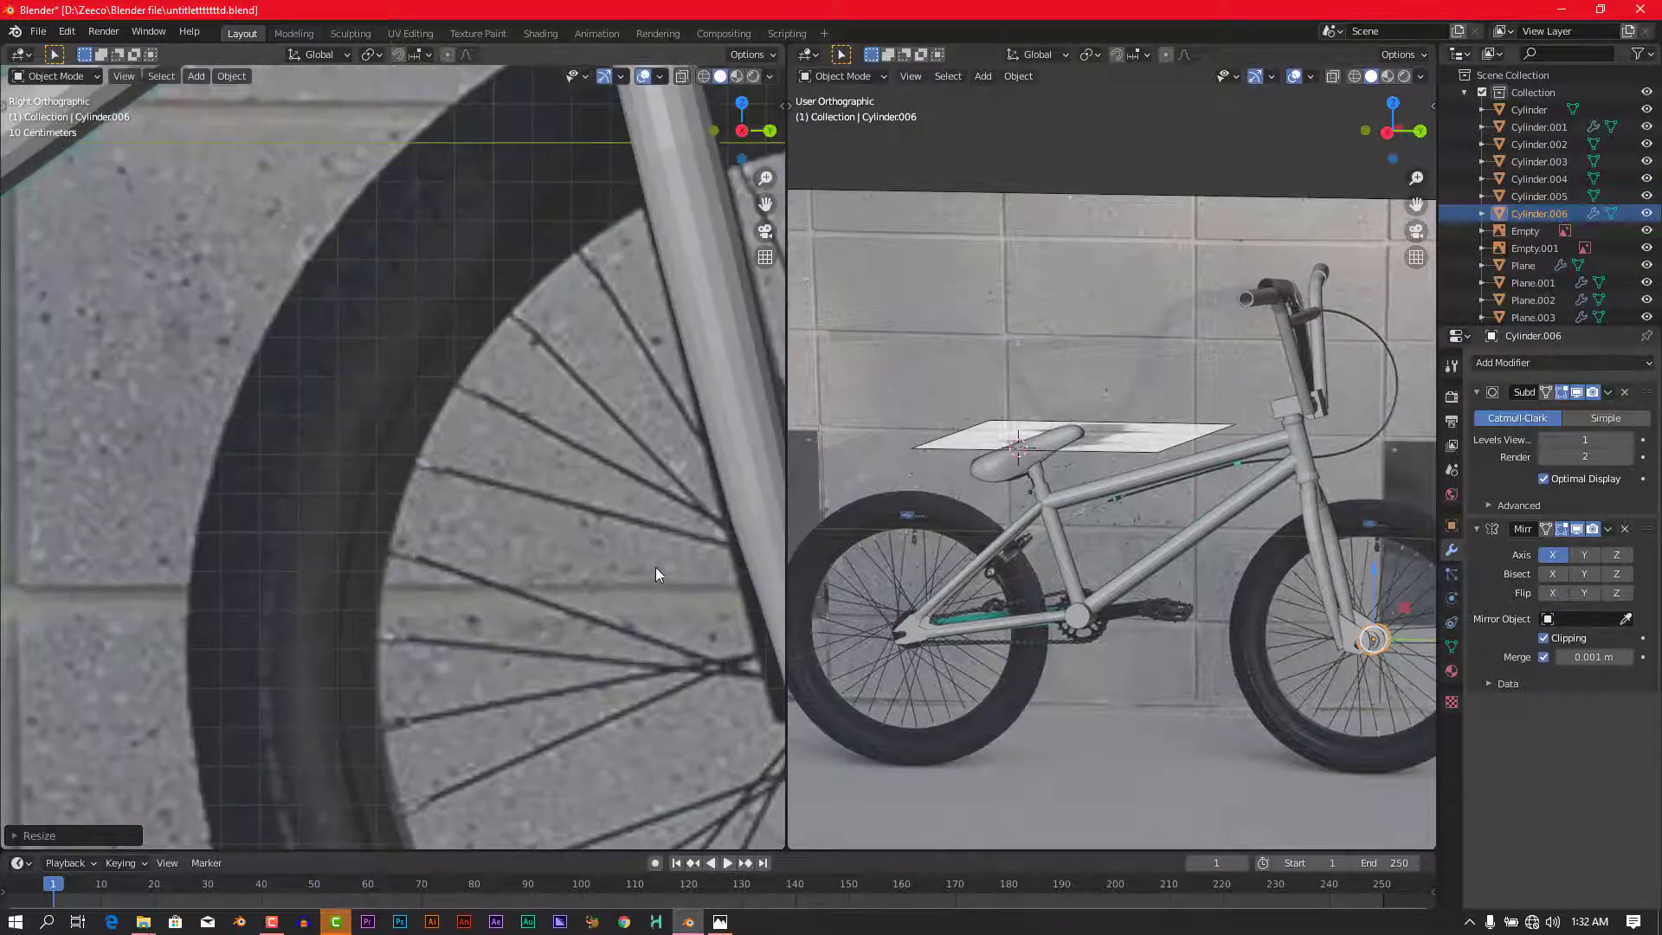
pyautogui.keyDown('shift'); pyautogui.moveTo(656, 568); pyautogui.dragTo(301, 421, button='middle'); pyautogui.keyUp('shift')
pyautogui.scroll(3, 370, 471)
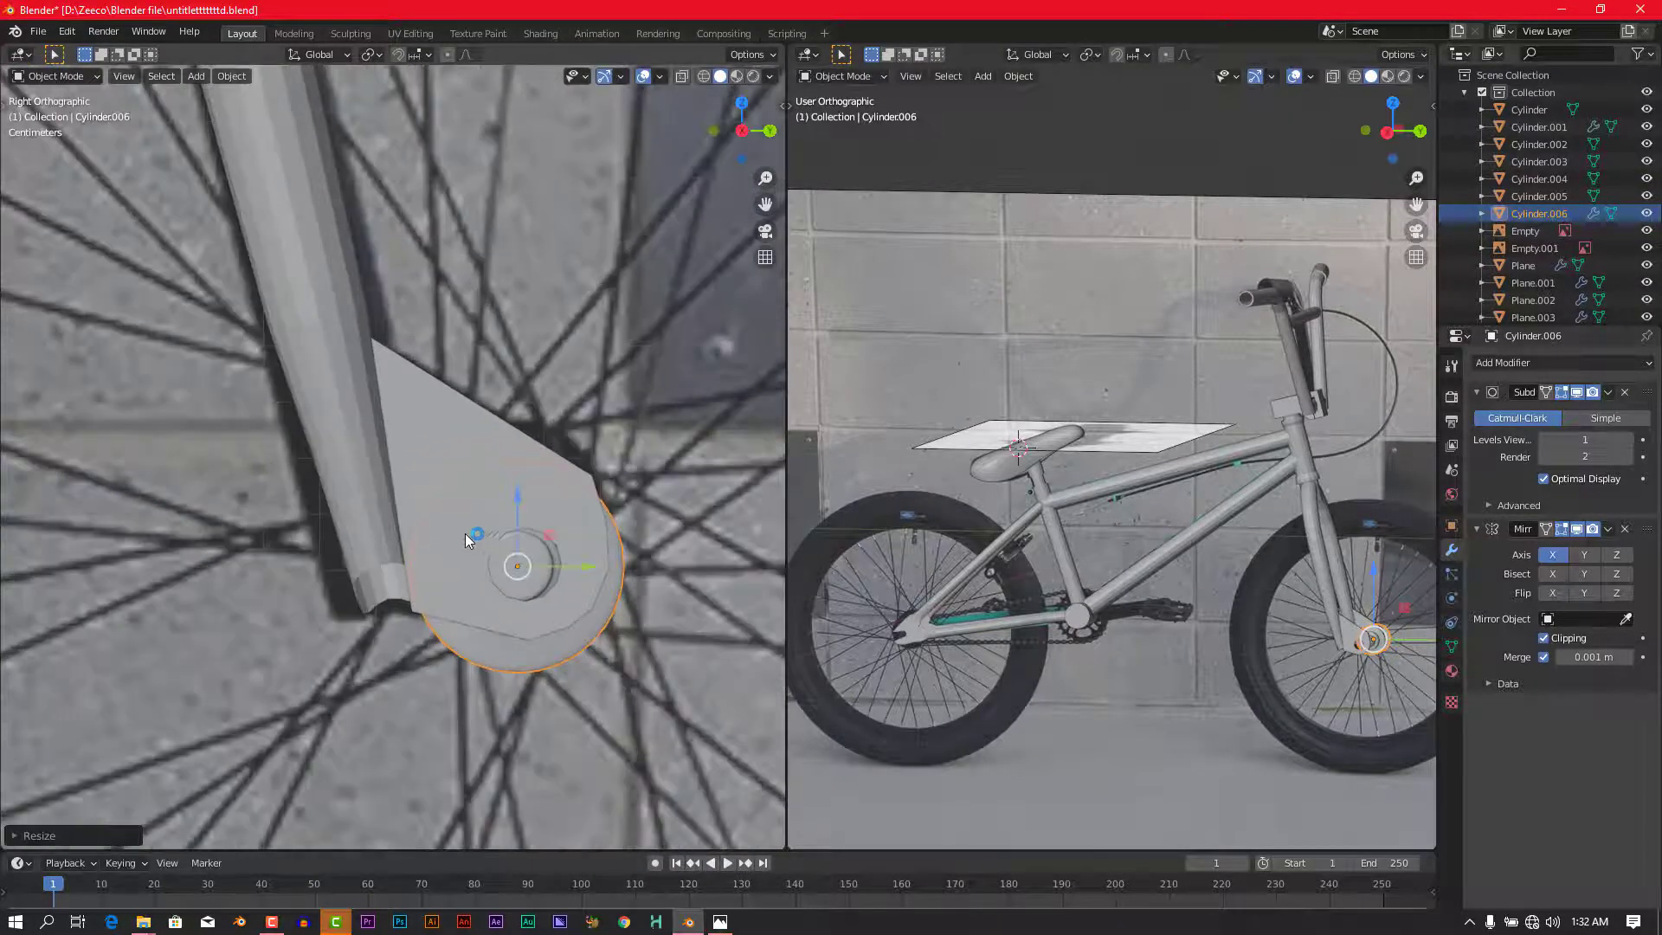
pyautogui.keyDown('shift'); pyautogui.moveTo(465, 534); pyautogui.dragTo(451, 498, button='middle'); pyautogui.keyUp('shift')
pyautogui.press('g')
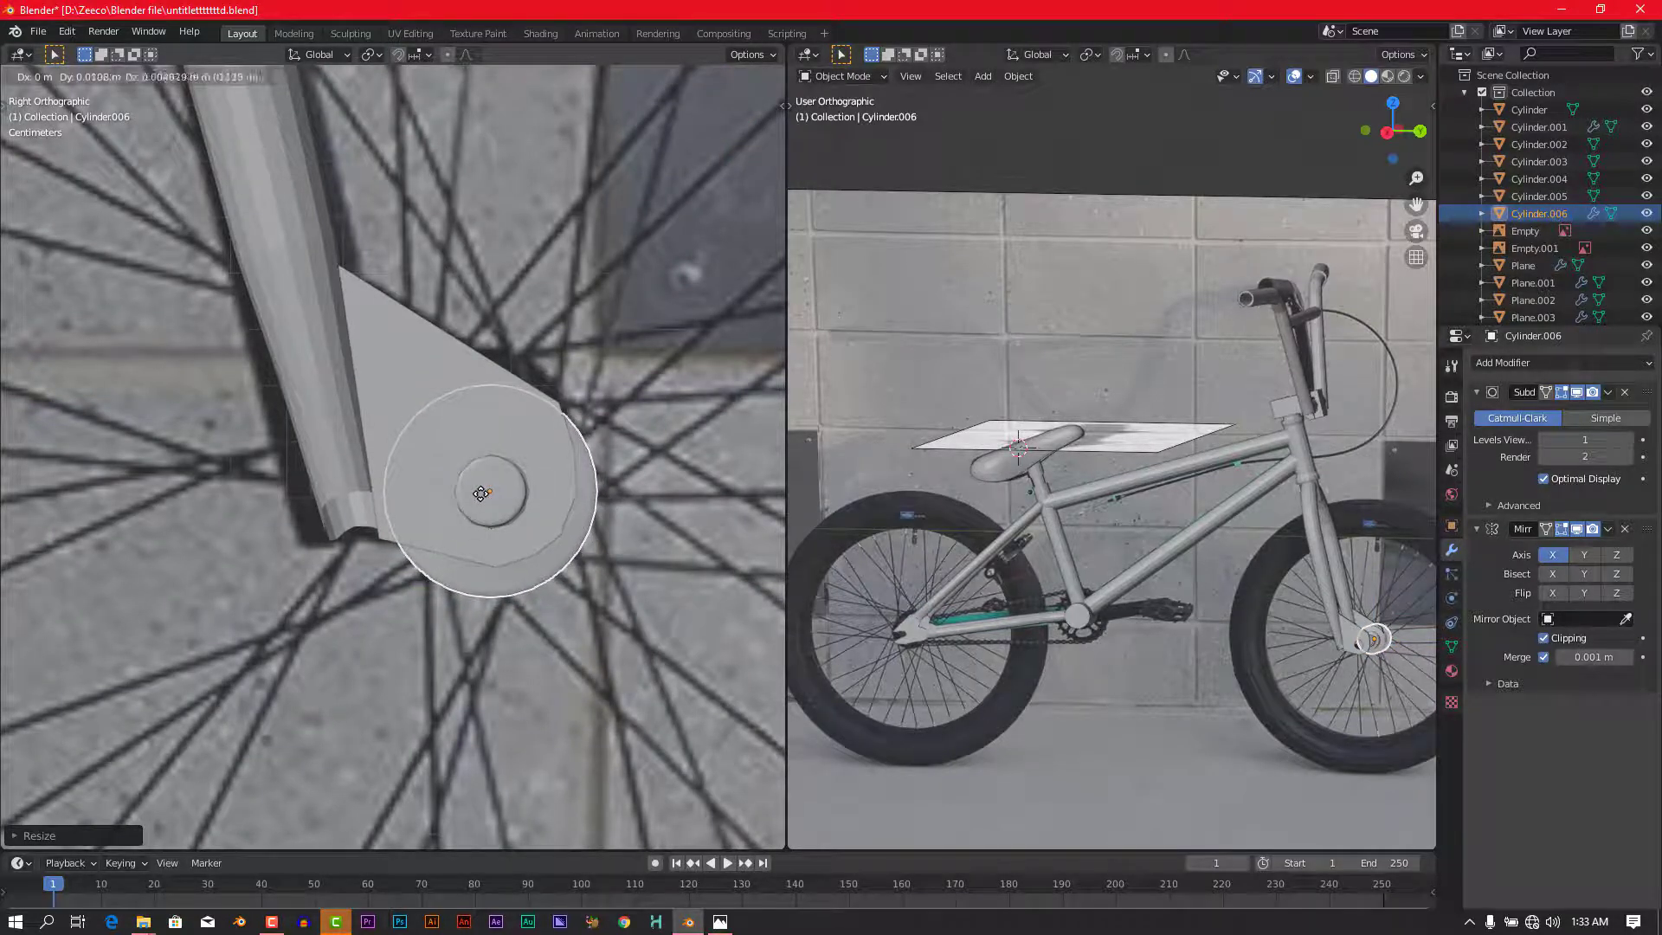
pyautogui.click(481, 494)
# - Scale the hub down to about 0.81 so its flange matches the rounded end of the fork dropout
pyautogui.press('s')
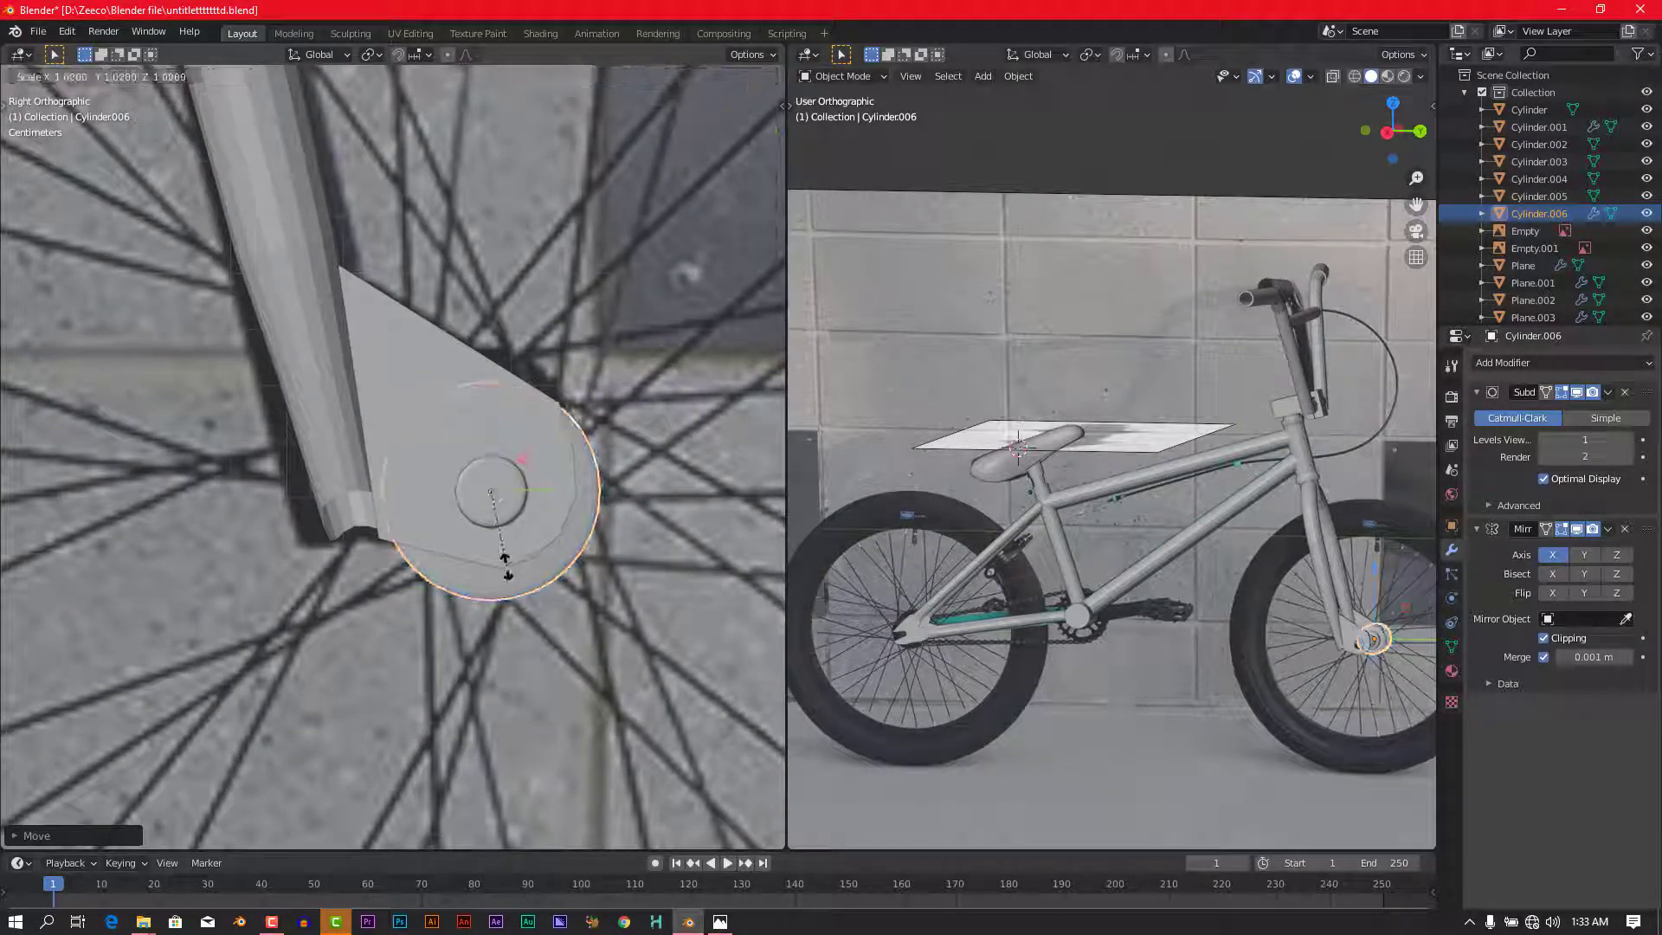
pyautogui.click(499, 539)
pyautogui.press('s')
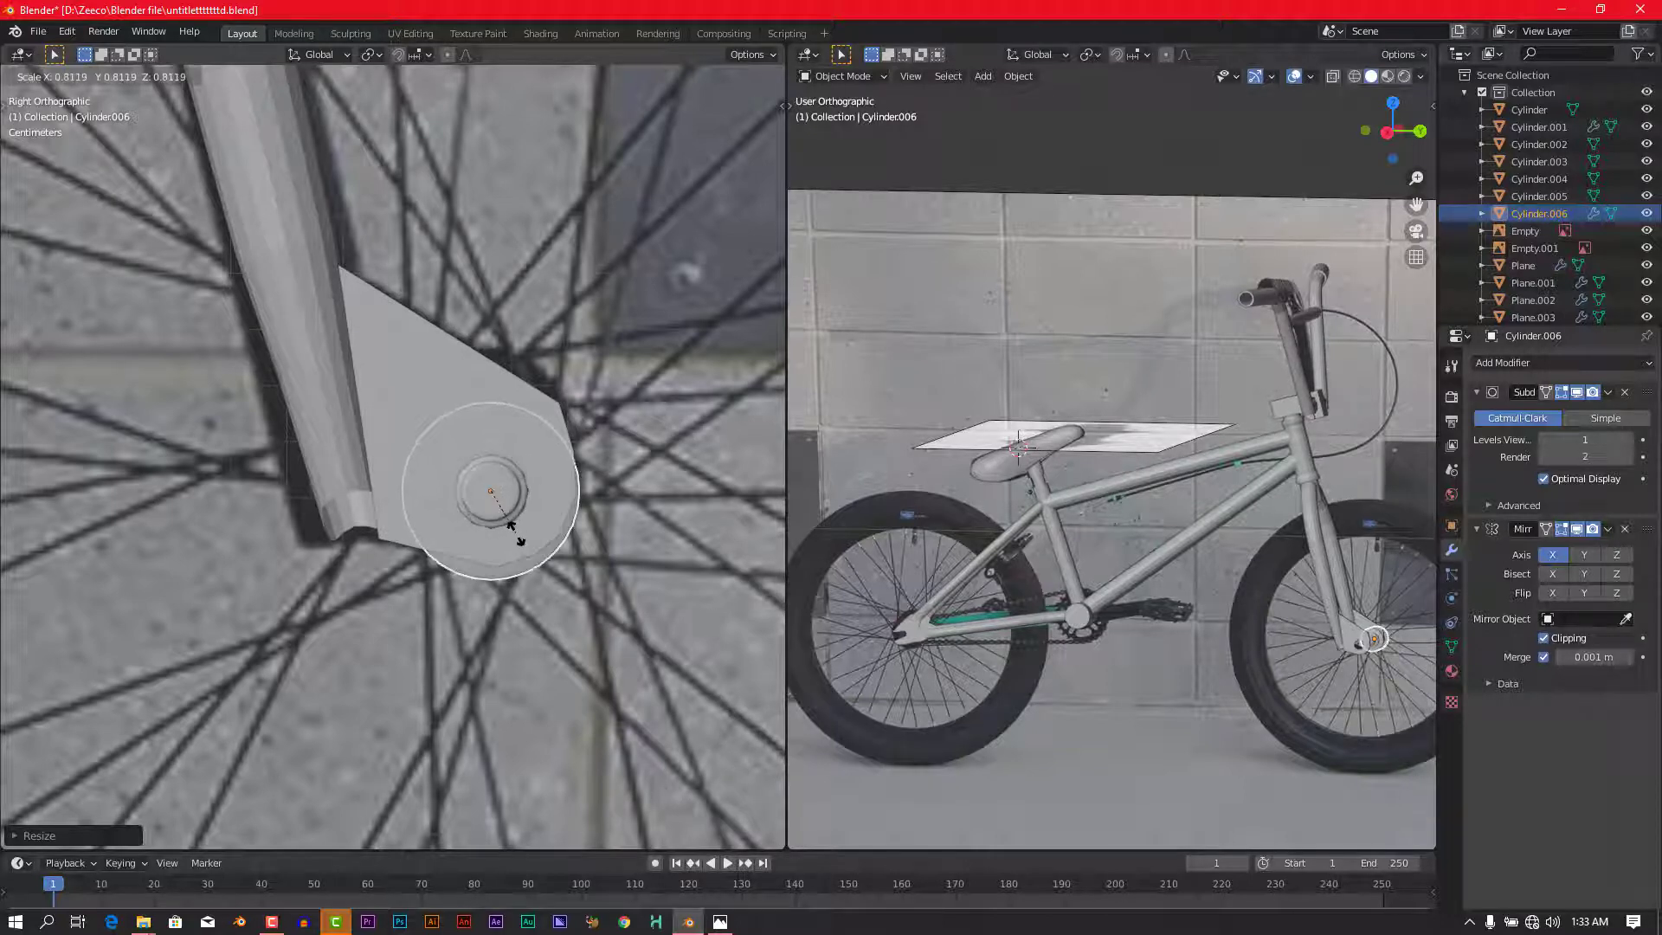
pyautogui.click(521, 526)
# - Reveal the reference photo with rendered shading, shrink the hub to match the pictured hub, and return to solid shading
pyautogui.press('z')
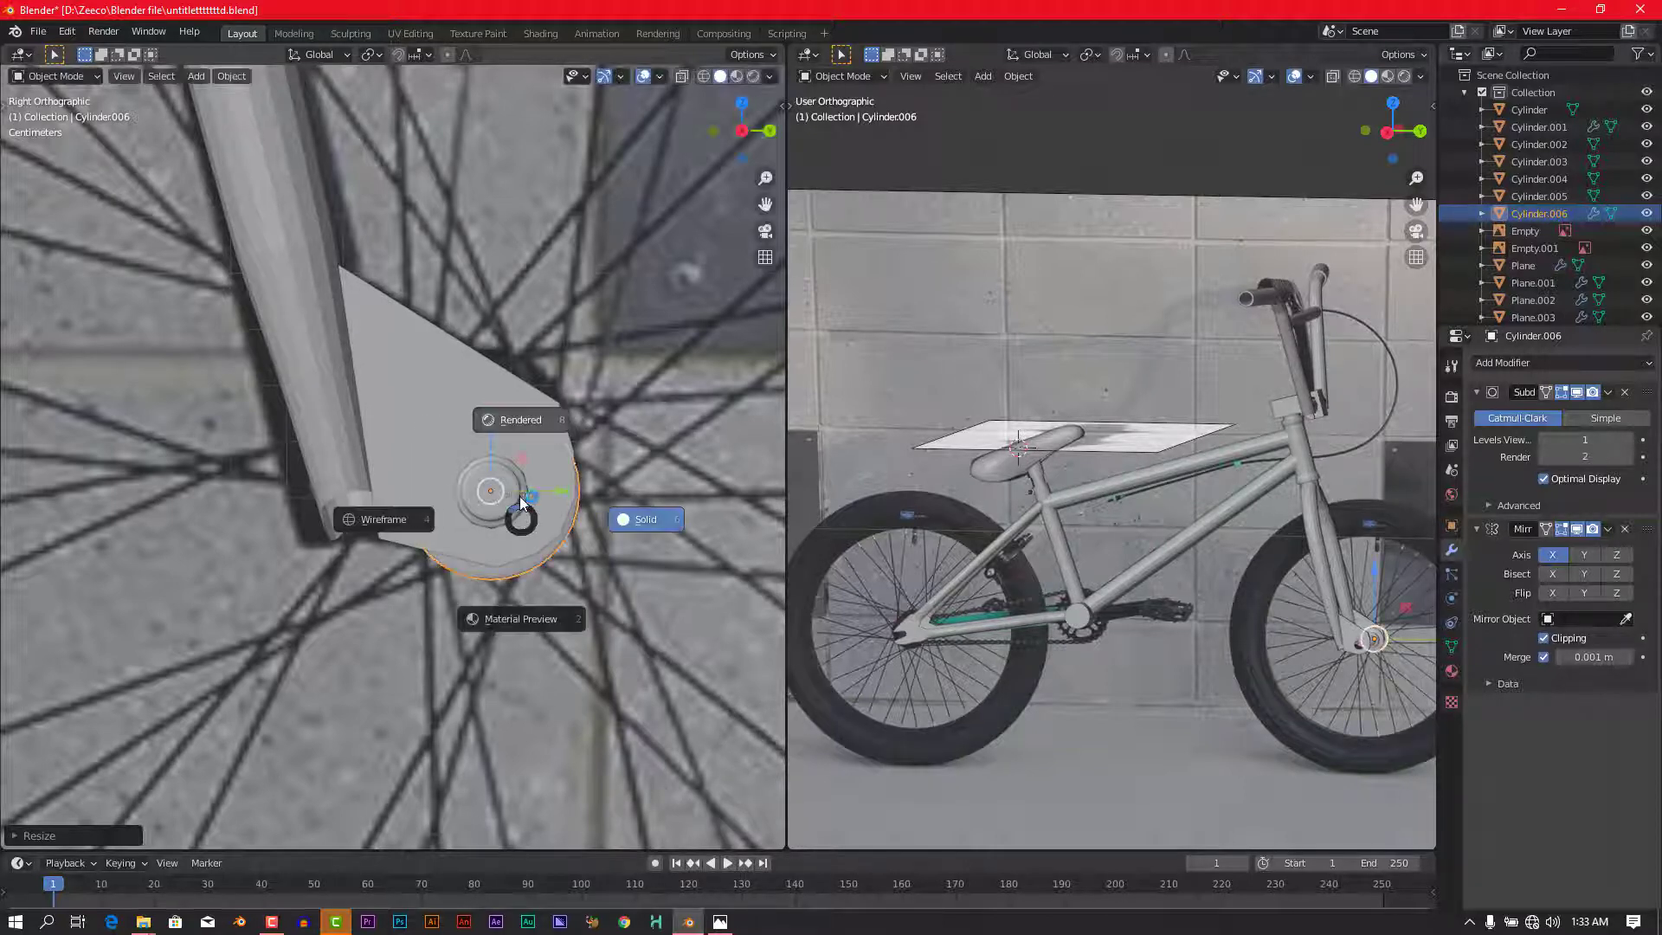
pyautogui.click(424, 518)
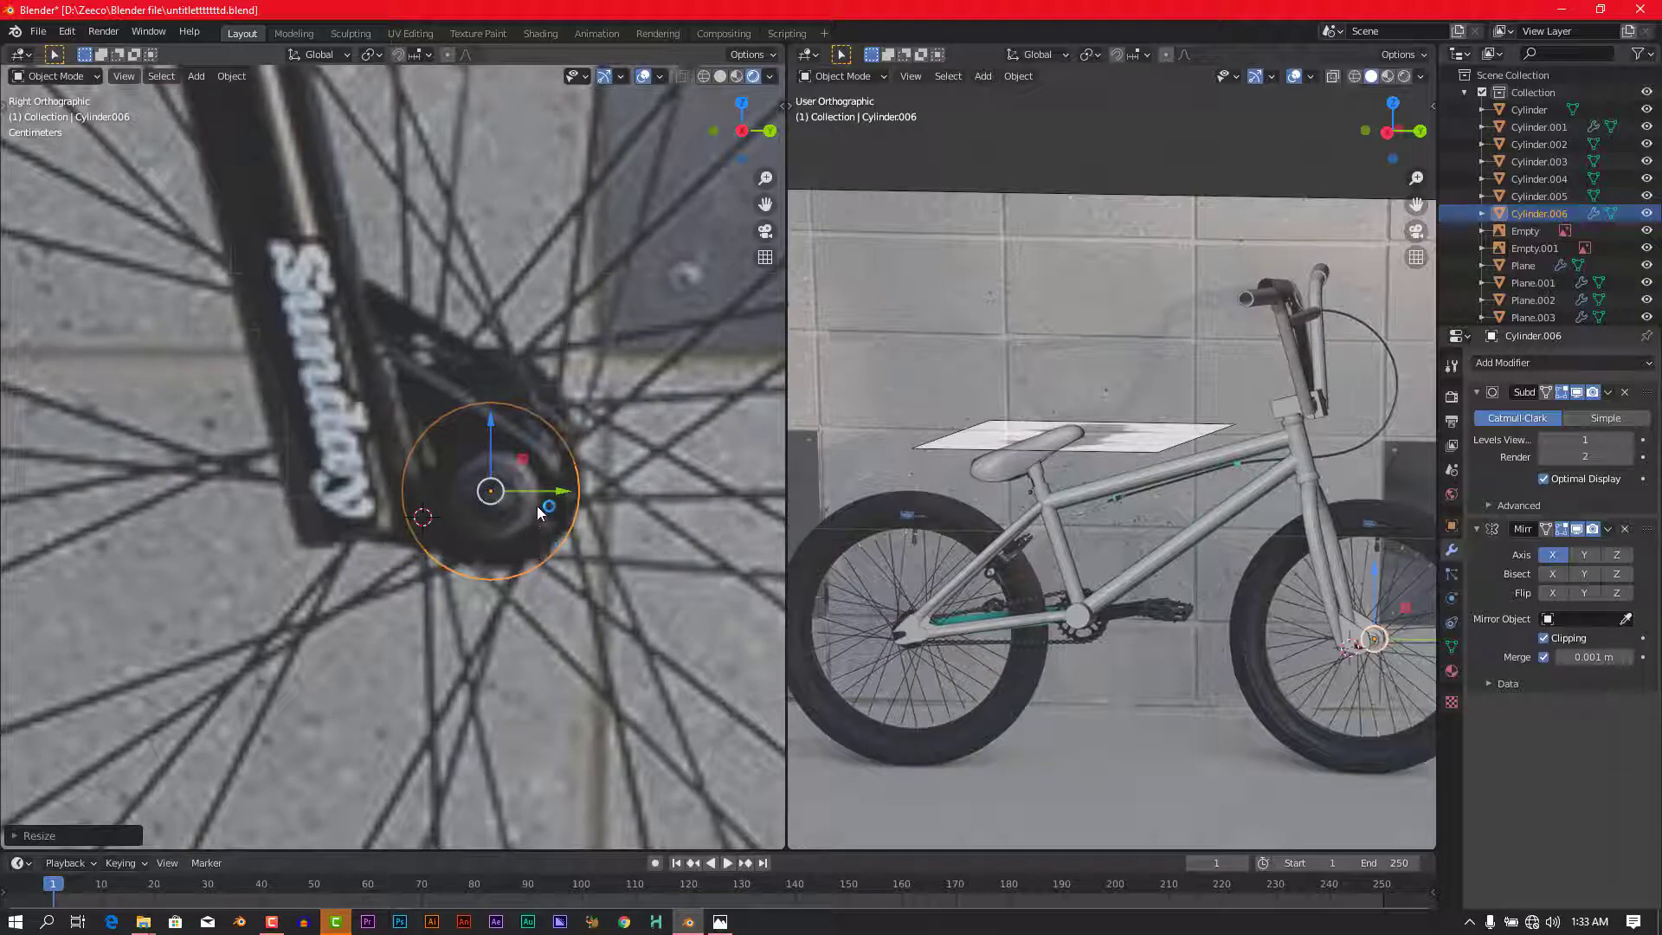
pyautogui.press('s')
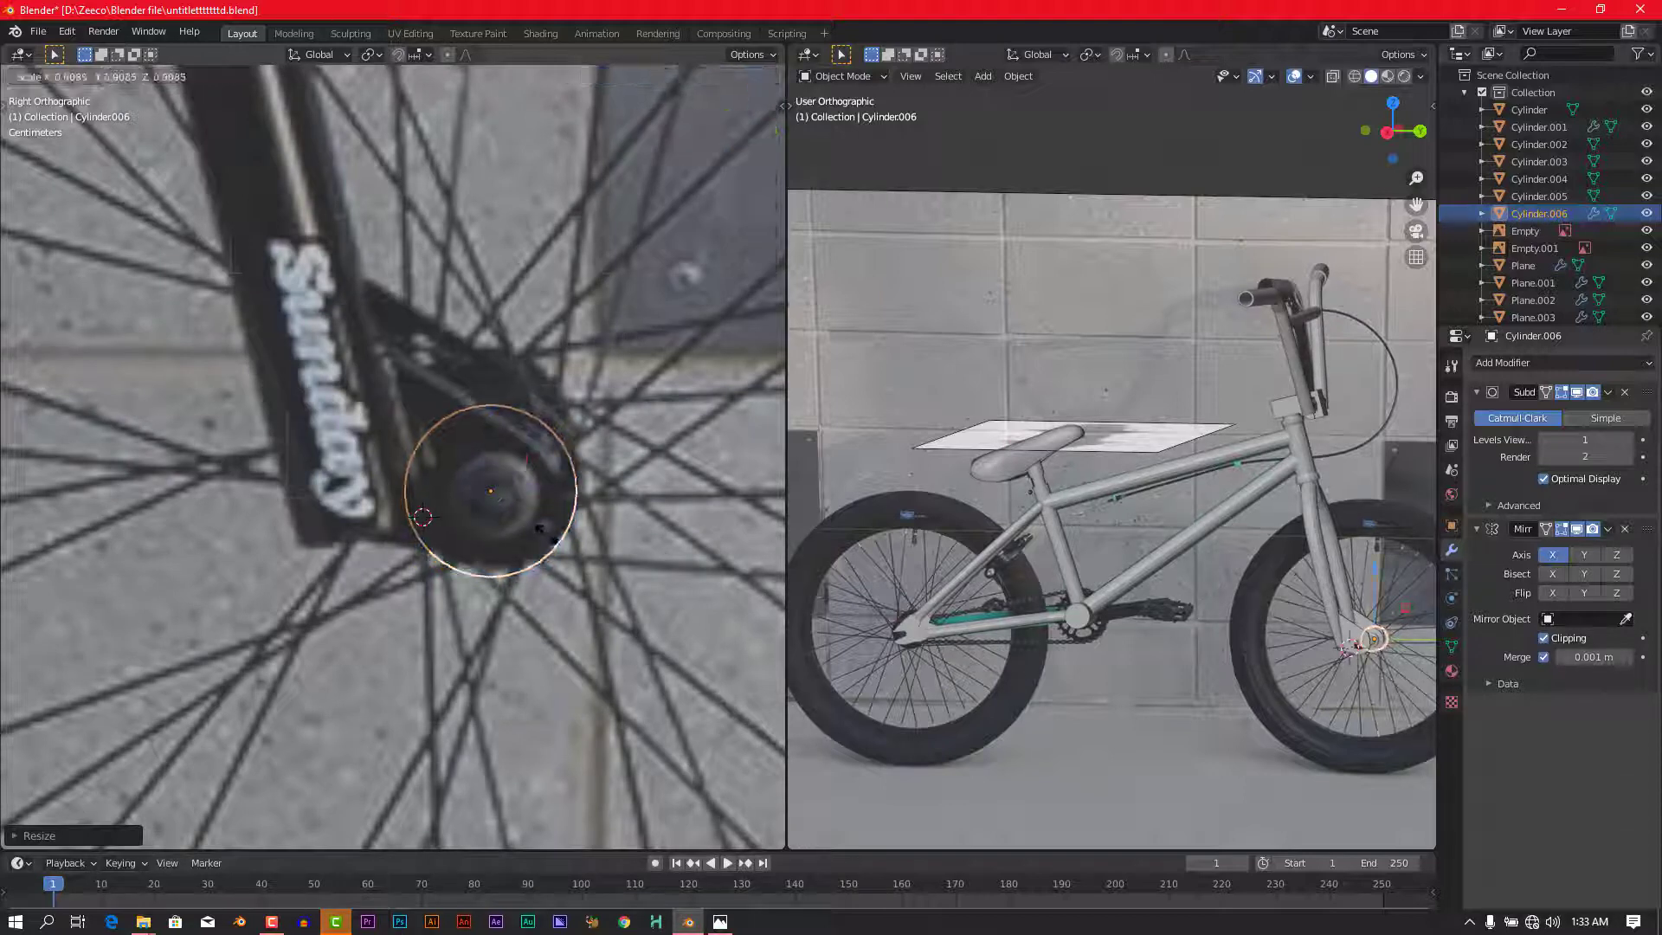
pyautogui.click(524, 516)
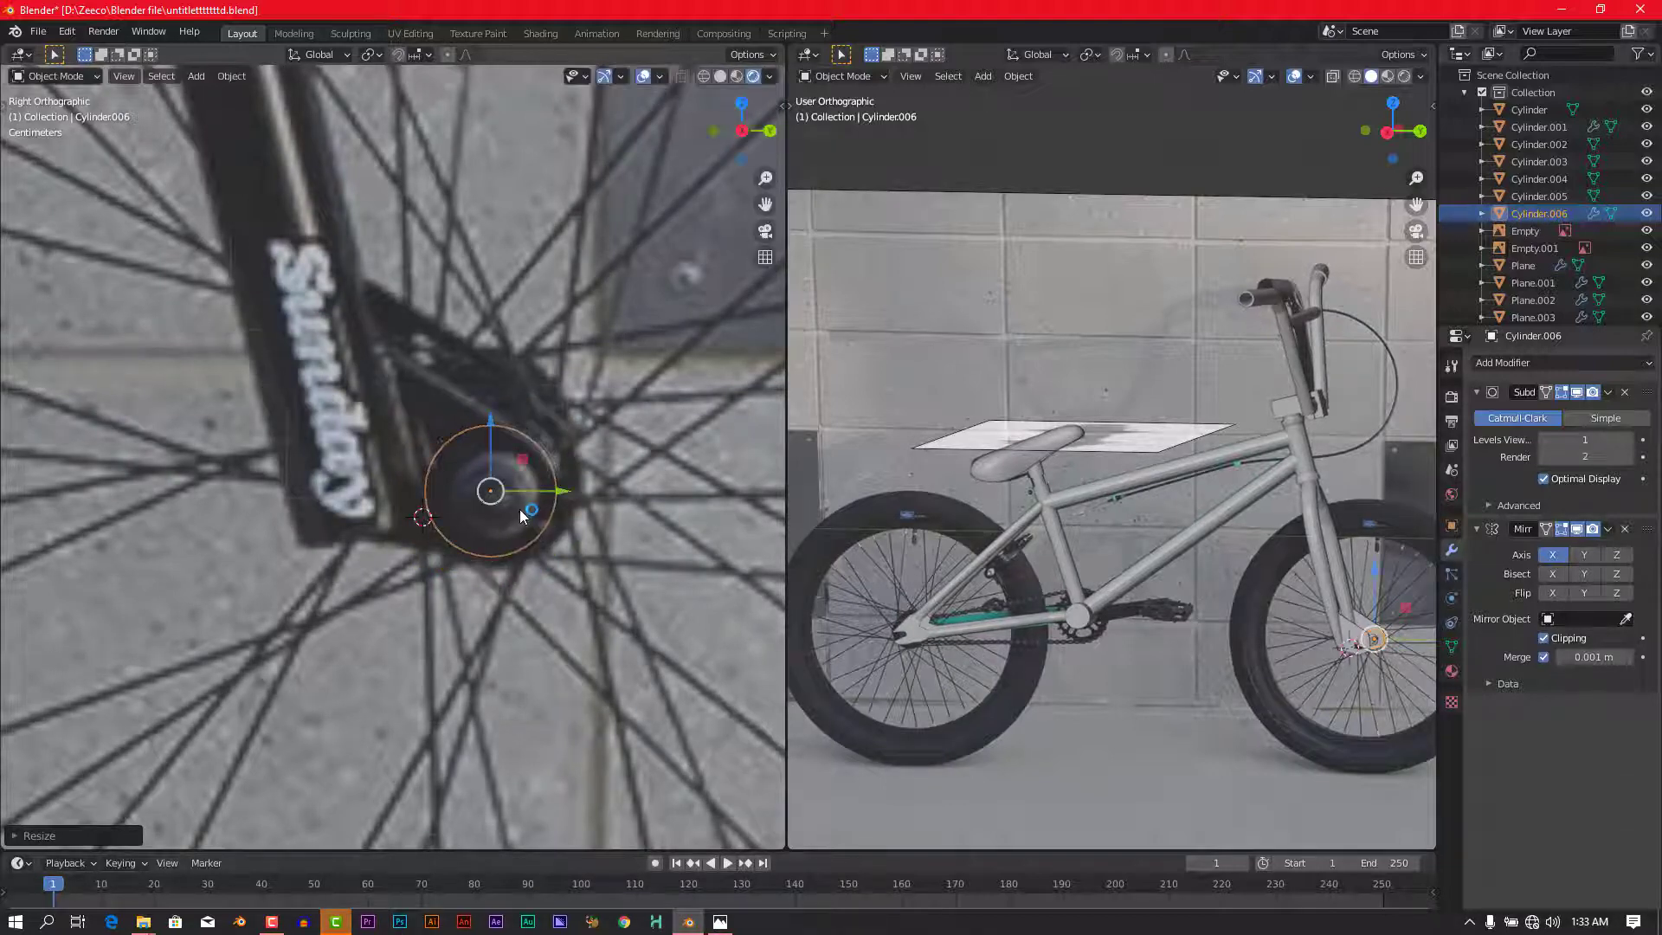
pyautogui.scroll(-1, 554, 456)
pyautogui.press('z')
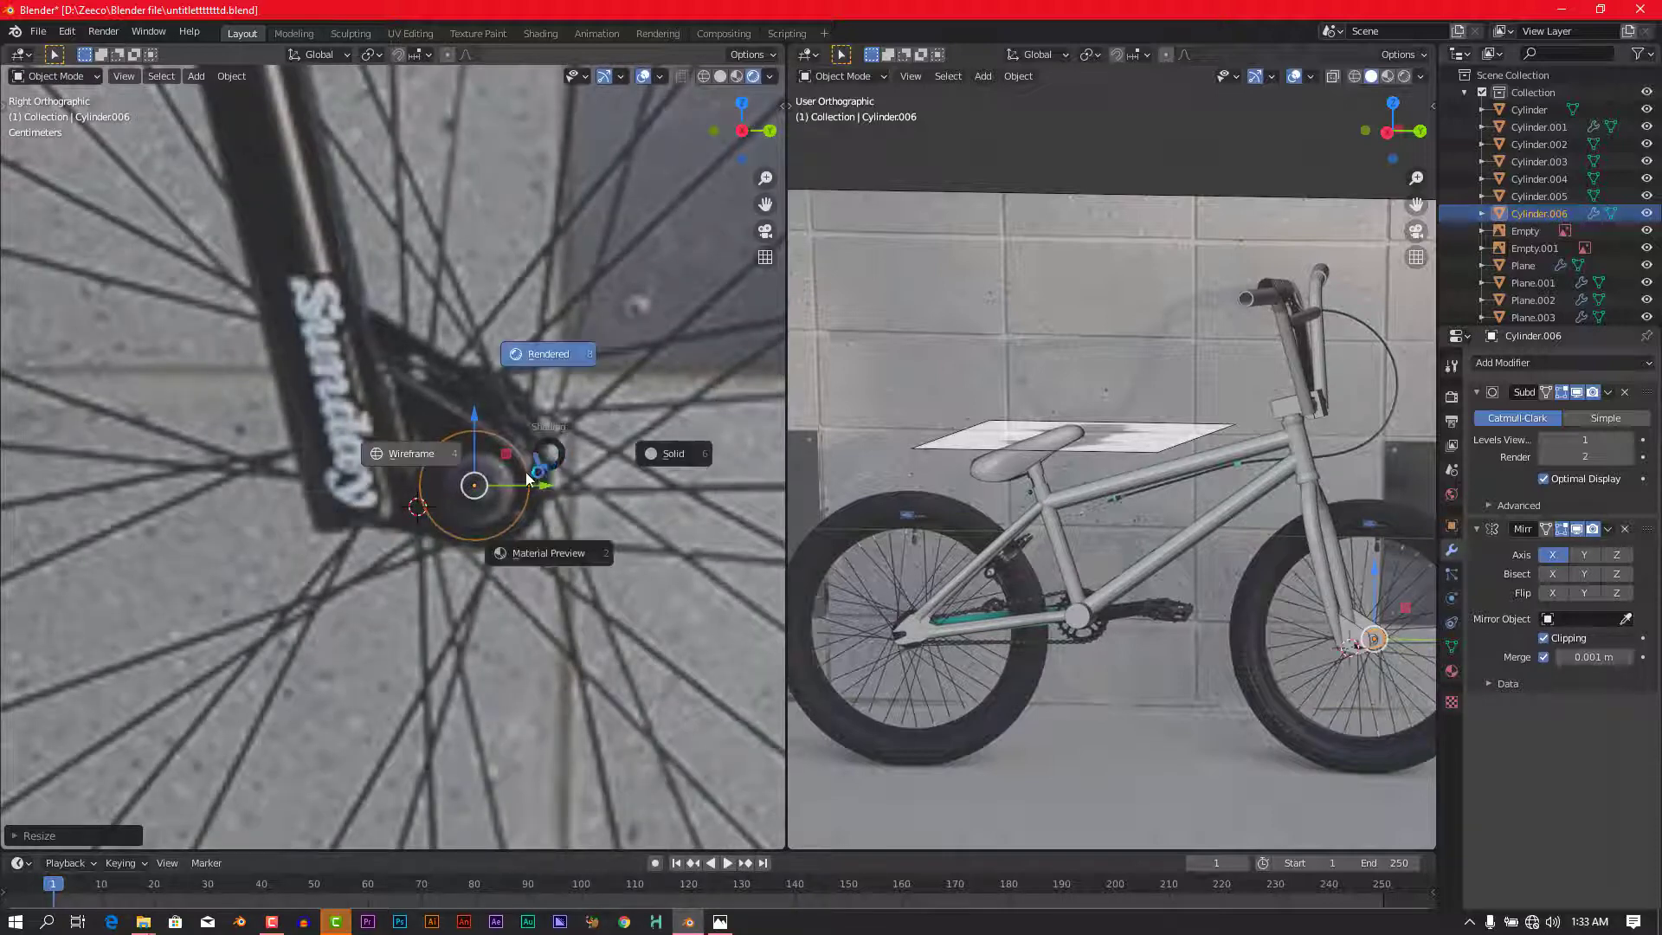
pyautogui.click(691, 464)
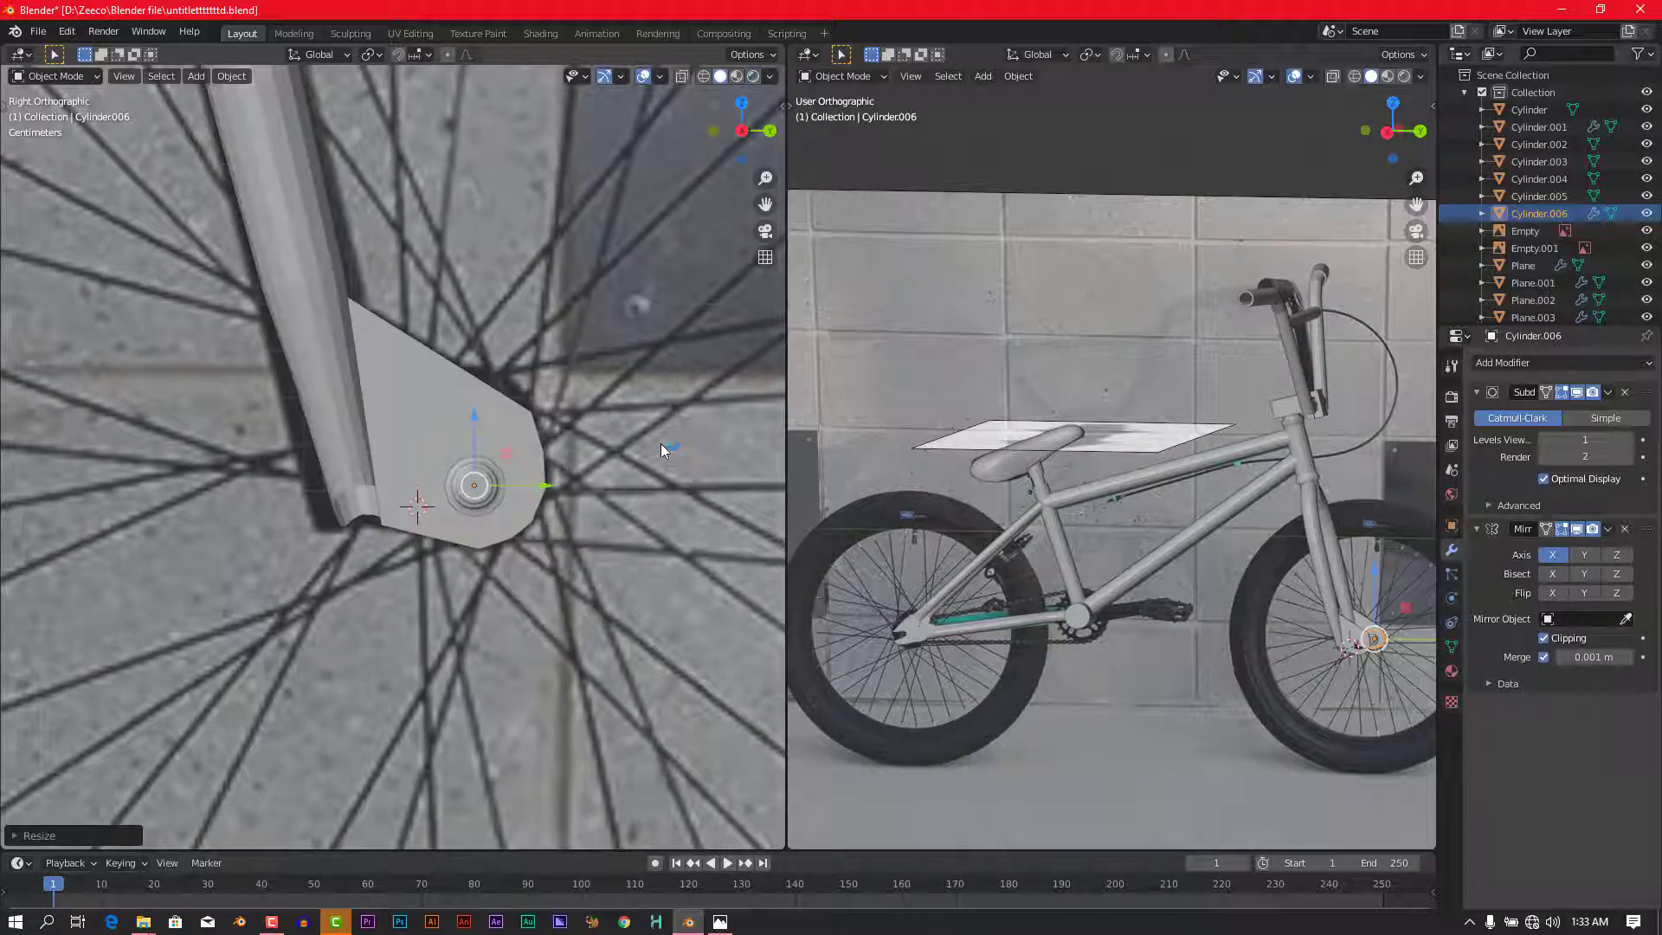
# - Move the hub along X to centre it between the two fork legs
pyautogui.scroll(-2, 654, 434)
pyautogui.moveTo(649, 429); pyautogui.dragTo(402, 495, button='middle')
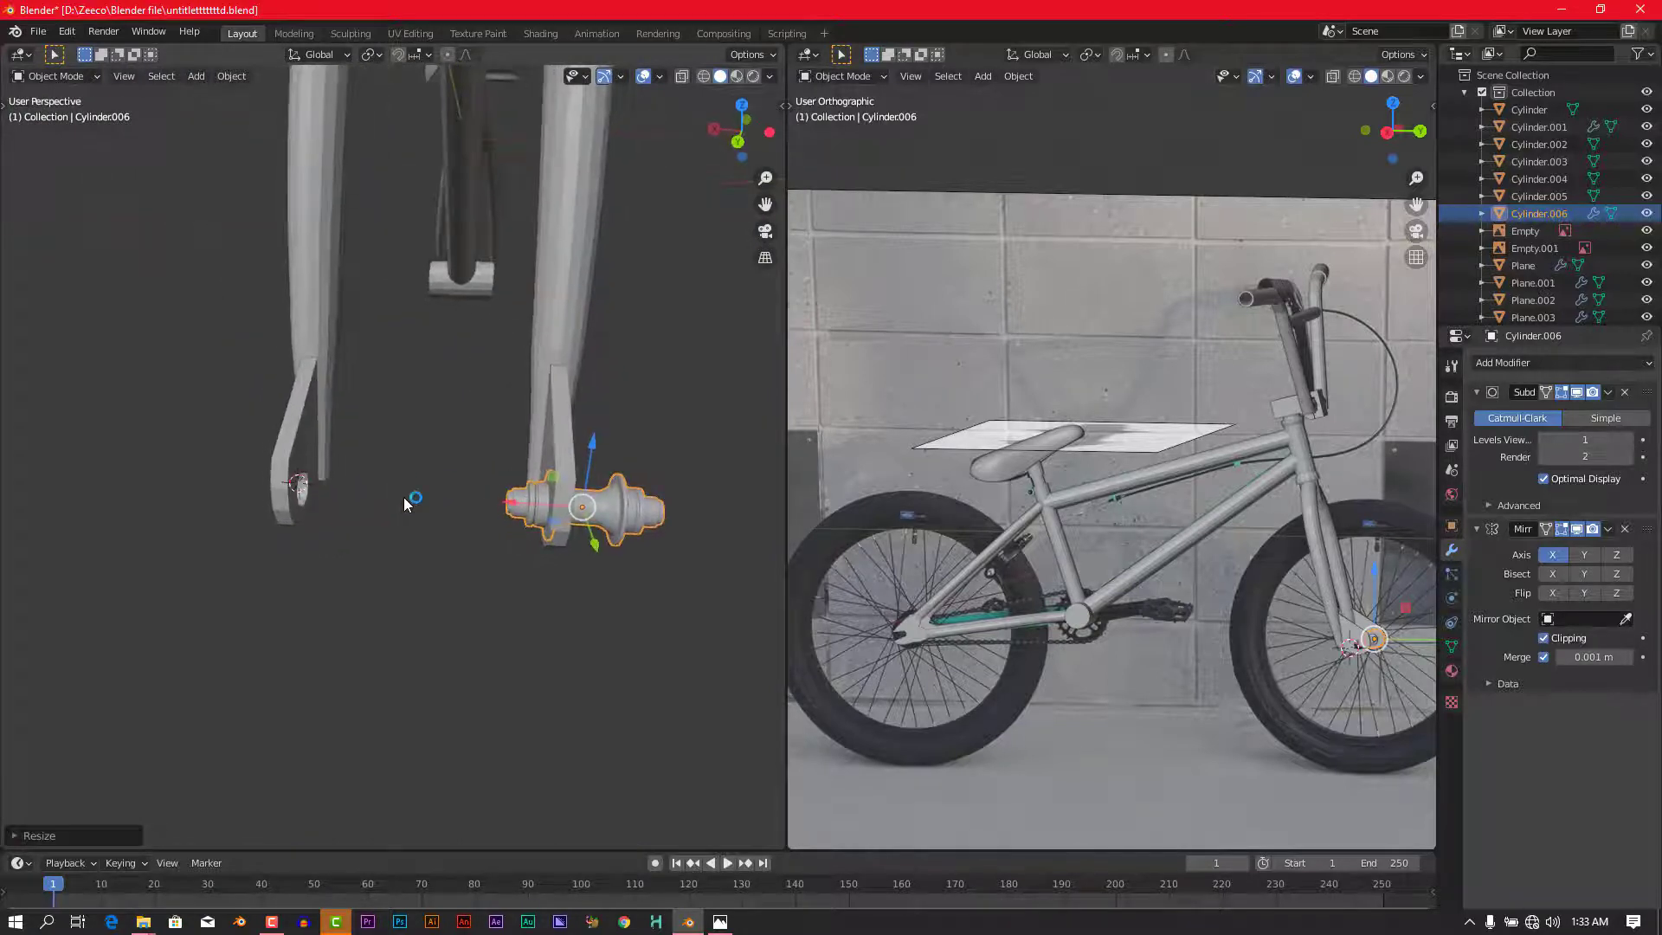
pyautogui.moveTo(556, 514); pyautogui.dragTo(545, 606, button='middle')
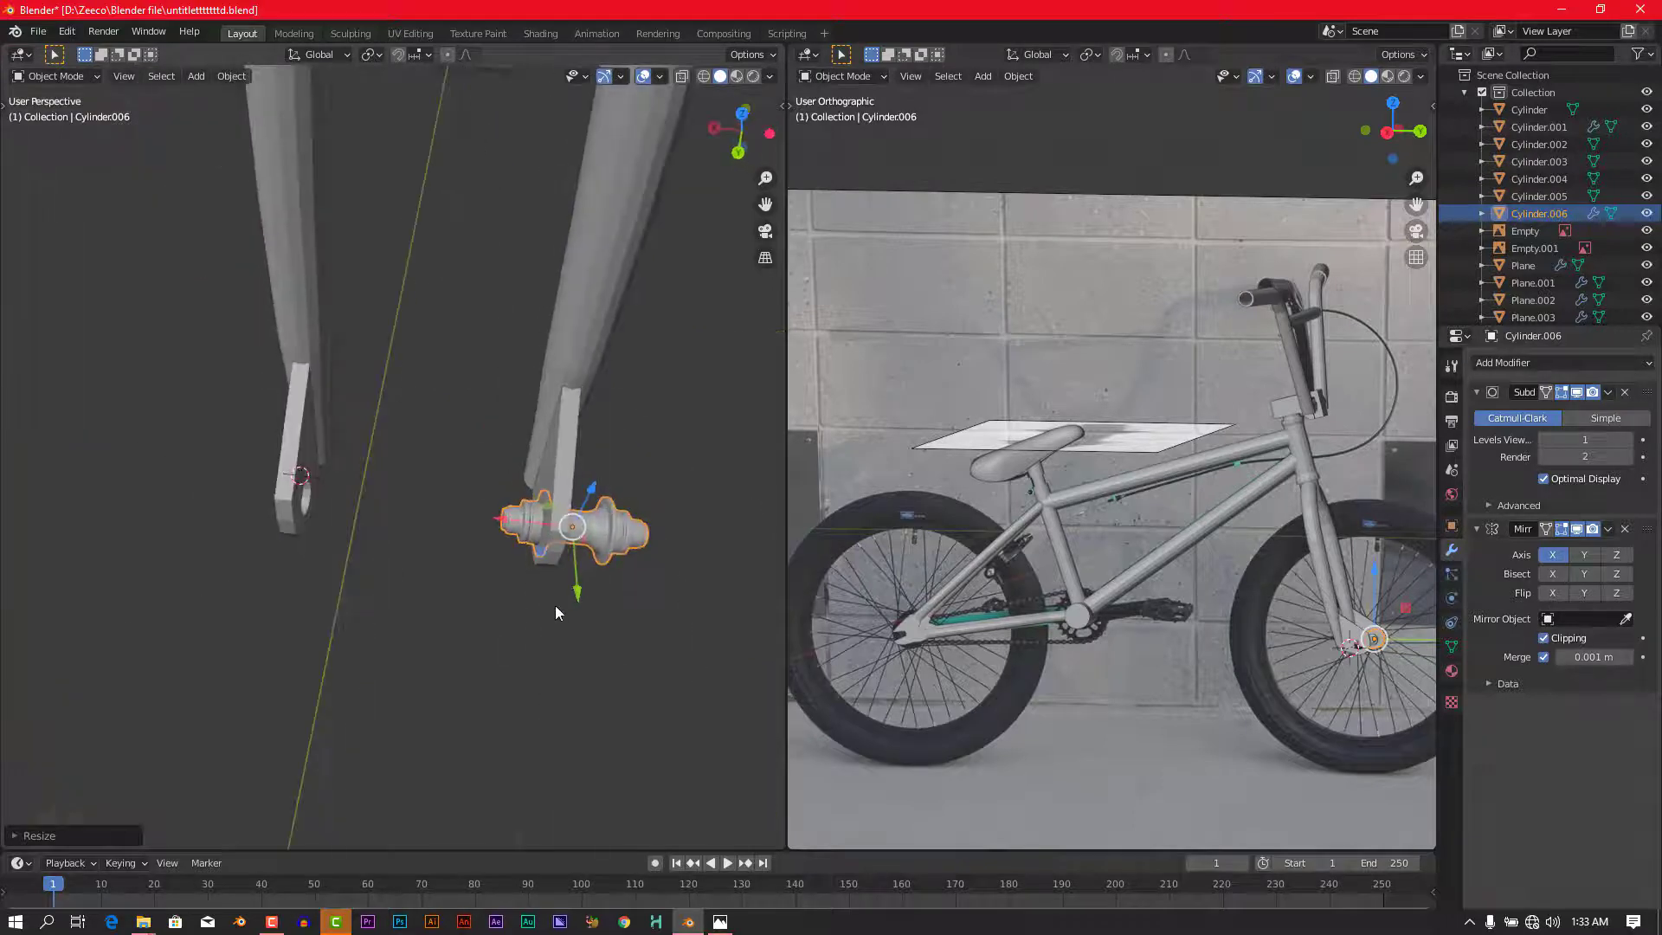
pyautogui.press('KP_5')
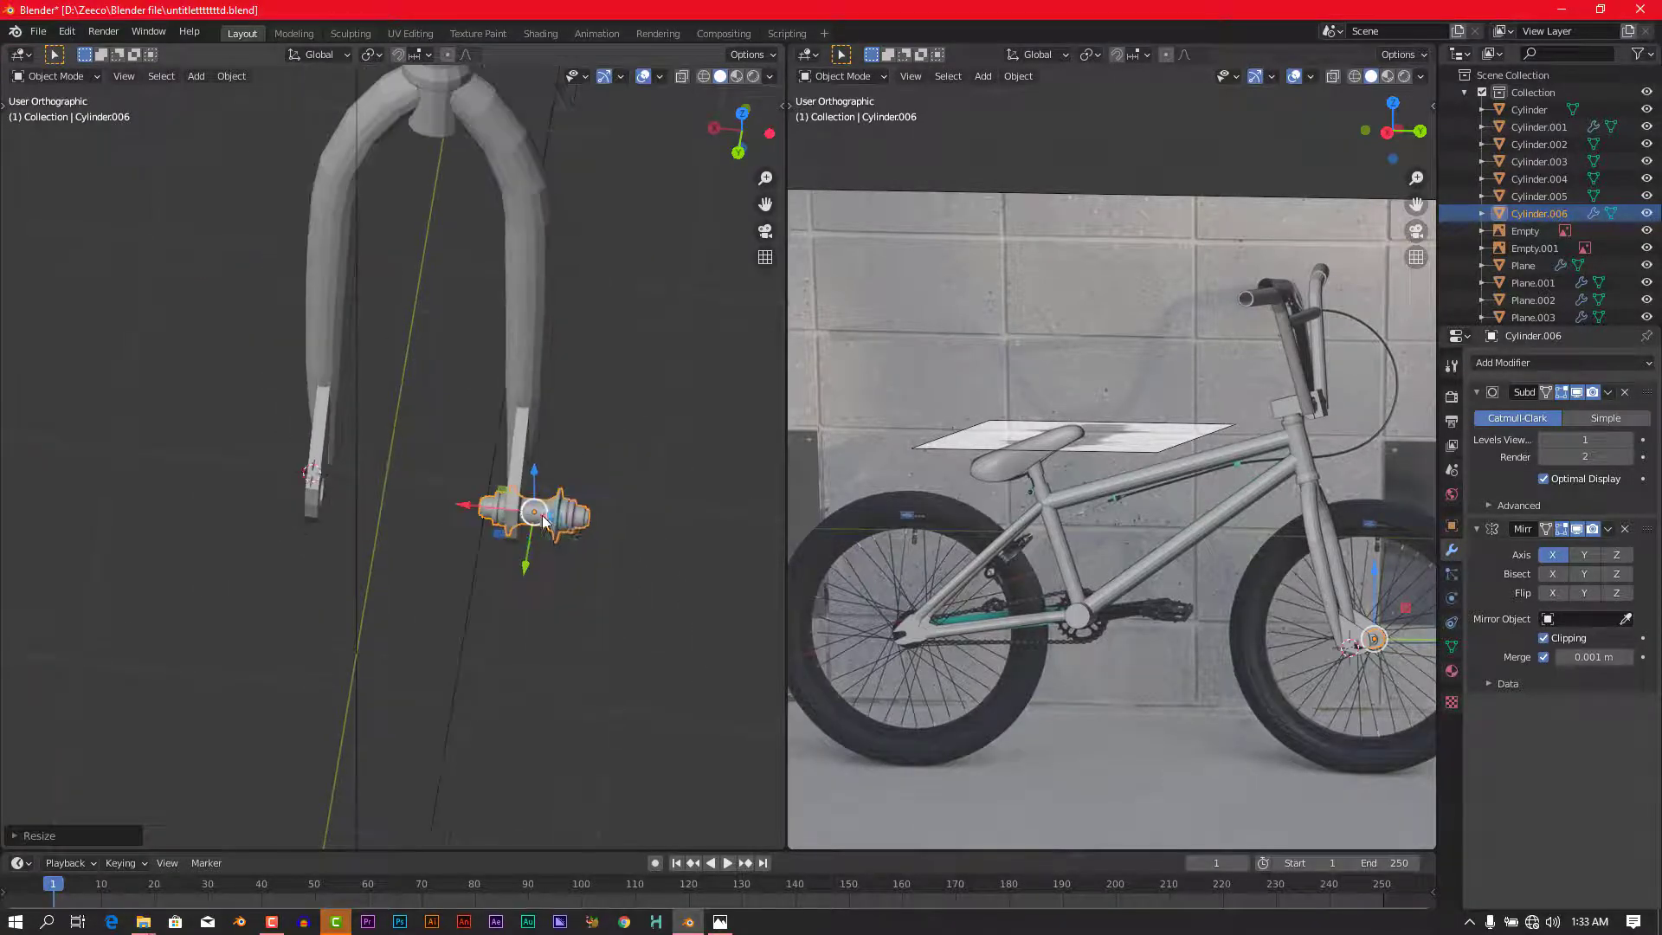
pyautogui.moveTo(562, 537); pyautogui.dragTo(475, 504, button='middle')
pyautogui.moveTo(472, 499); pyautogui.dragTo(357, 502)
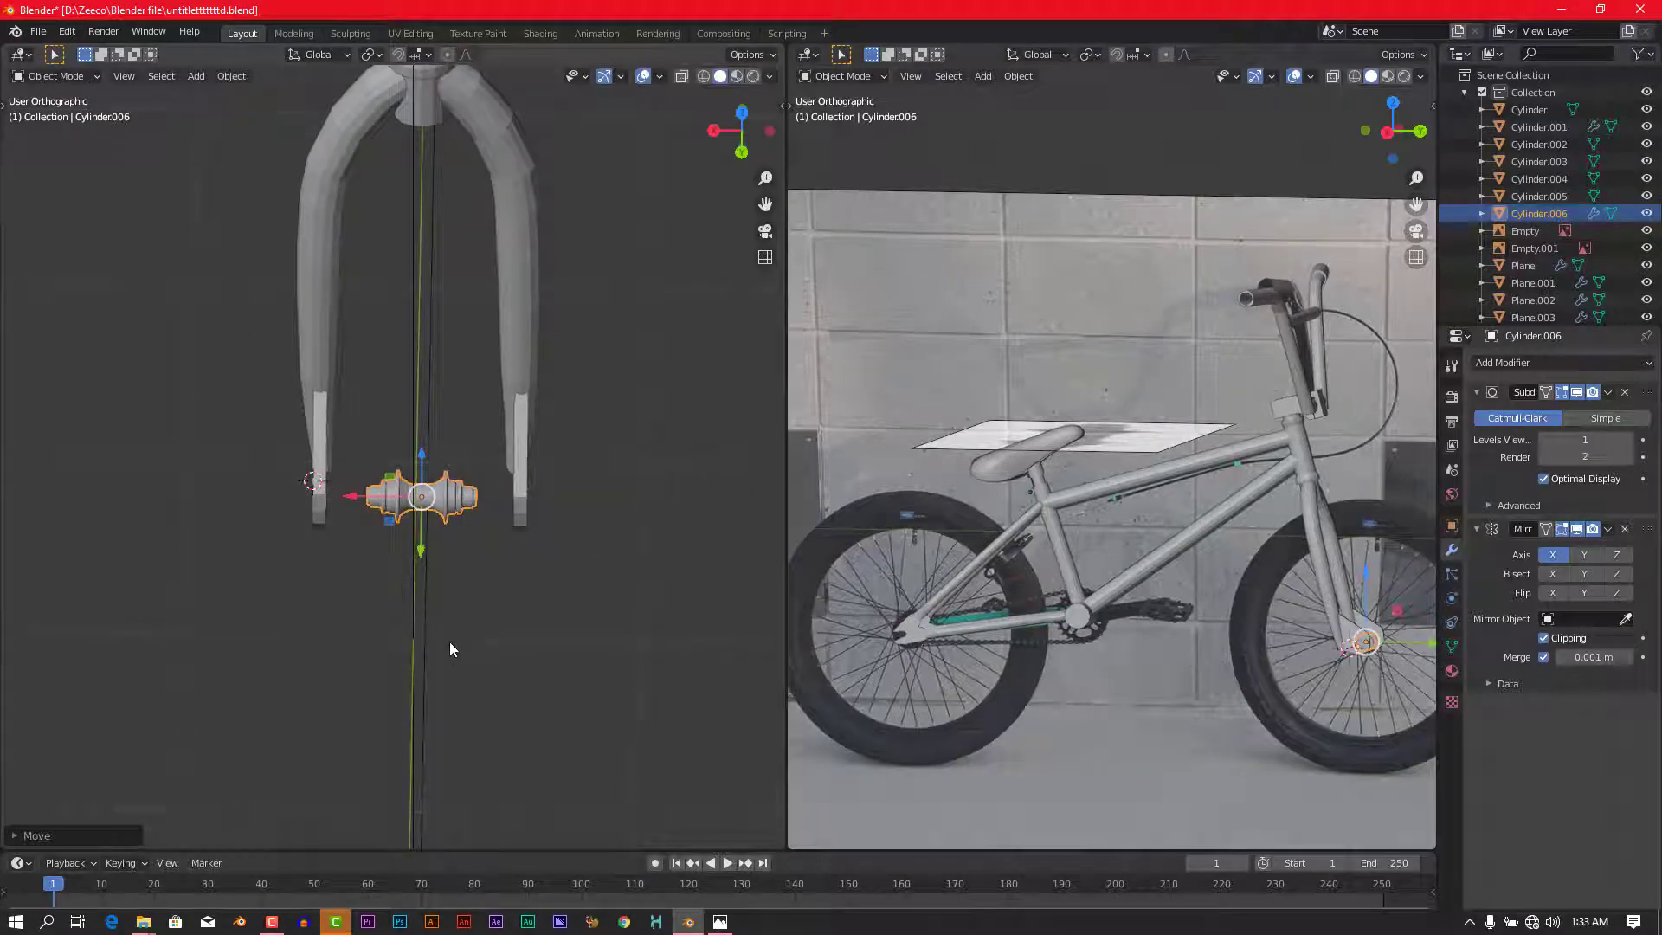
# - Stretch the hub along X towards the fork dropouts and enlarge it uniformly
pyautogui.press('s')
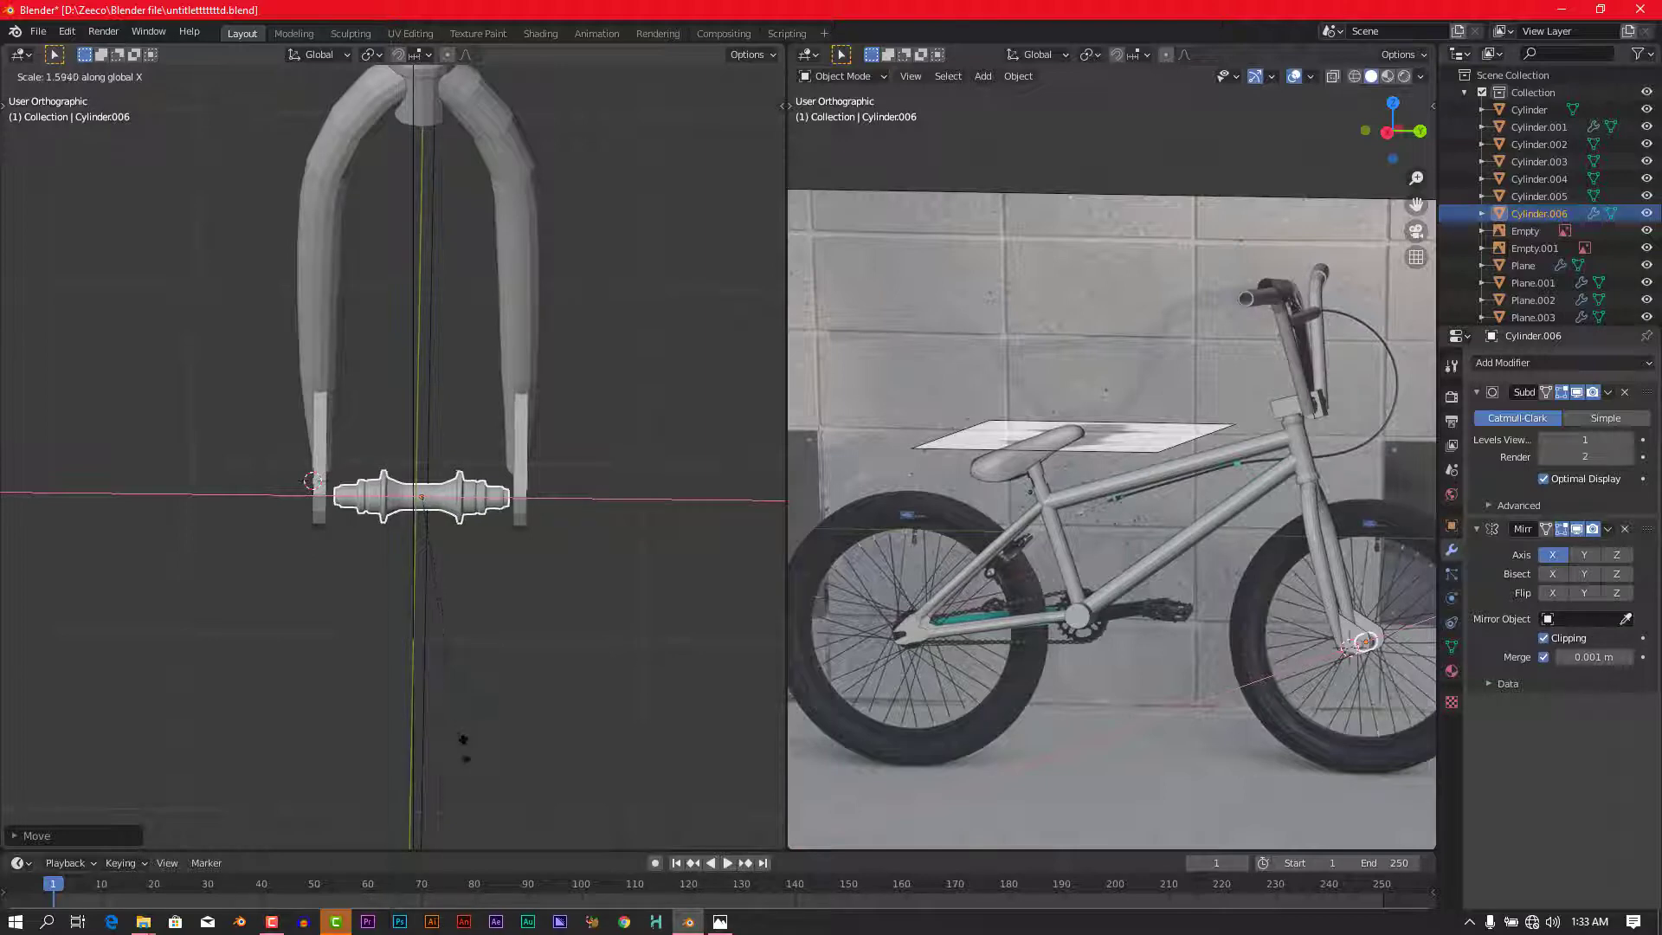
pyautogui.click(487, 780)
pyautogui.moveTo(466, 661); pyautogui.dragTo(571, 627, button='middle')
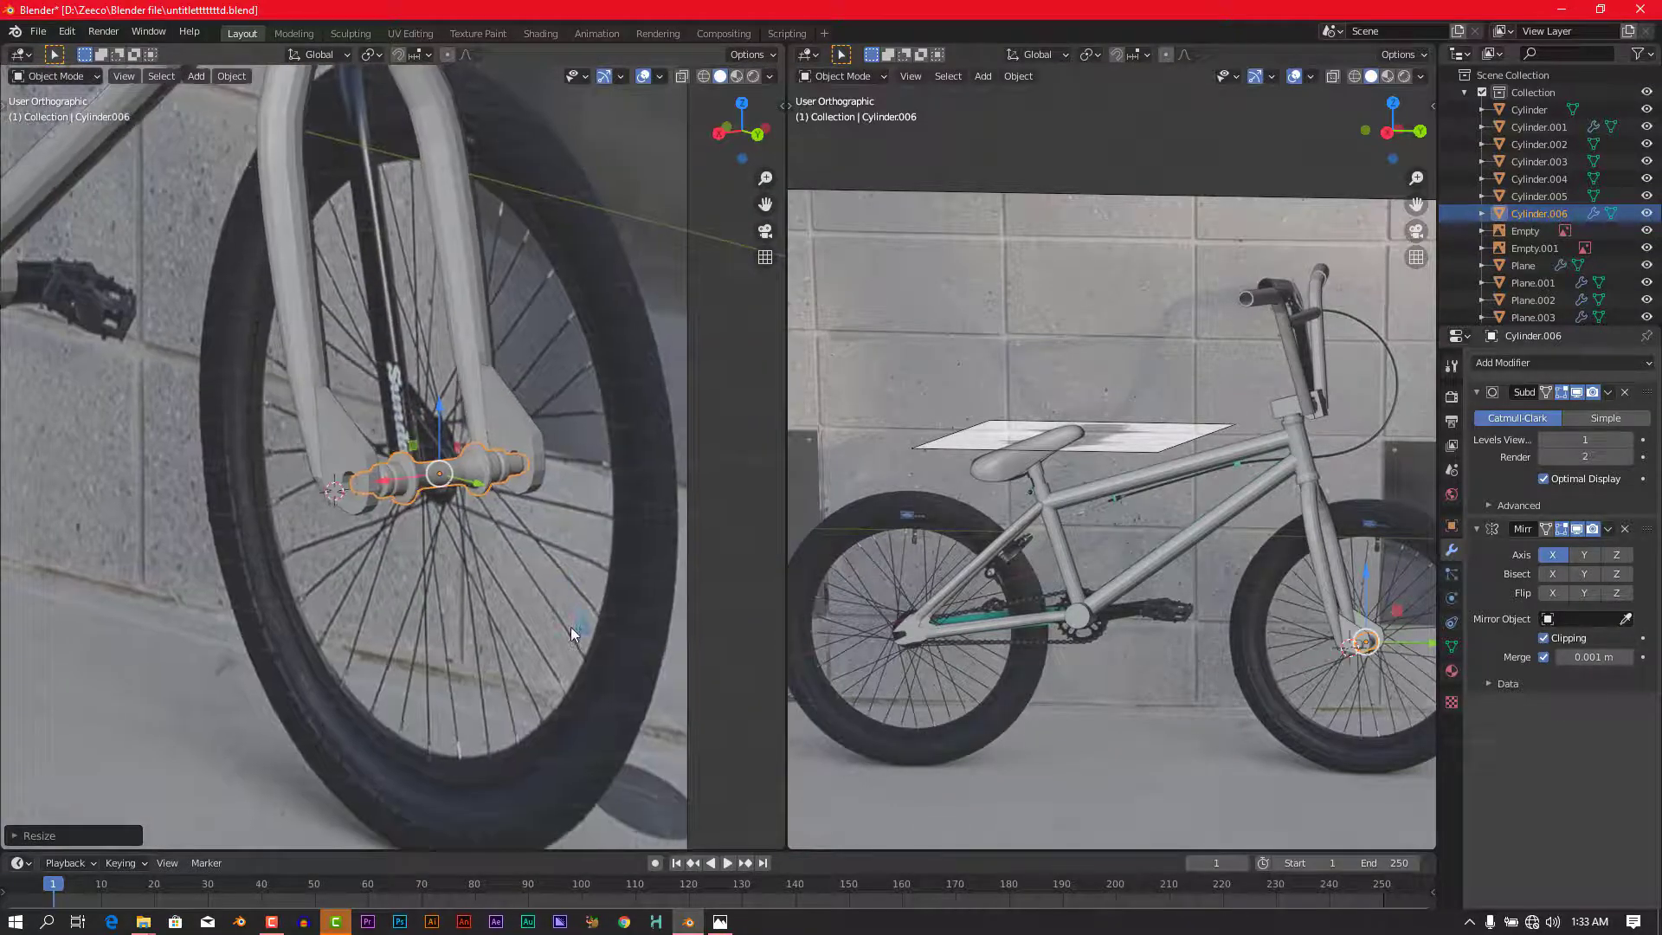
pyautogui.press('s')
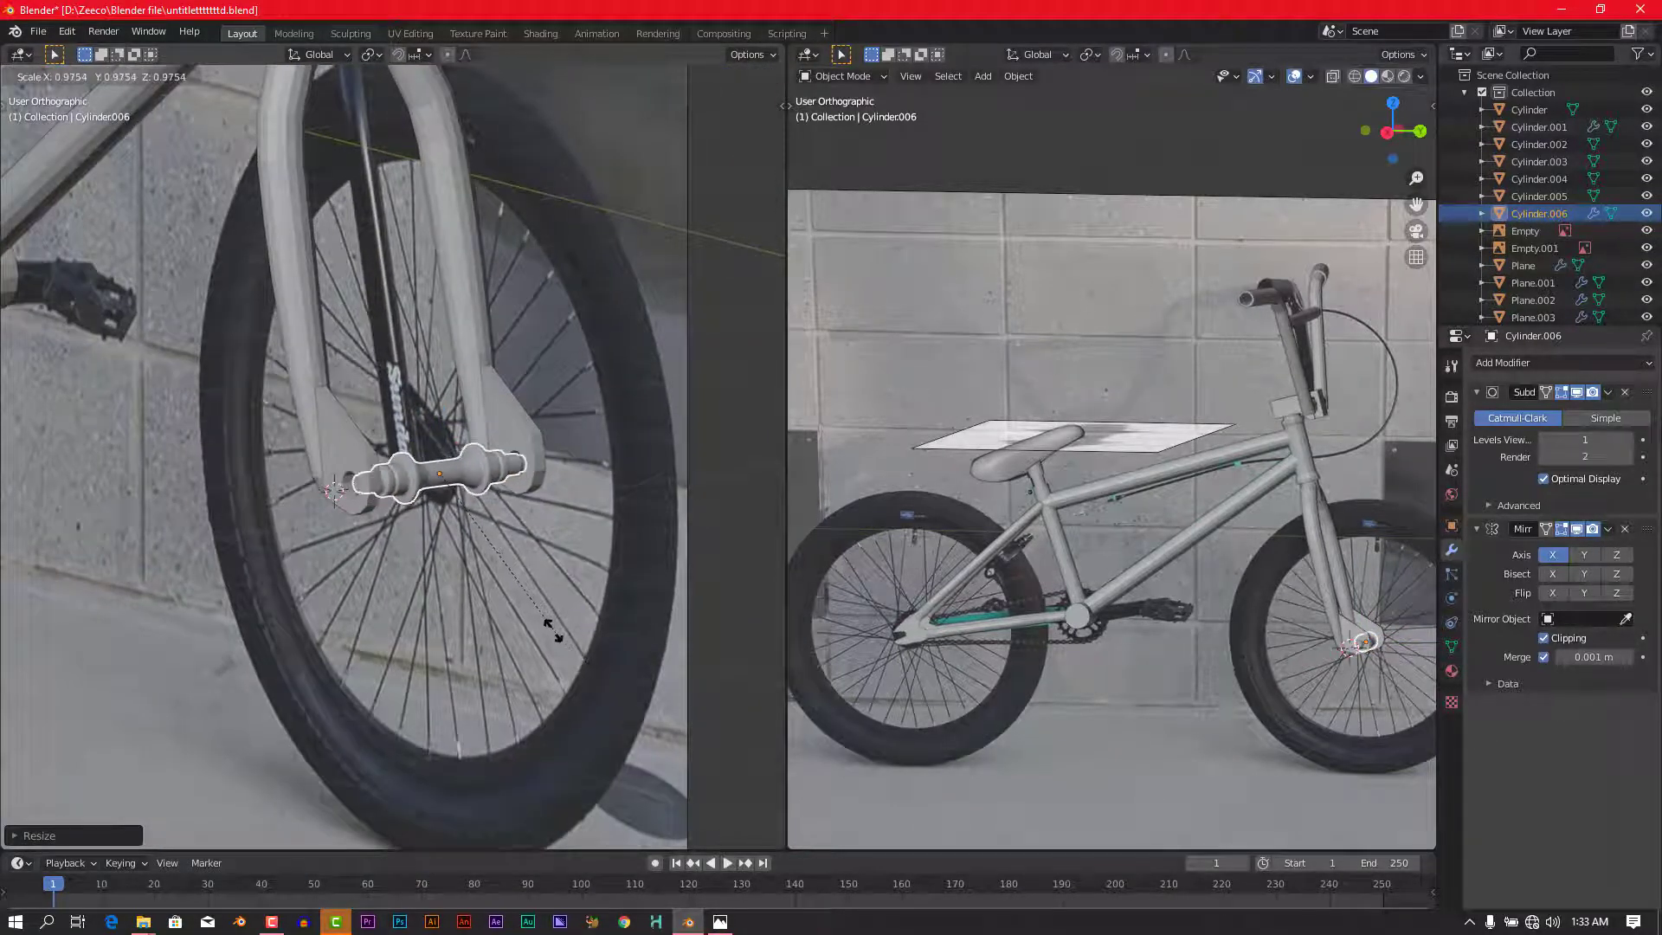
pyautogui.click(613, 733)
# - Narrow the hub along X in two passes, by about 0.65 and 0.89, so its ends meet the fork dropouts
pyautogui.moveTo(523, 553); pyautogui.dragTo(496, 584, button='middle')
pyautogui.press('s')
pyautogui.press('x')
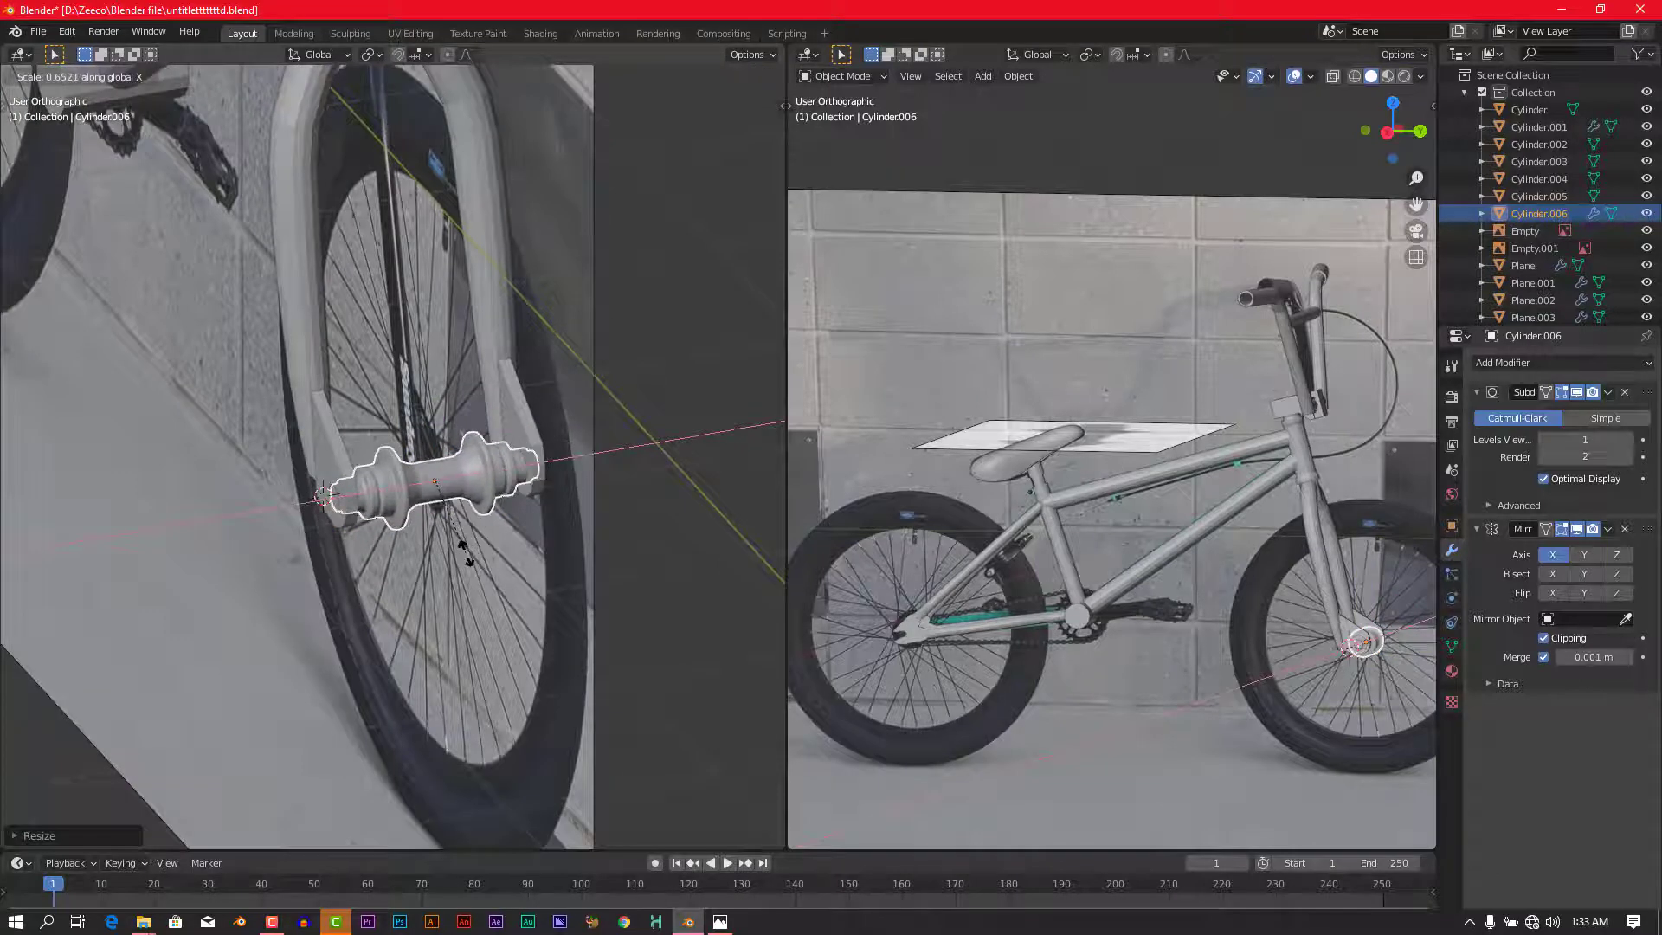
pyautogui.click(466, 554)
pyautogui.moveTo(417, 544); pyautogui.dragTo(507, 628, button='middle')
pyautogui.scroll(3, 460, 542)
pyautogui.scroll(1, 459, 543)
pyautogui.press('s')
pyautogui.press('x')
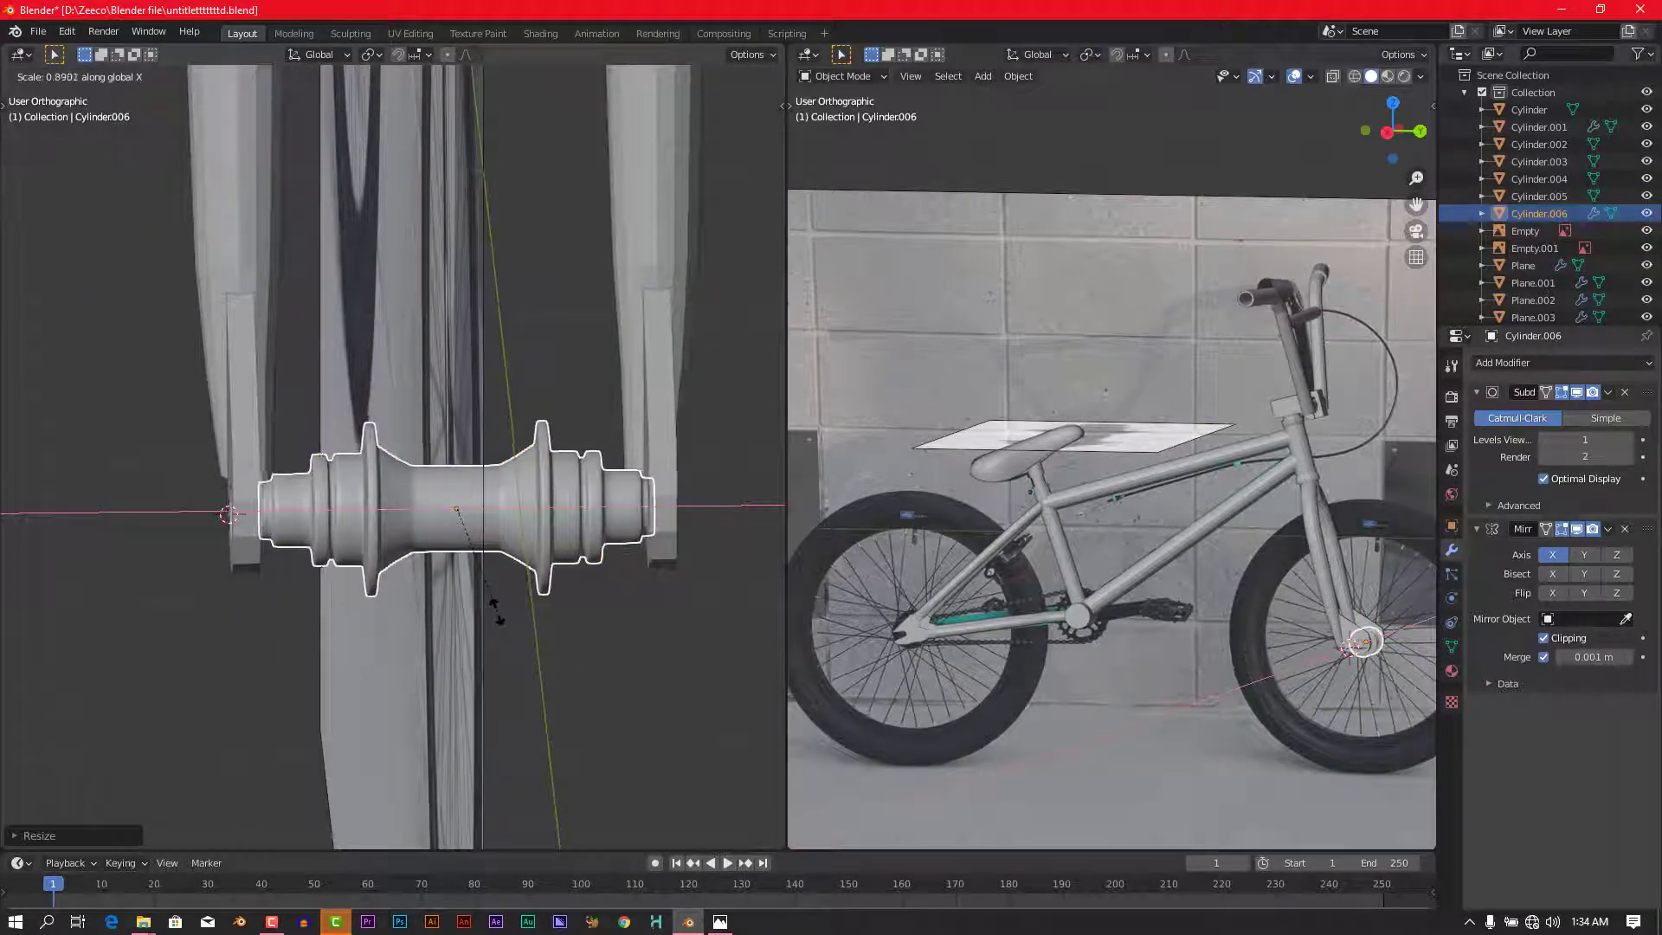
pyautogui.click(495, 597)
# - Examine the front hub's fit in the fork and the rear dropouts against the reference photo
pyautogui.moveTo(495, 597); pyautogui.dragTo(398, 594, button='middle')
pyautogui.scroll(-5, 256, 252)
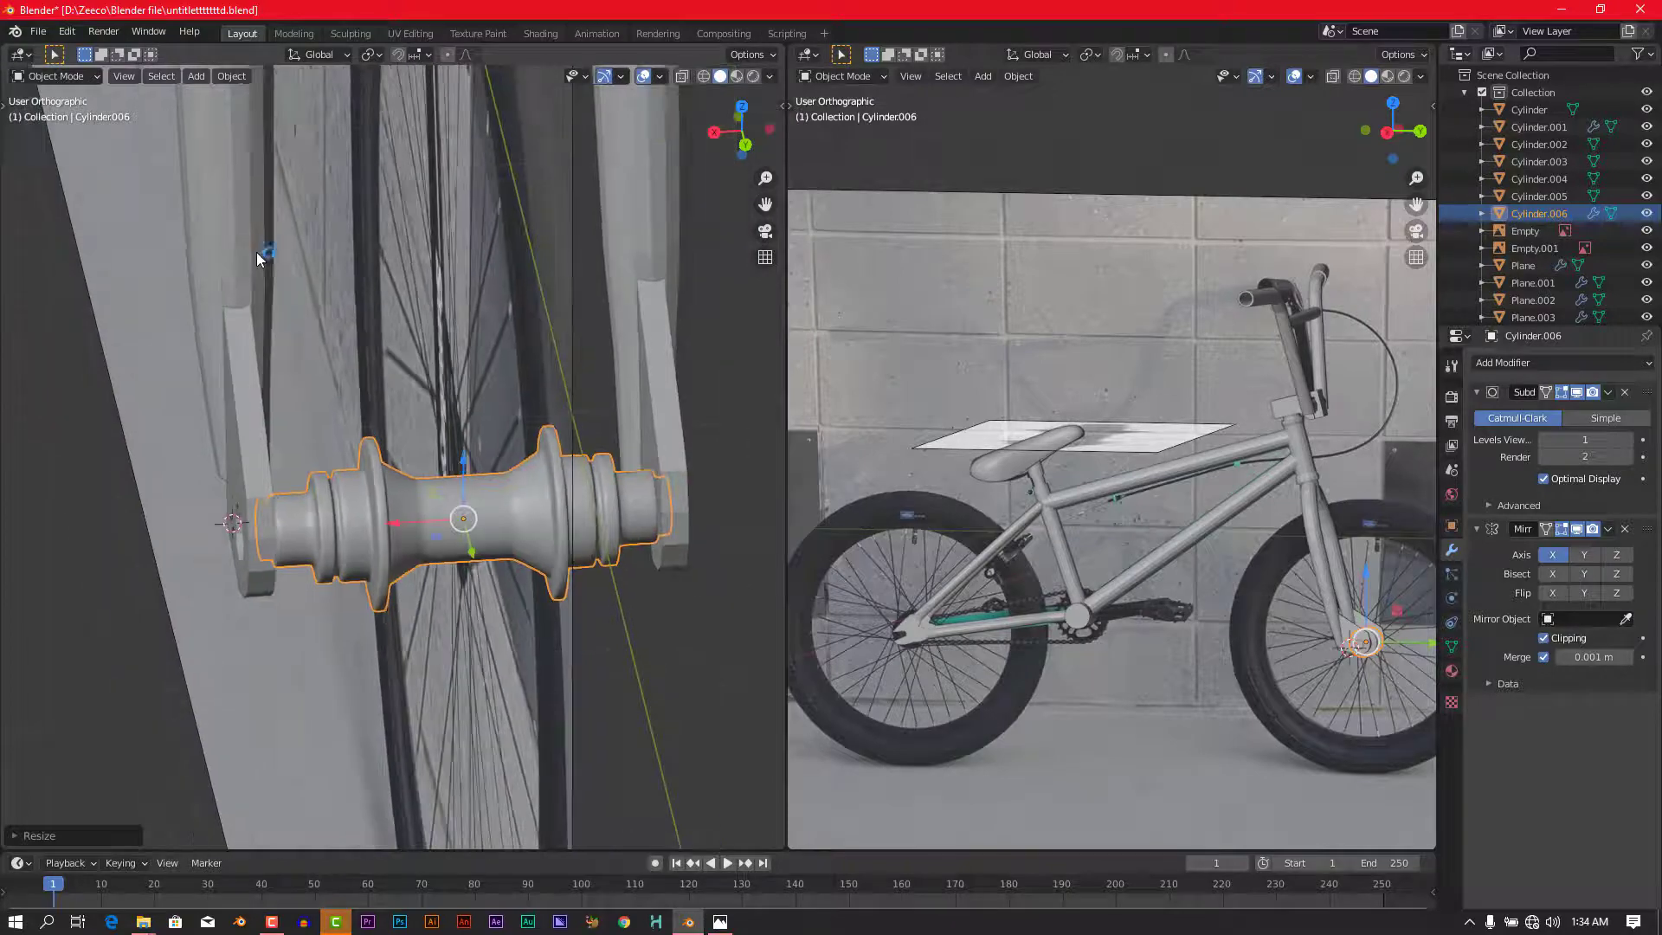
pyautogui.moveTo(426, 496); pyautogui.dragTo(470, 310, button='middle')
pyautogui.scroll(5, 994, 657)
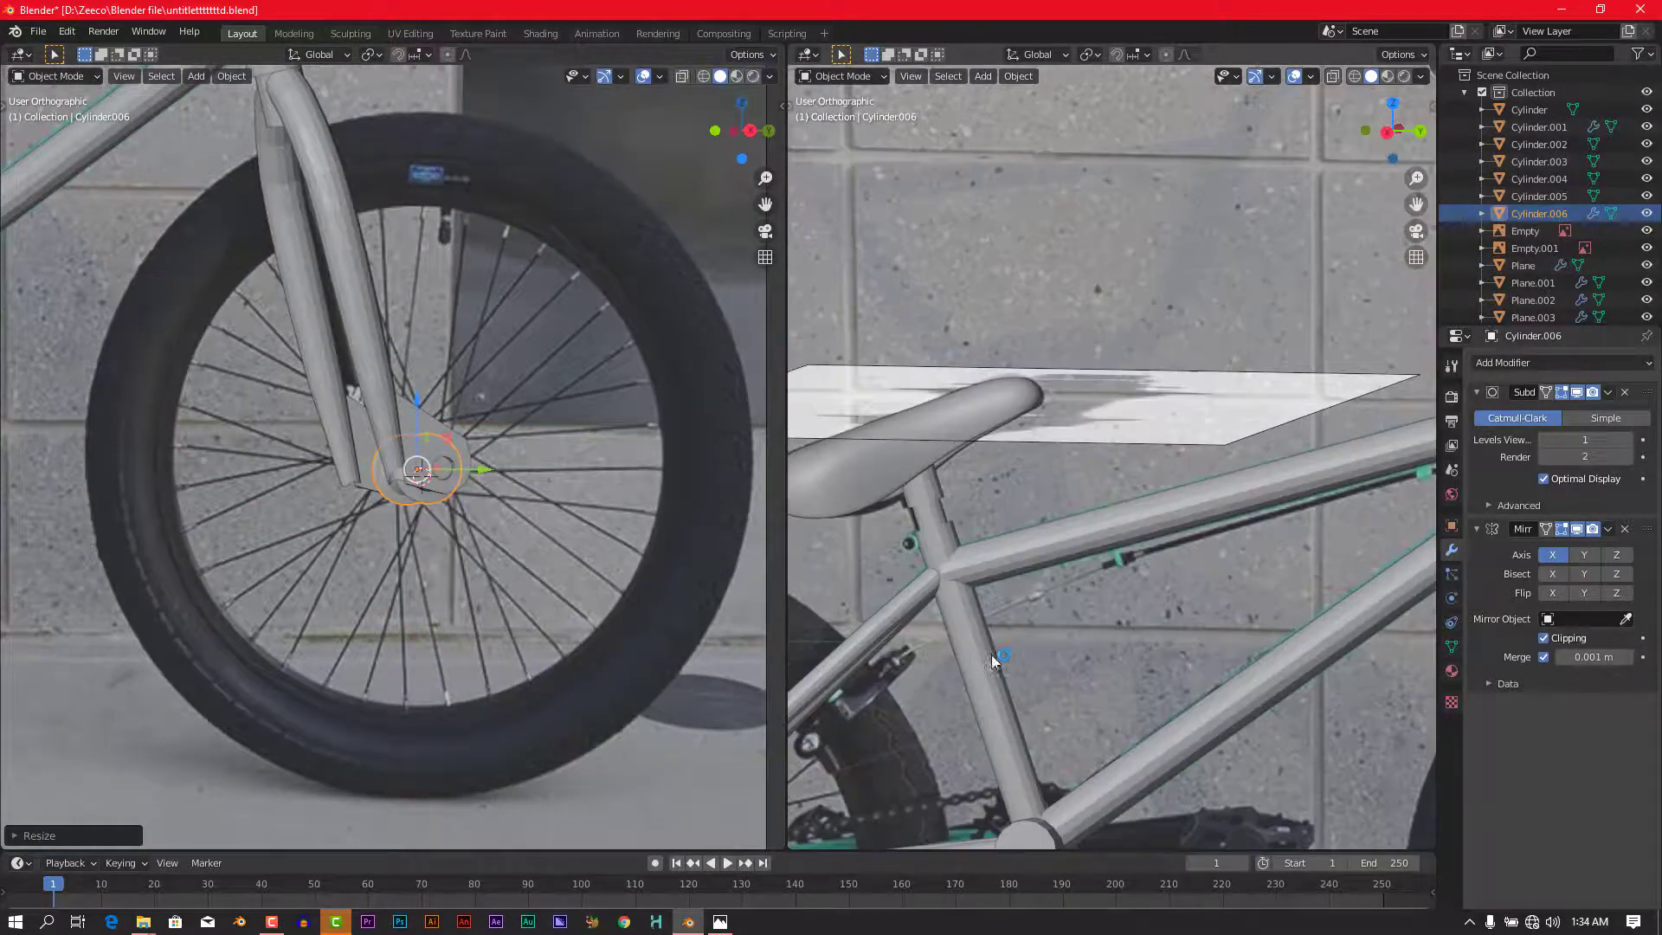
pyautogui.keyDown('shift'); pyautogui.moveTo(1066, 604); pyautogui.dragTo(1275, 251, button='middle'); pyautogui.keyUp('shift')
pyautogui.keyDown('shift'); pyautogui.moveTo(1083, 558); pyautogui.dragTo(1218, 426, button='middle'); pyautogui.keyUp('shift')
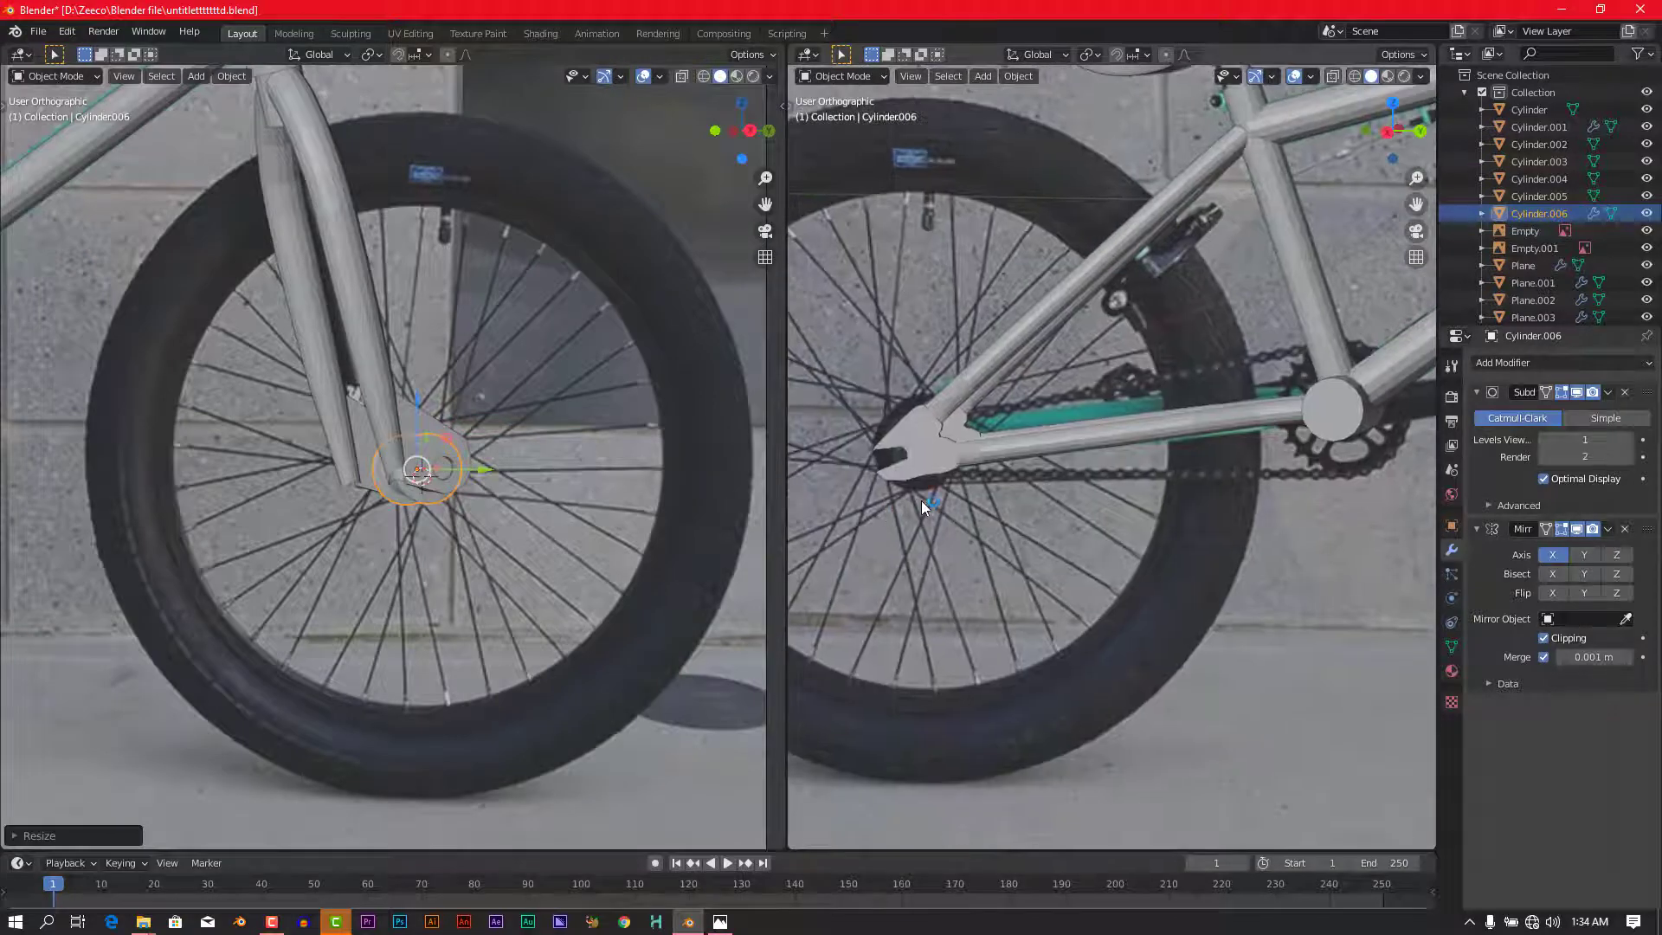
pyautogui.keyDown('shift'); pyautogui.moveTo(476, 460); pyautogui.dragTo(742, 452, button='middle'); pyautogui.keyUp('shift')
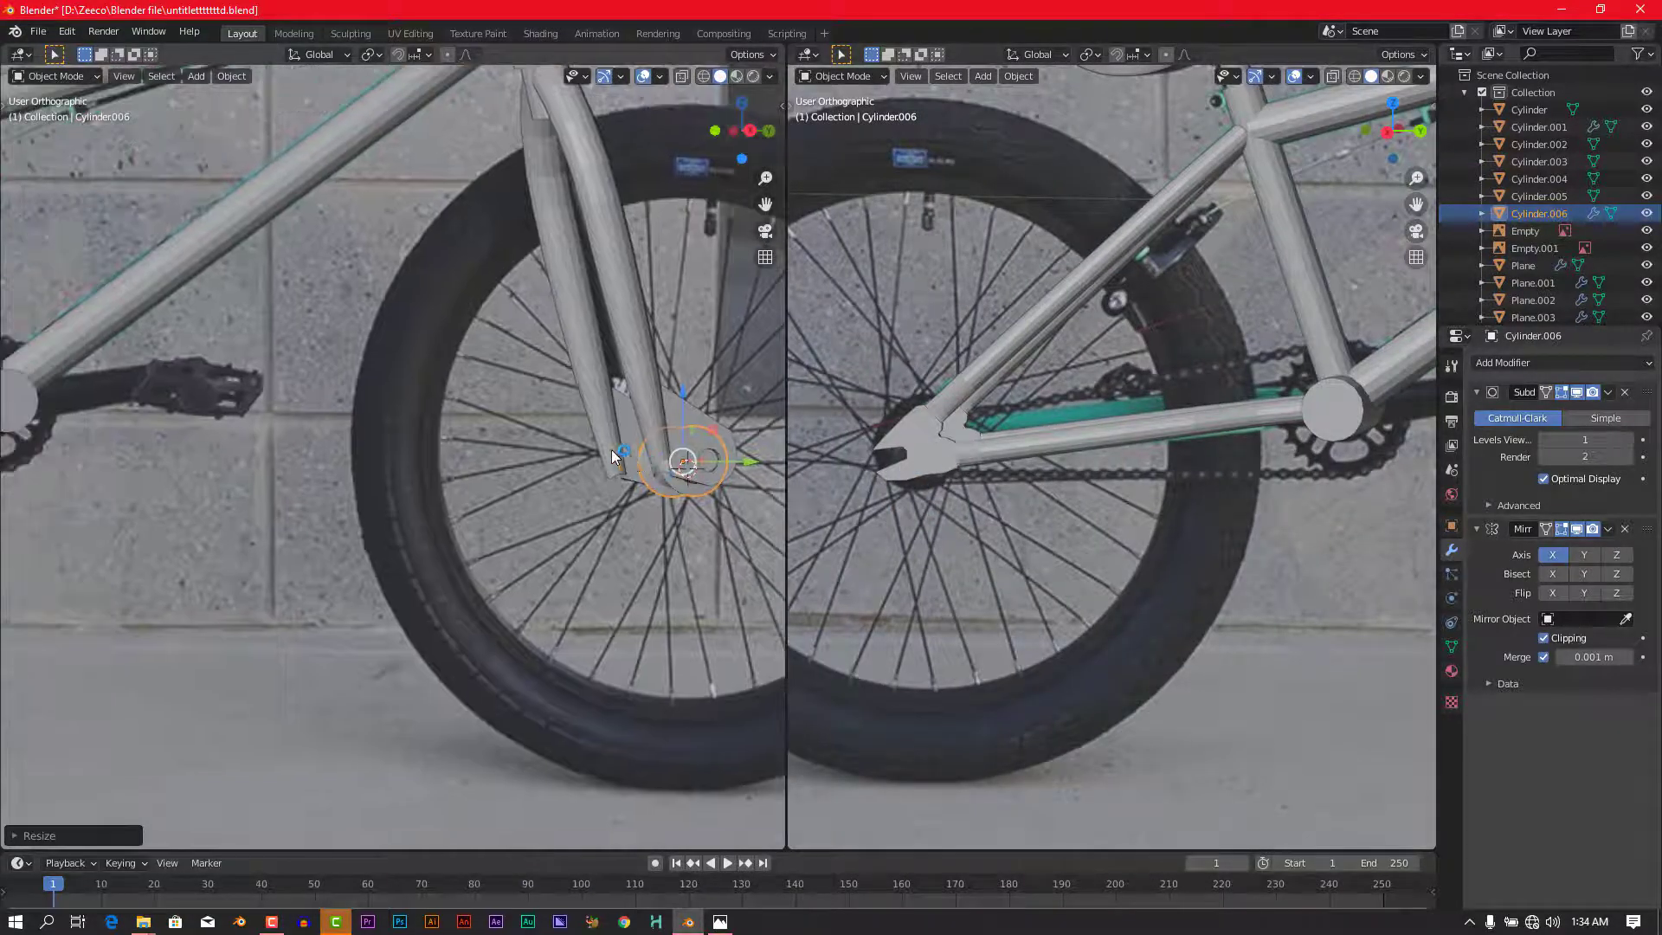
pyautogui.scroll(-3, 642, 445)
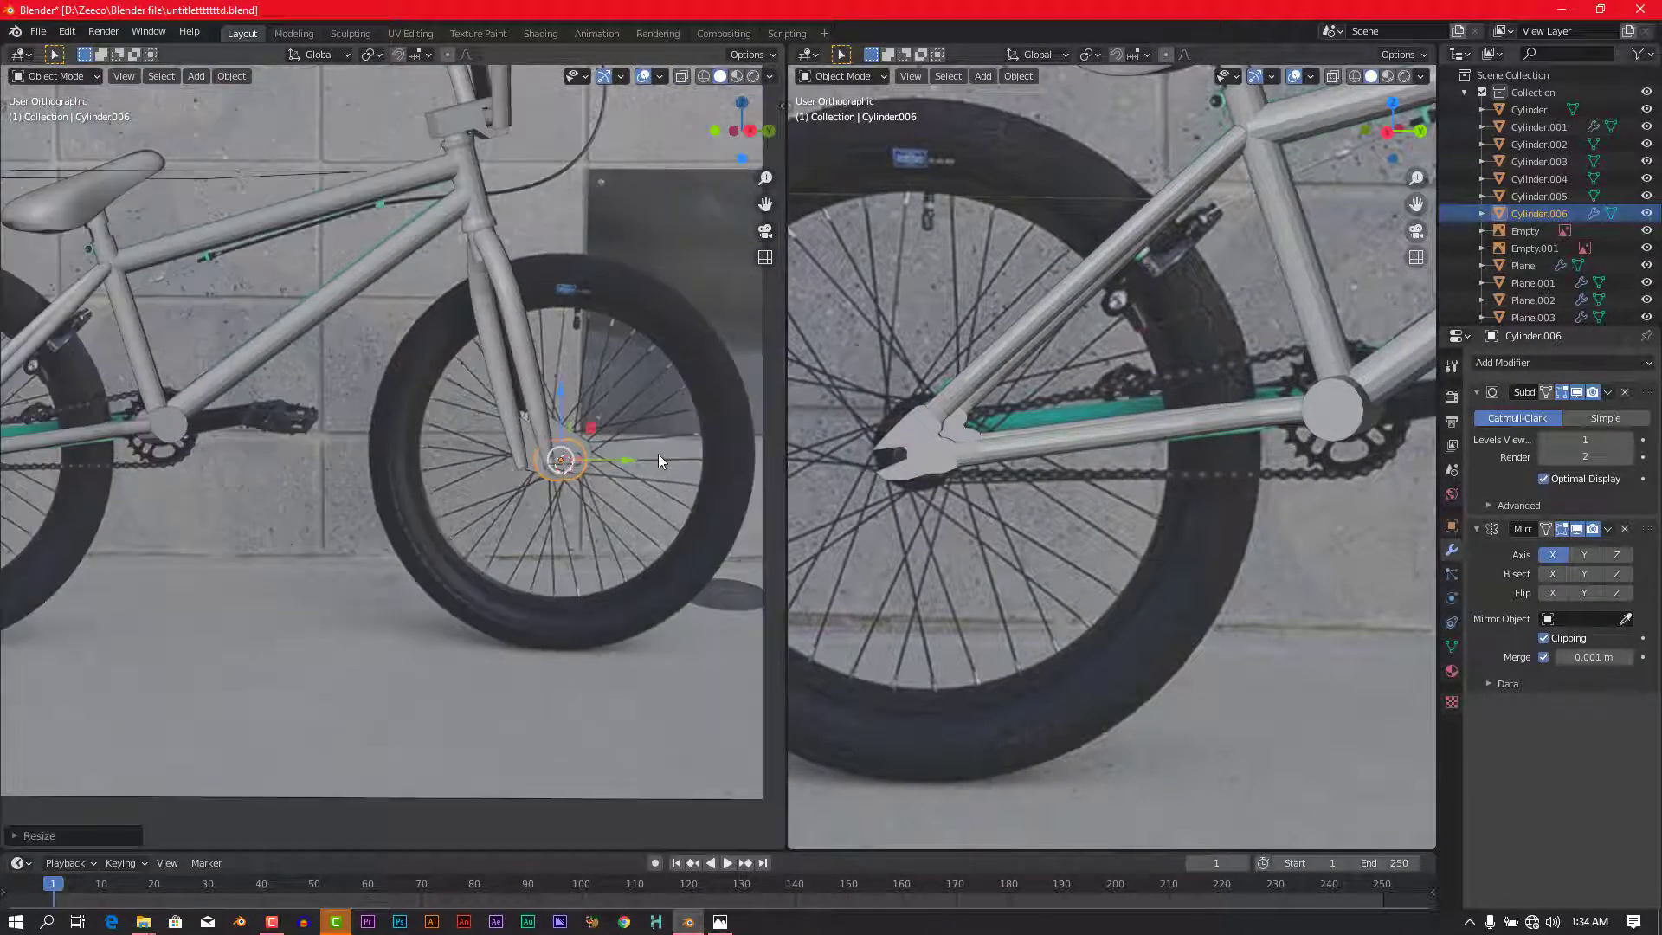
# - Duplicate the front hub in the right side view and move the copy along Y onto the rear wheel's axle
pyautogui.press('KP_3')
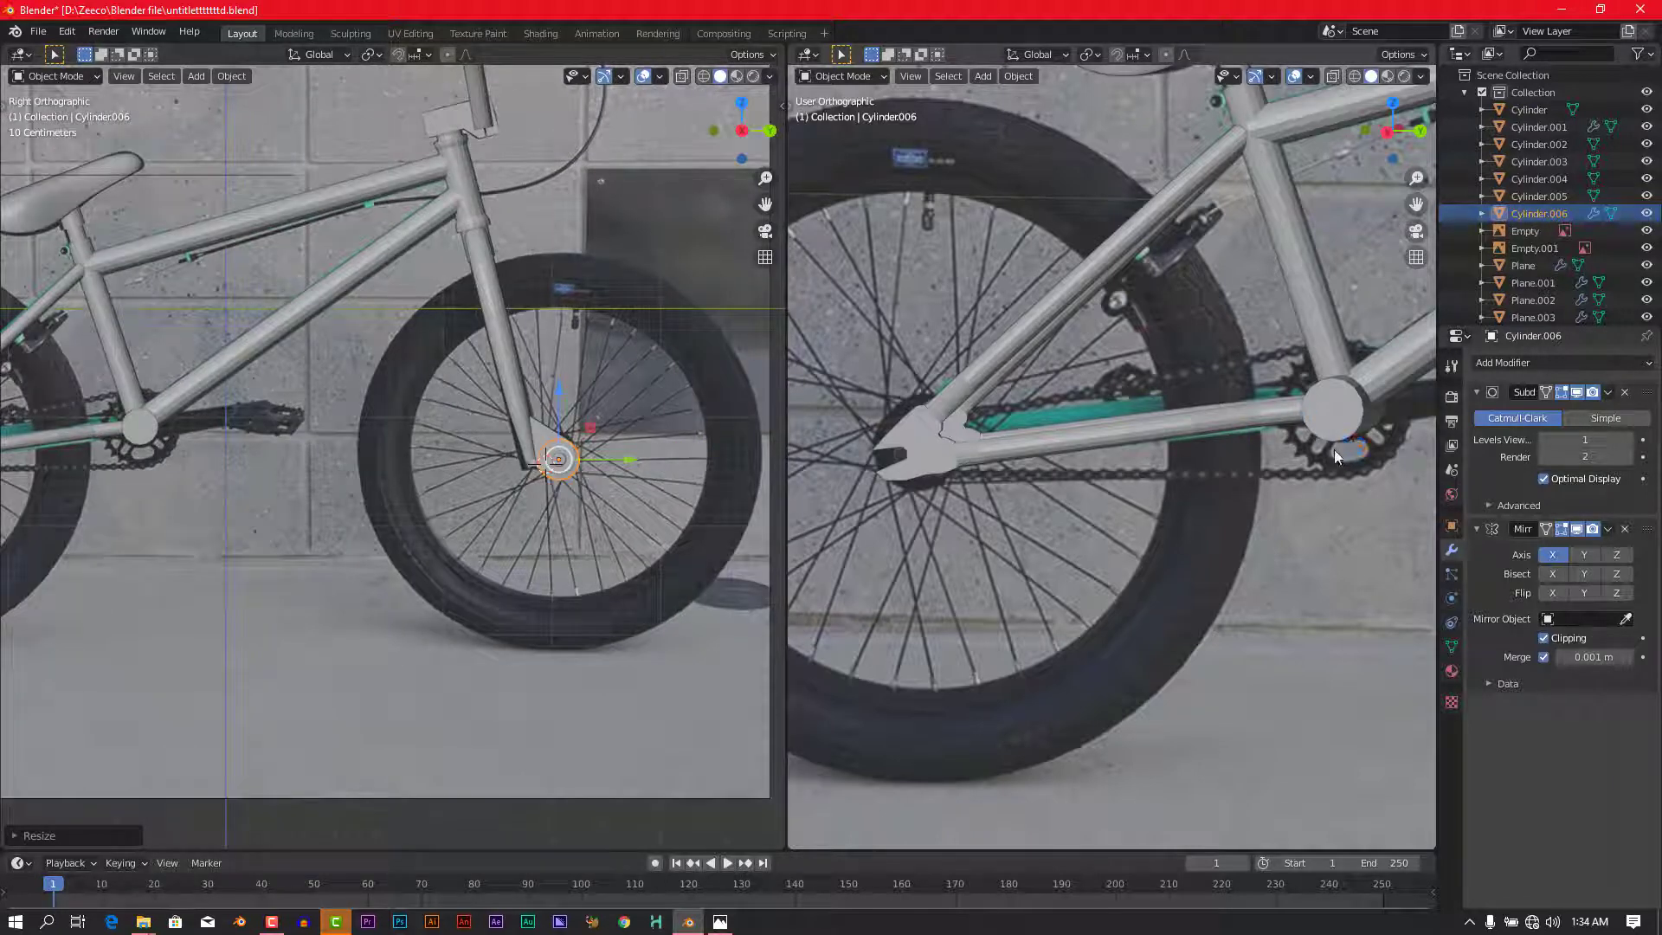
pyautogui.keyDown('shift'); pyautogui.moveTo(623, 421); pyautogui.dragTo(647, 419, button='middle'); pyautogui.keyUp('shift')
pyautogui.keyDown('shift'); pyautogui.moveTo(368, 424); pyautogui.dragTo(424, 393, button='middle'); pyautogui.keyUp('shift')
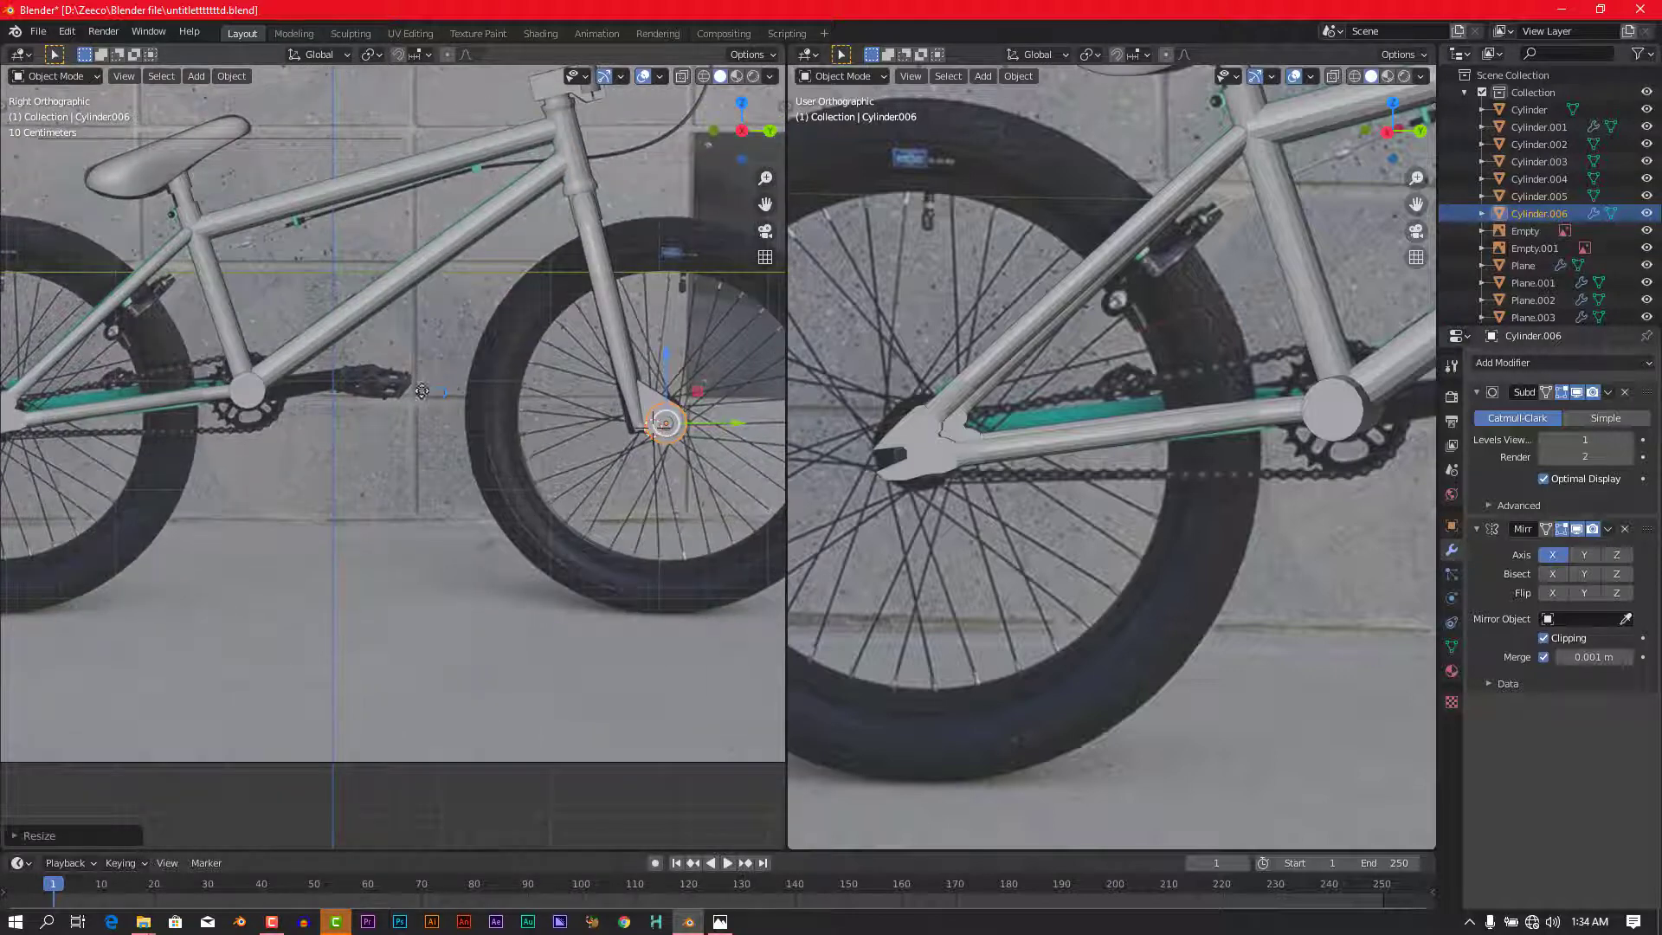
pyautogui.hotkey('shift', 'd')
pyautogui.press('Escape')
pyautogui.moveTo(720, 423); pyautogui.dragTo(359, 432)
pyautogui.keyDown('shift'); pyautogui.moveTo(646, 434); pyautogui.dragTo(659, 435, button='middle'); pyautogui.keyUp('shift')
pyautogui.keyDown('shift'); pyautogui.moveTo(382, 433); pyautogui.dragTo(604, 414, button='middle'); pyautogui.keyUp('shift')
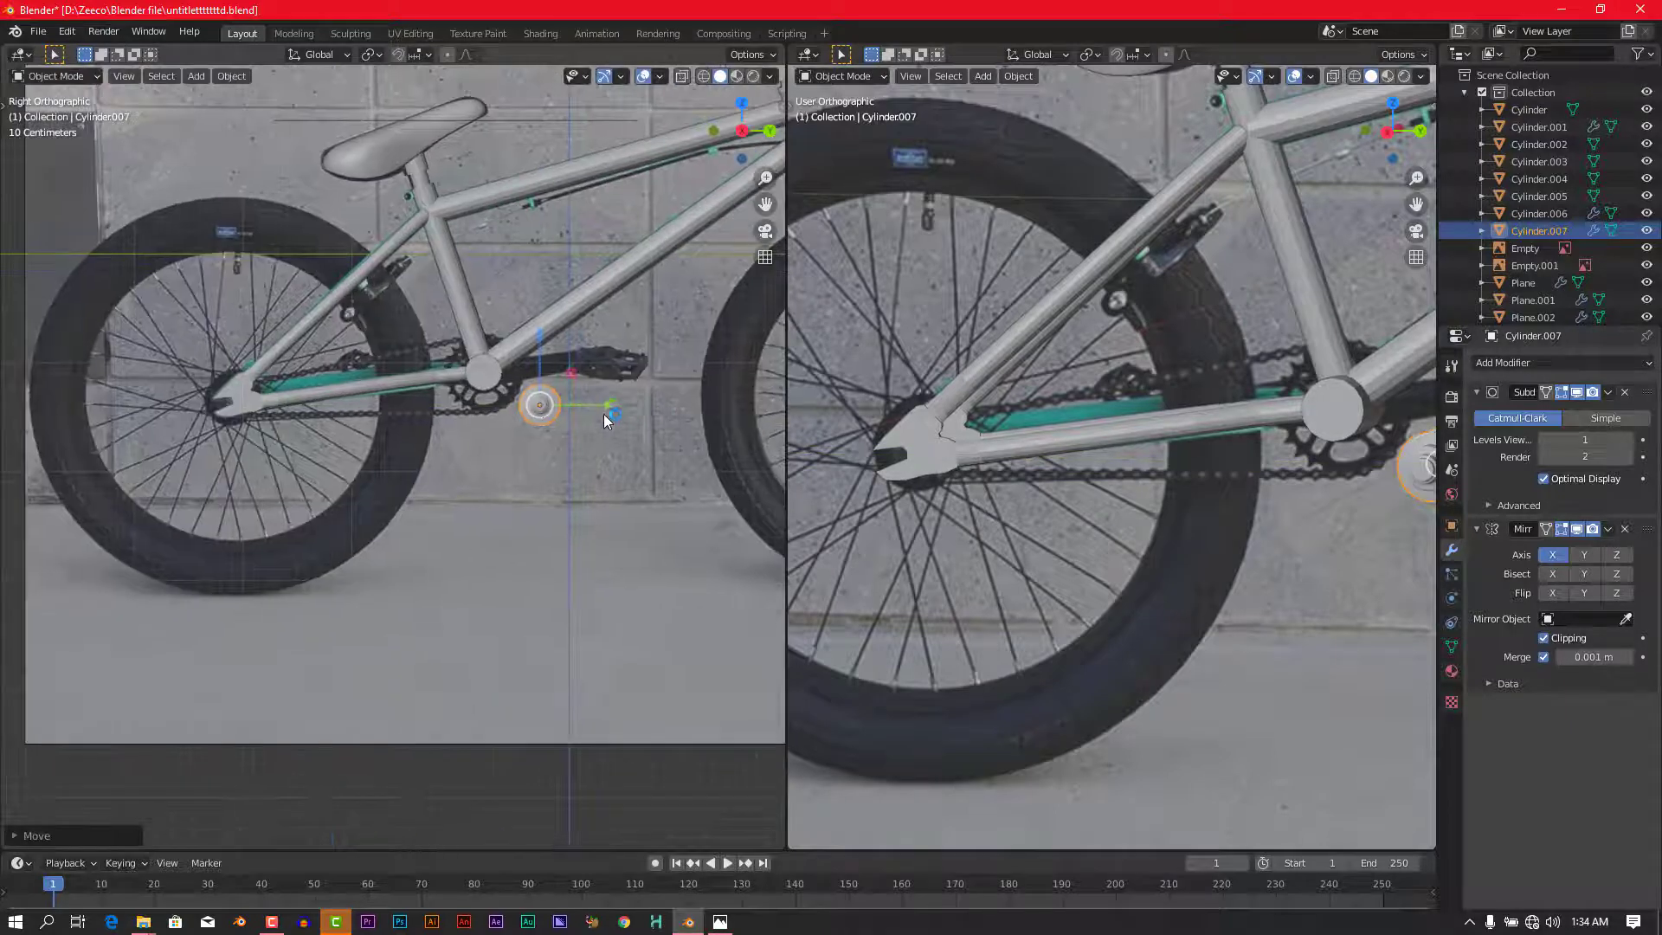
pyautogui.moveTo(596, 405); pyautogui.dragTo(303, 432)
# - Narrow the rear hub along X so its ends fit closer to the rear dropouts
pyautogui.keyDown('shift'); pyautogui.moveTo(305, 434); pyautogui.dragTo(372, 419, button='middle'); pyautogui.keyUp('shift')
pyautogui.scroll(3, 924, 459)
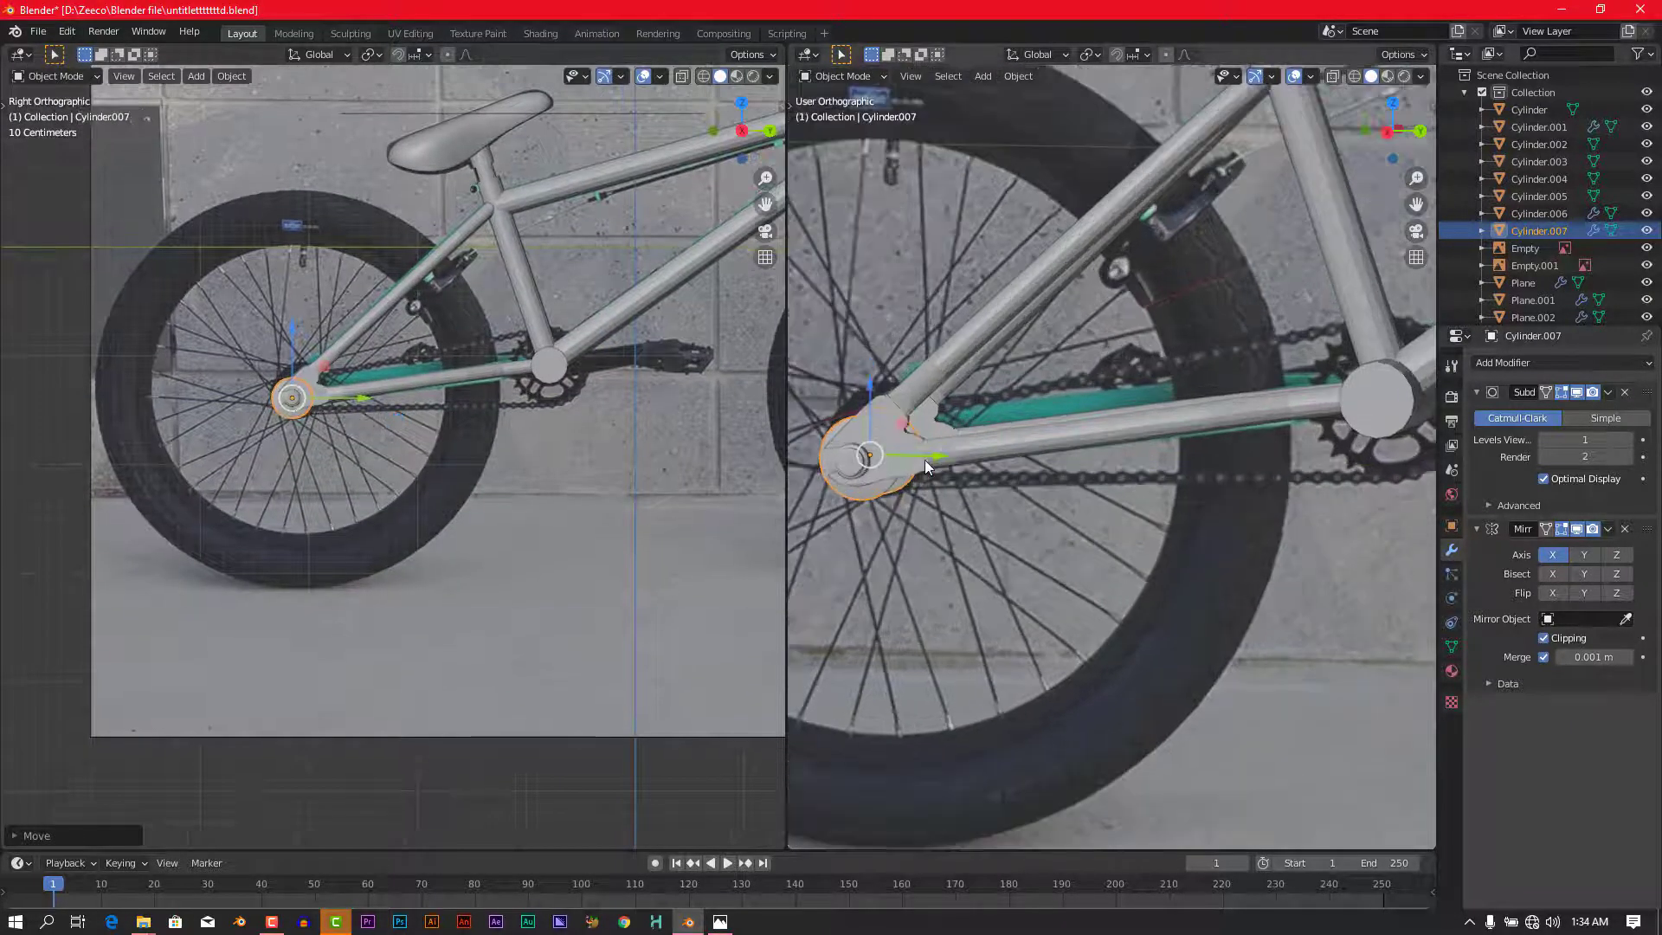
pyautogui.scroll(6, 378, 435)
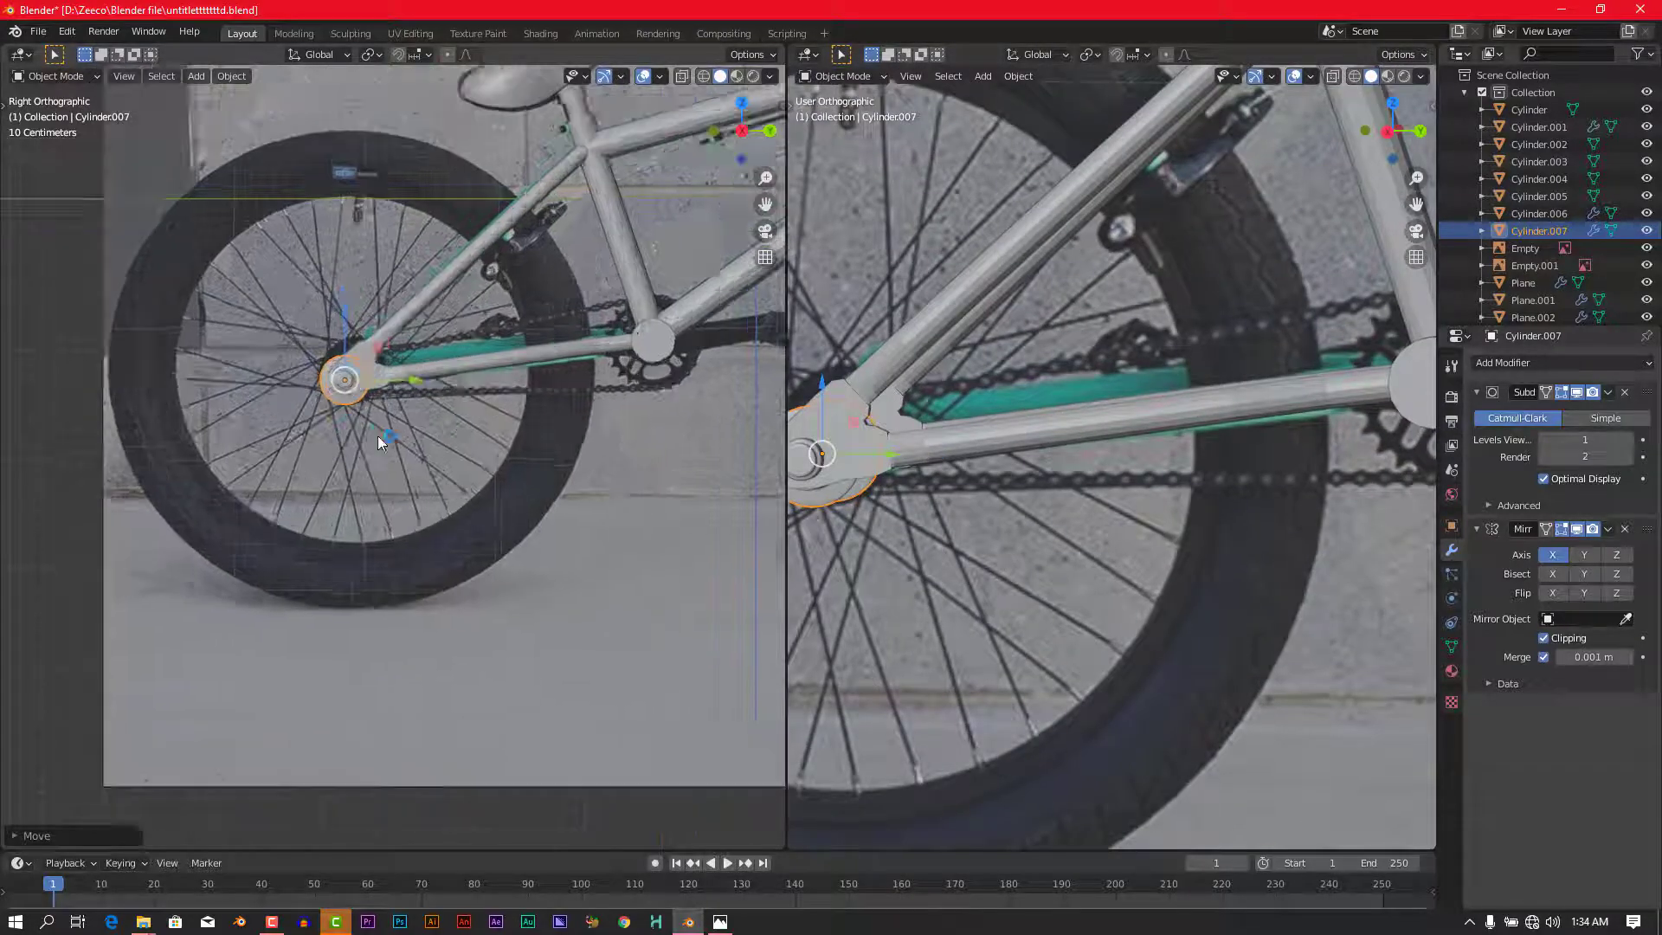
pyautogui.scroll(8, 398, 500)
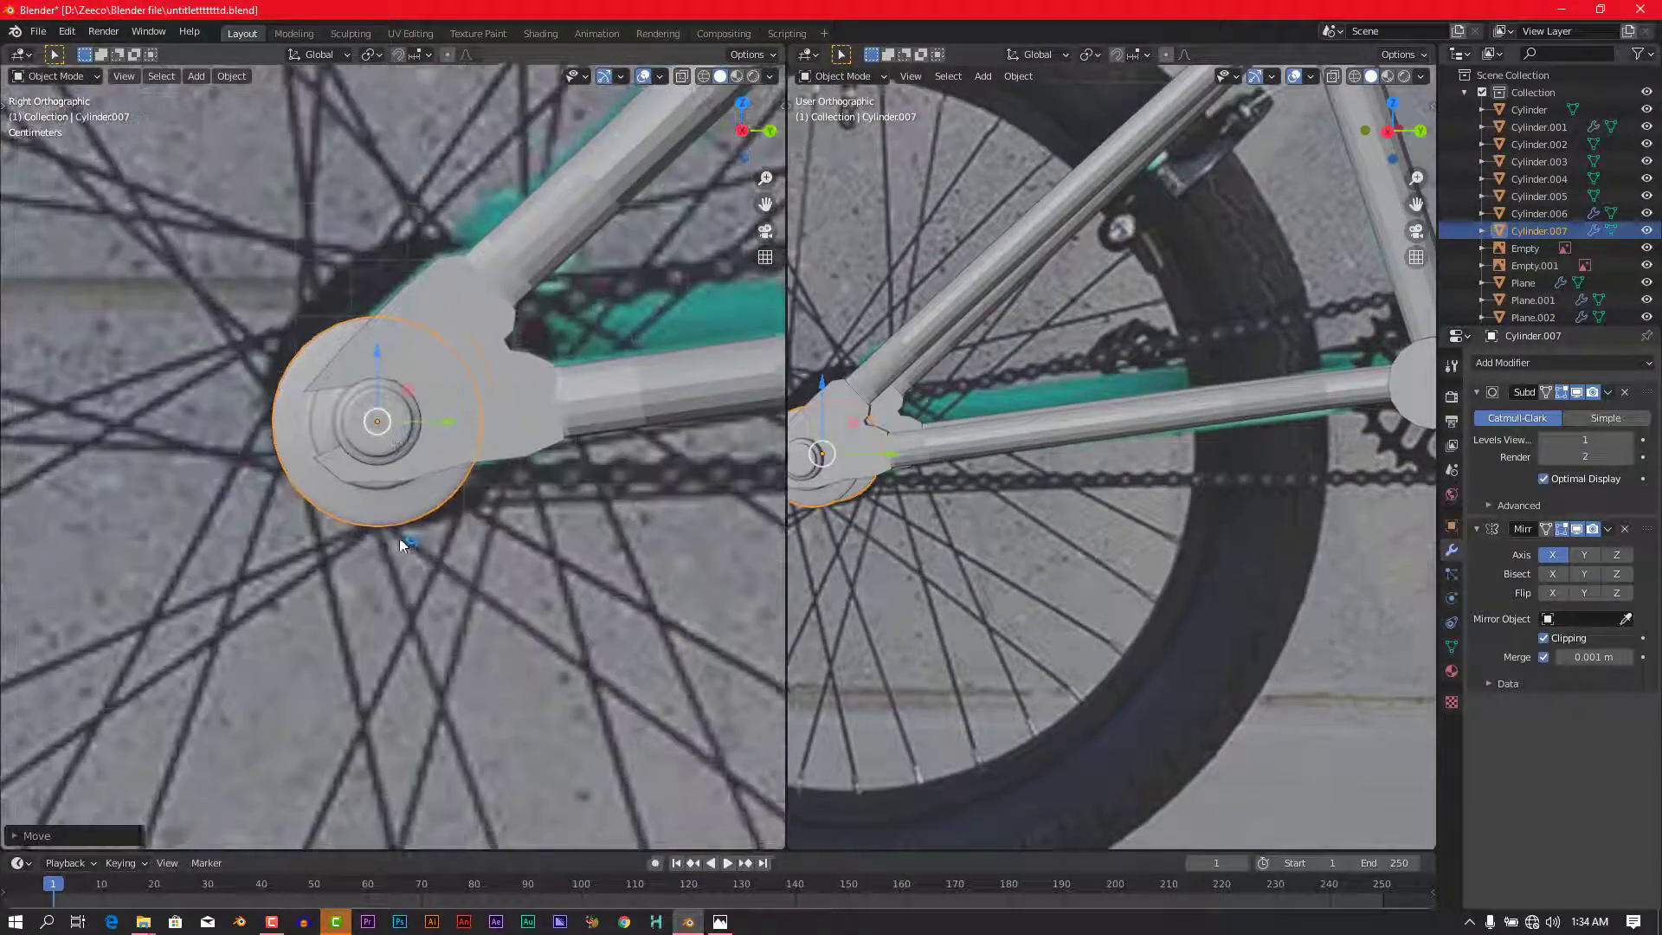
pyautogui.scroll(-1, 428, 450)
pyautogui.moveTo(428, 445); pyautogui.dragTo(550, 509, button='middle')
pyautogui.scroll(-10, 470, 460)
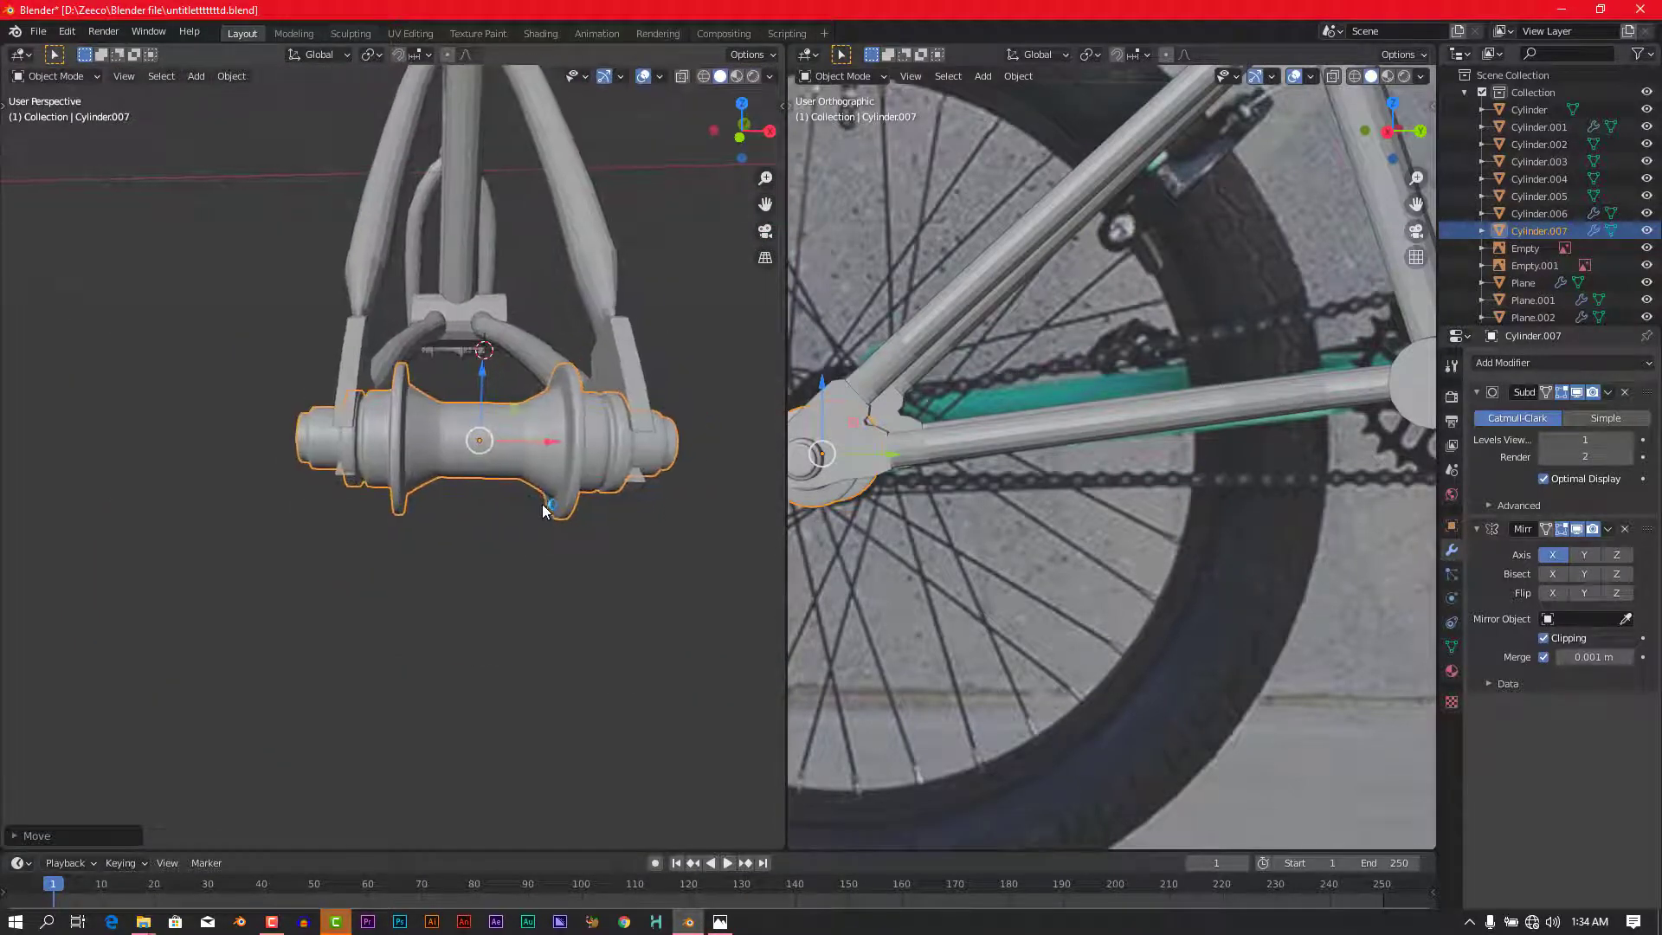
pyautogui.press('s')
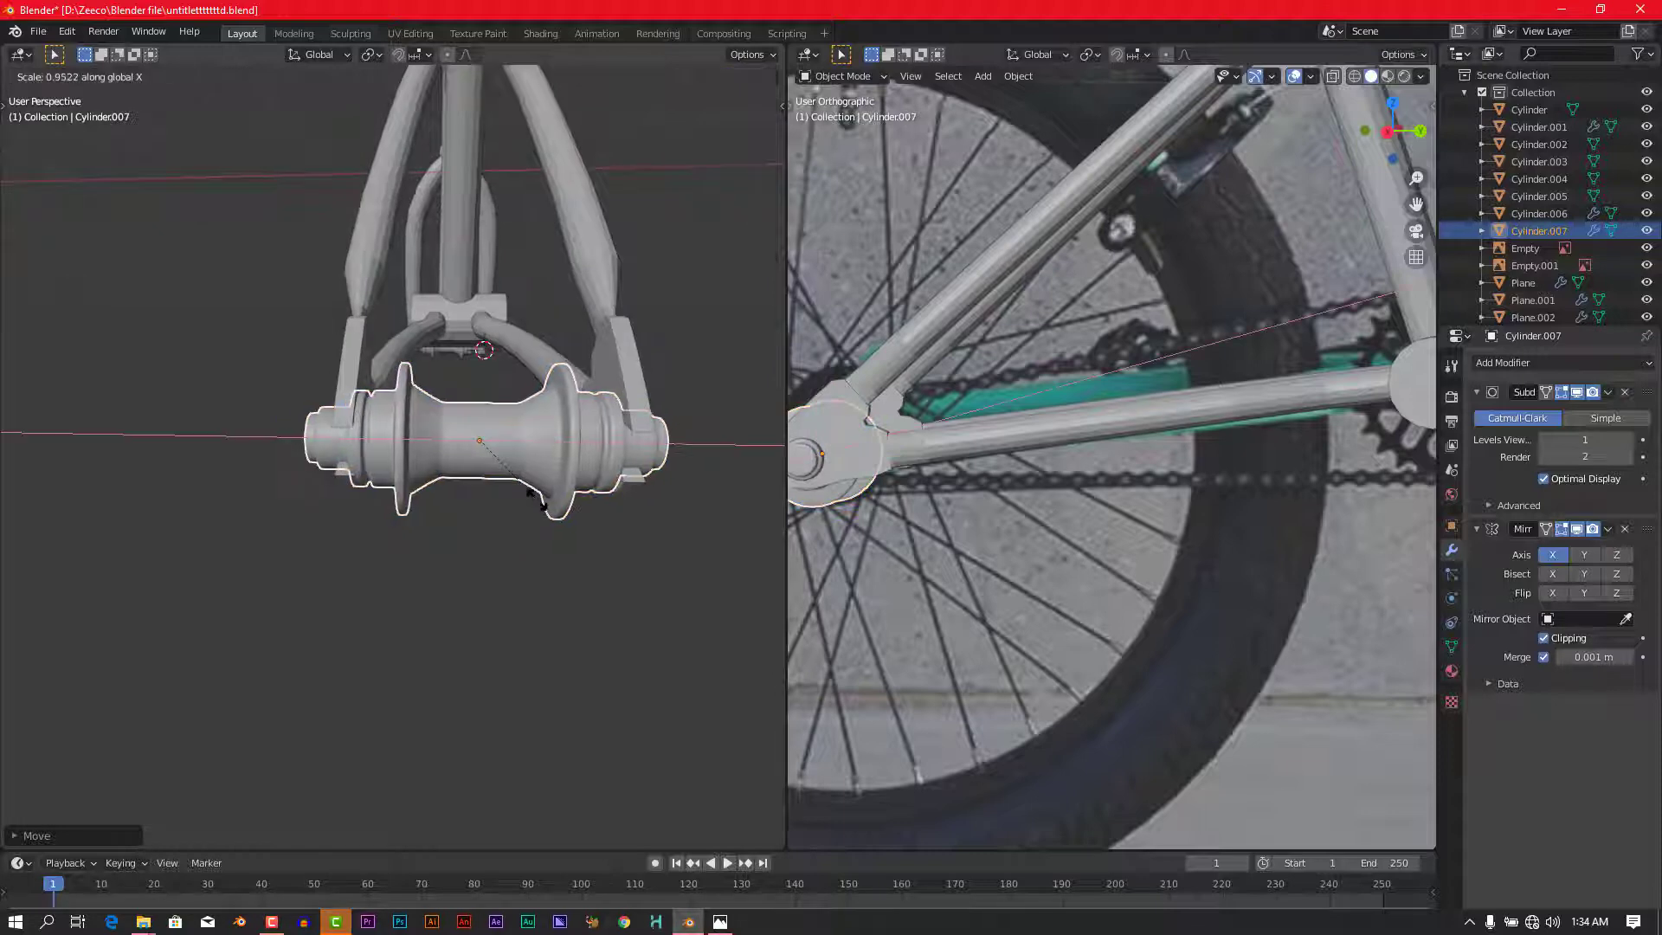
pyautogui.click(525, 493)
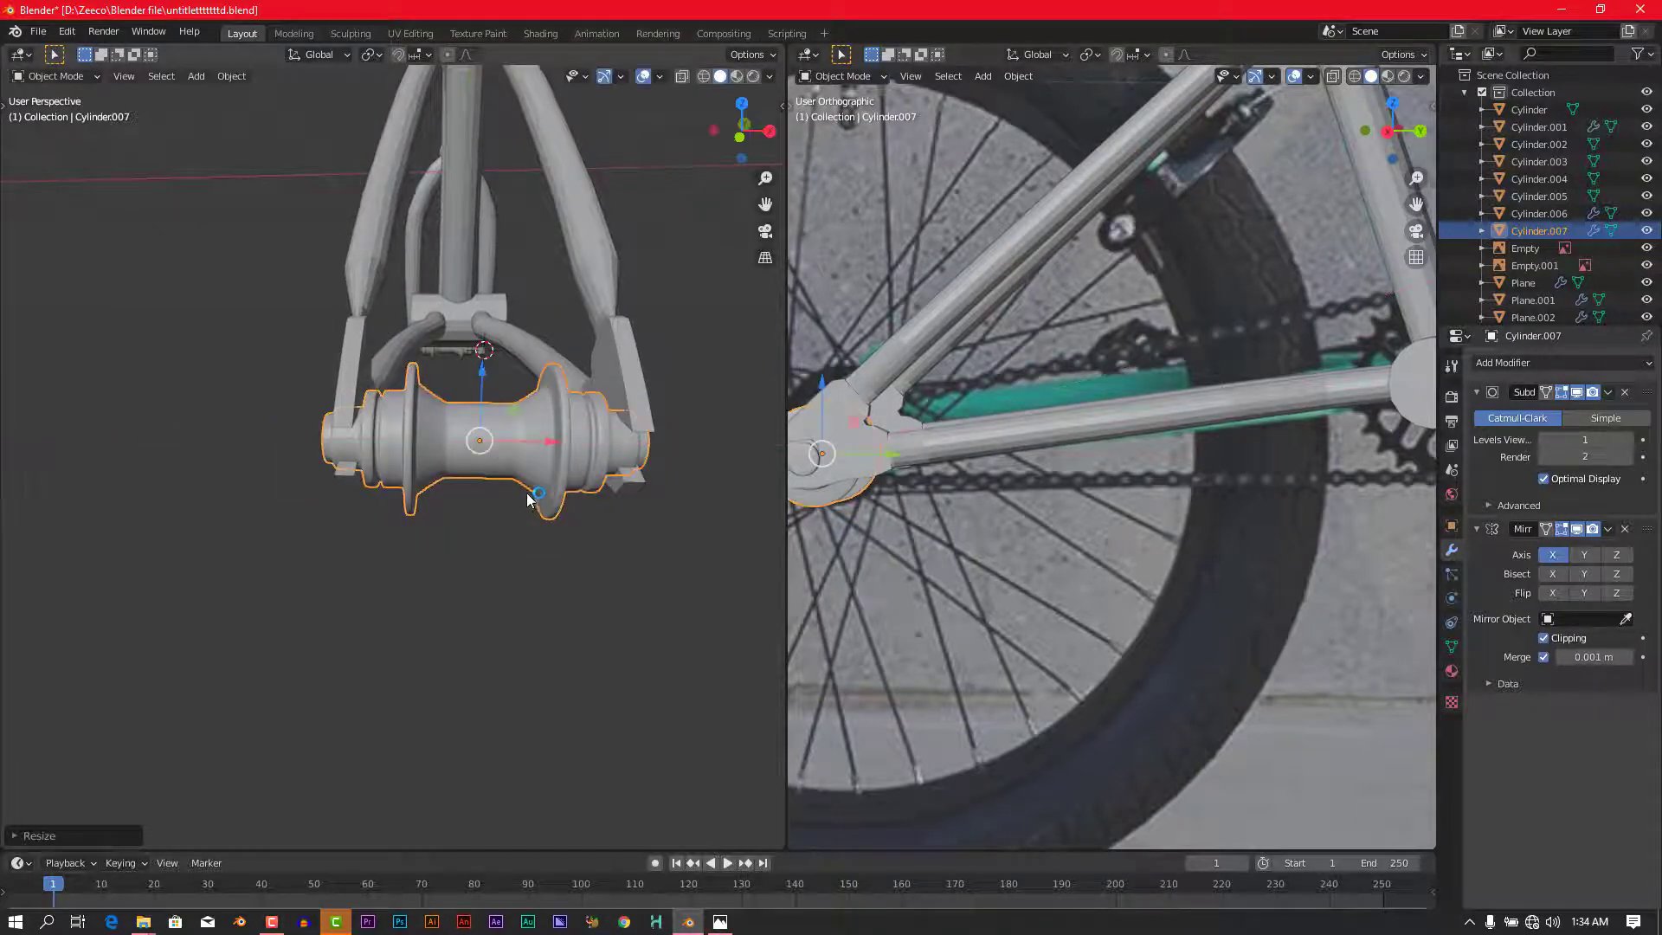
# - Shrink the rear hub uniformly and widen it slightly along X so its ends seat in the rear dropouts
pyautogui.moveTo(525, 493); pyautogui.dragTo(578, 584, button='middle')
pyautogui.press('s')
pyautogui.click(460, 581)
pyautogui.press('s')
pyautogui.press('x')
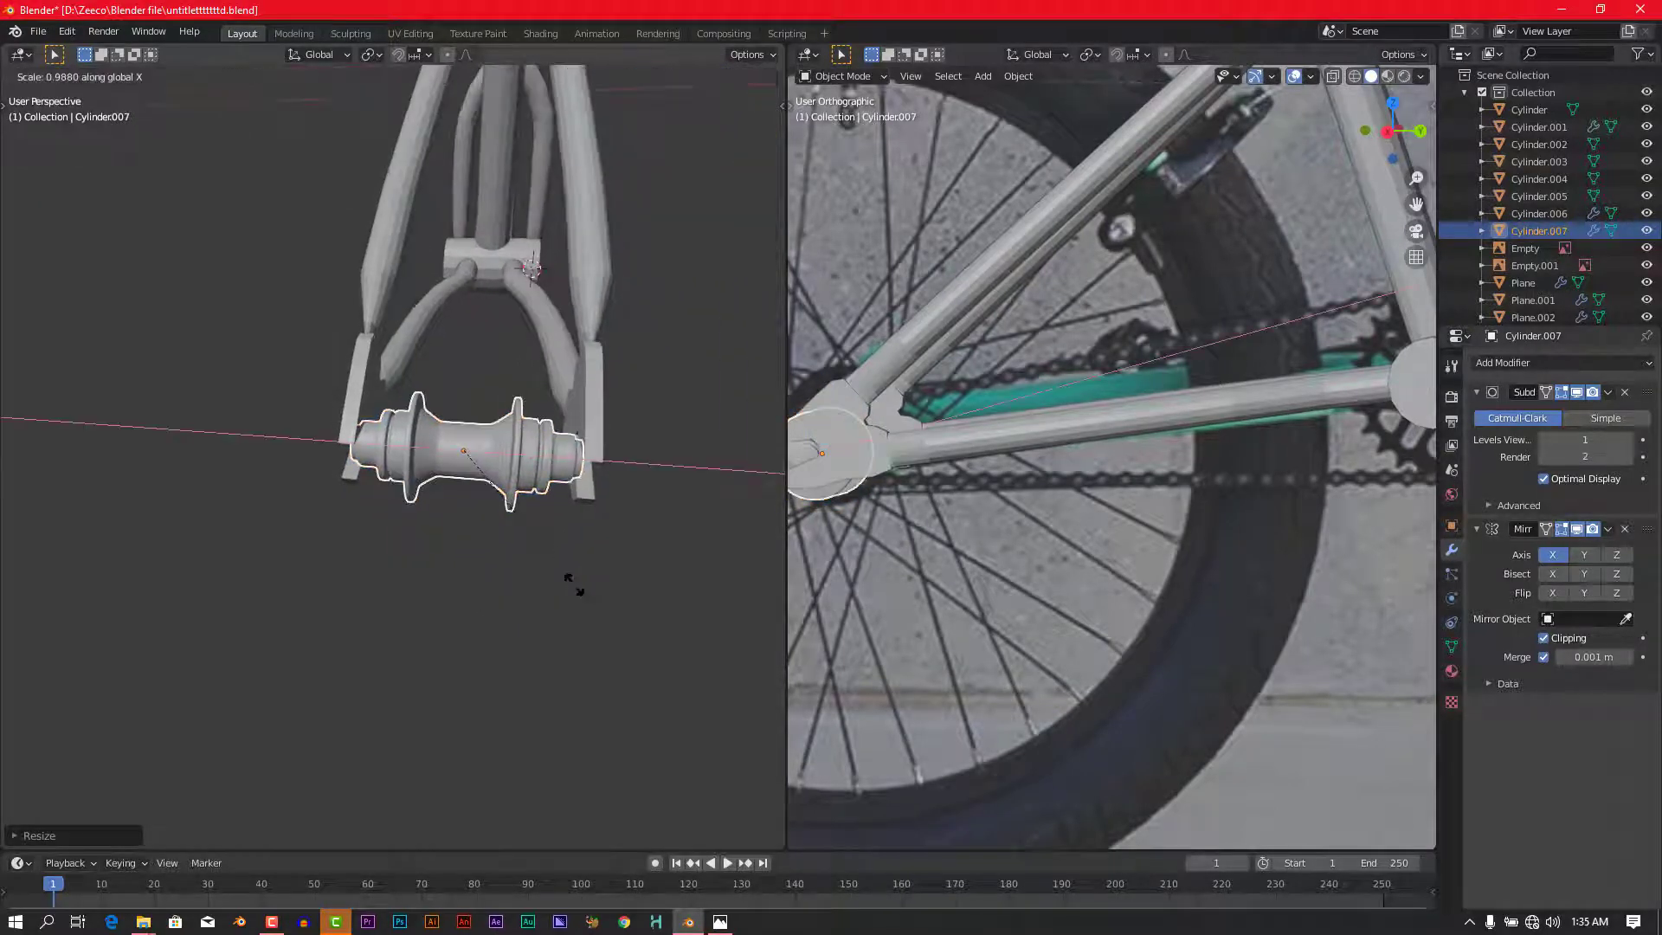
pyautogui.click(569, 606)
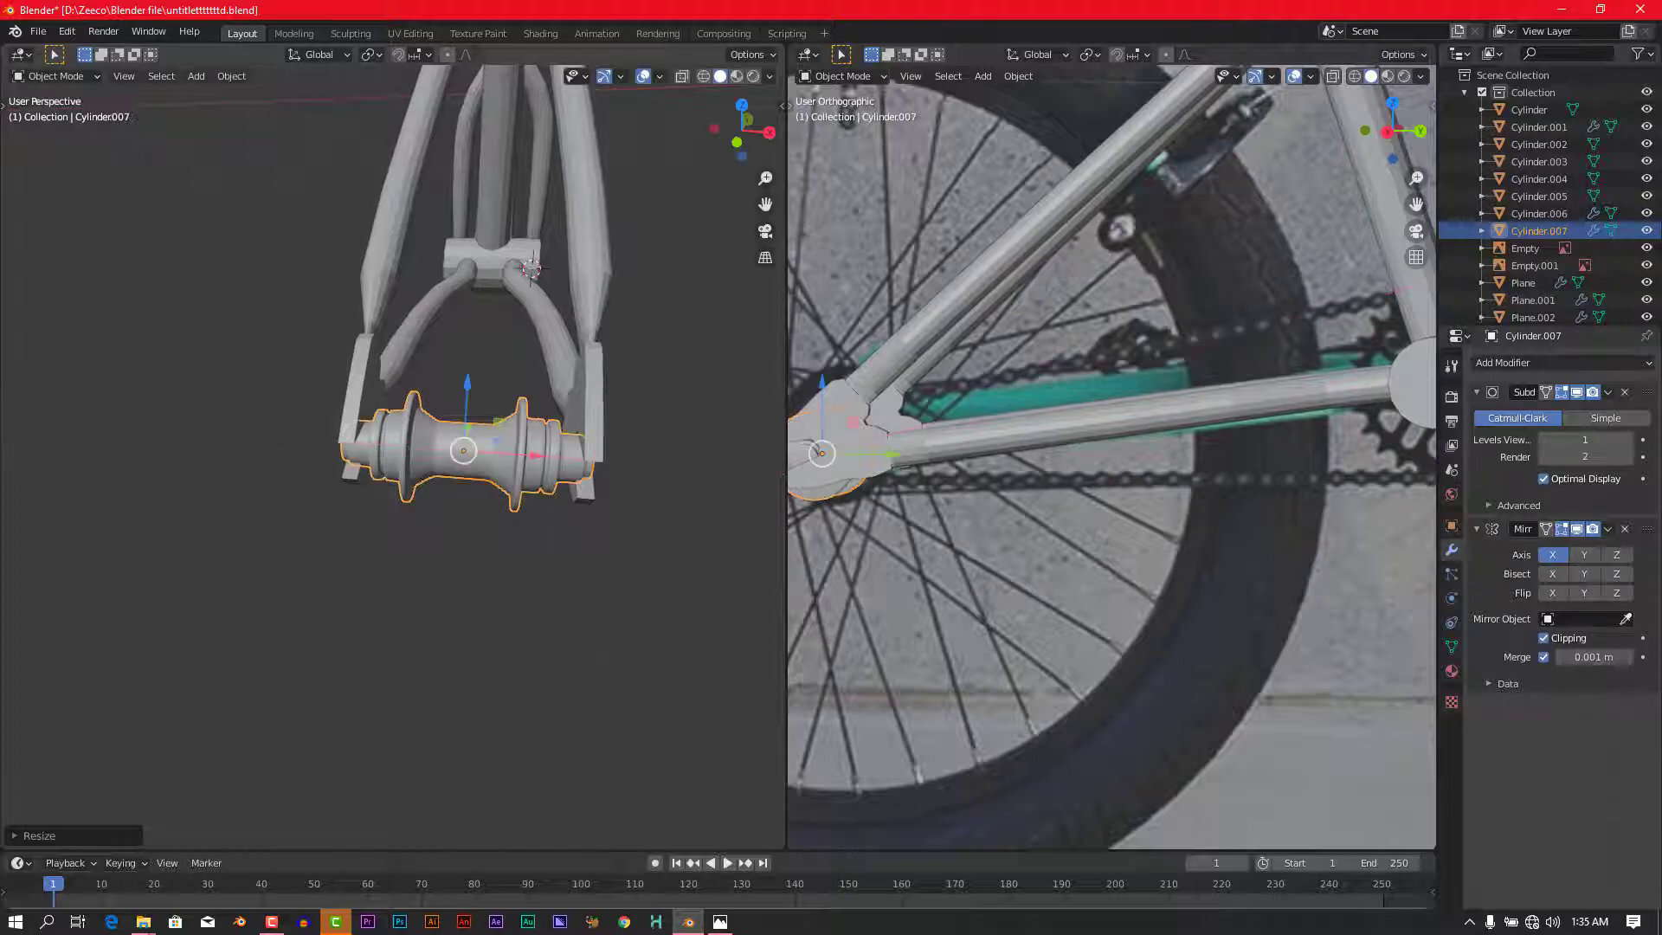
# - Review the whole bike frame with the front and rear hubs in place
pyautogui.moveTo(574, 542); pyautogui.dragTo(508, 485, button='middle')
pyautogui.scroll(-4, 557, 459)
pyautogui.scroll(1, 479, 449)
pyautogui.scroll(-3, 445, 463)
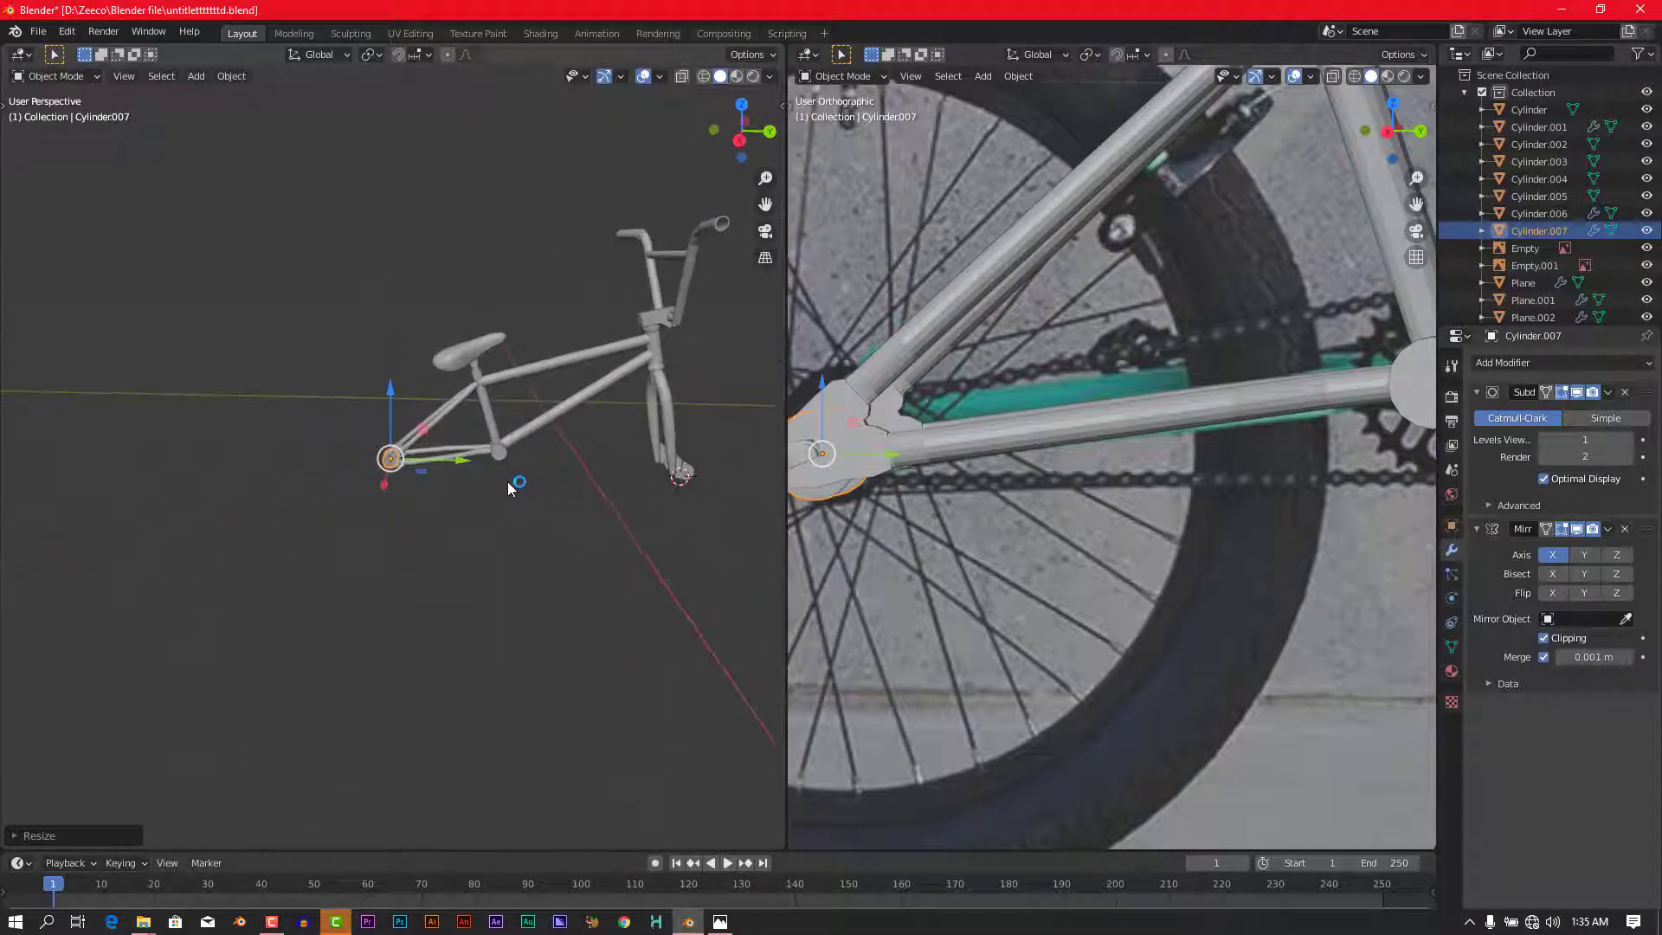
pyautogui.scroll(-2, 1082, 524)
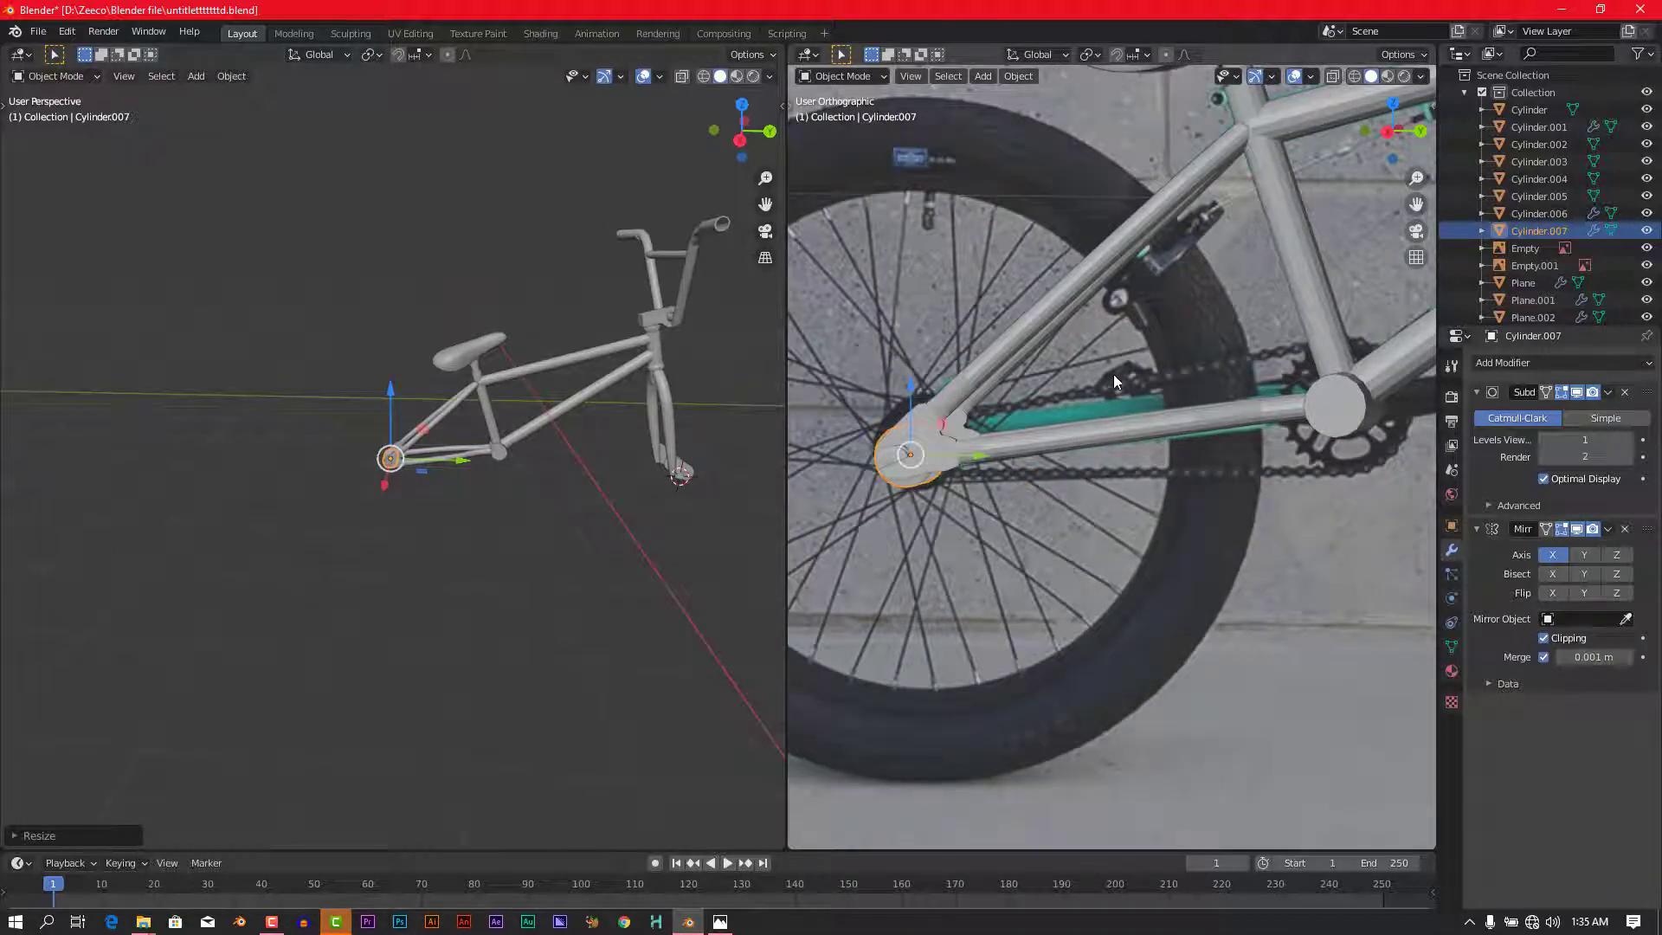
pyautogui.scroll(2, 552, 483)
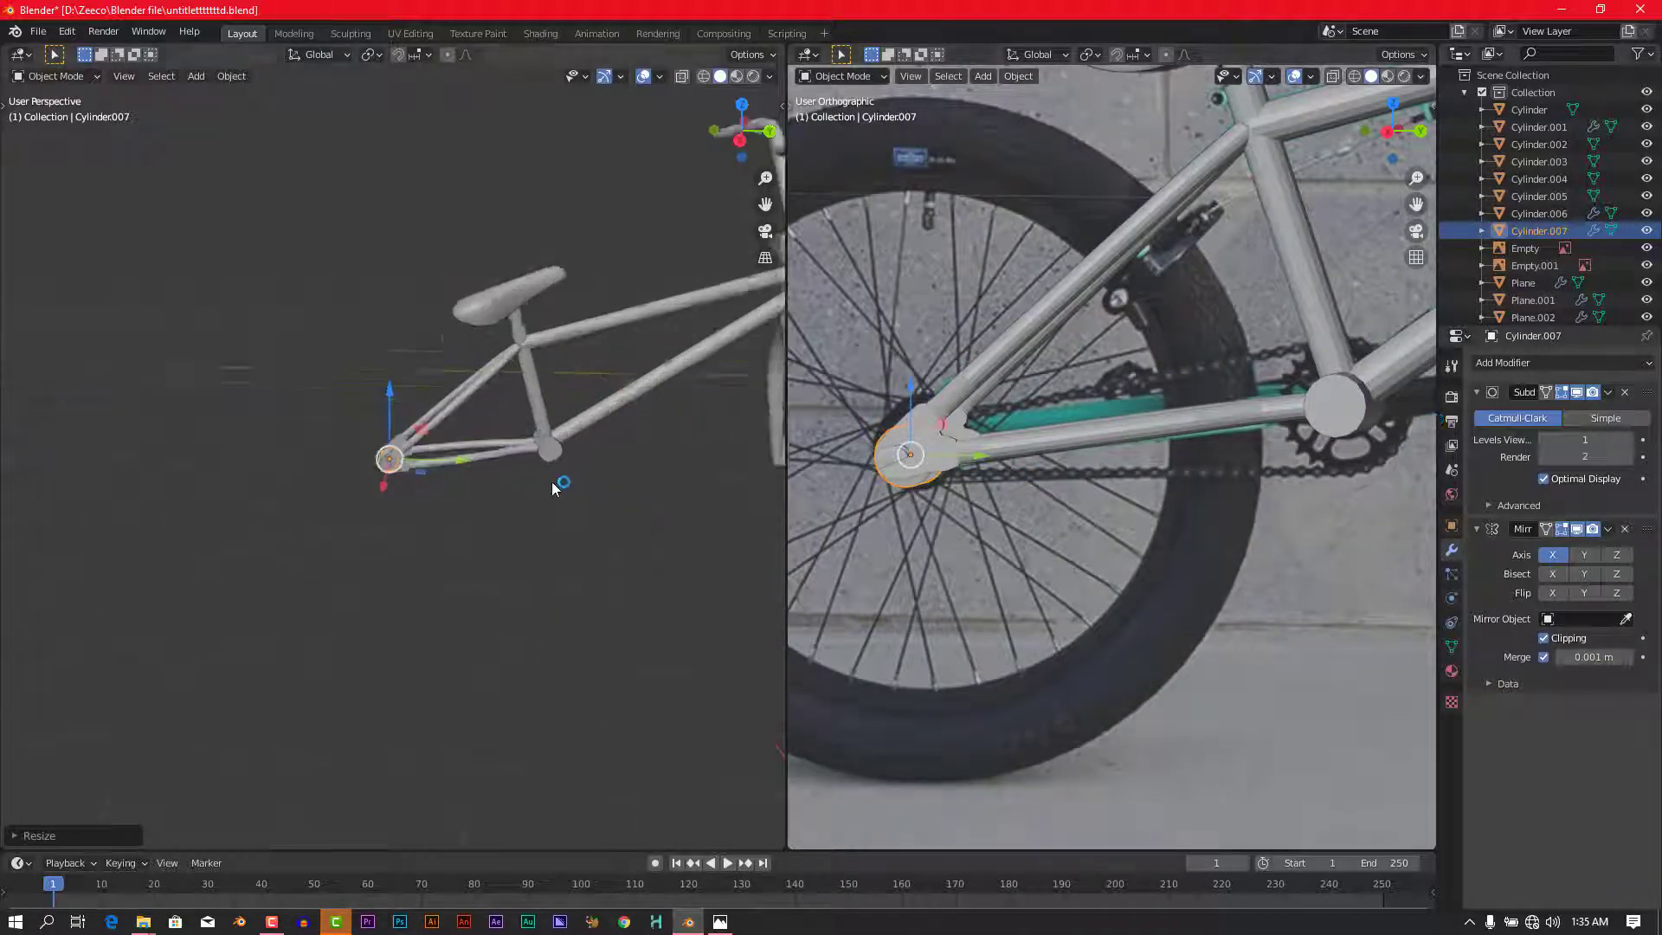
pyautogui.scroll(-2, 559, 471)
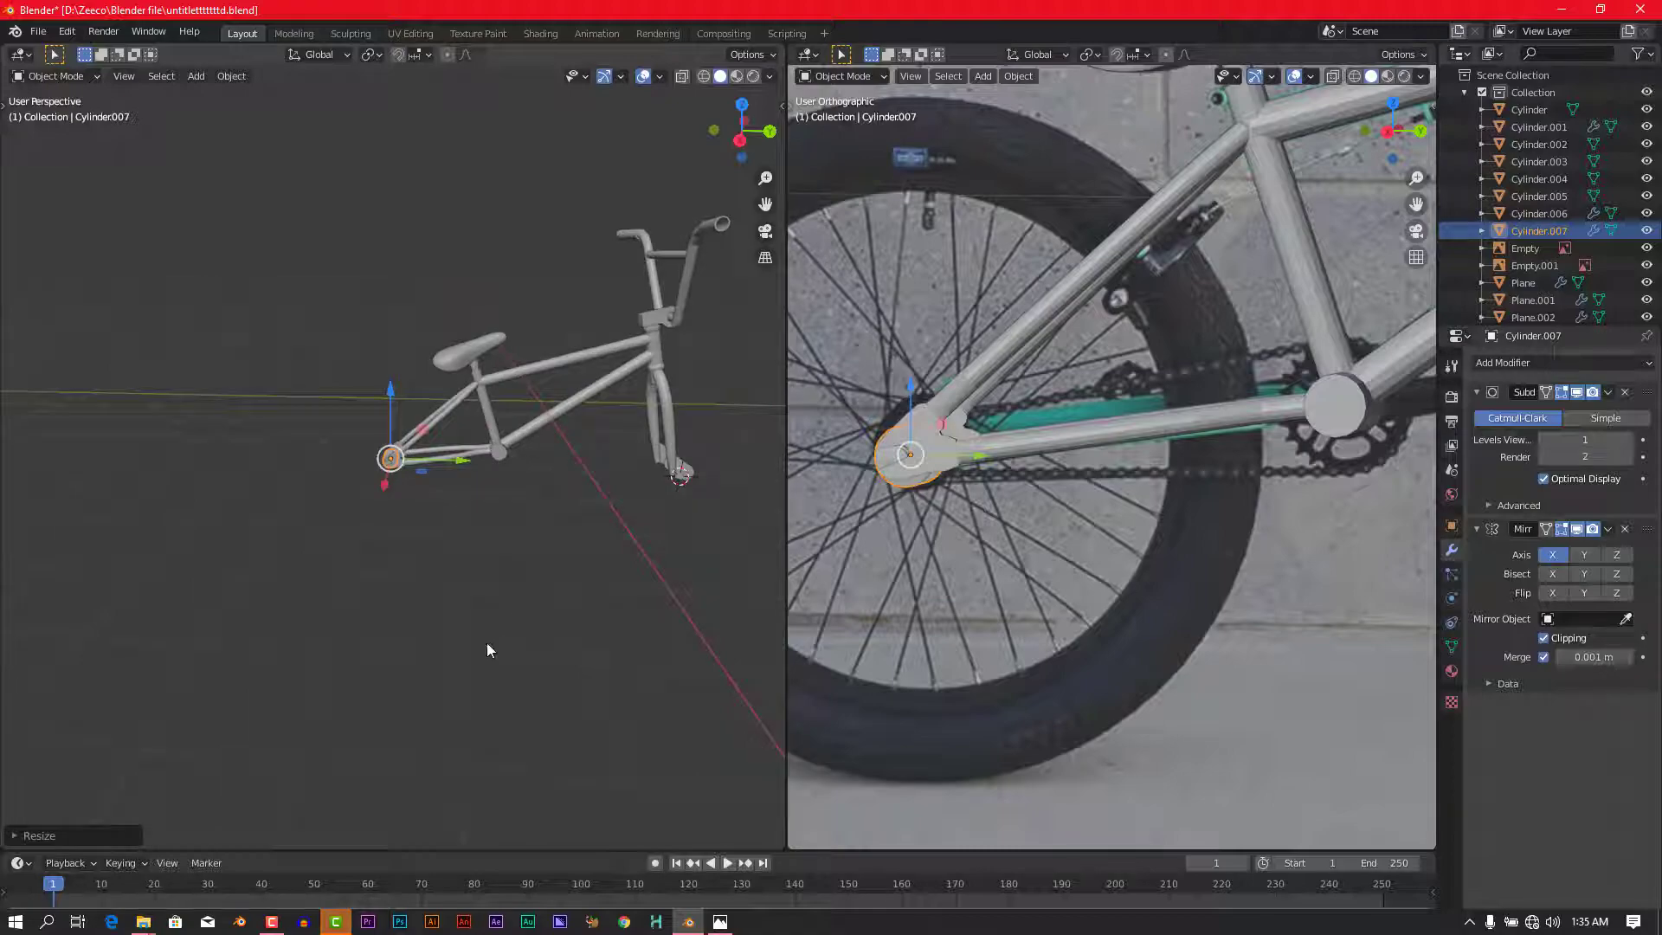